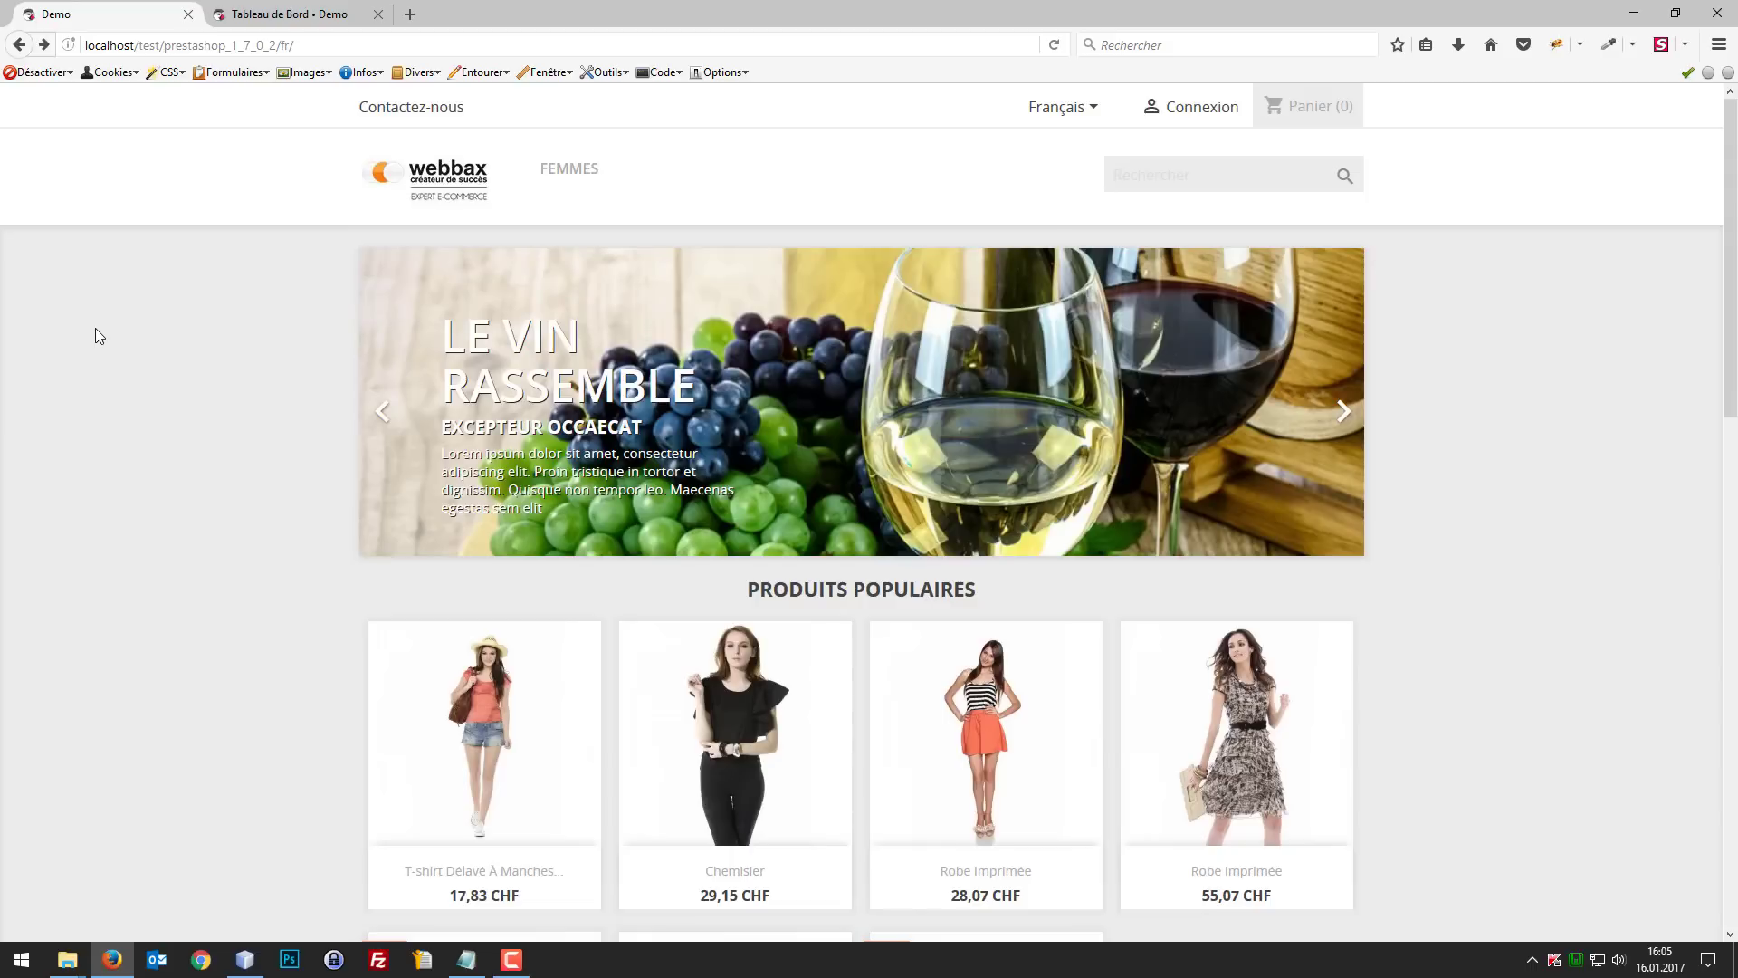
Step: In the PrestaShop back office, list the installed modules and filter them by "menu"
click(294, 13)
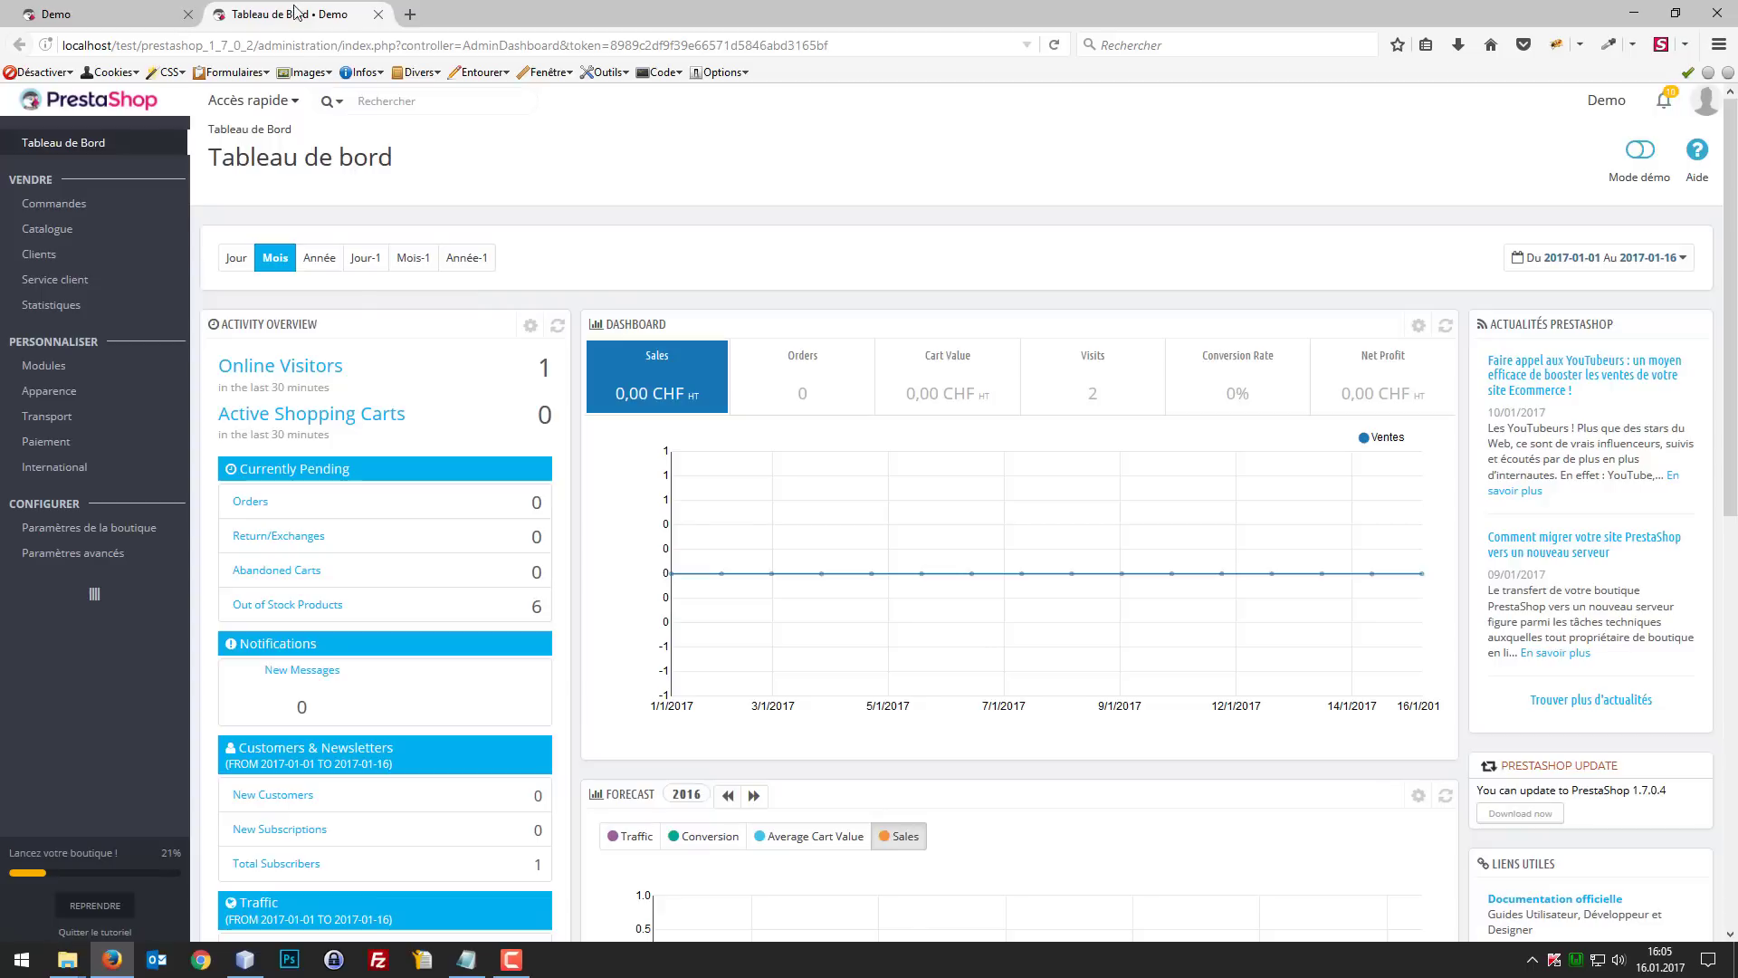
mouse_move(87, 409)
mouse_move(91, 365)
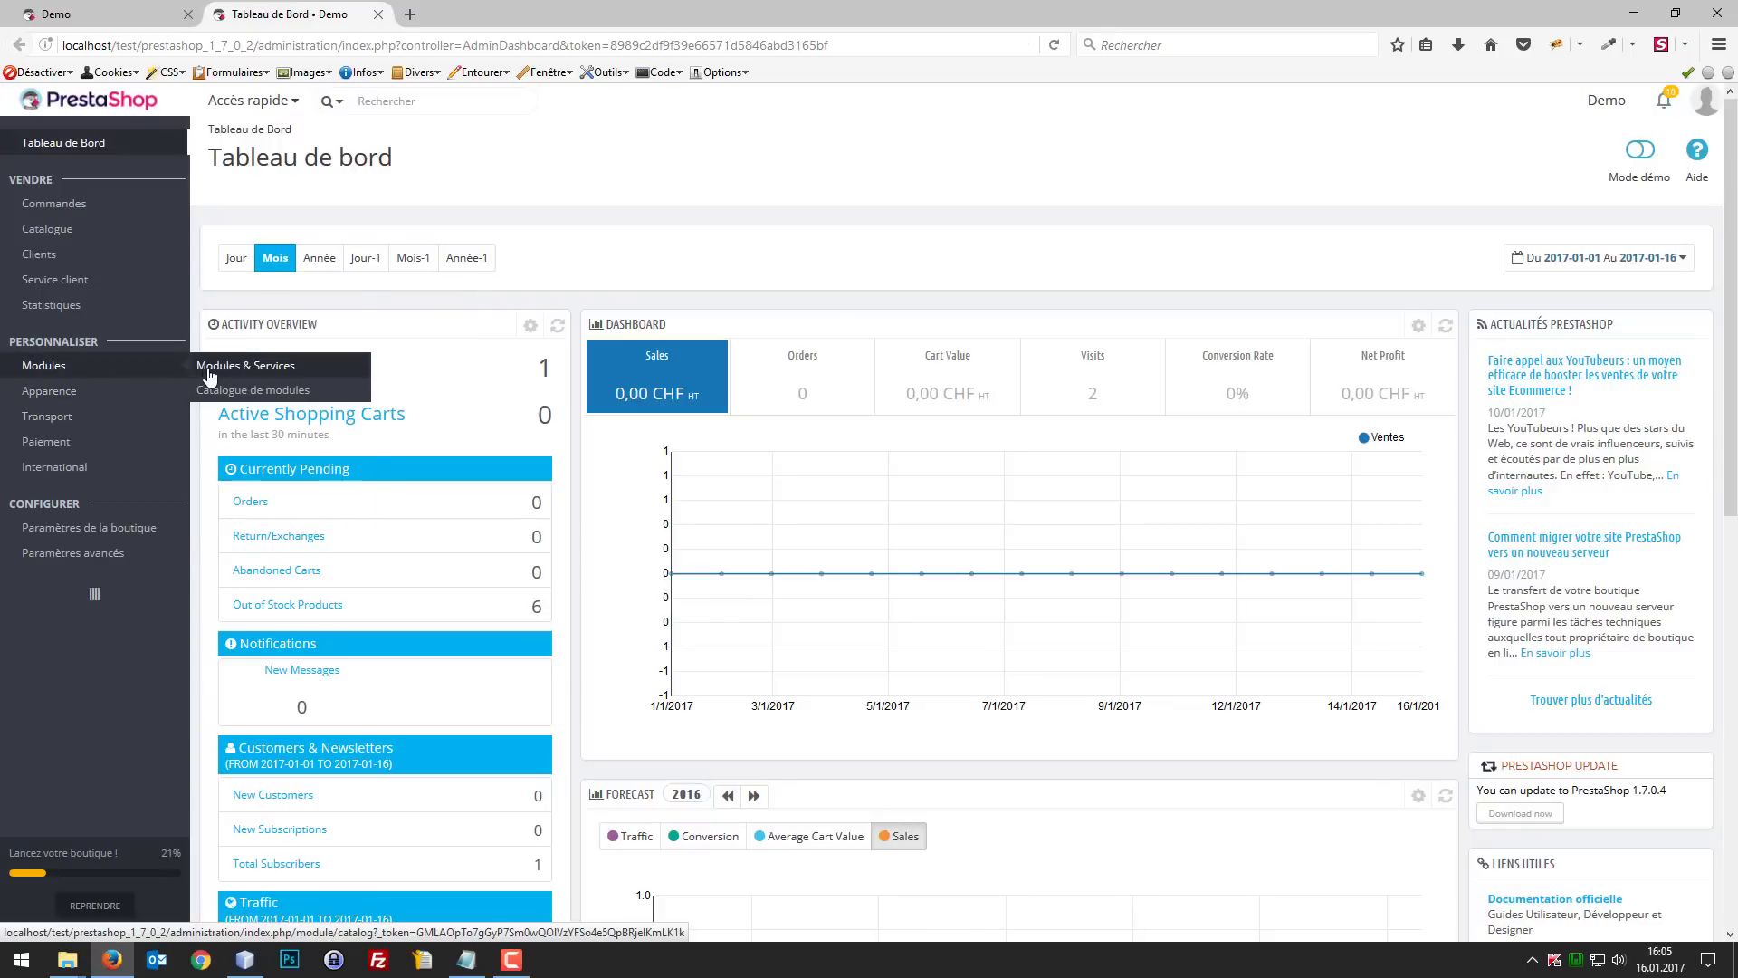
click(210, 375)
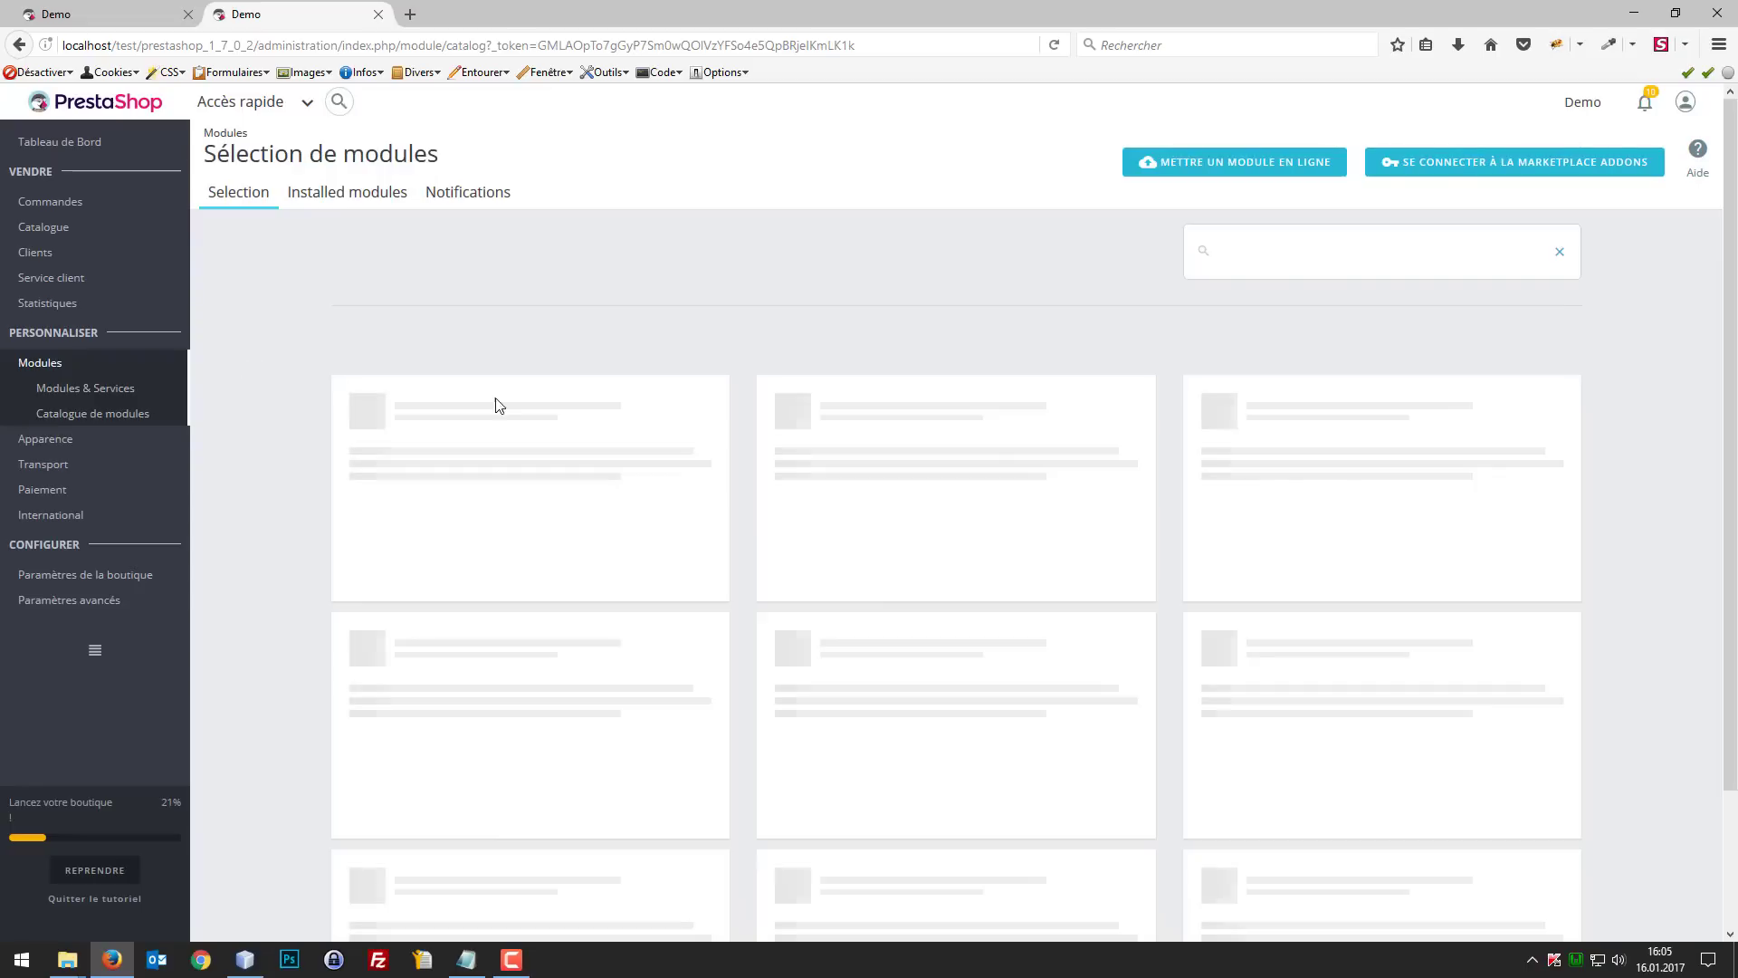
click(341, 201)
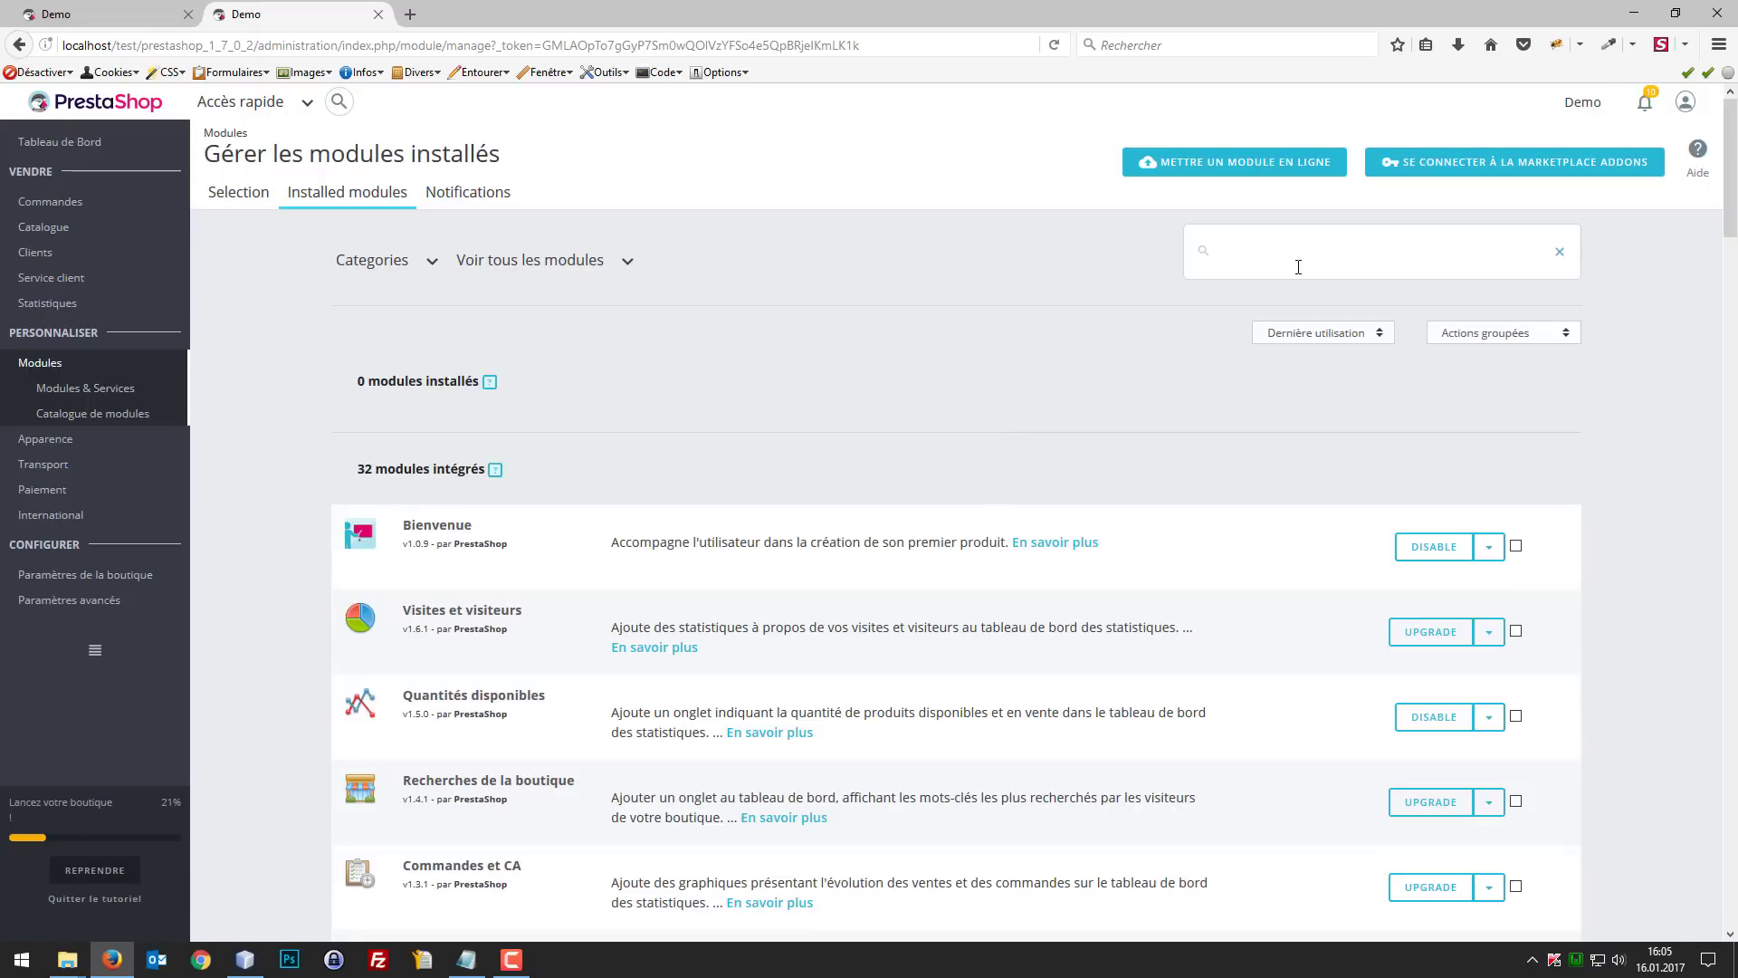
text(u)
key(Return)
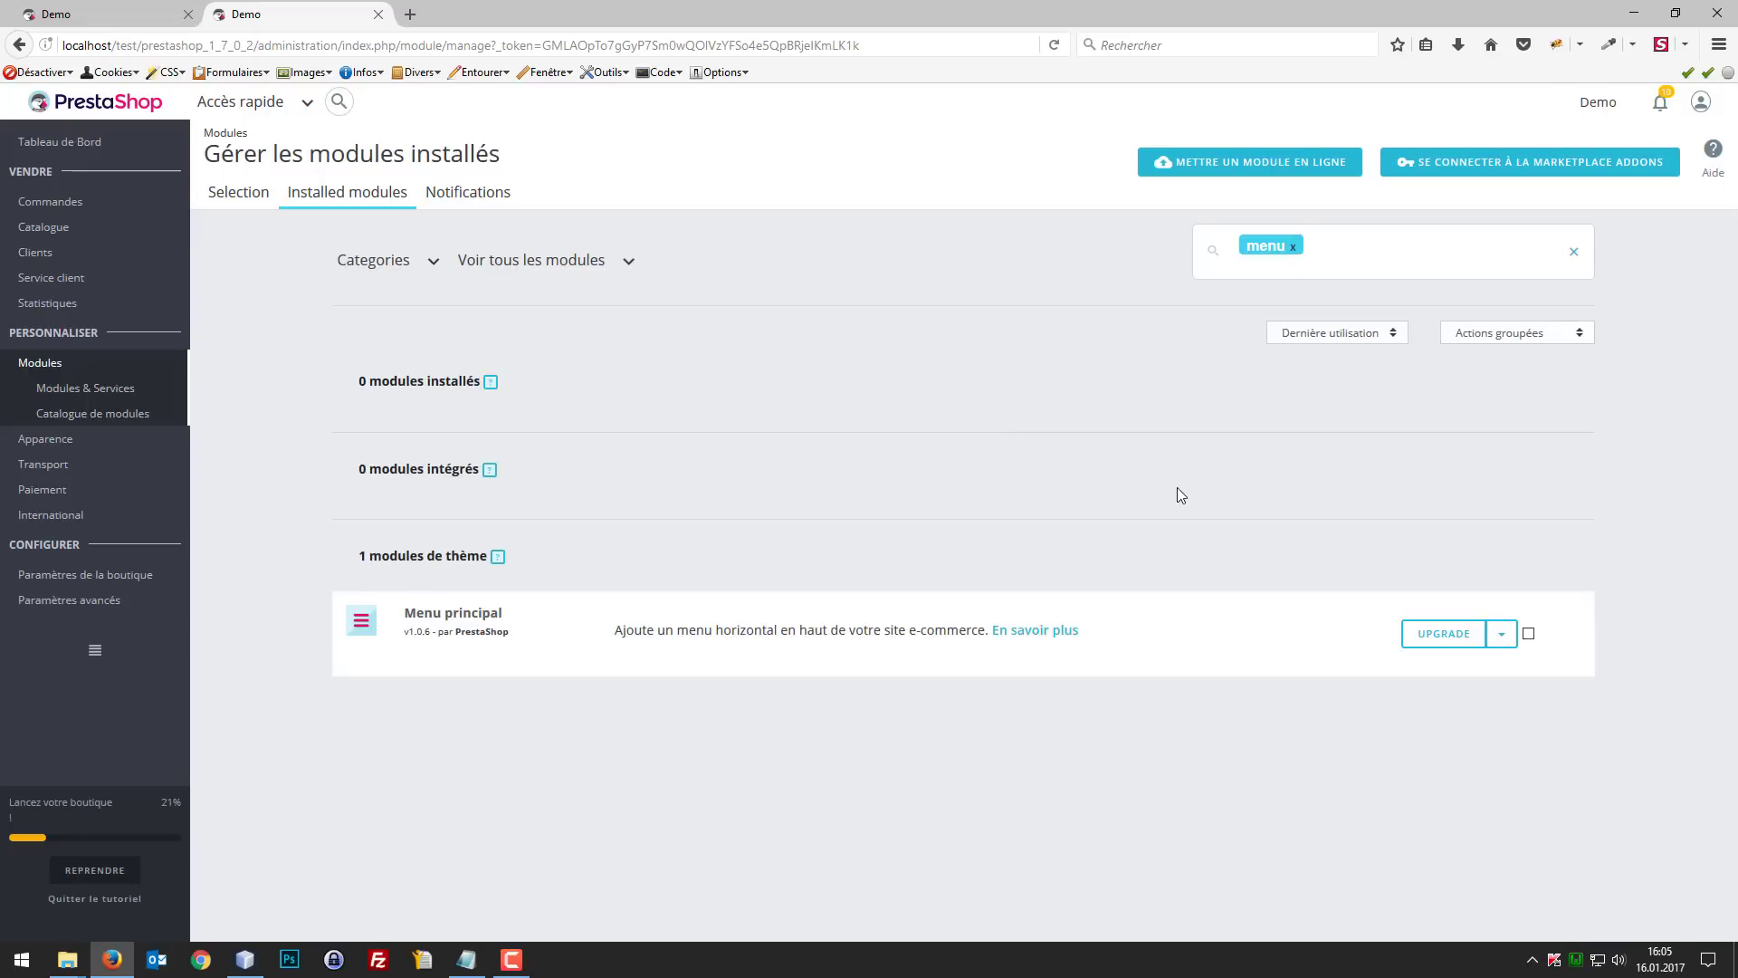
Step: Upgrade the Menu principal module and open its configuration, checking its links against the storefront menu
click(1469, 634)
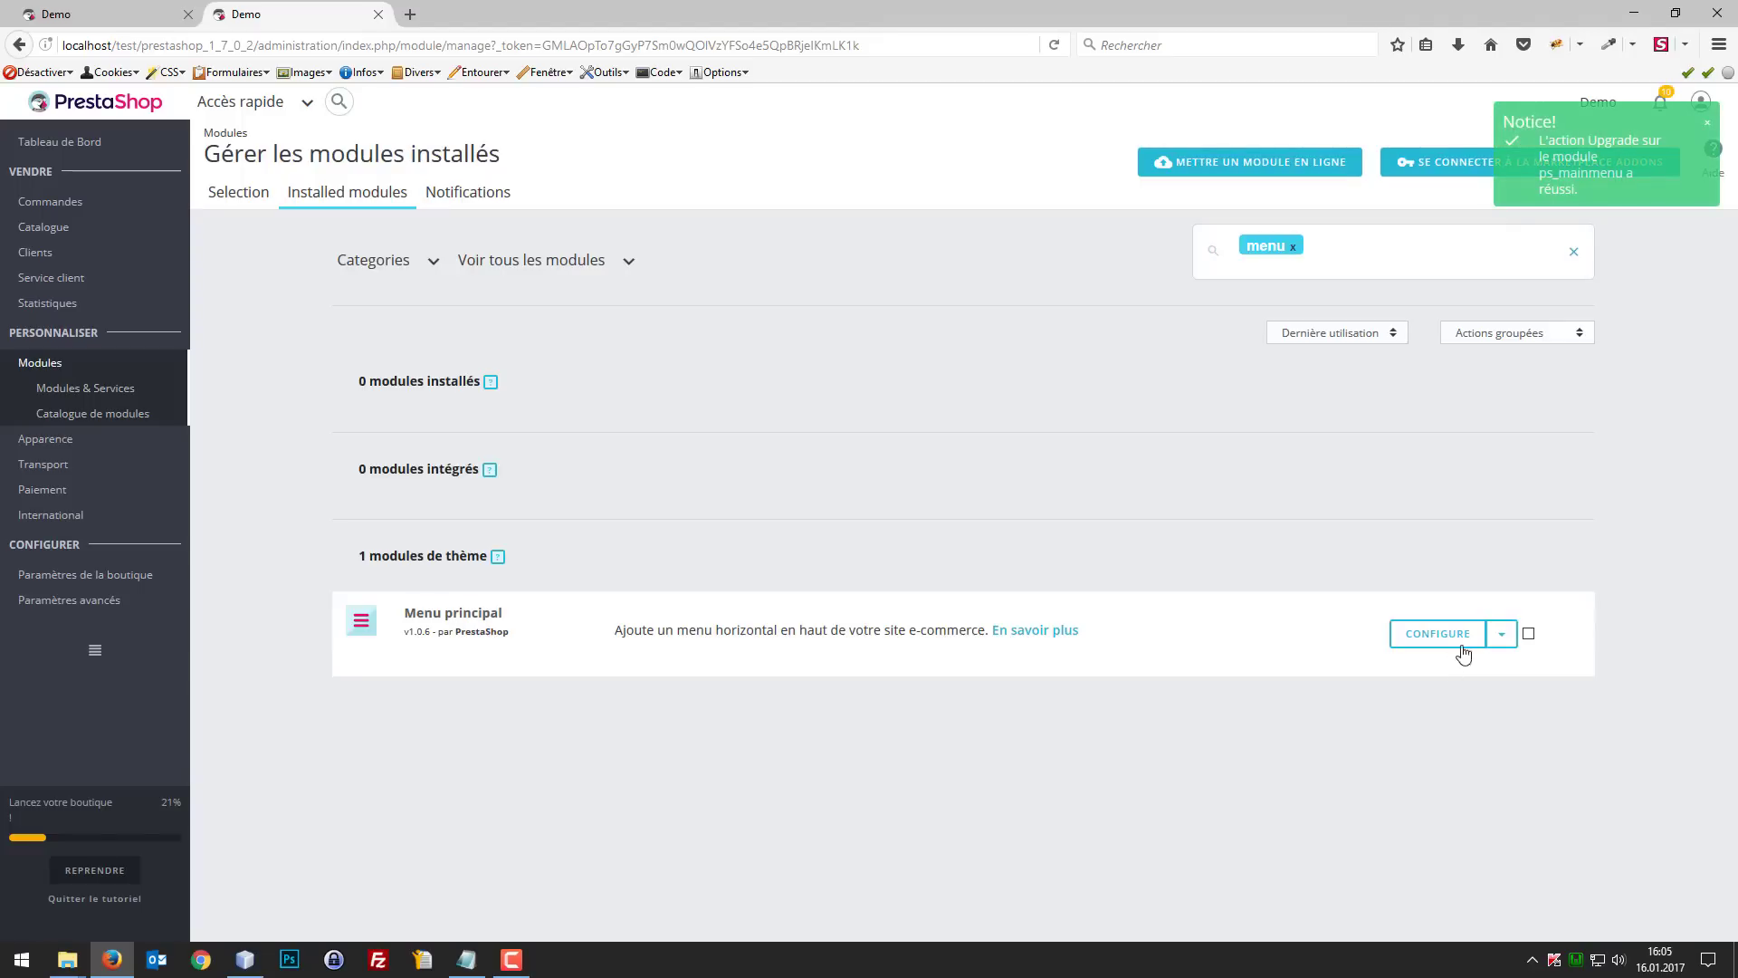
click(1451, 645)
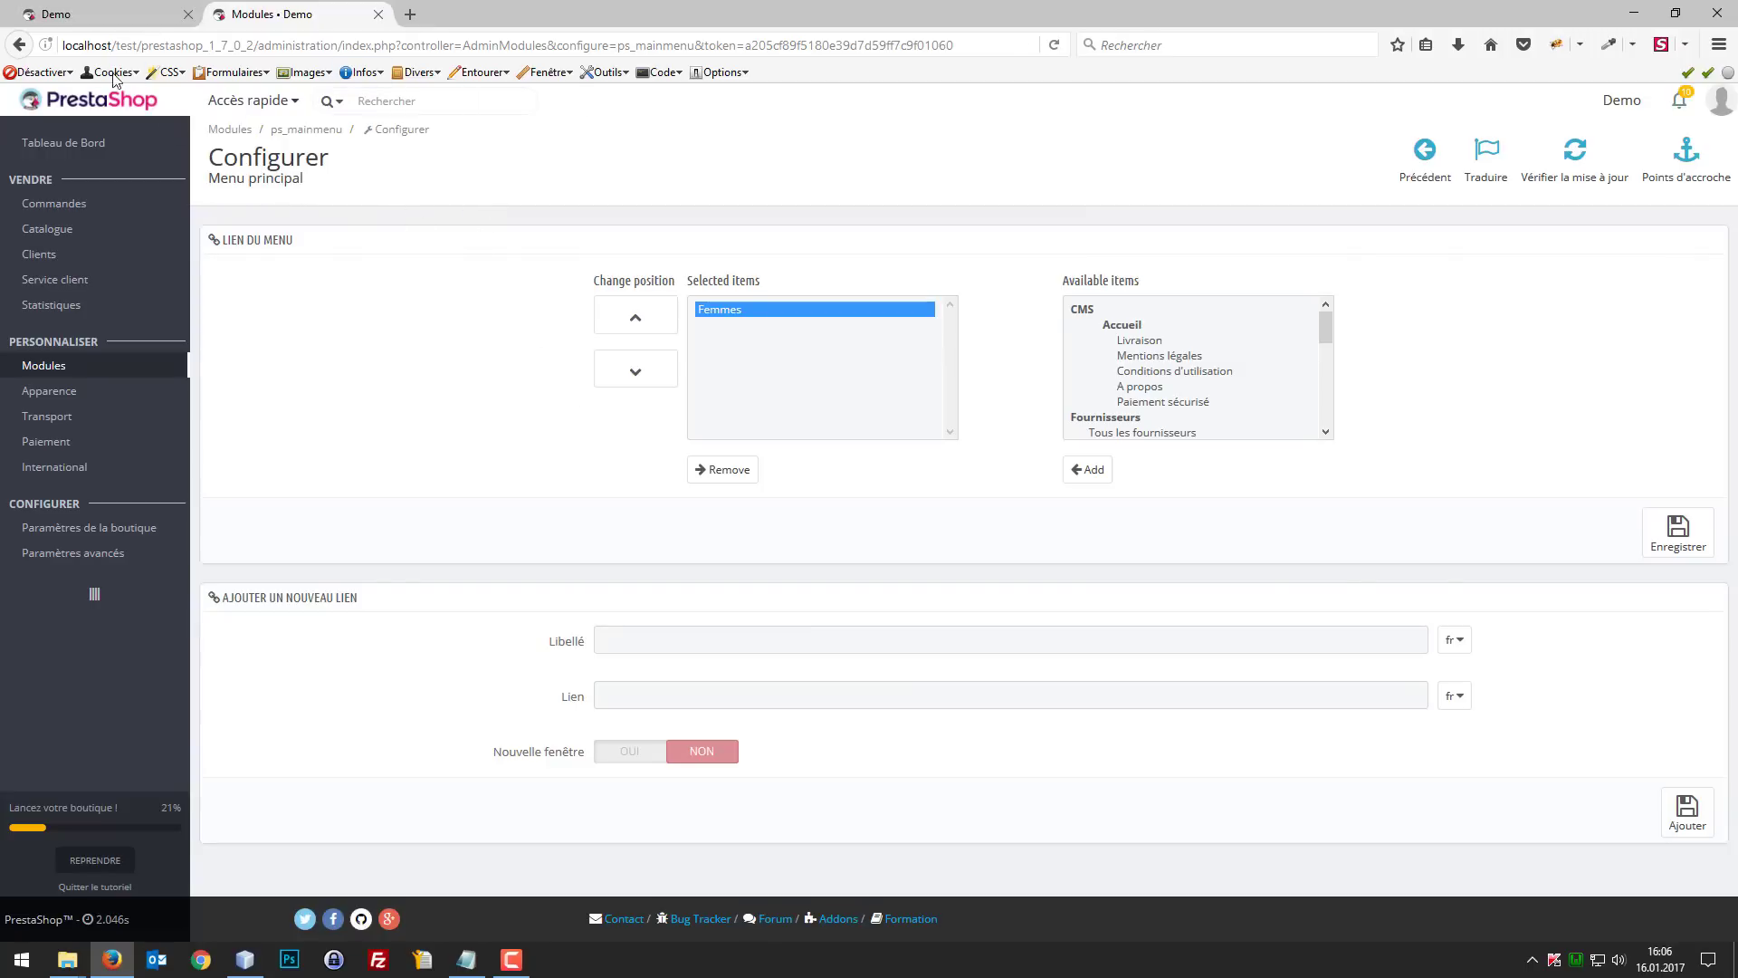
click(77, 14)
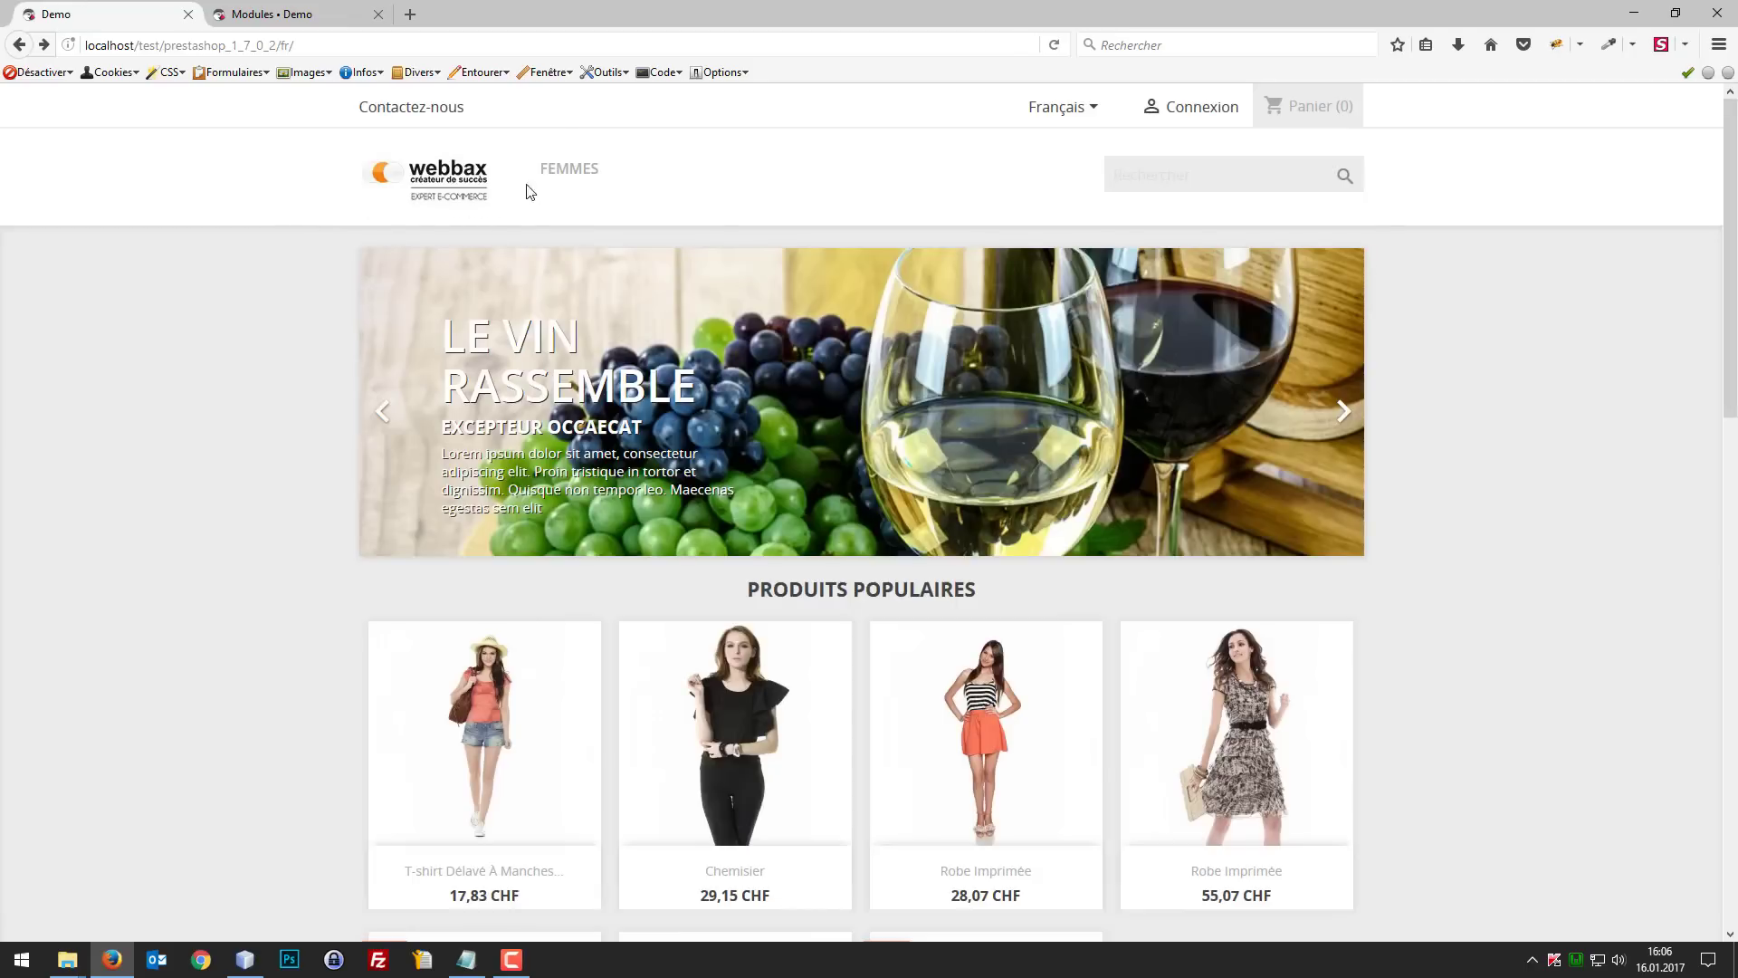
key(ctrl+Tab)
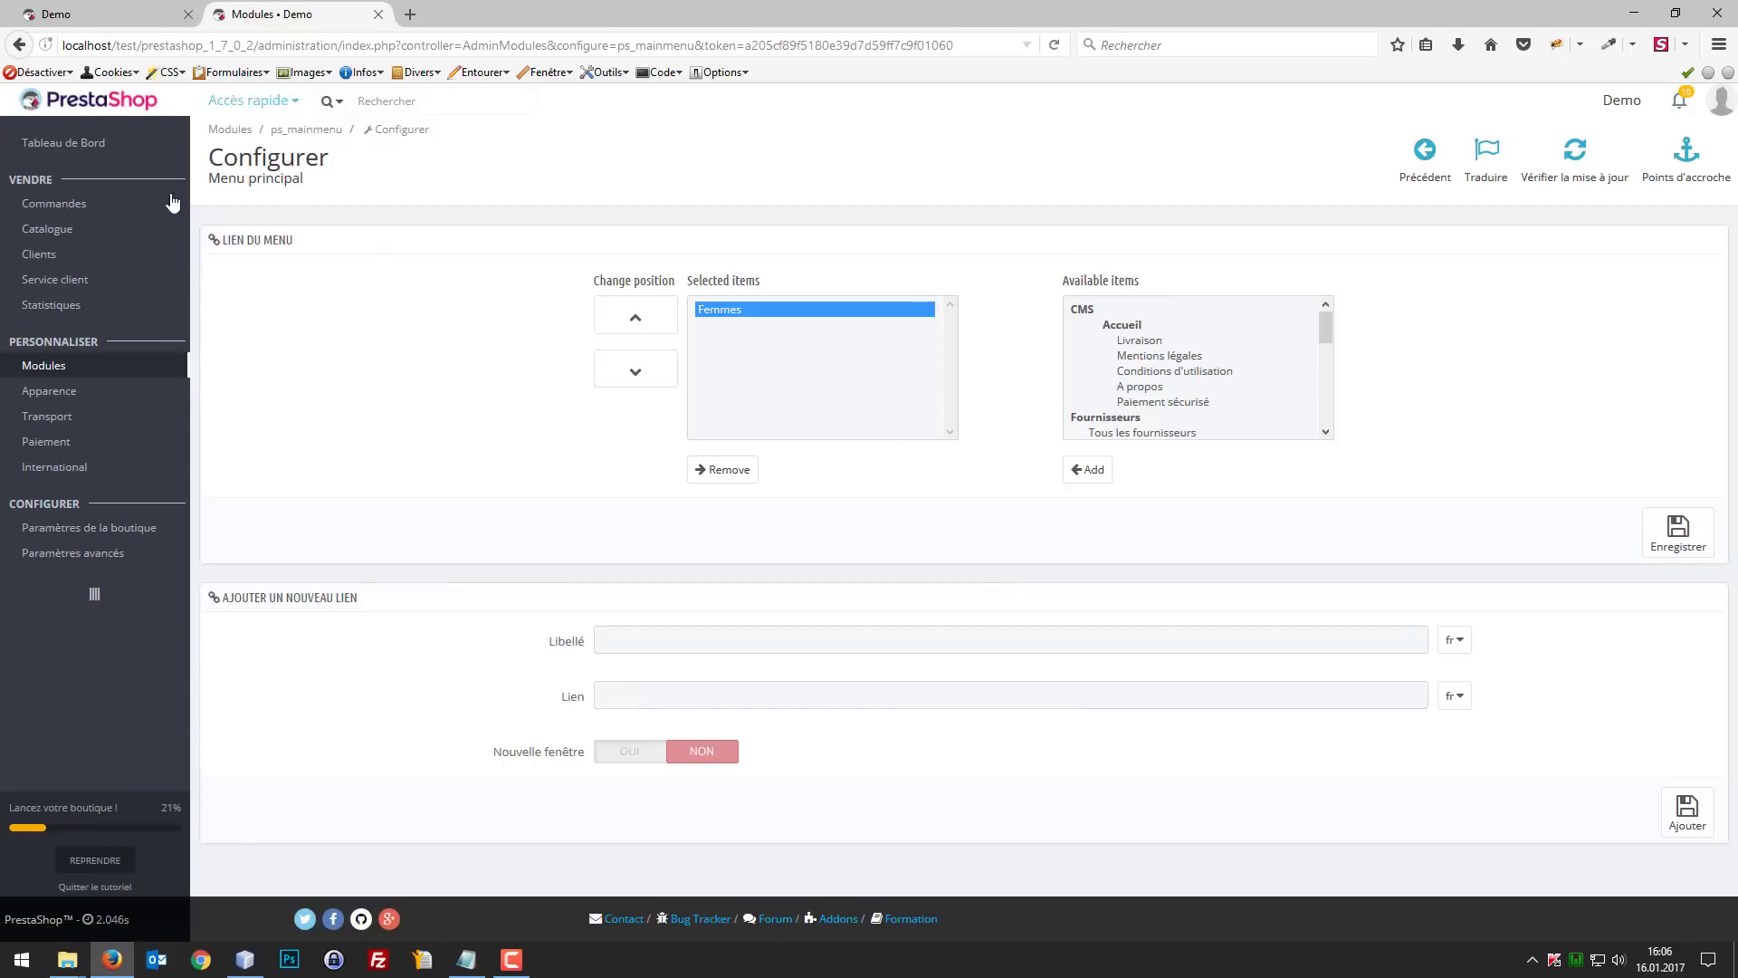
Step: Open the catalogue categories in a separate browser tab and open the Femmes category for editing
mouse_move(95, 242)
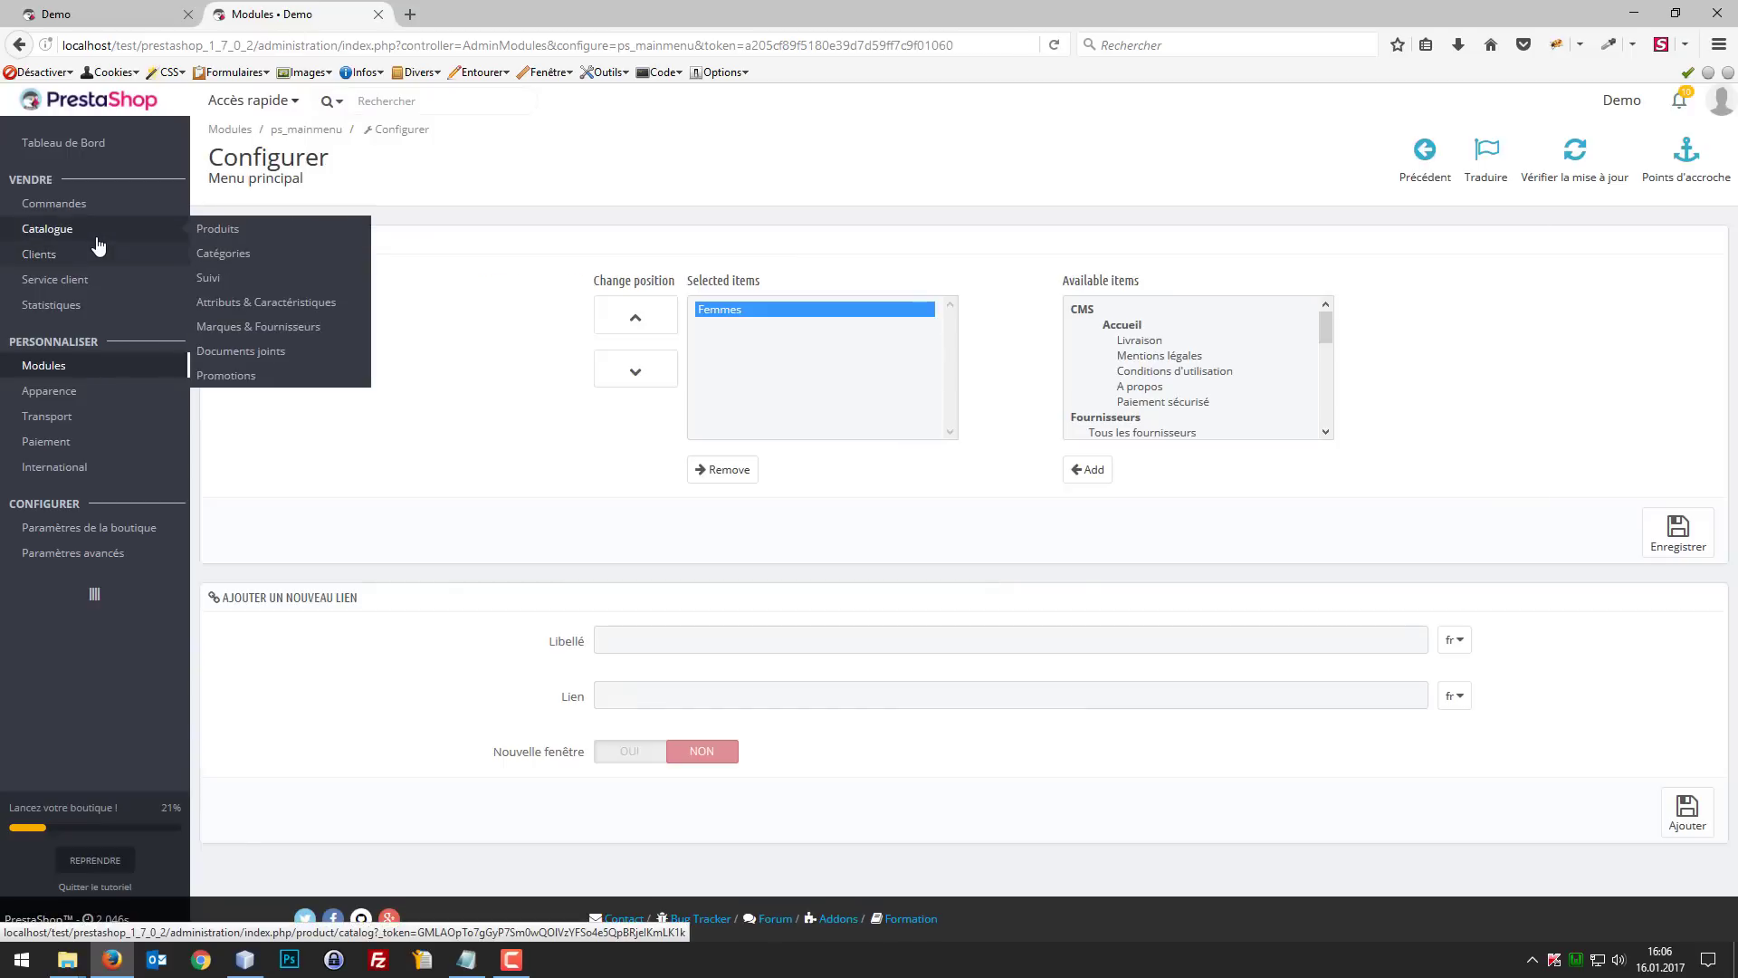
right_click(204, 254)
click(237, 264)
click(489, 14)
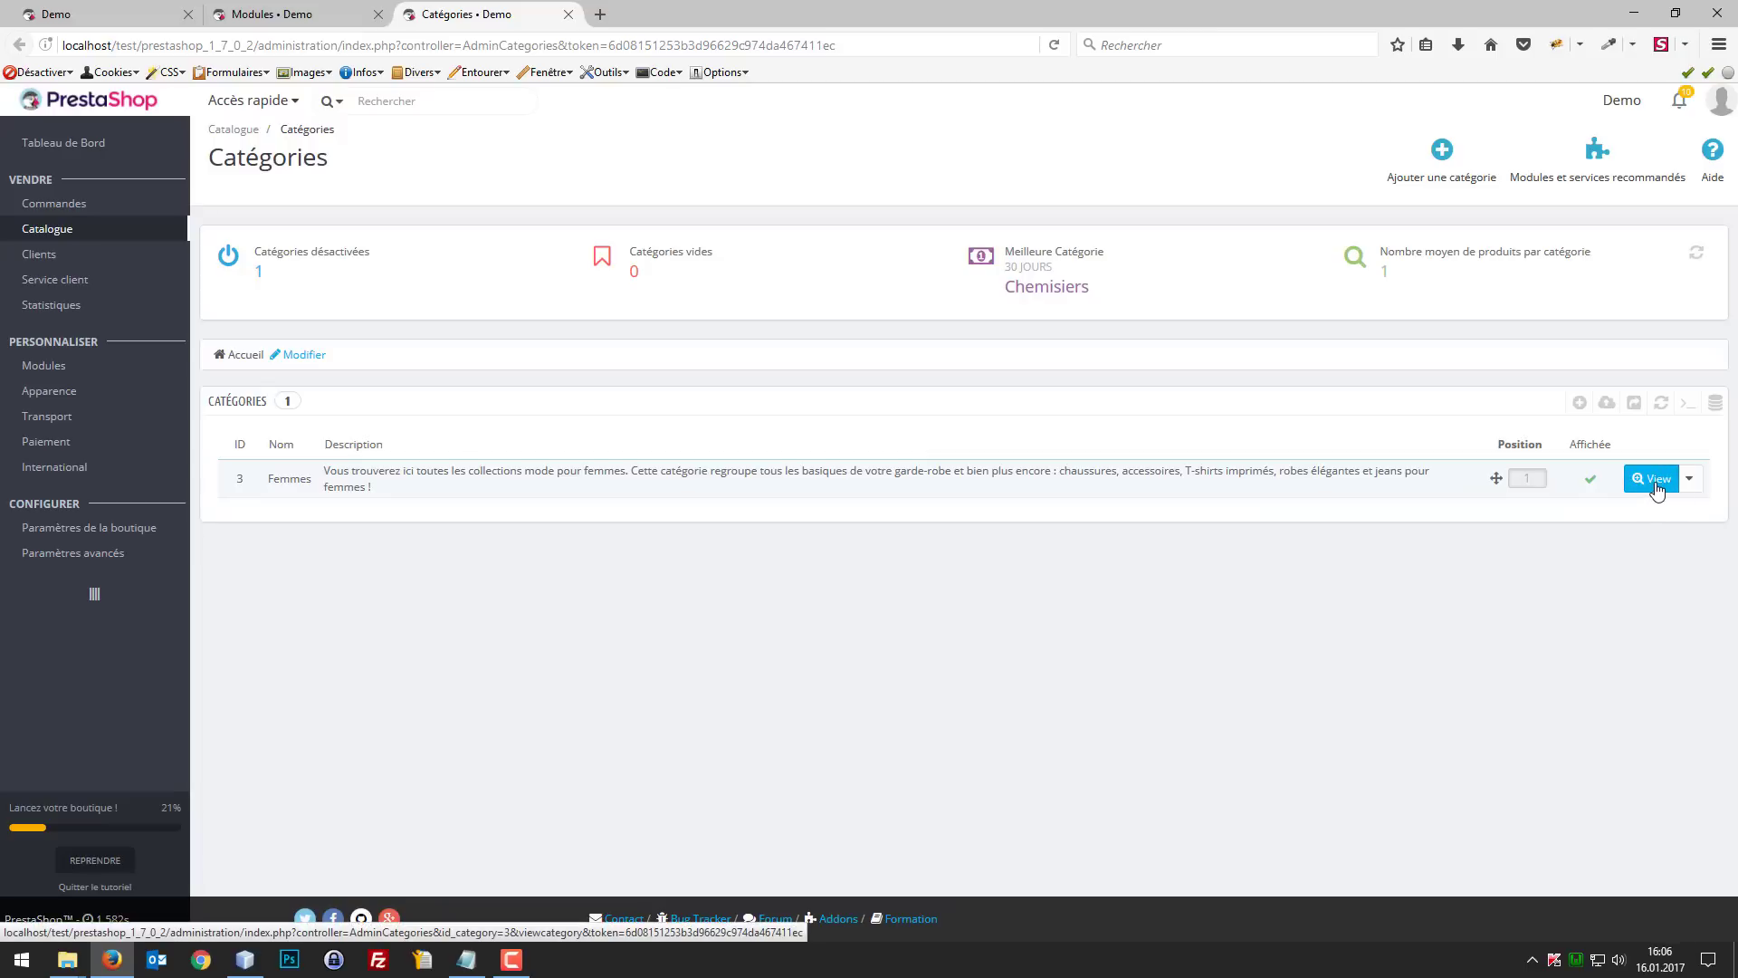
click(1689, 478)
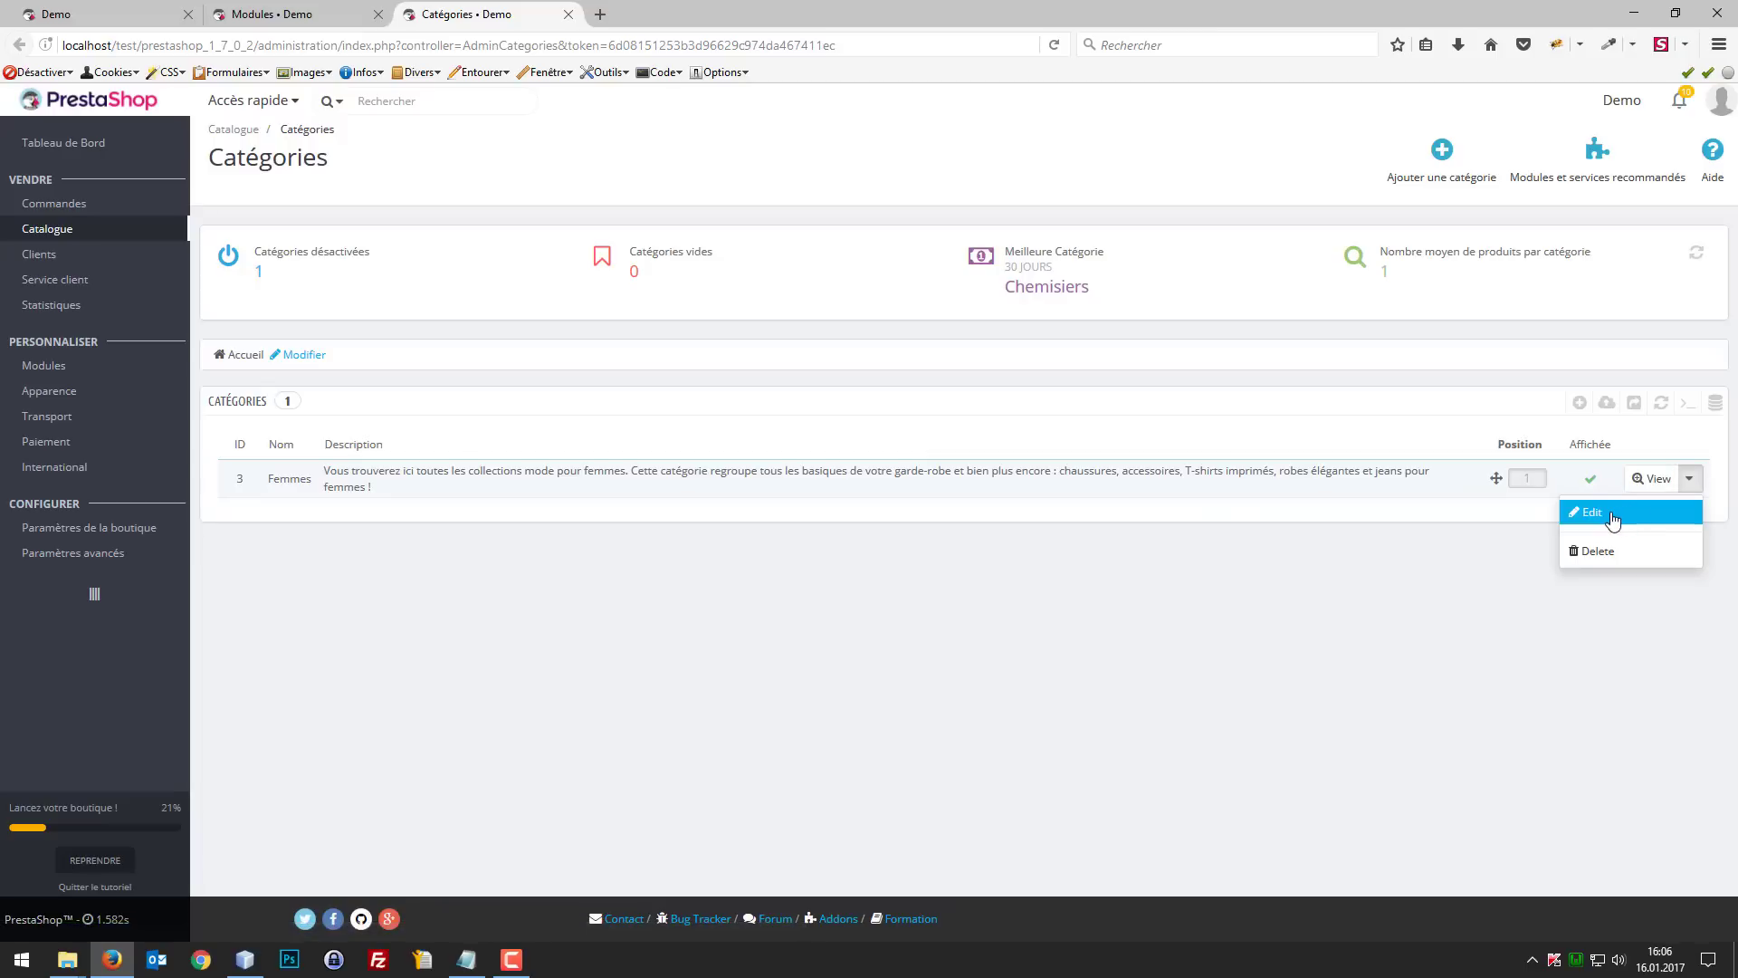
click(1613, 516)
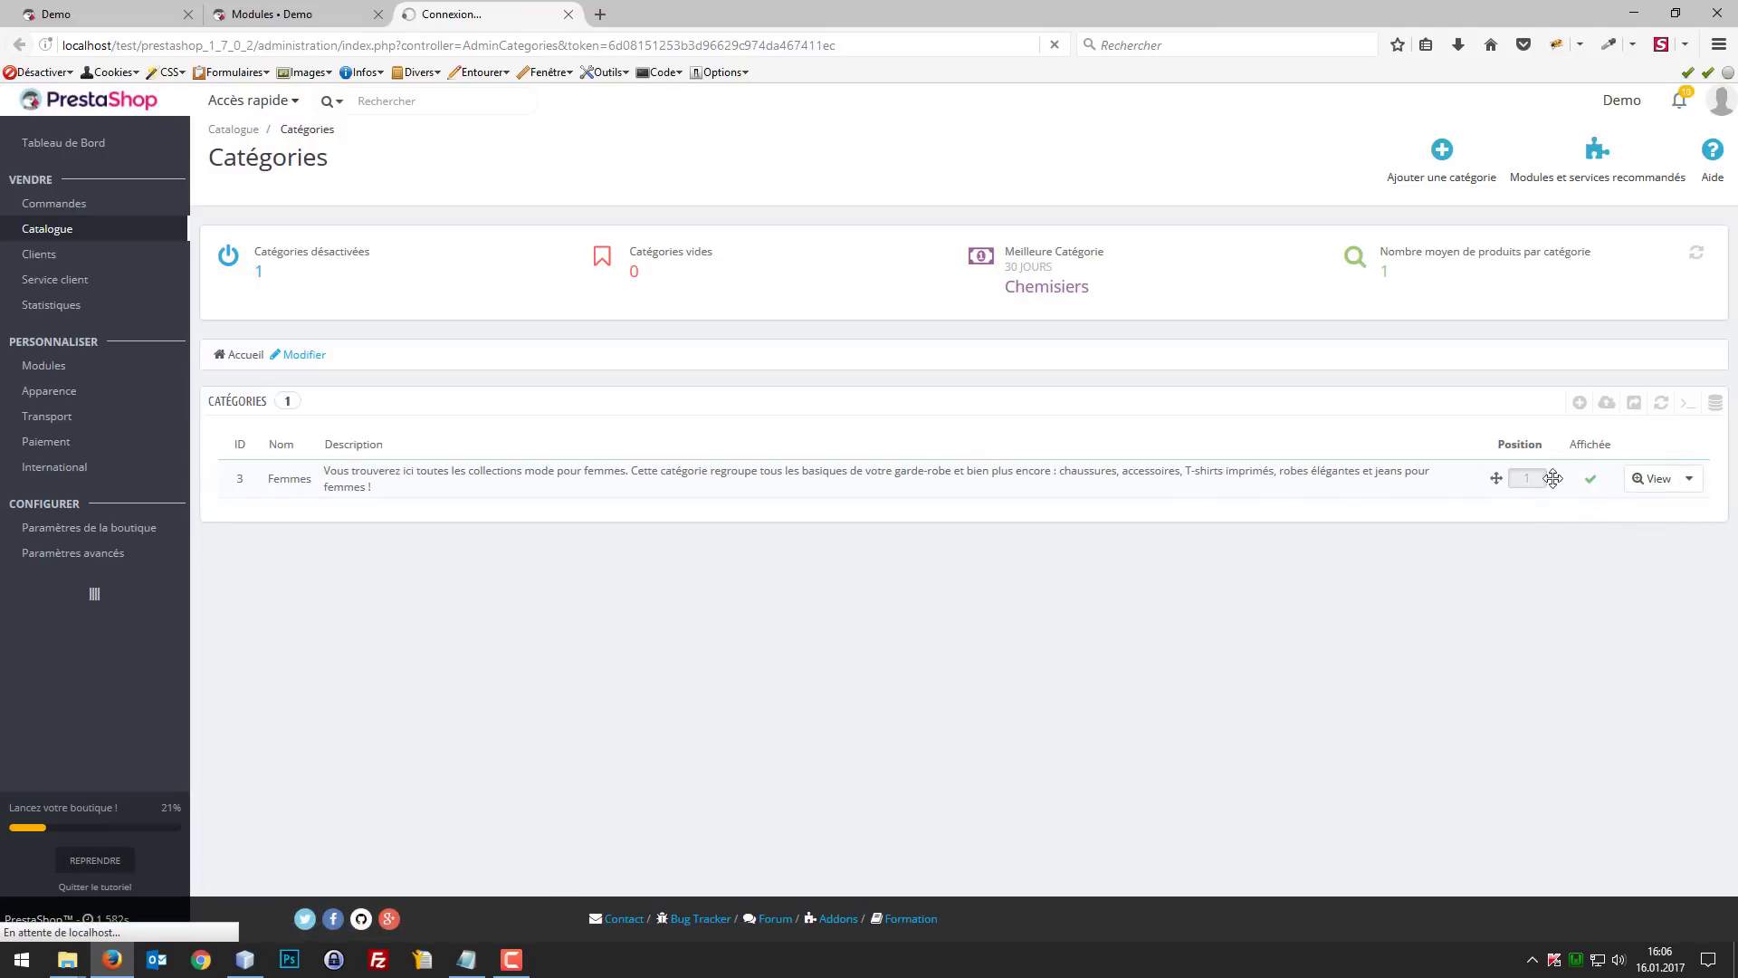
Step: Locate the Miniatures du menu field in the Femmes category form
scroll(1300, 552, down, 10)
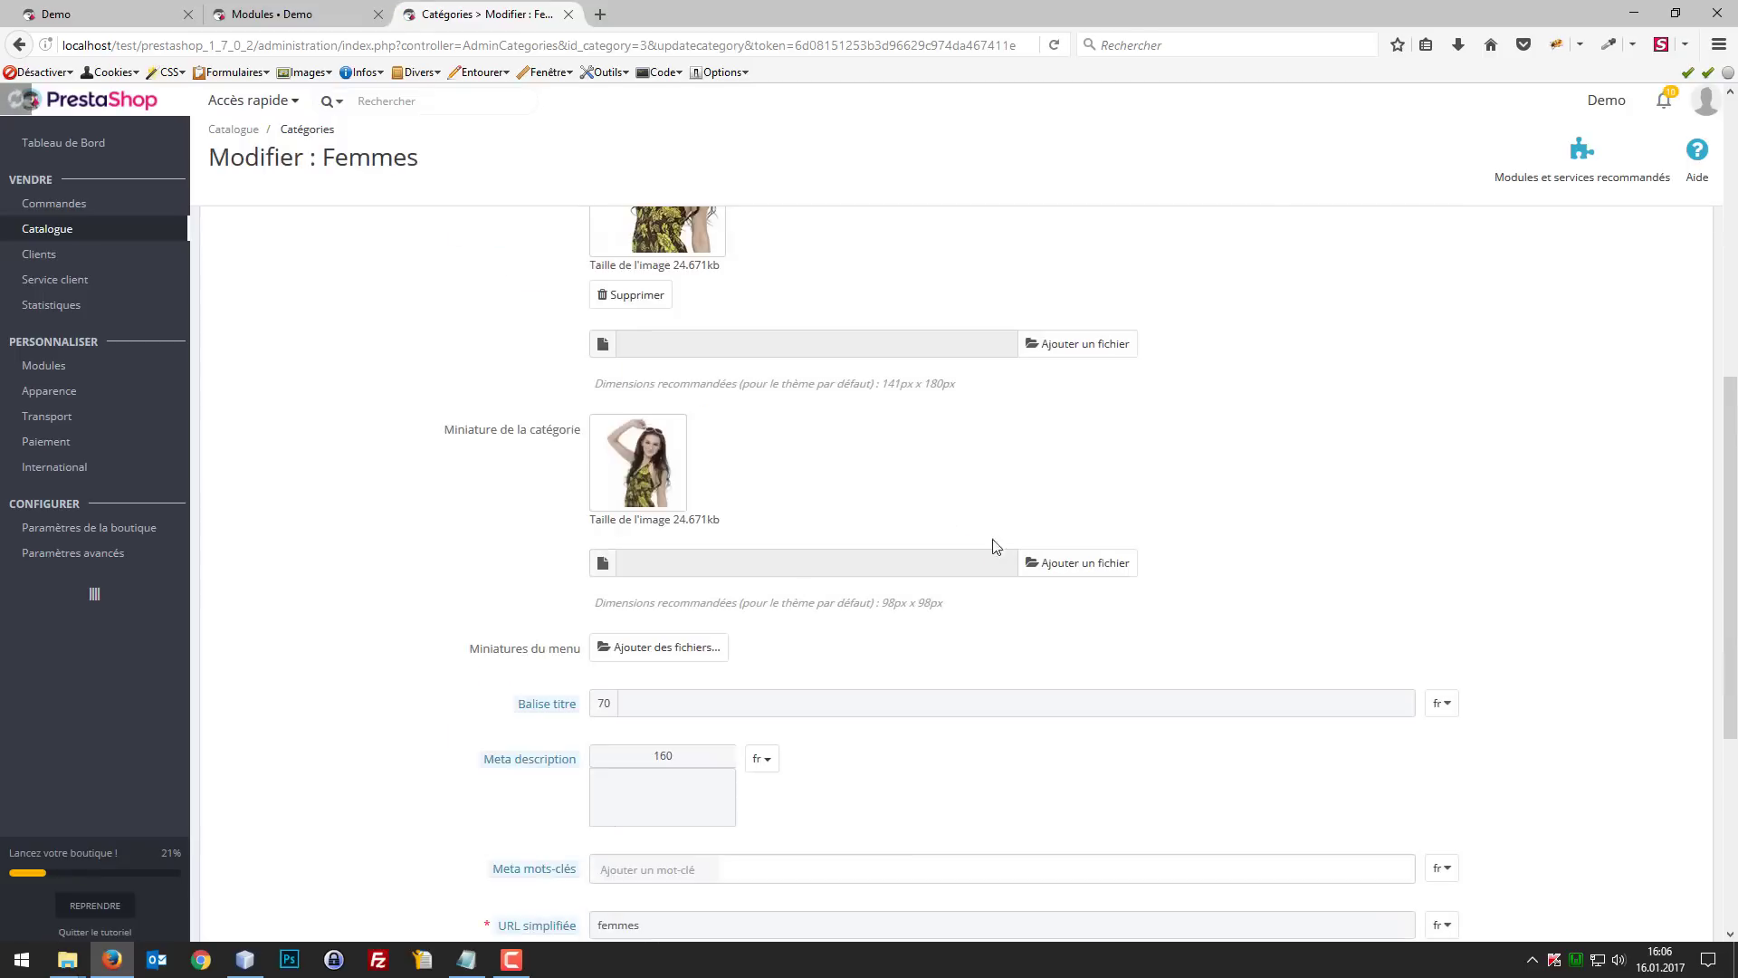
scroll(962, 555, up, 3)
scroll(494, 380, up, 1)
scroll(555, 485, down, 4)
scroll(661, 520, up, 3)
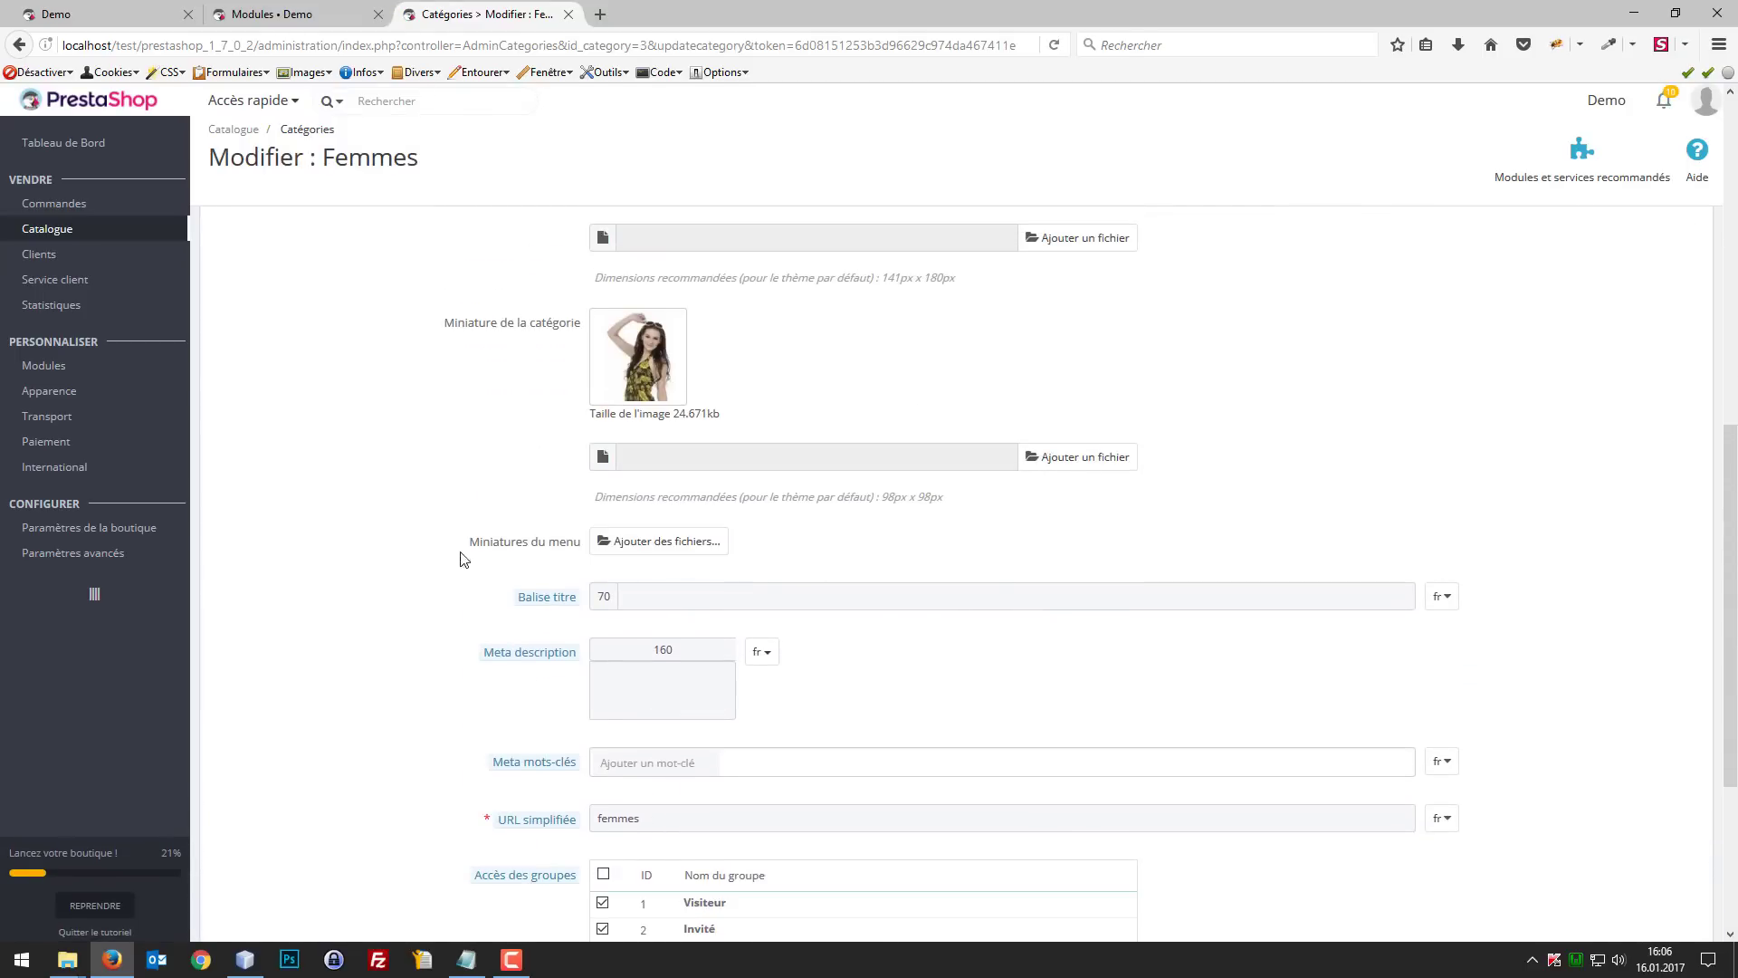
drag(455, 543, 588, 547)
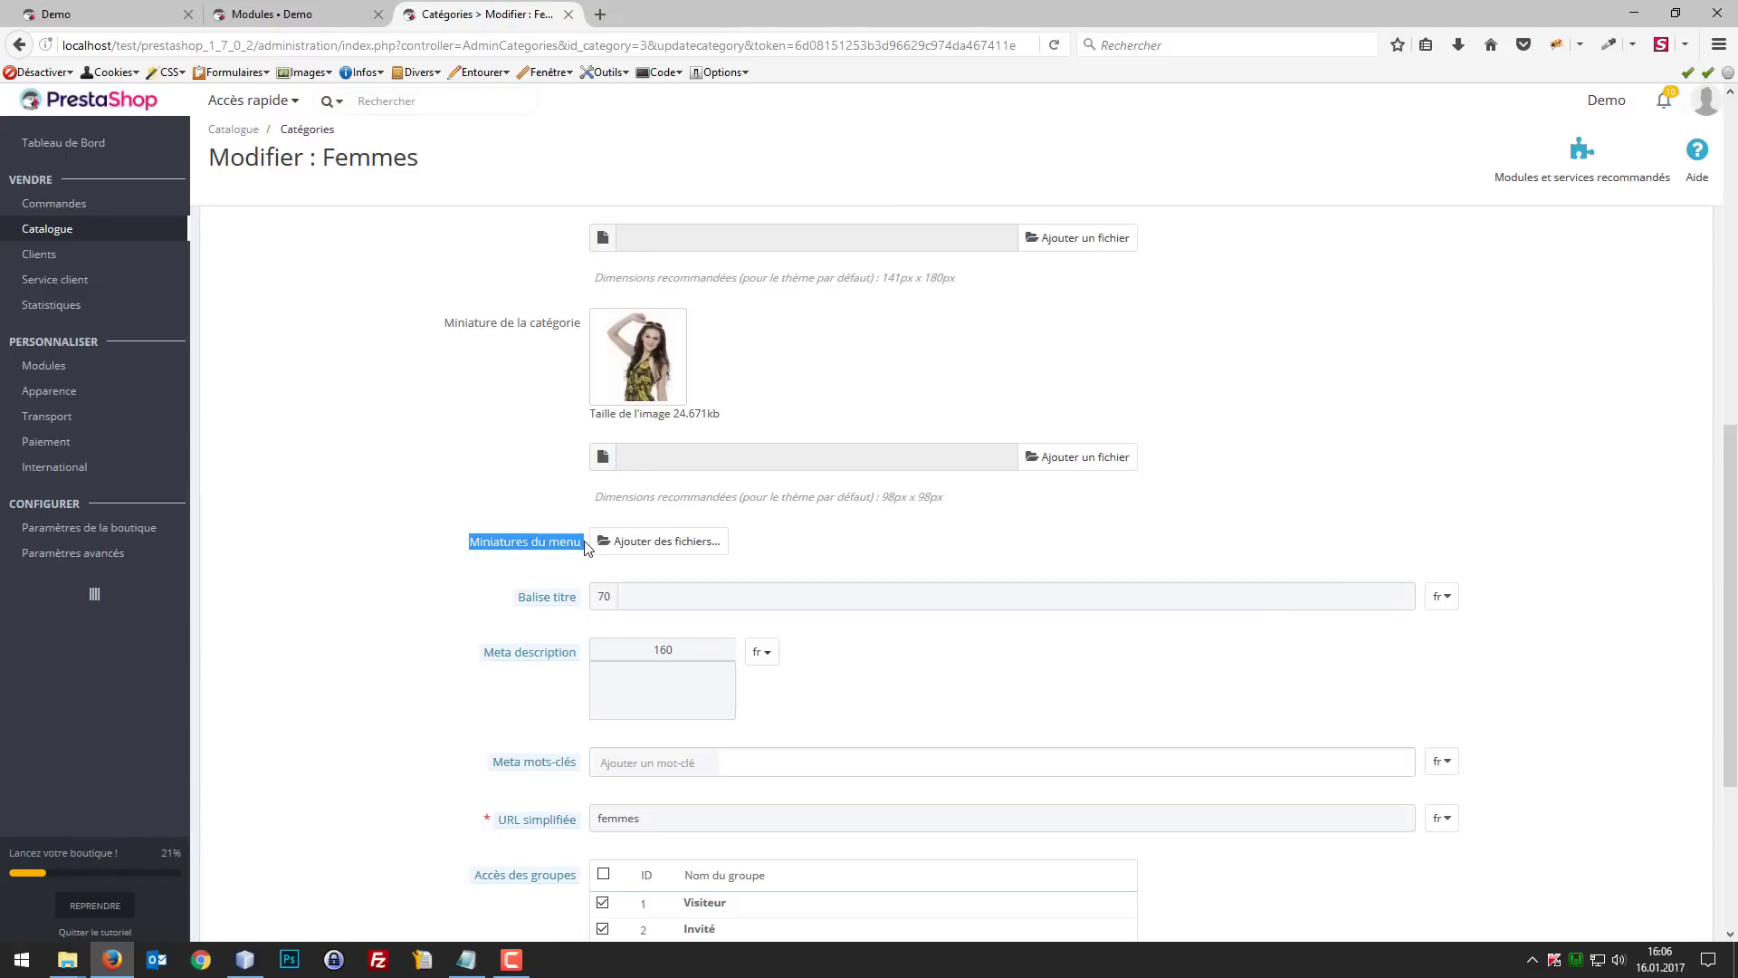
Step: Compare the storefront's Femmes drop-down menu with the menu thumbnail setting of the Femmes category
click(116, 13)
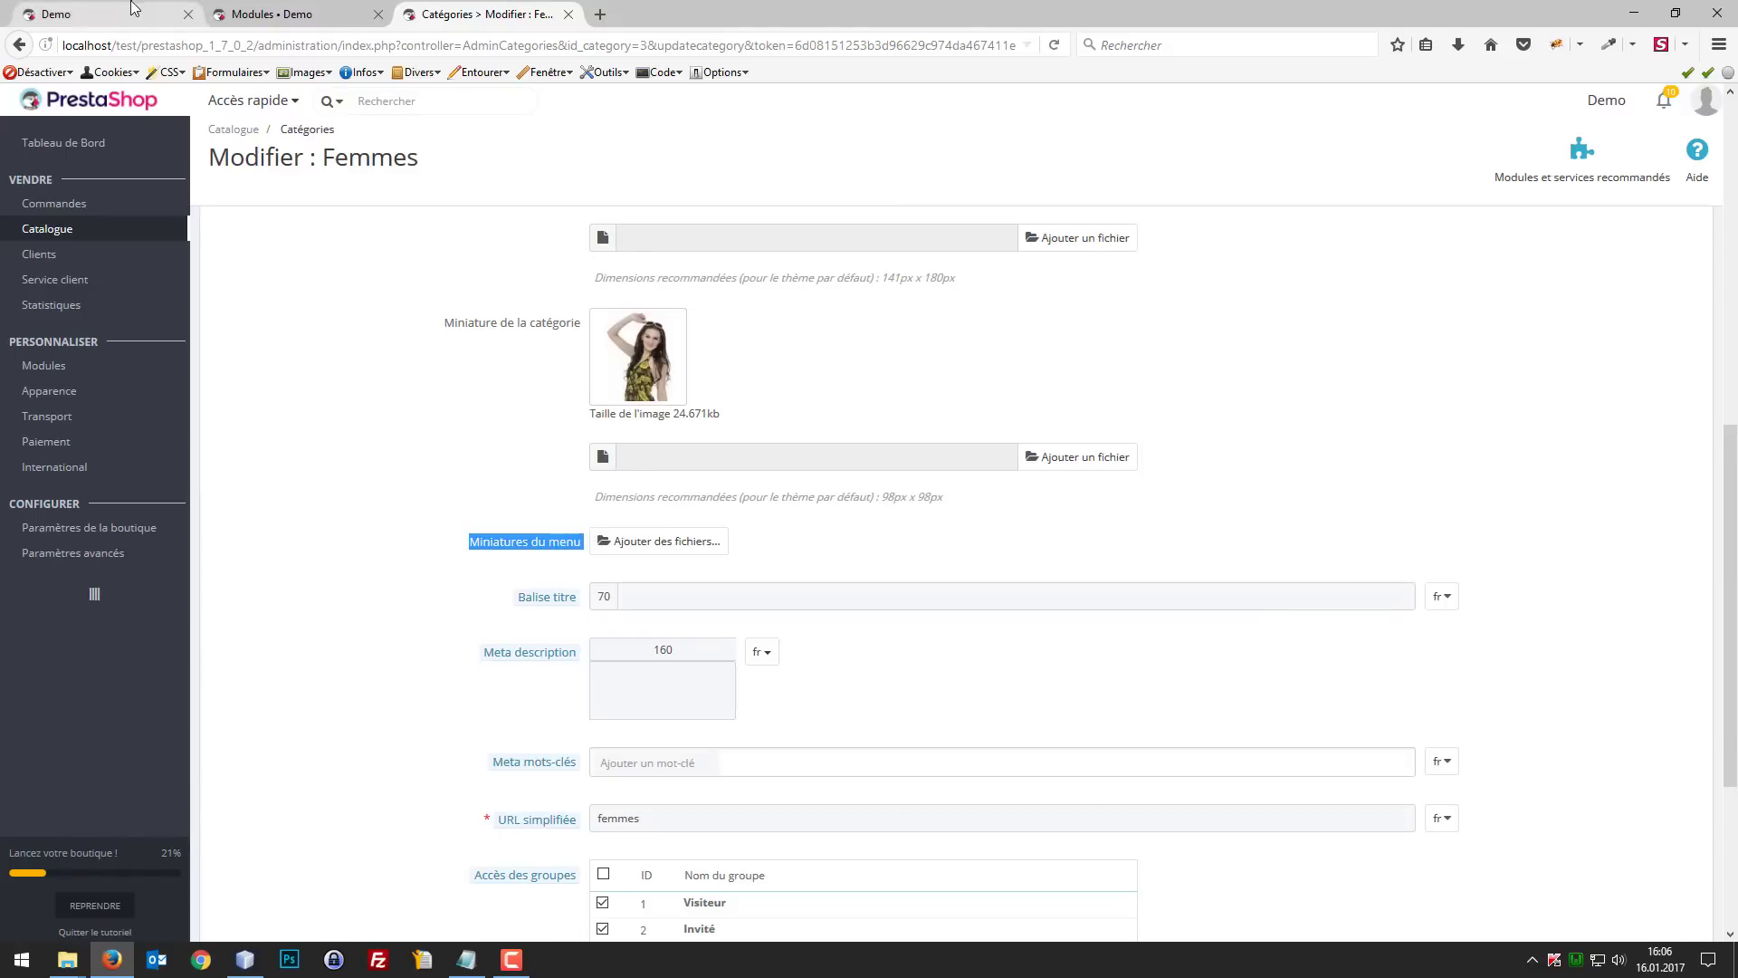
mouse_move(534, 181)
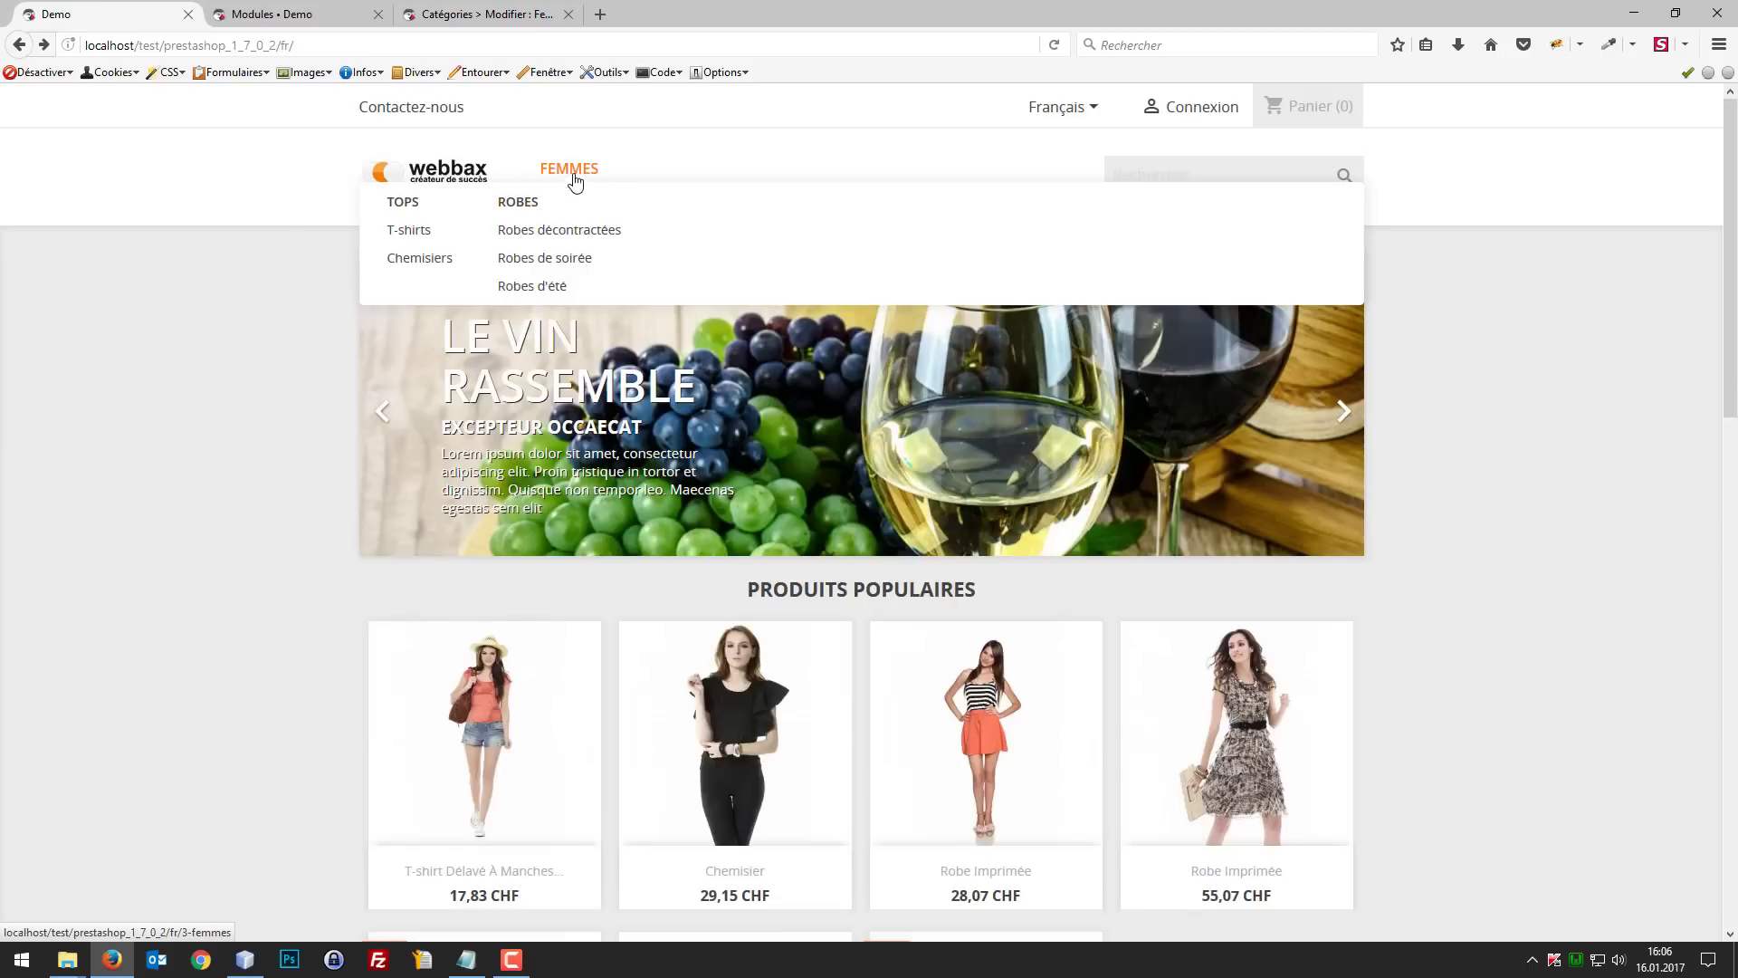
click(495, 16)
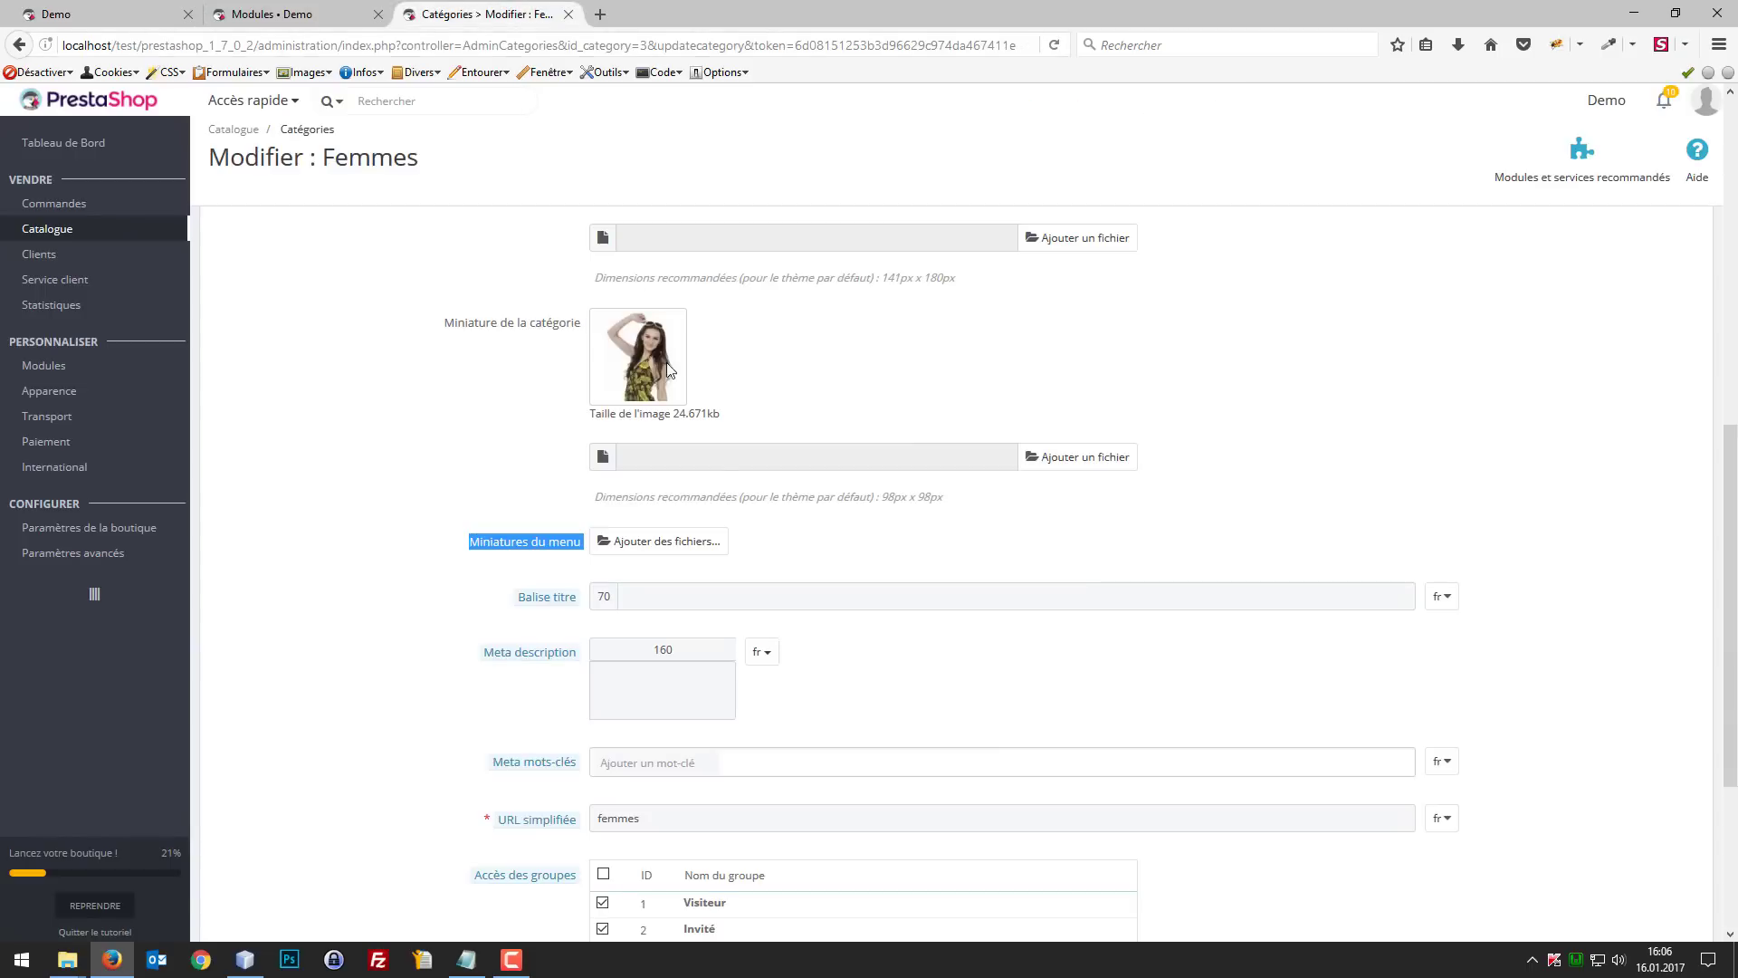
click(783, 550)
click(96, 13)
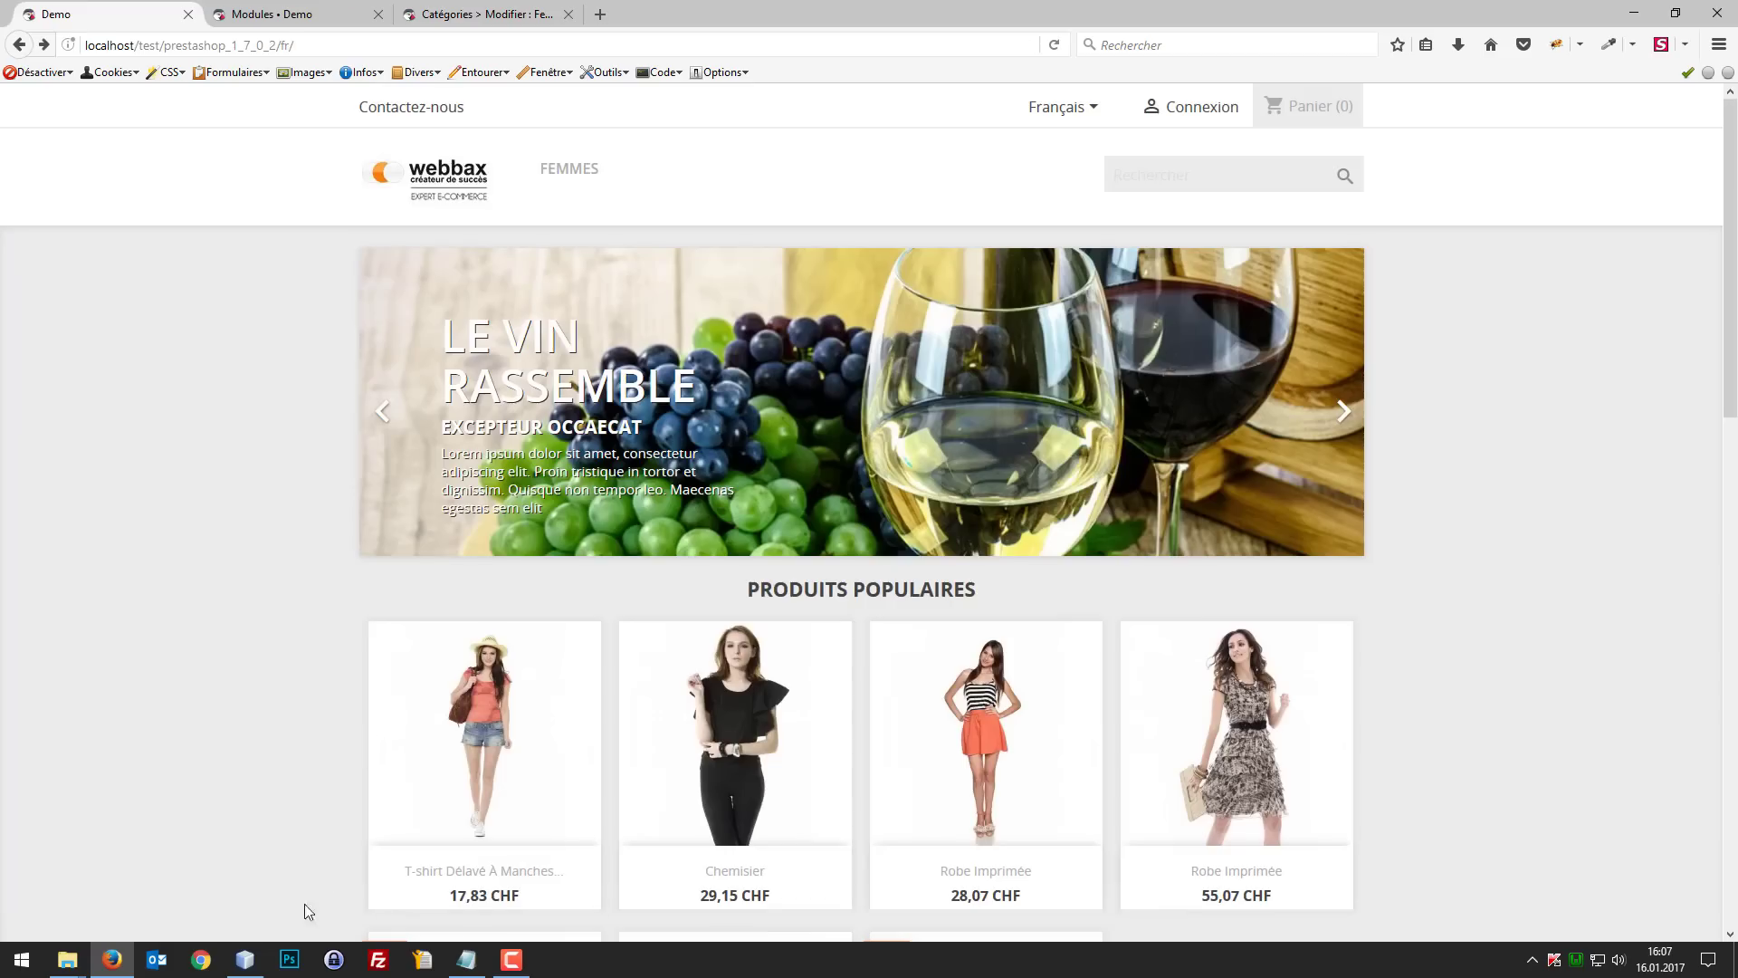
Step: Switch to NetBeans and open ps_mainmenu.tpl from themes/classic/modules/ps_mainmenu
click(245, 958)
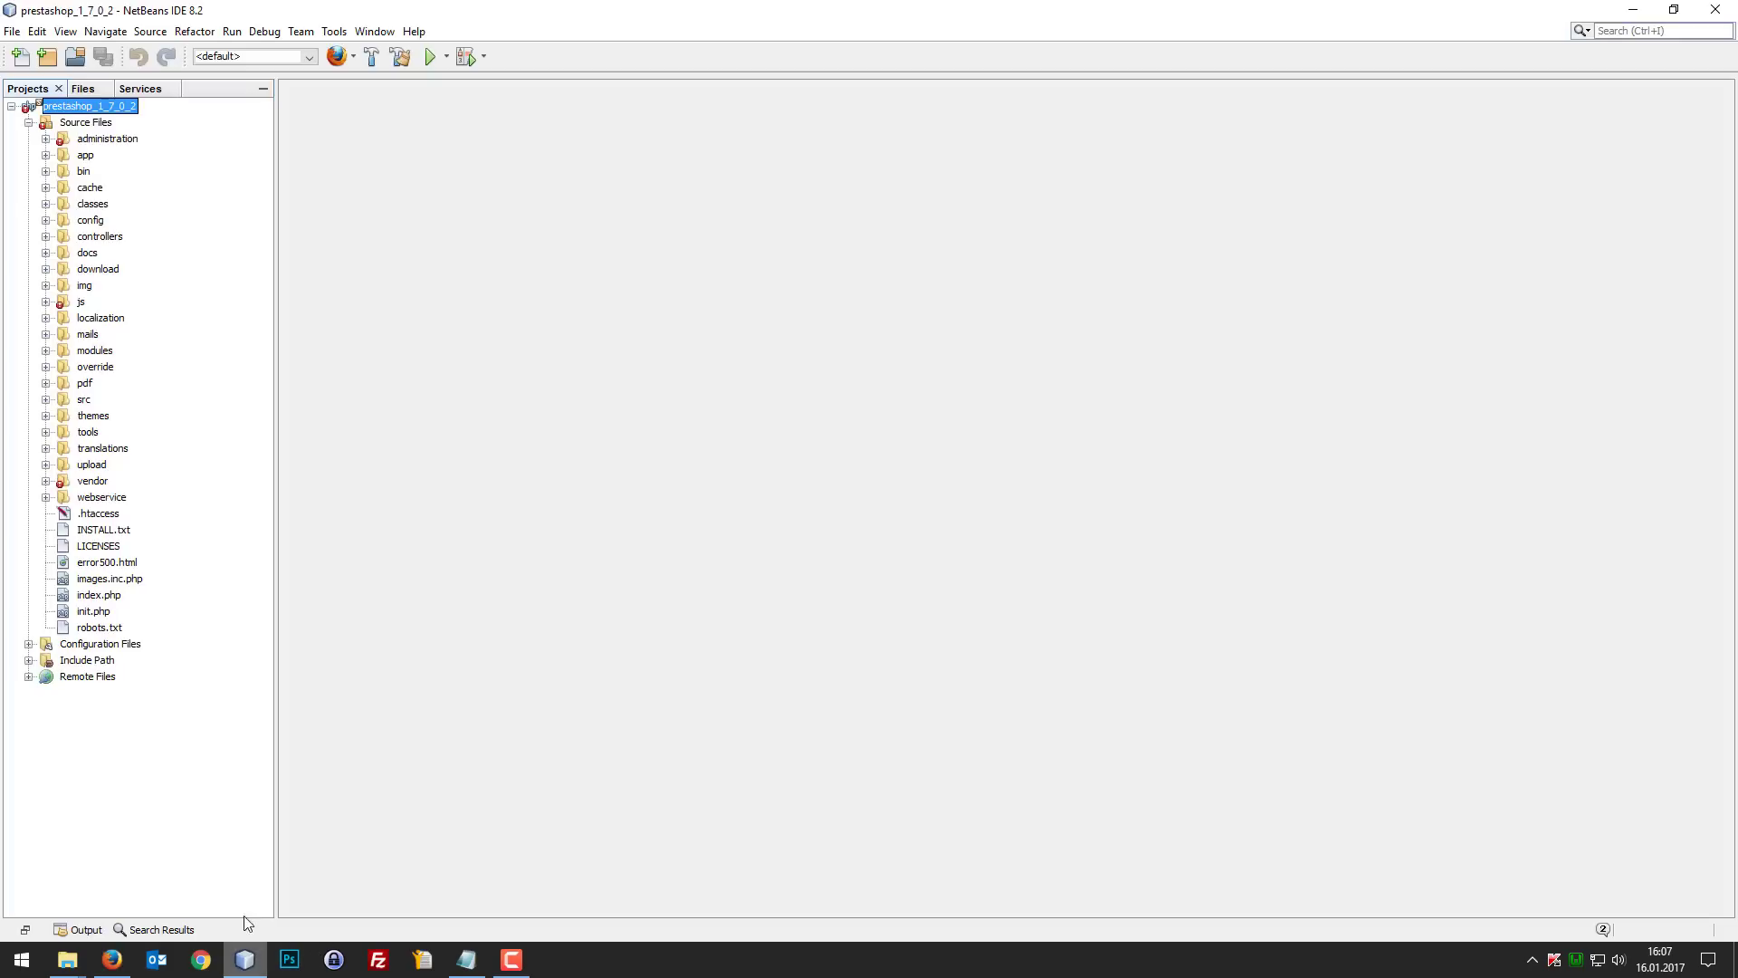
click(45, 415)
click(62, 448)
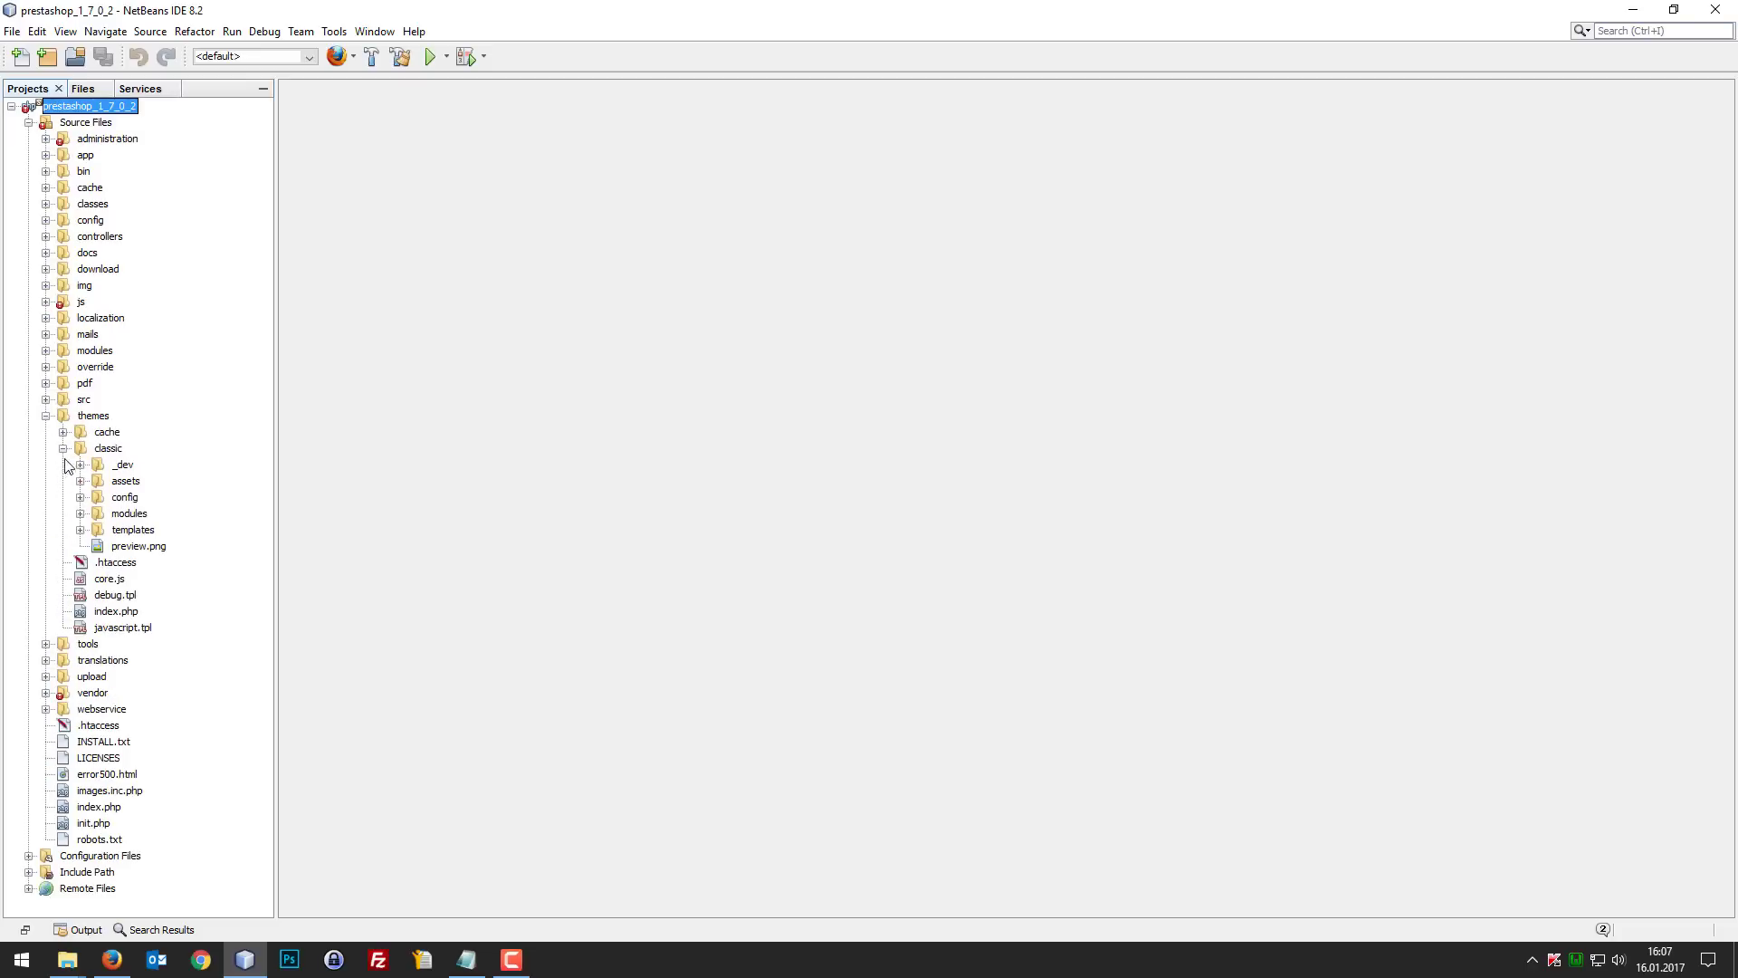
click(79, 513)
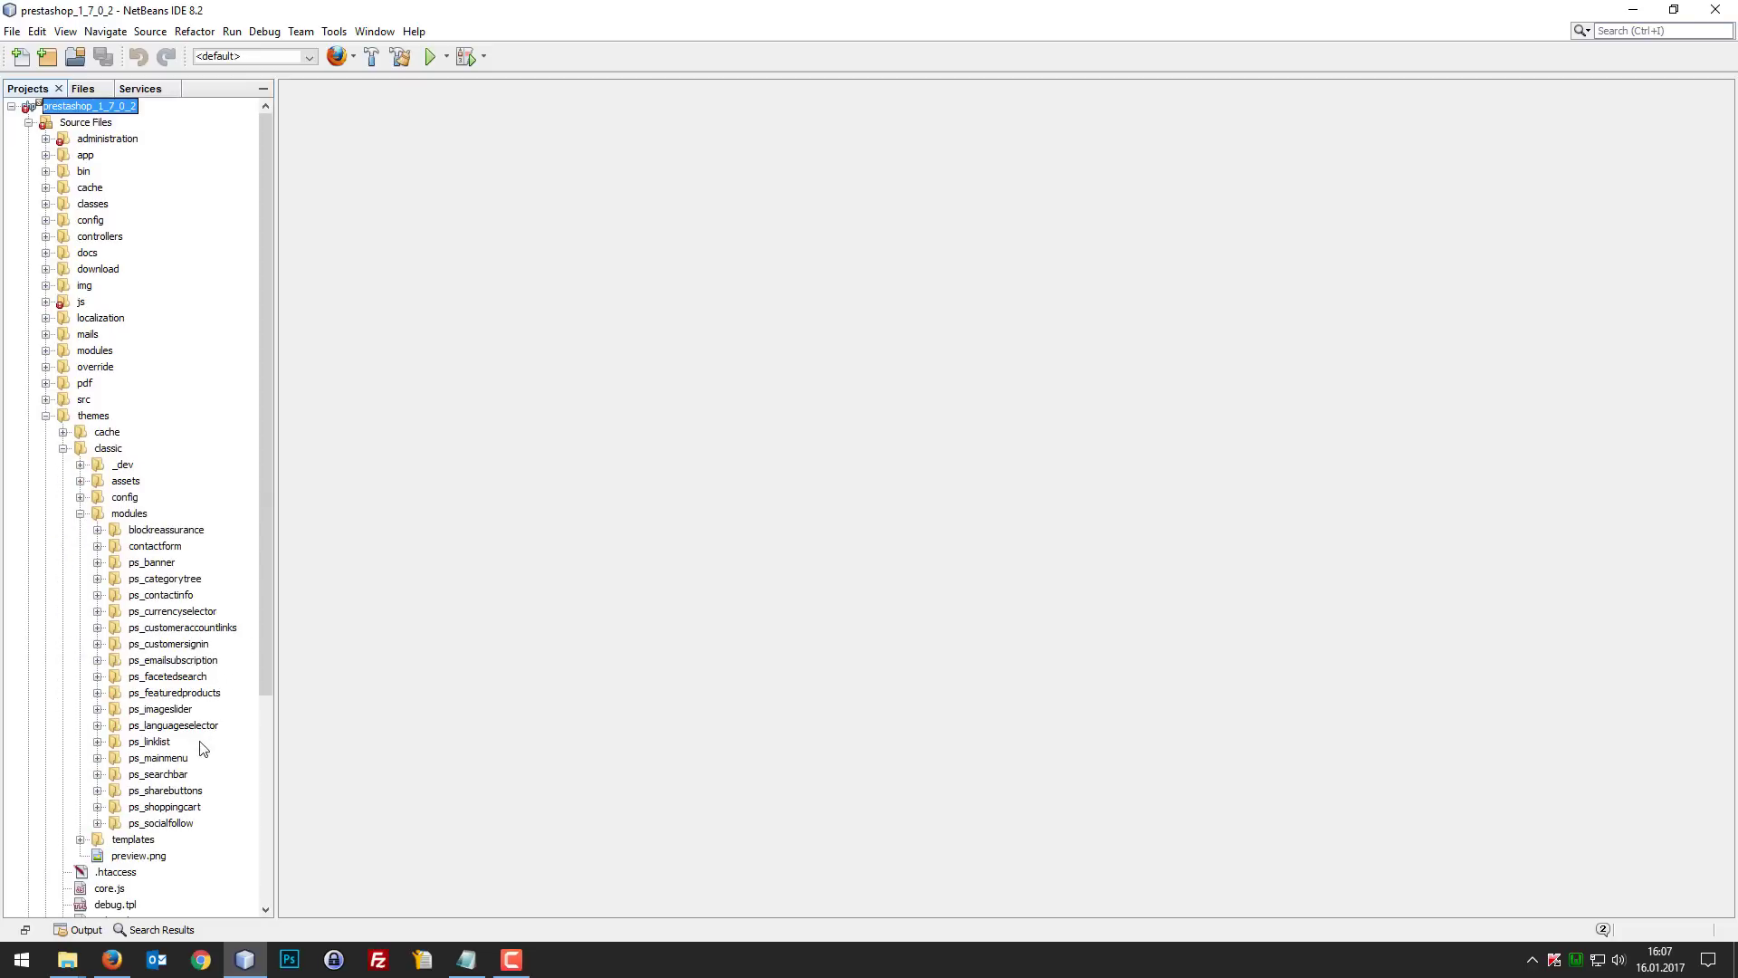
click(98, 758)
click(155, 775)
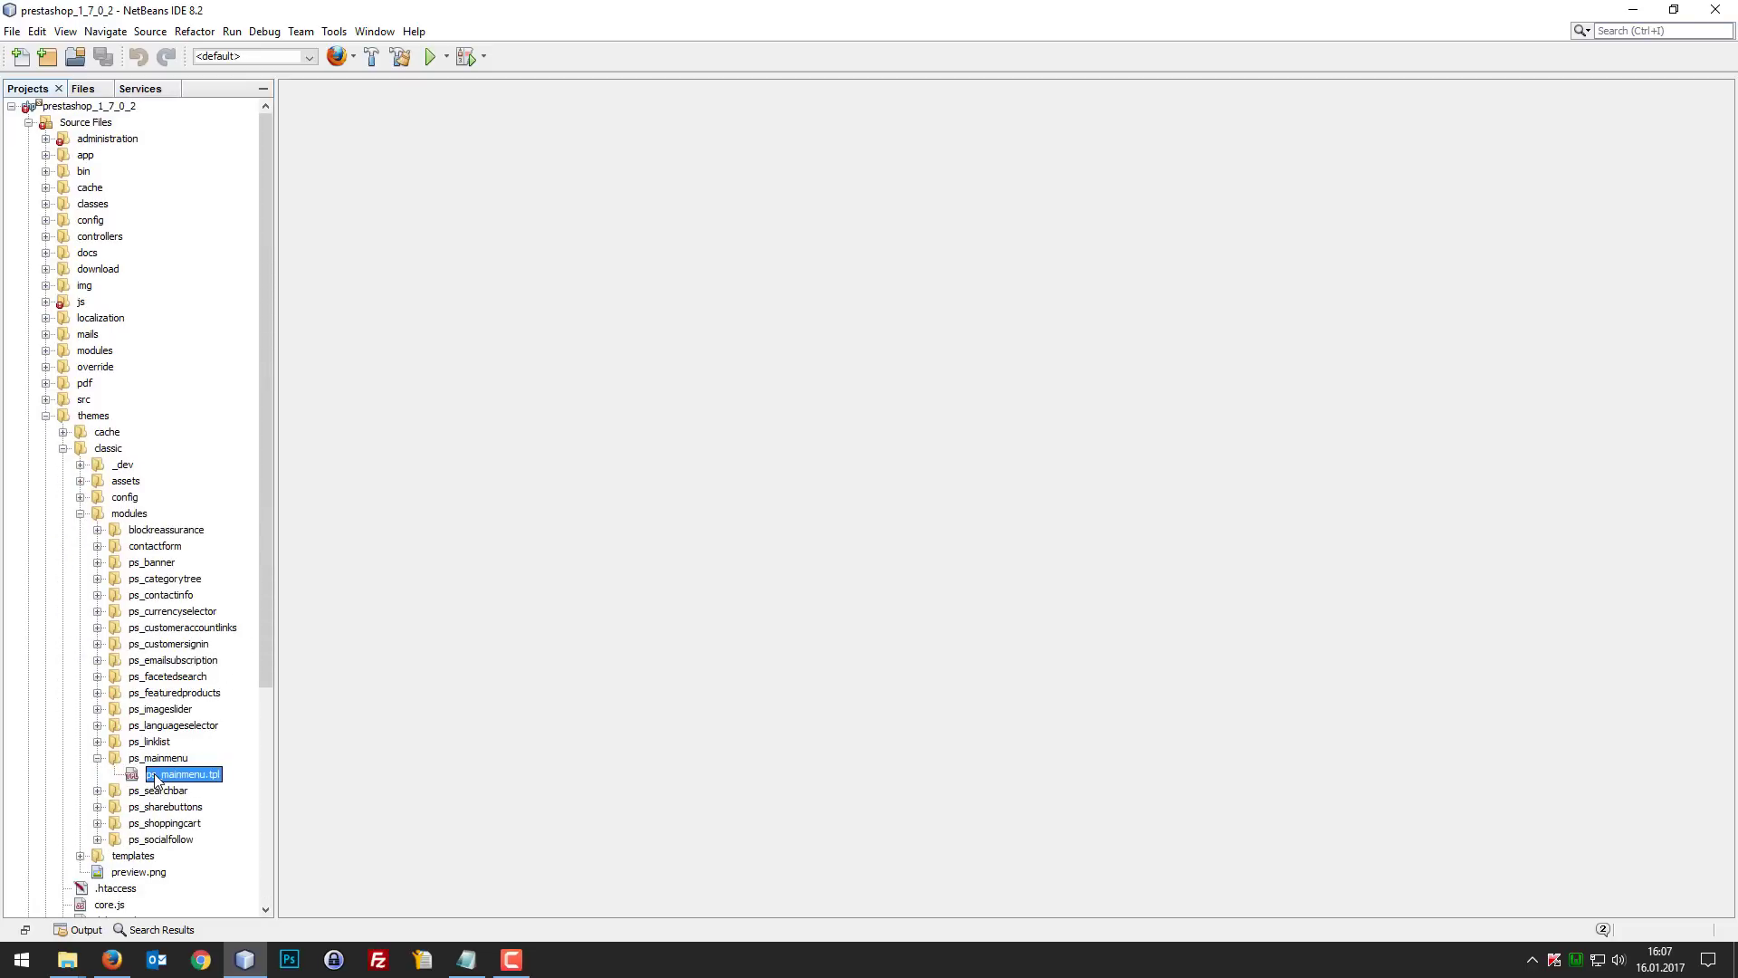
double_click(156, 776)
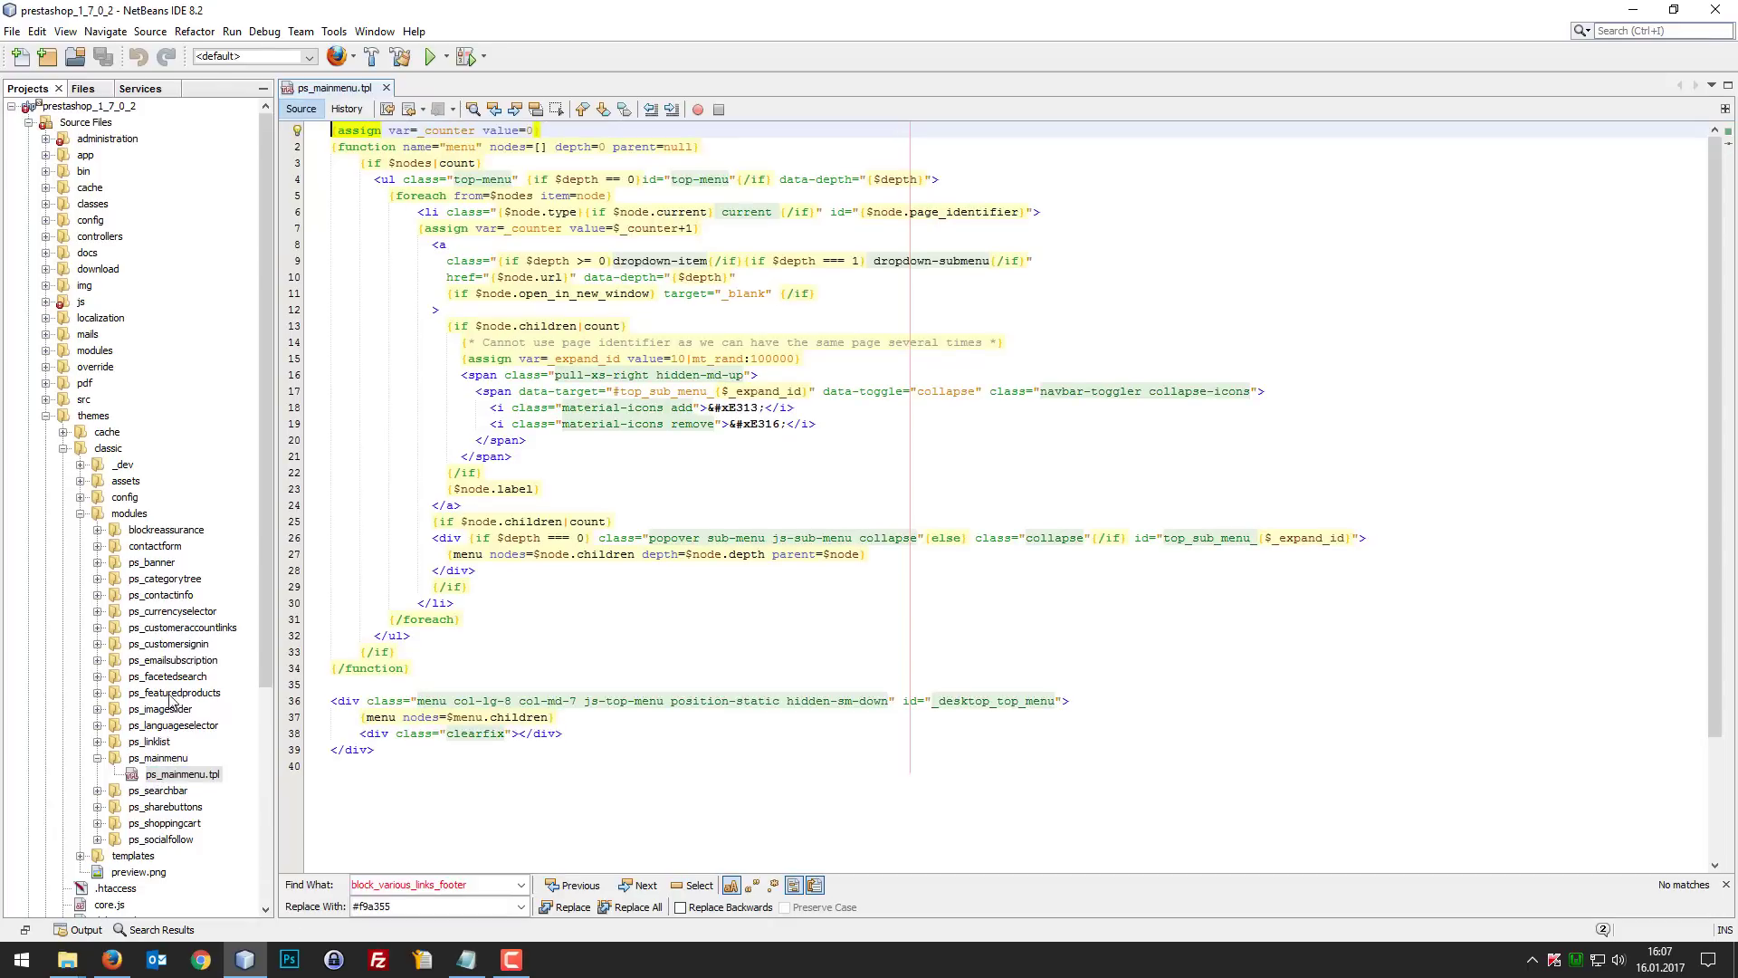
Step: Open the original ps_mainmenu.tpl from the shop's root modules/ps_mainmenu folder
click(45, 351)
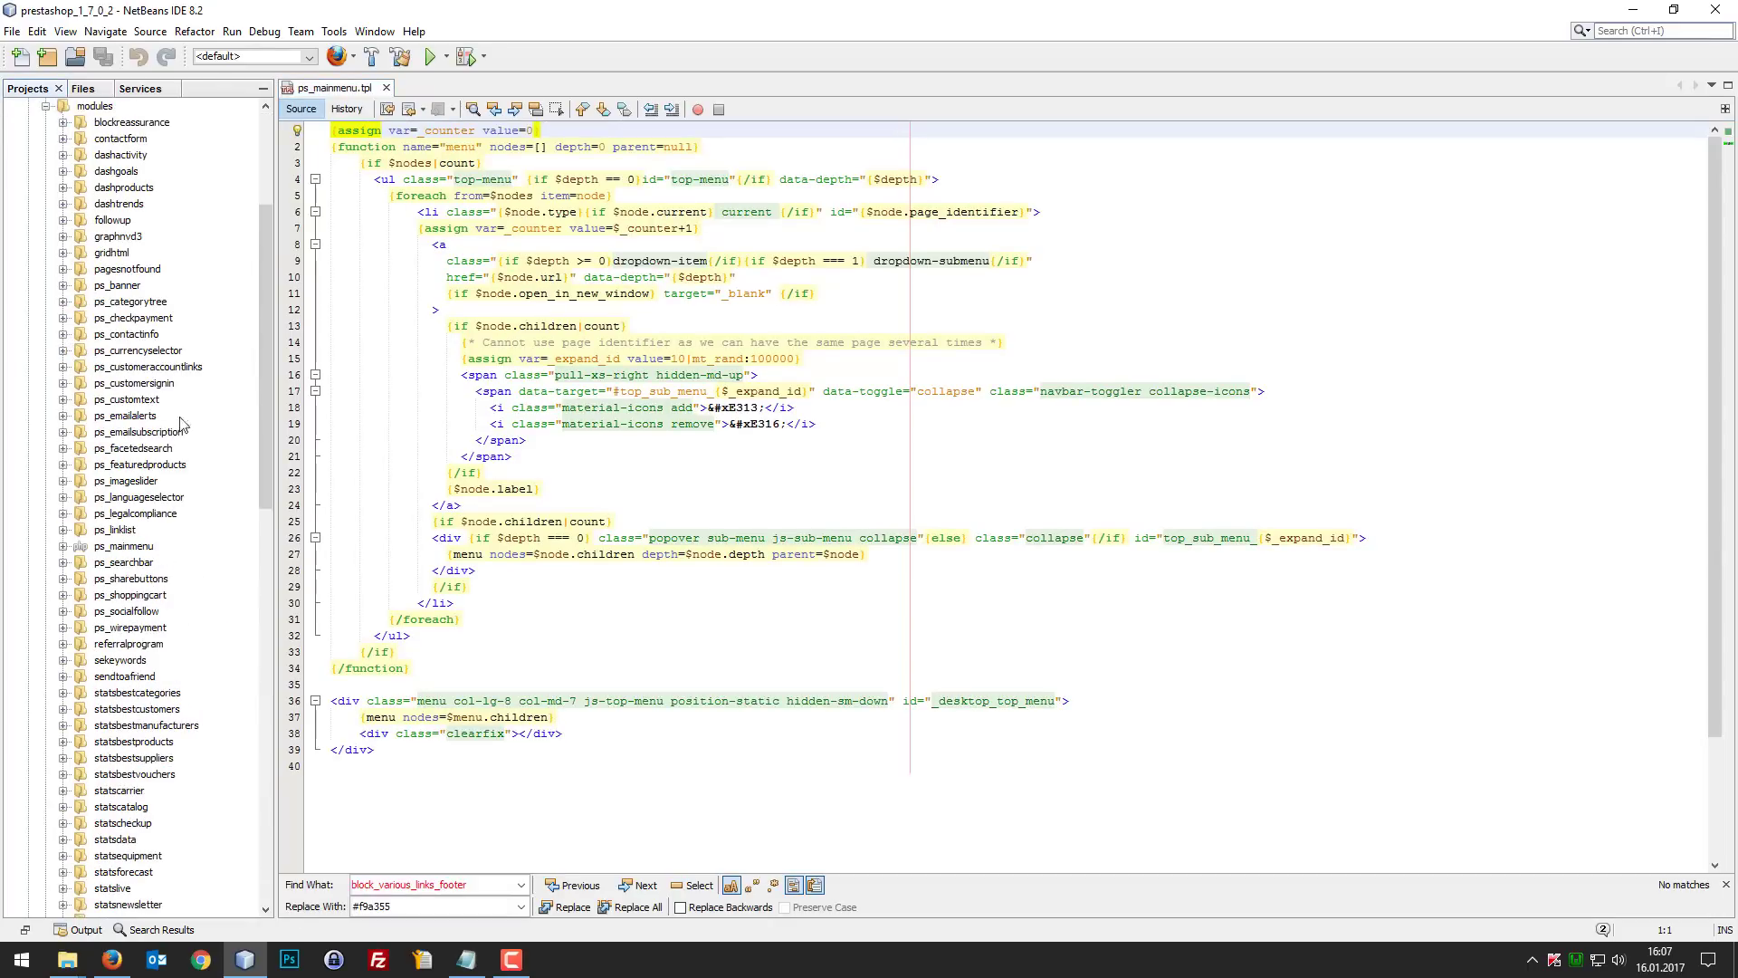
scroll(179, 435, down, 2)
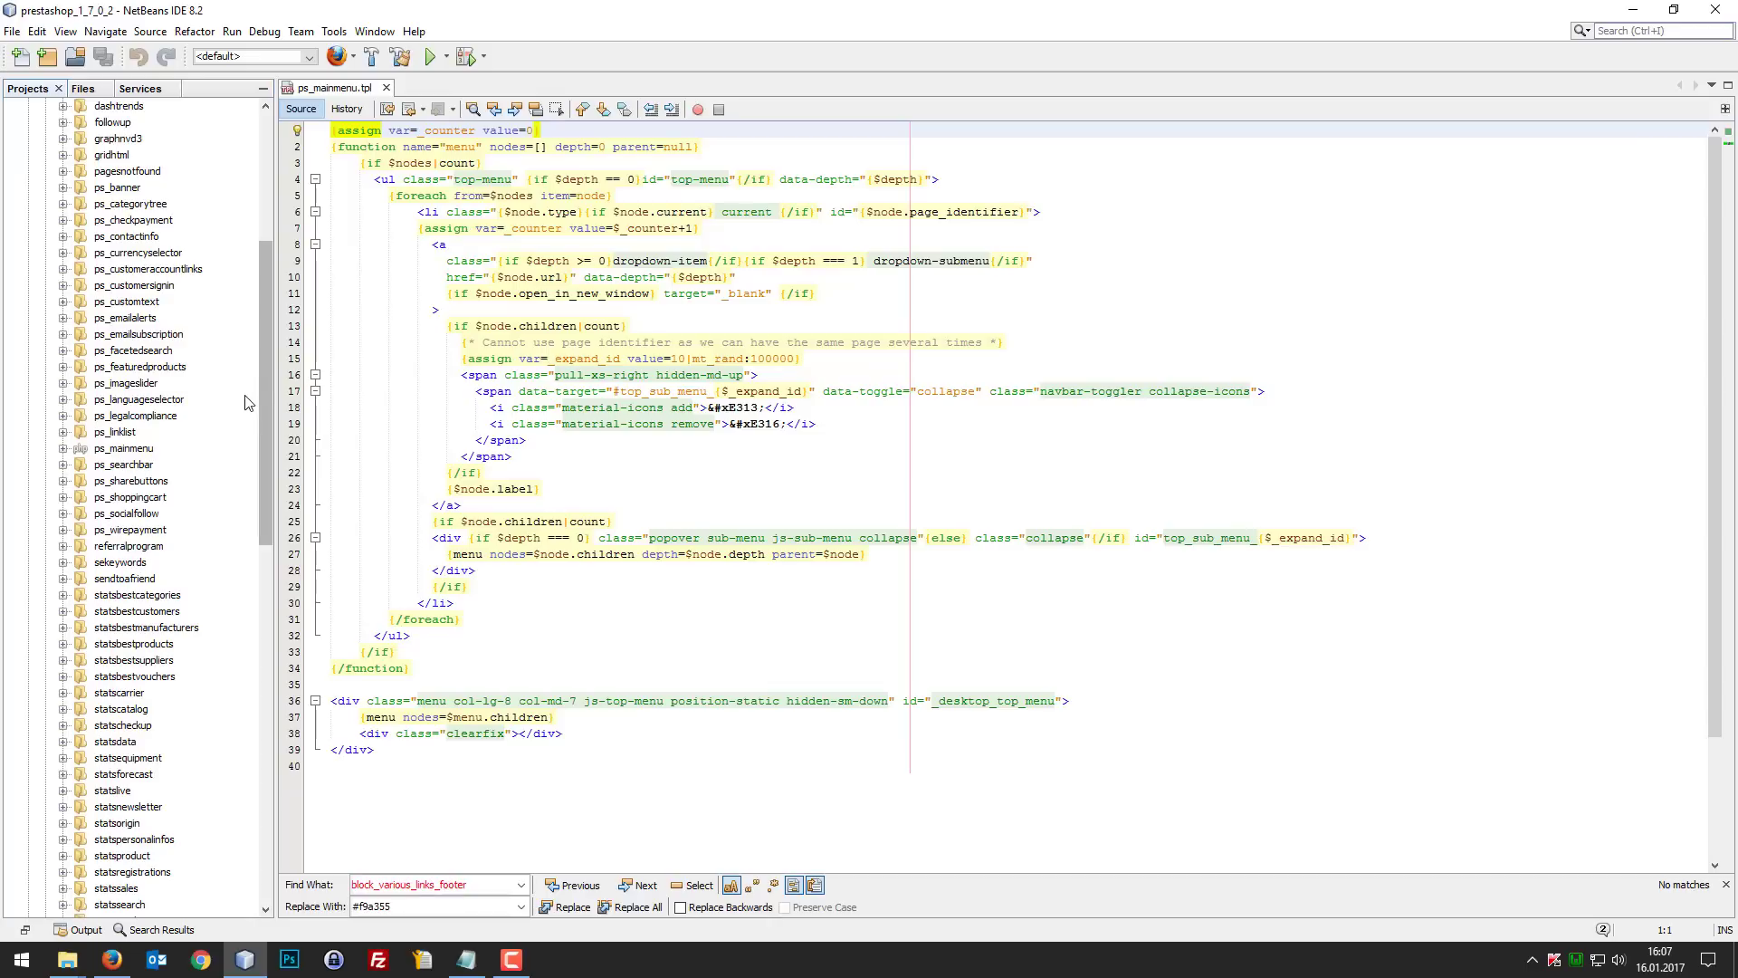
click(62, 448)
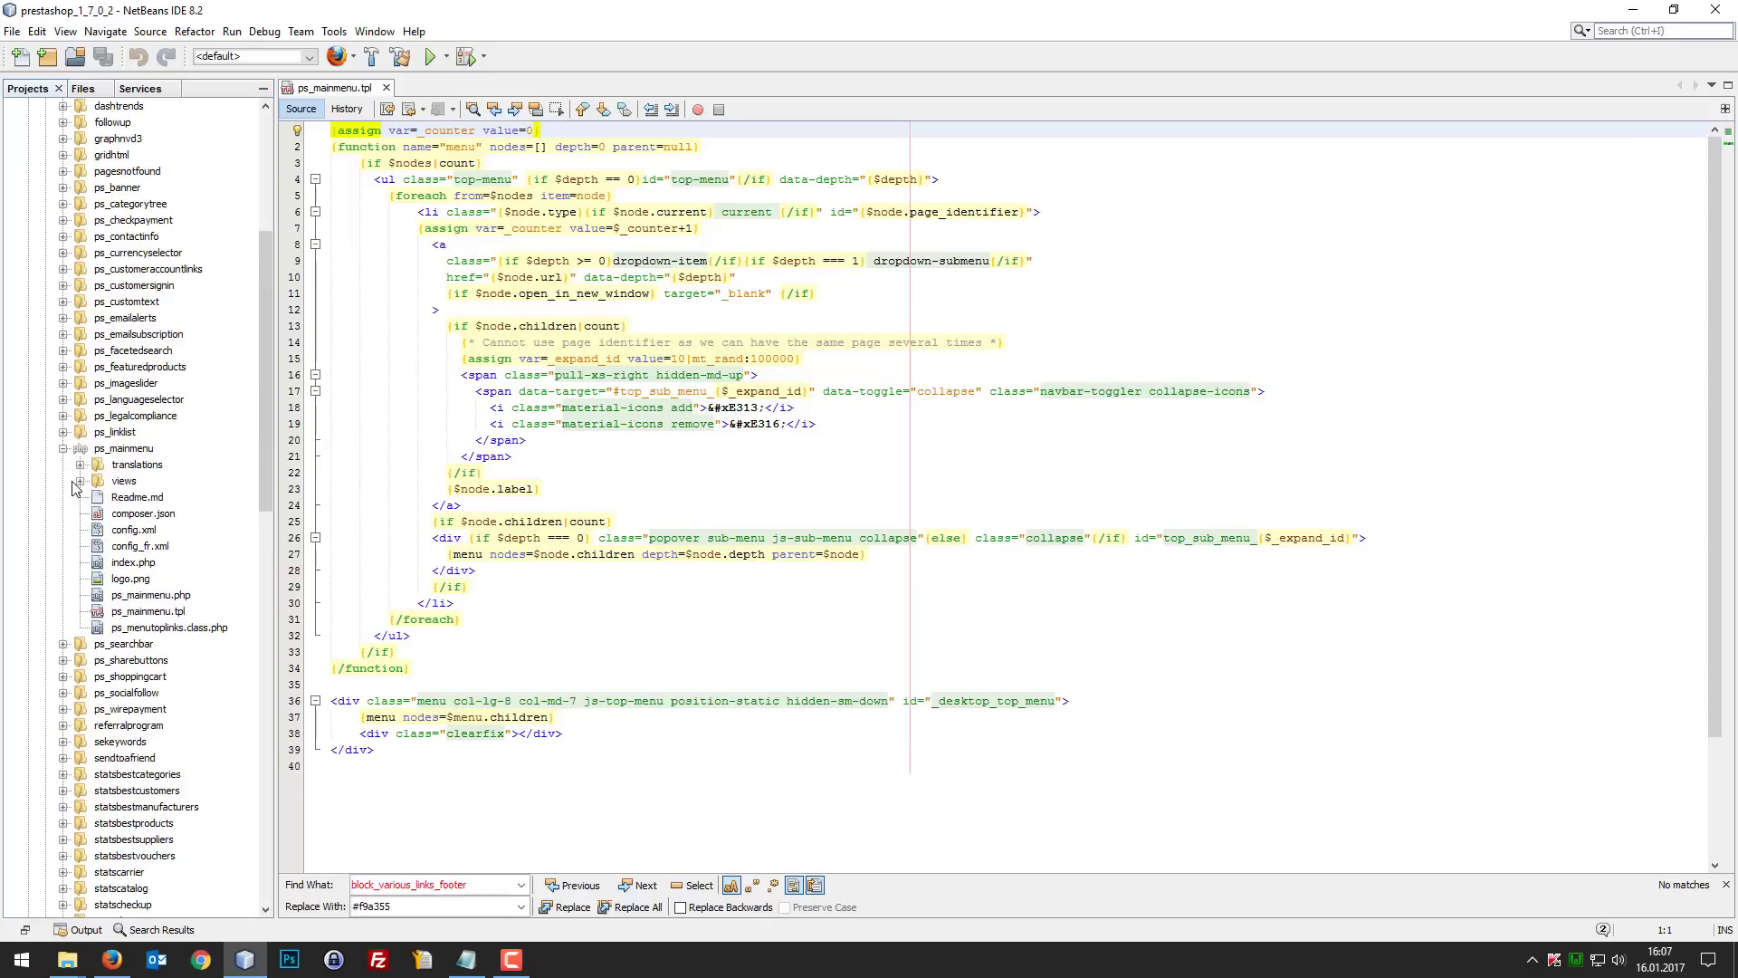
click(79, 481)
click(99, 497)
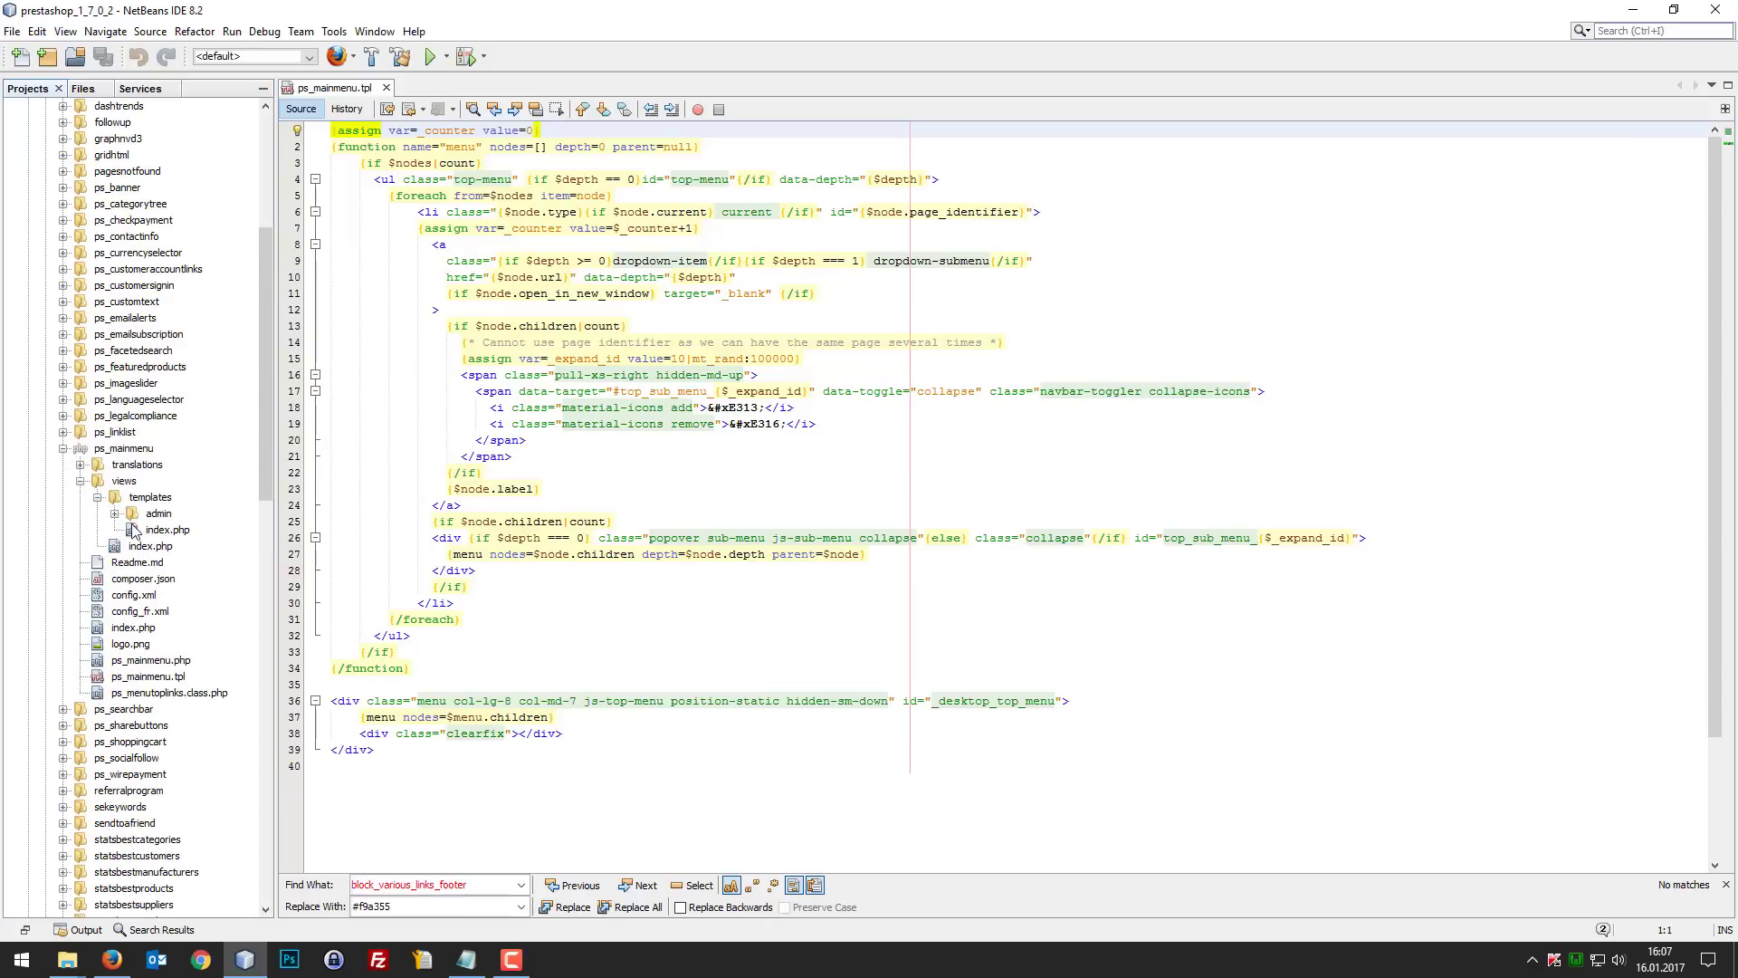
double_click(148, 677)
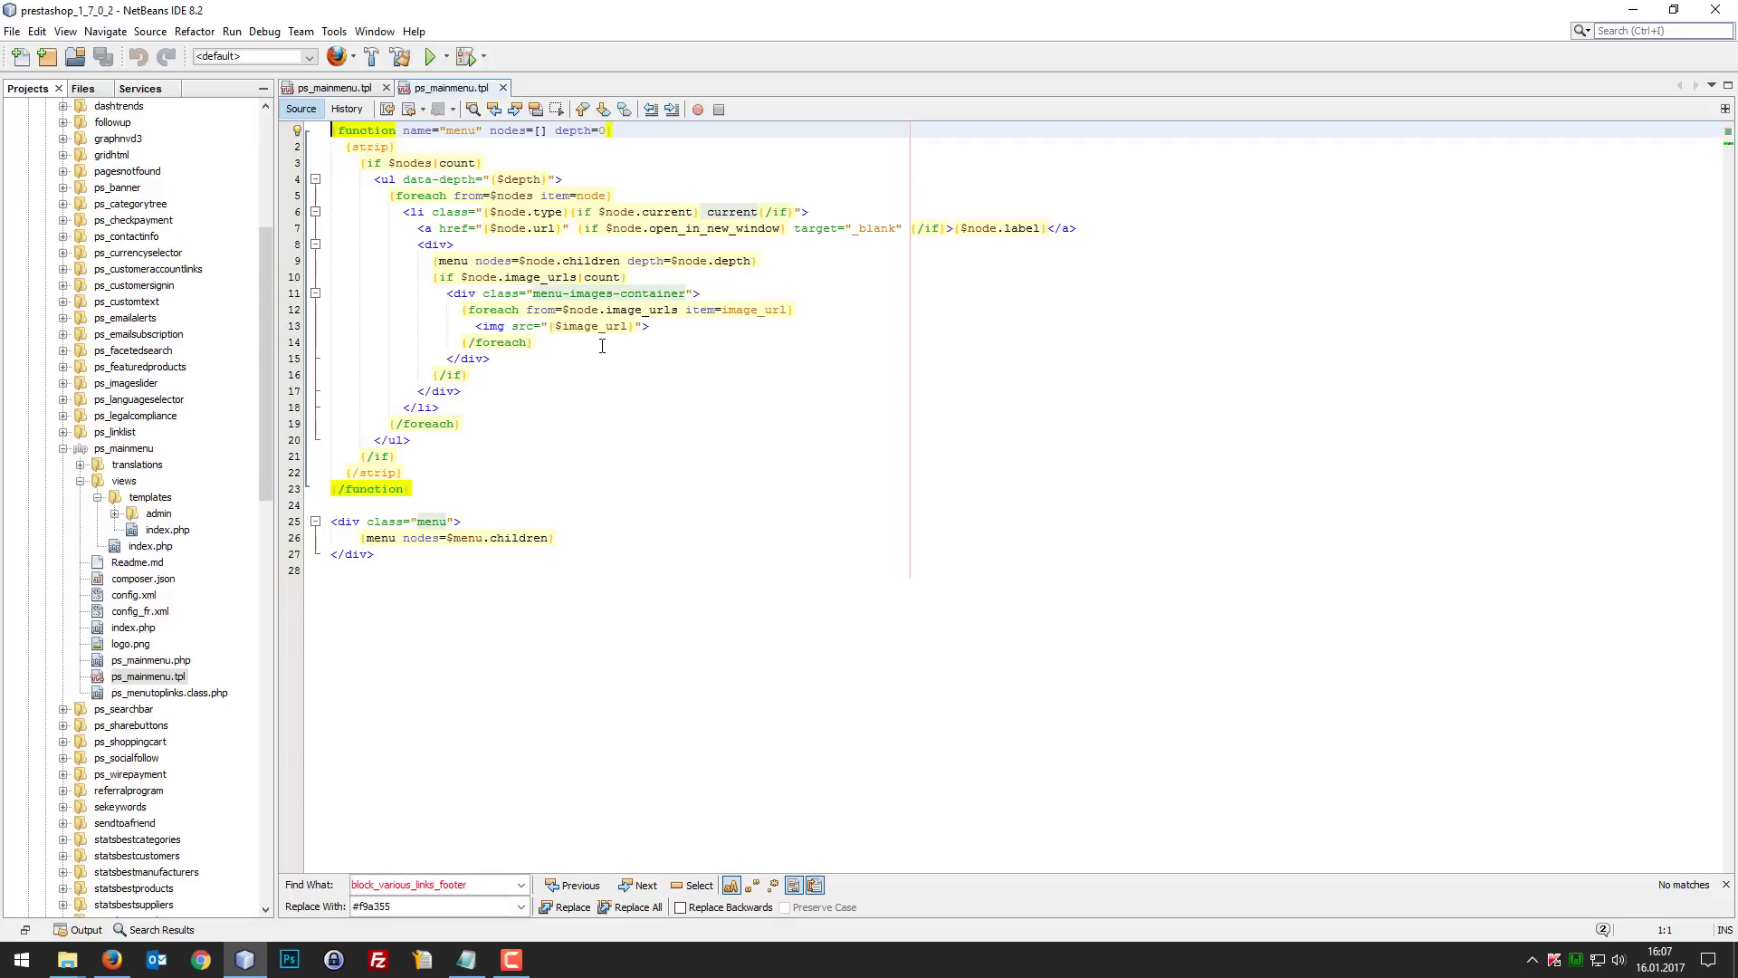
Step: Examine the menu-images-container block and its image loop in the original module template
click(502, 324)
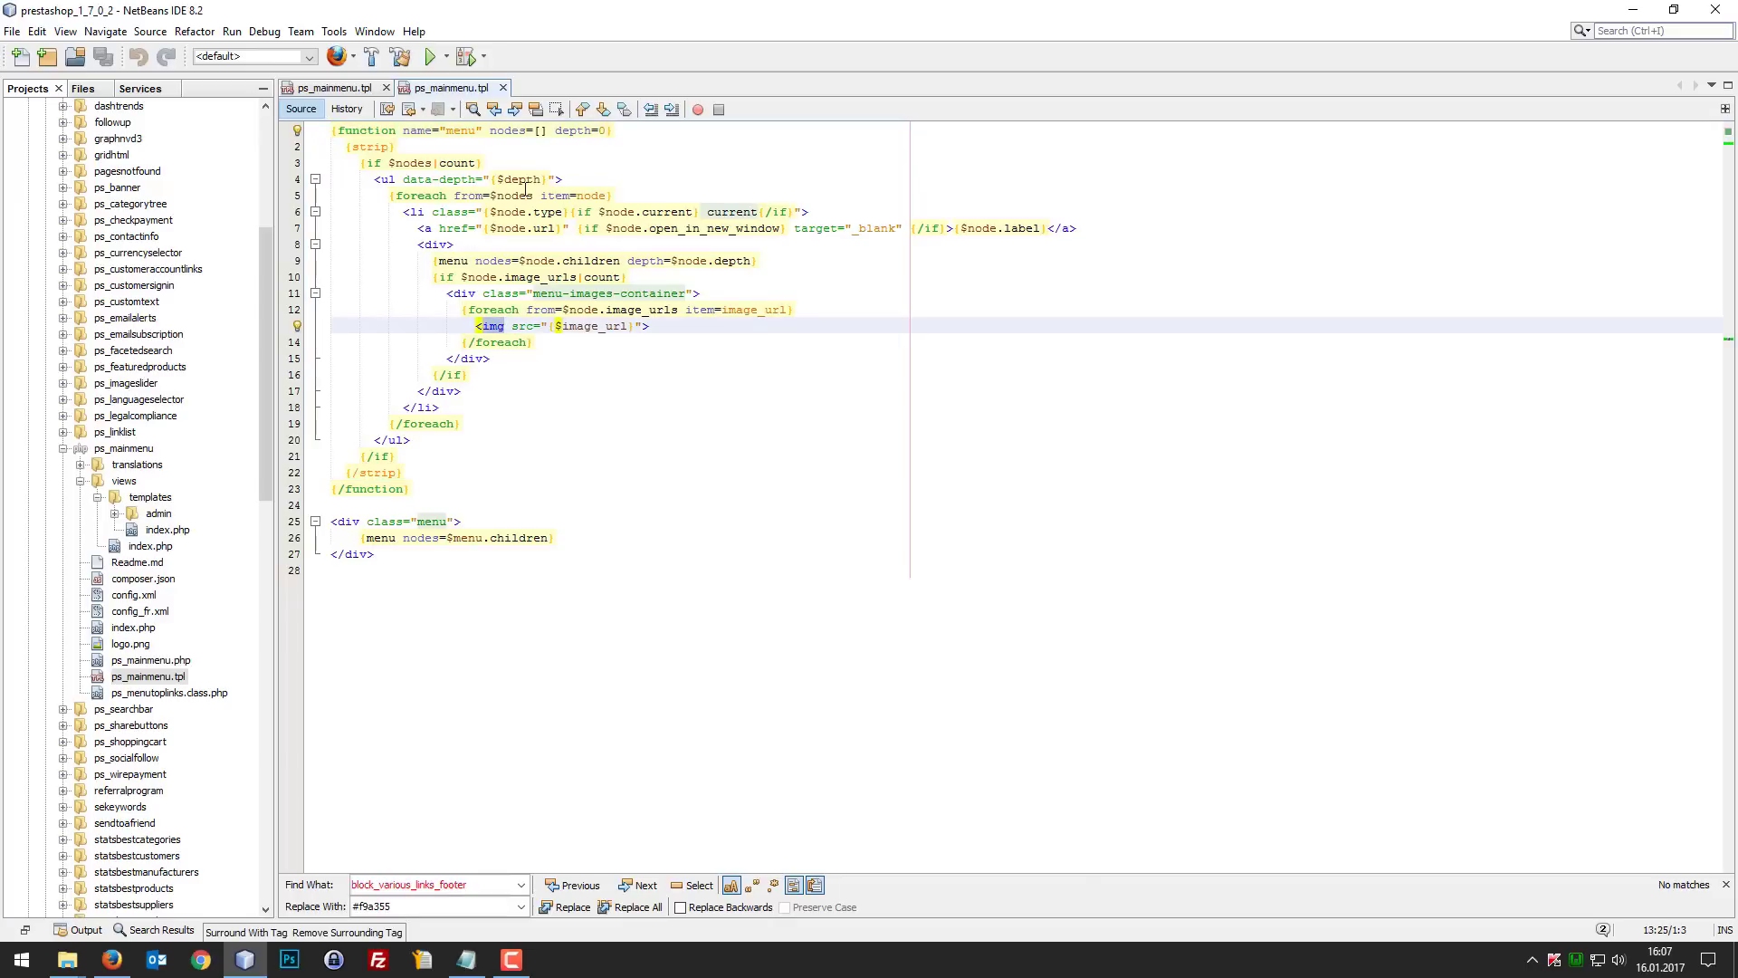
click(598, 342)
drag(662, 454, 634, 425)
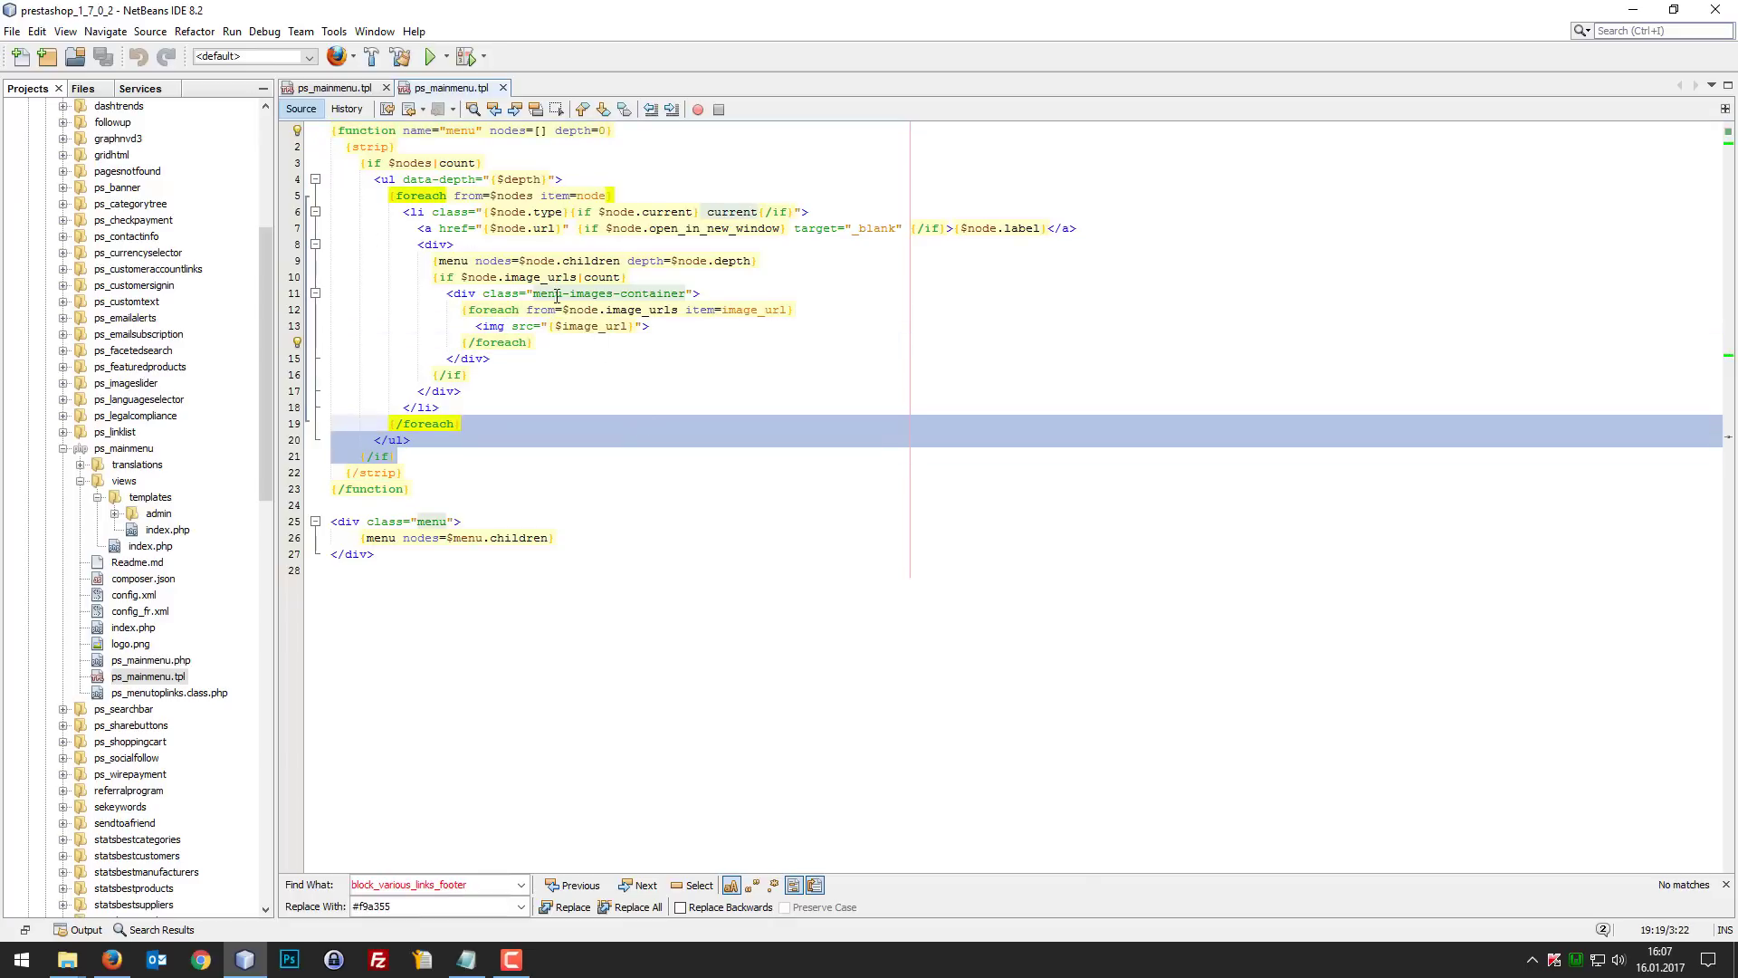
click(543, 278)
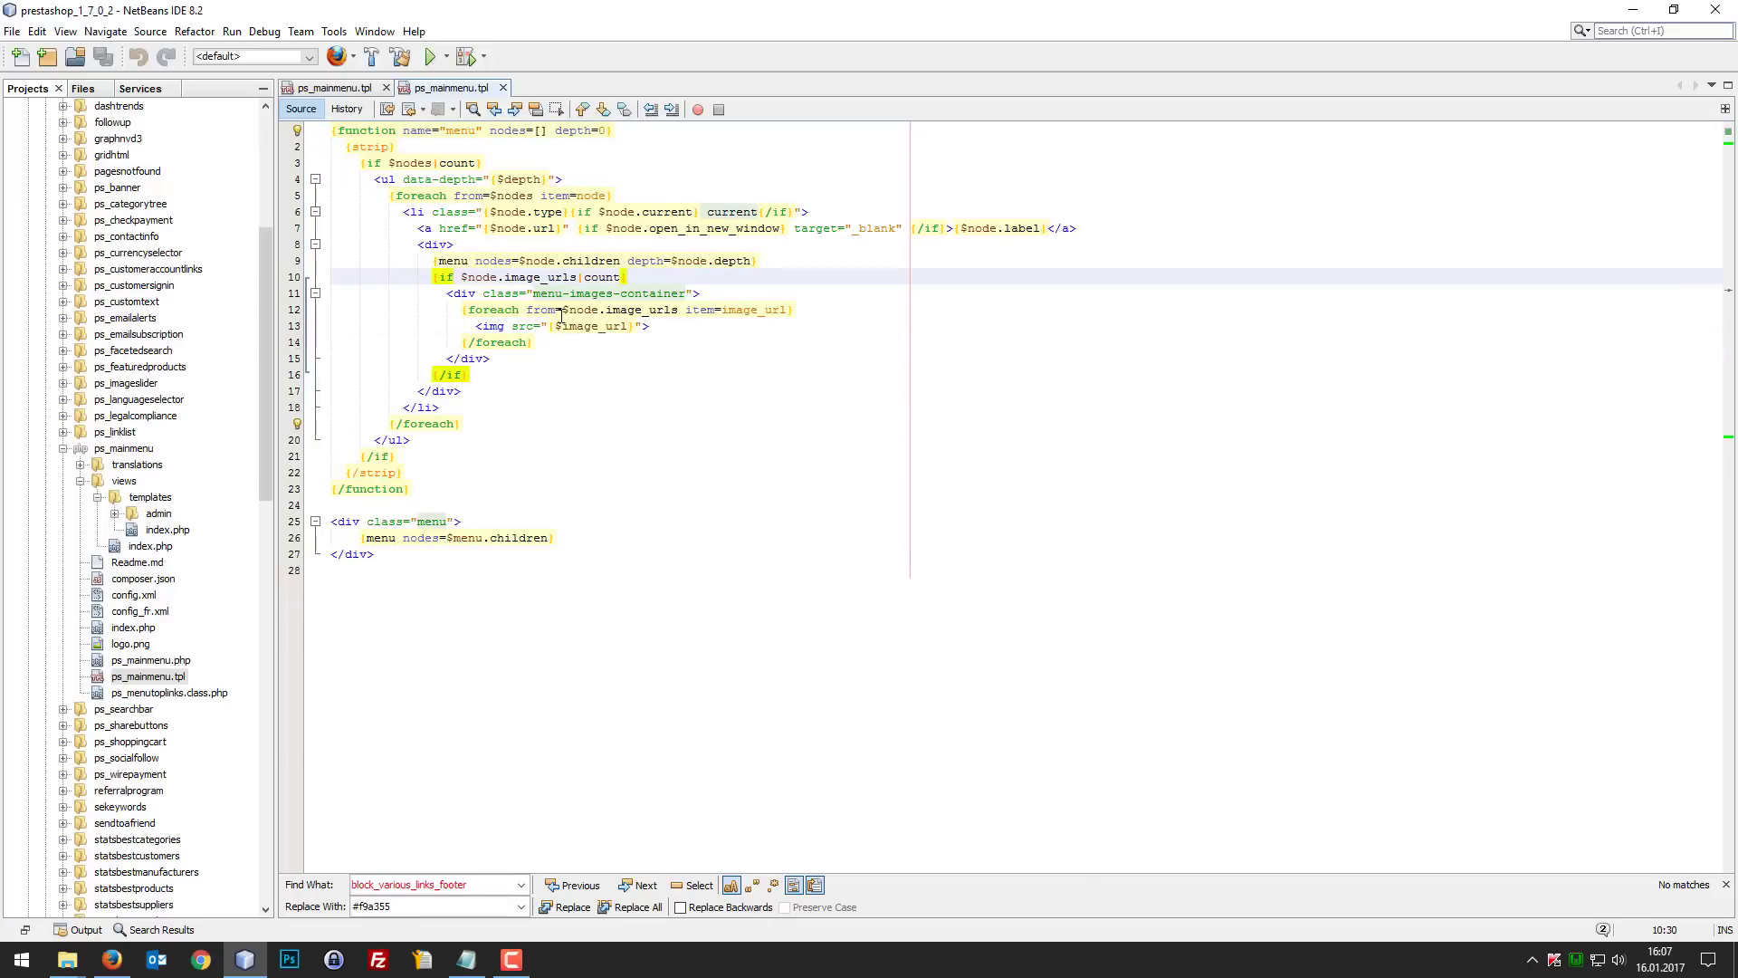
click(641, 294)
Step: Search for "img" in the original module template and in the classic theme's ps_mainmenu.tpl
double_click(493, 326)
key(ctrl+f)
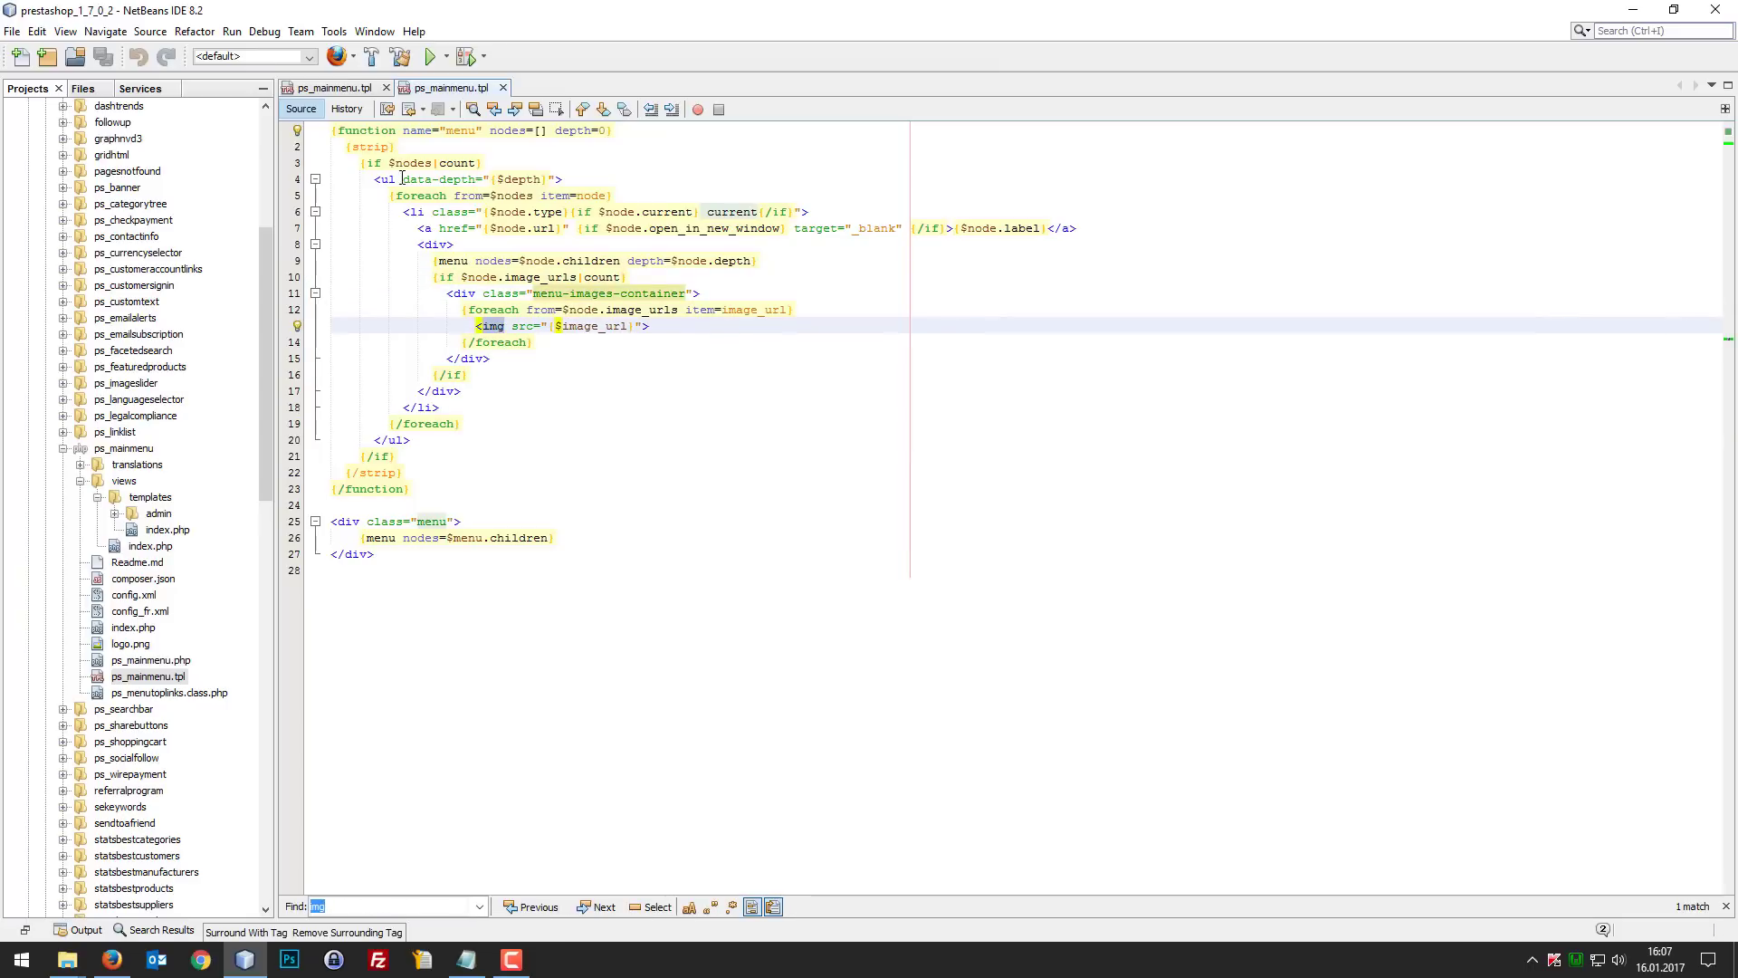
click(348, 87)
click(611, 308)
key(ctrl+f)
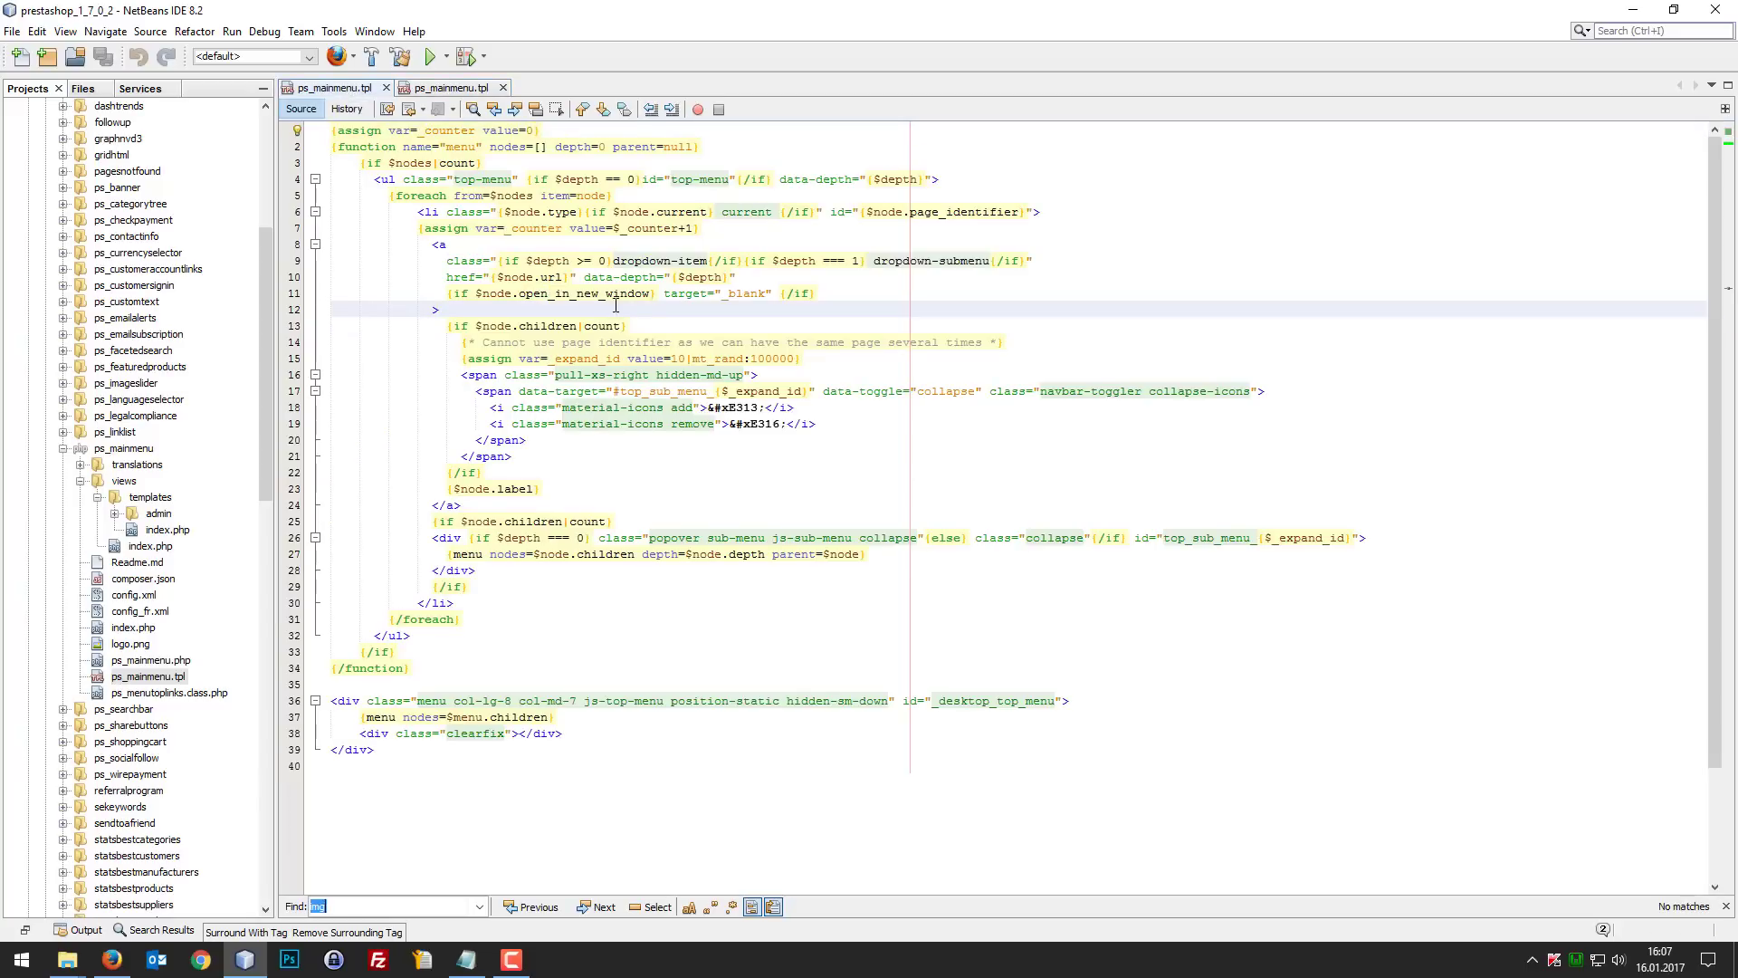
Step: Repeat the "img" search in the template, switch to Firefox and check the Femmes menu on the shop's front page
key(Return)
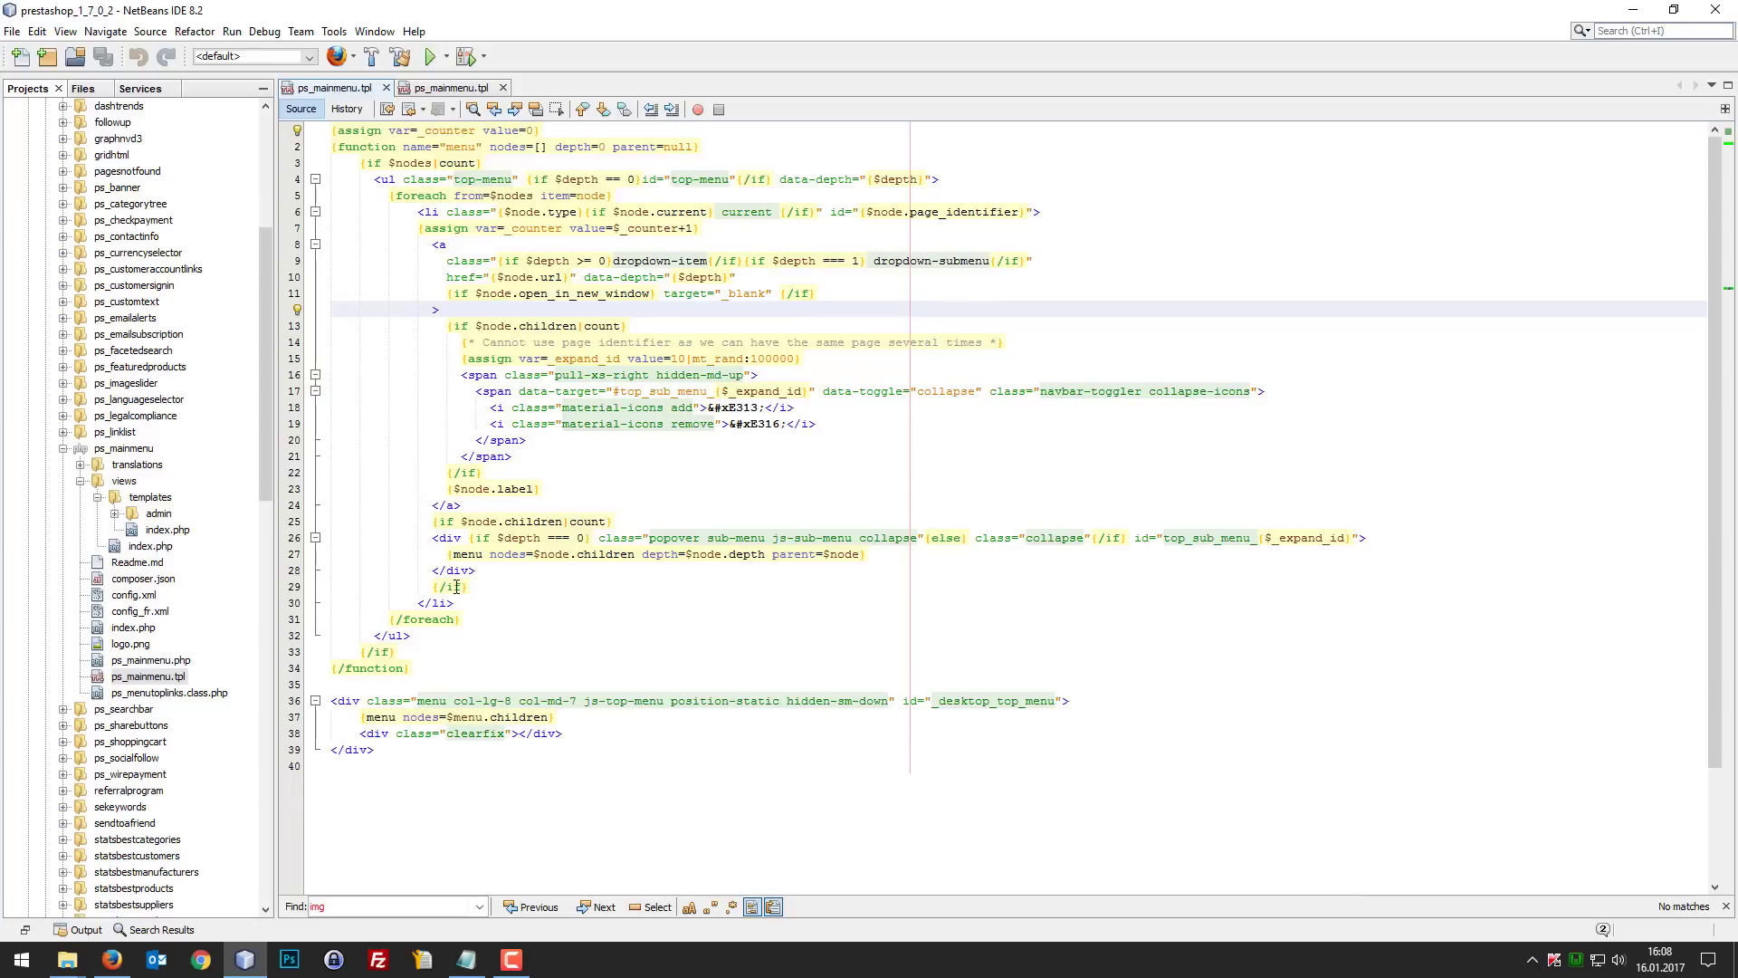
mouse_move(126, 946)
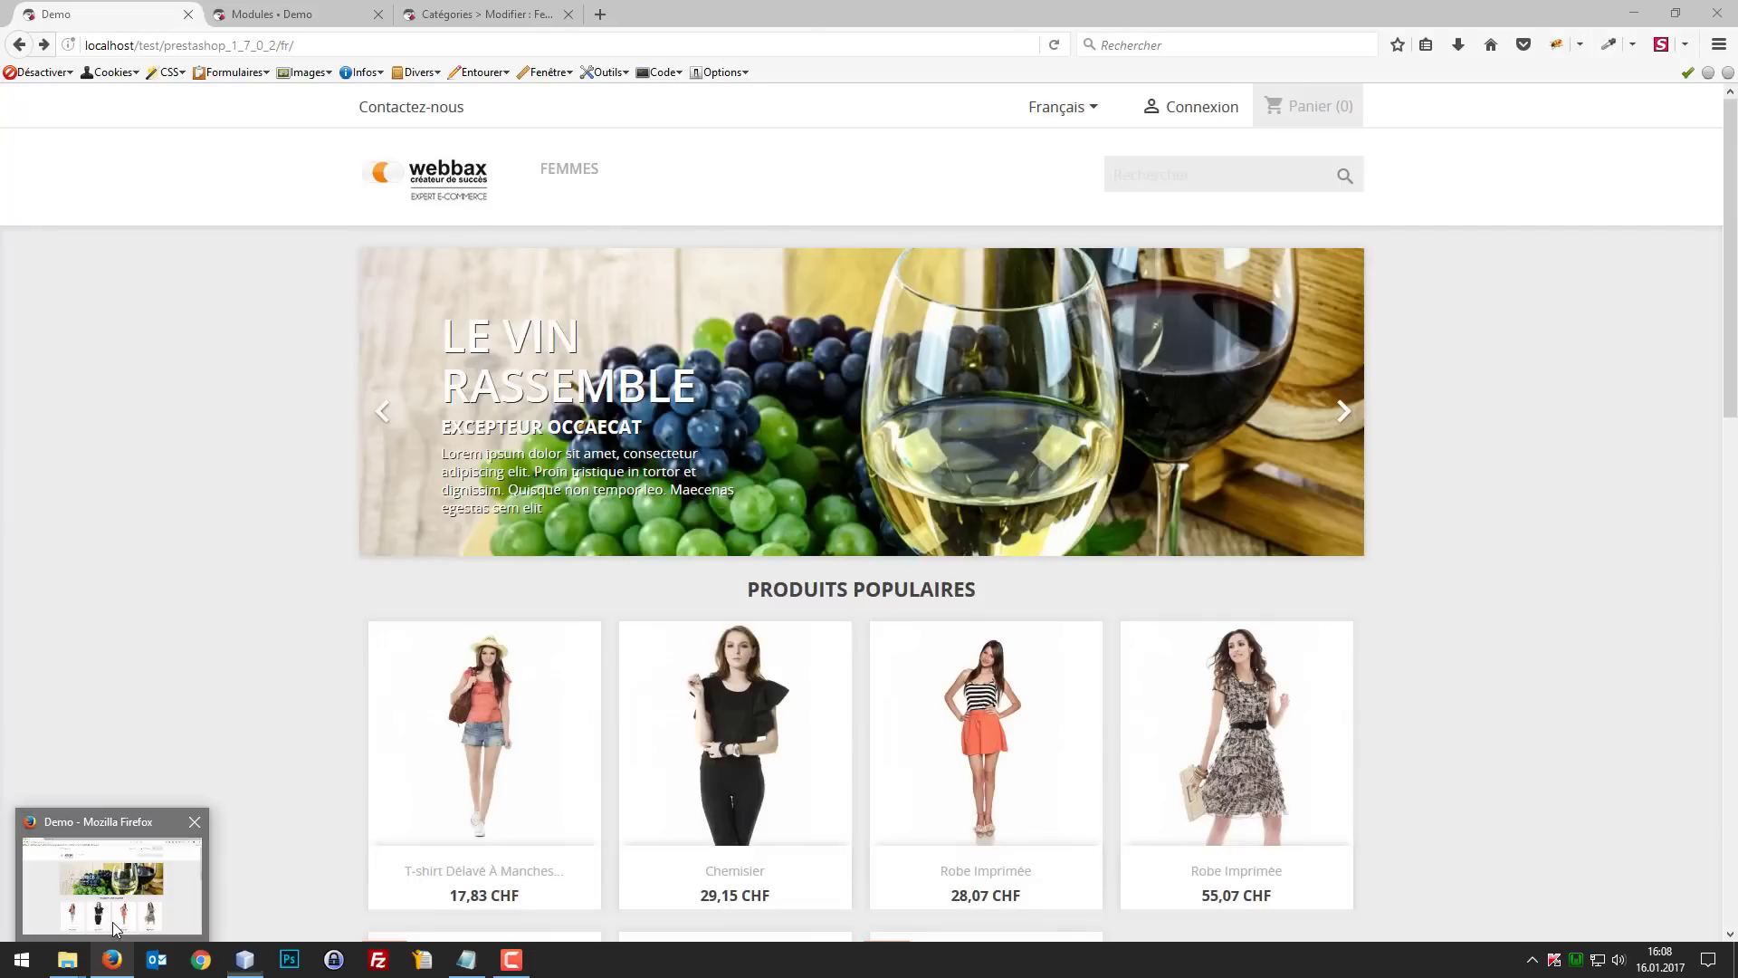
click(115, 928)
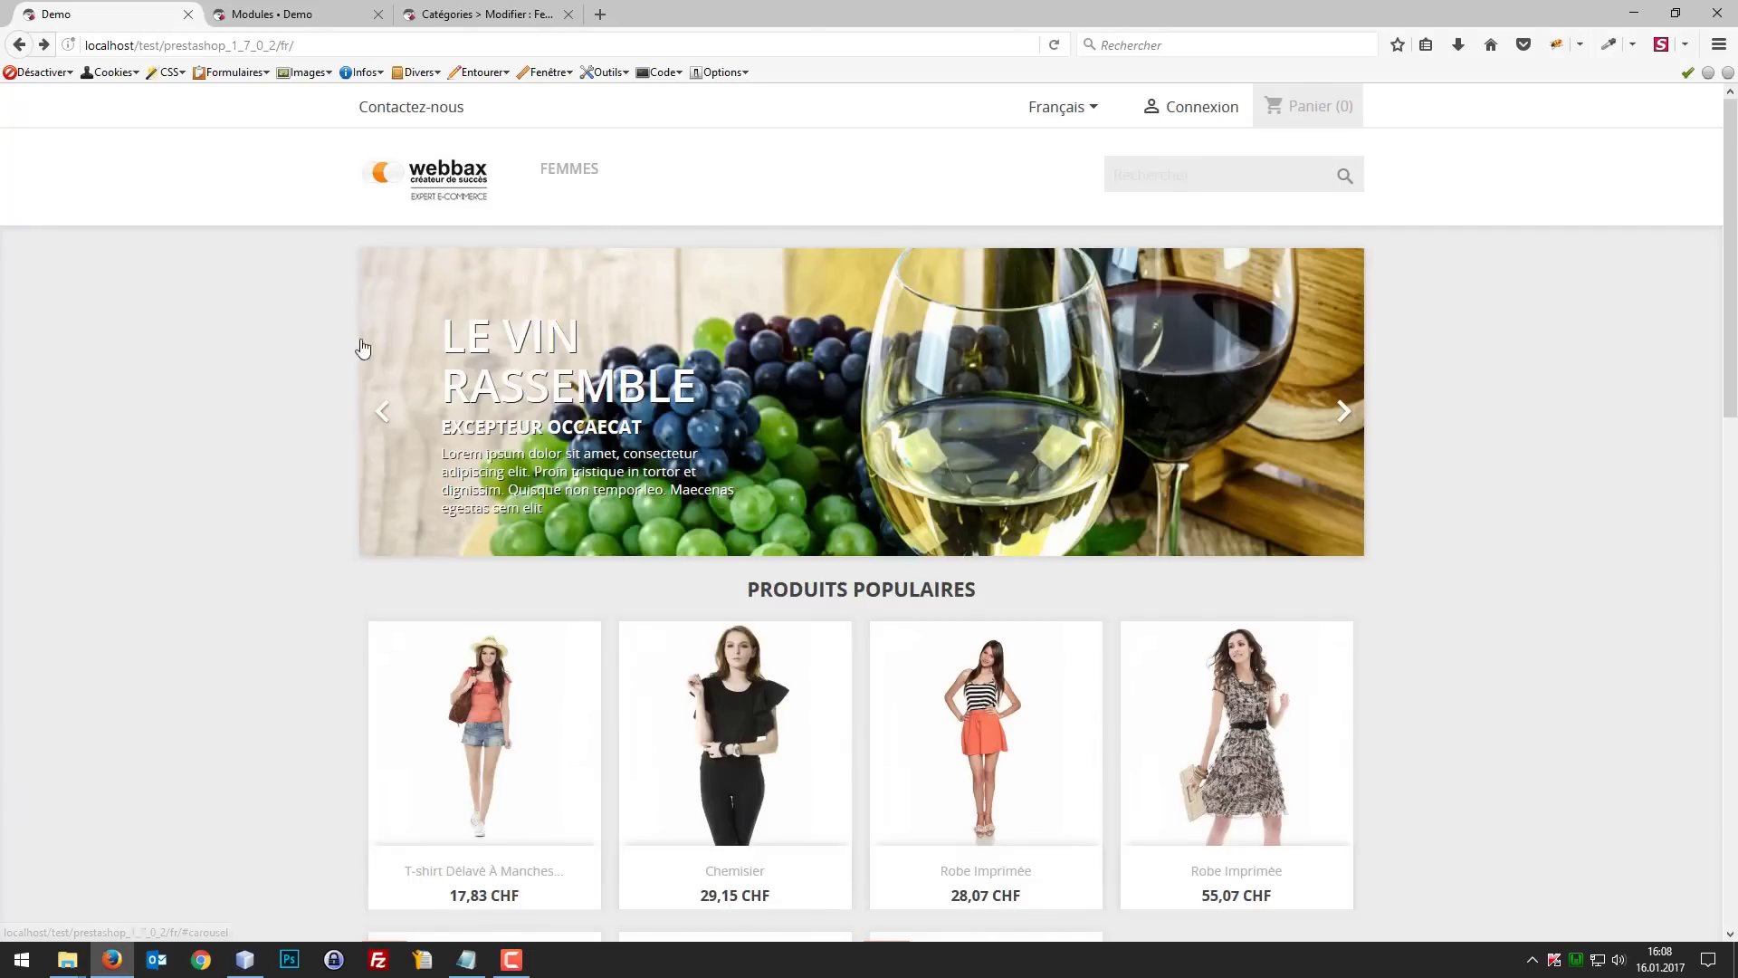
mouse_move(604, 174)
Step: Add Tous les fabricants and Tous les fournisseurs to the main menu items, save, and reload the shop's front page
click(299, 11)
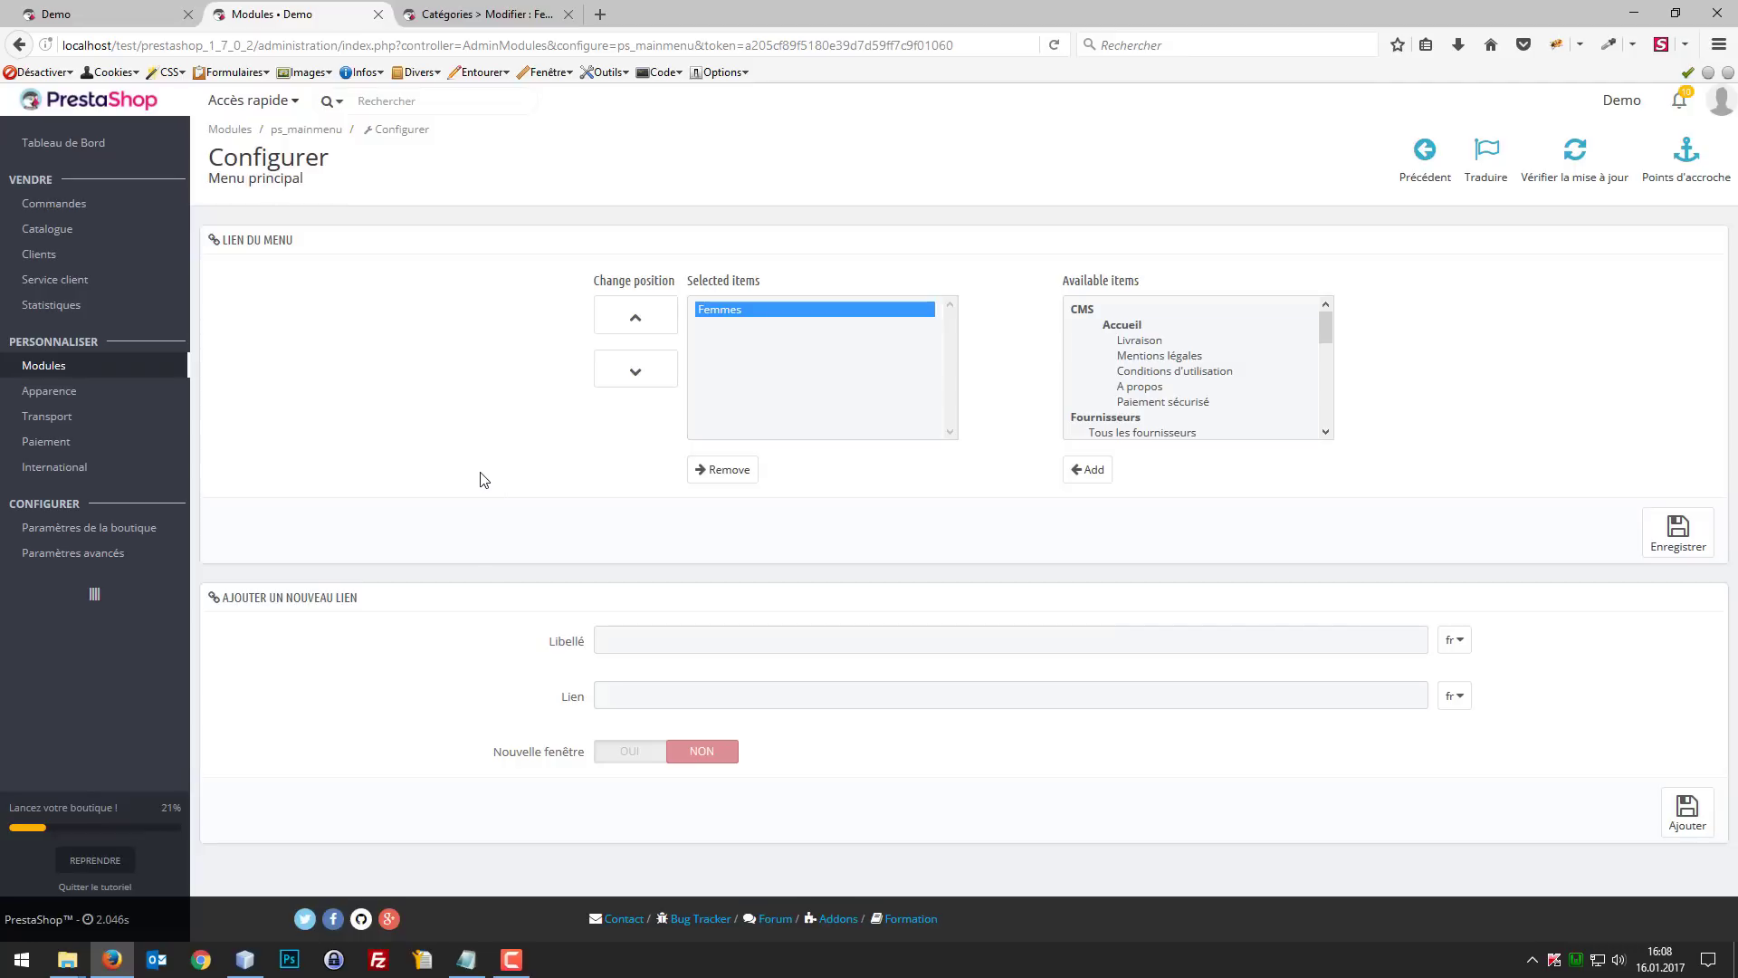
click(174, 11)
scroll(1199, 376, down, 5)
scroll(1168, 399, up, 2)
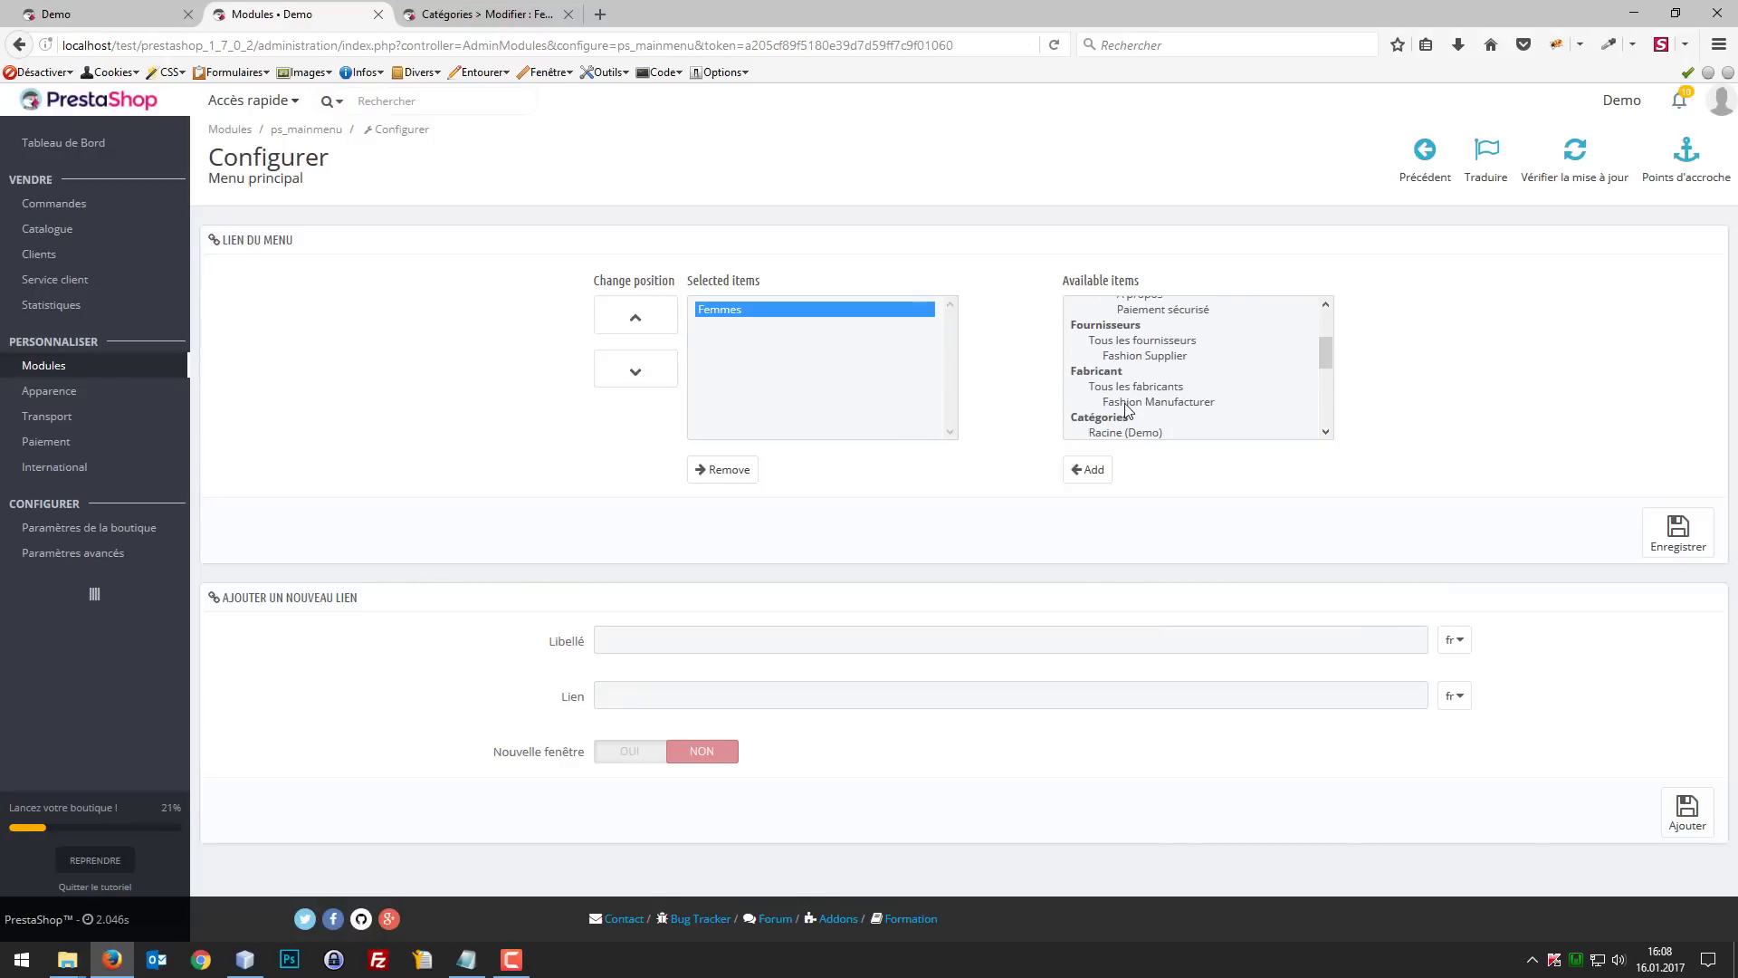
click(1127, 388)
click(1089, 469)
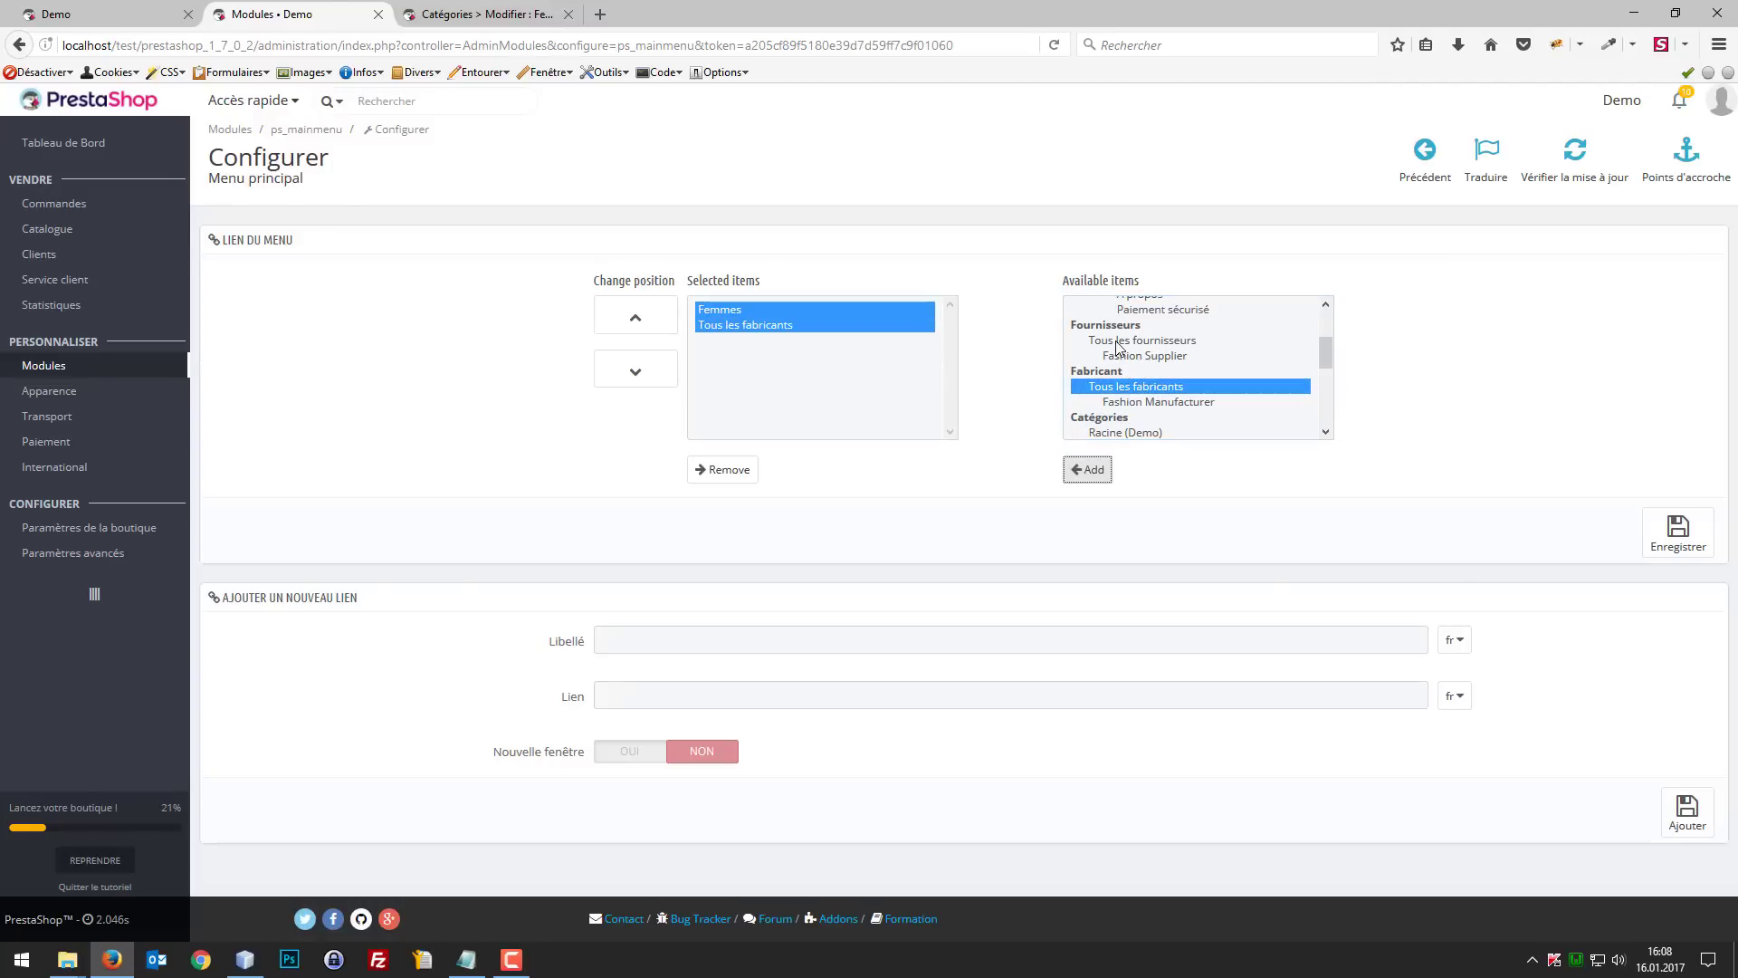
click(1118, 343)
click(1100, 468)
scroll(1176, 380, down, 2)
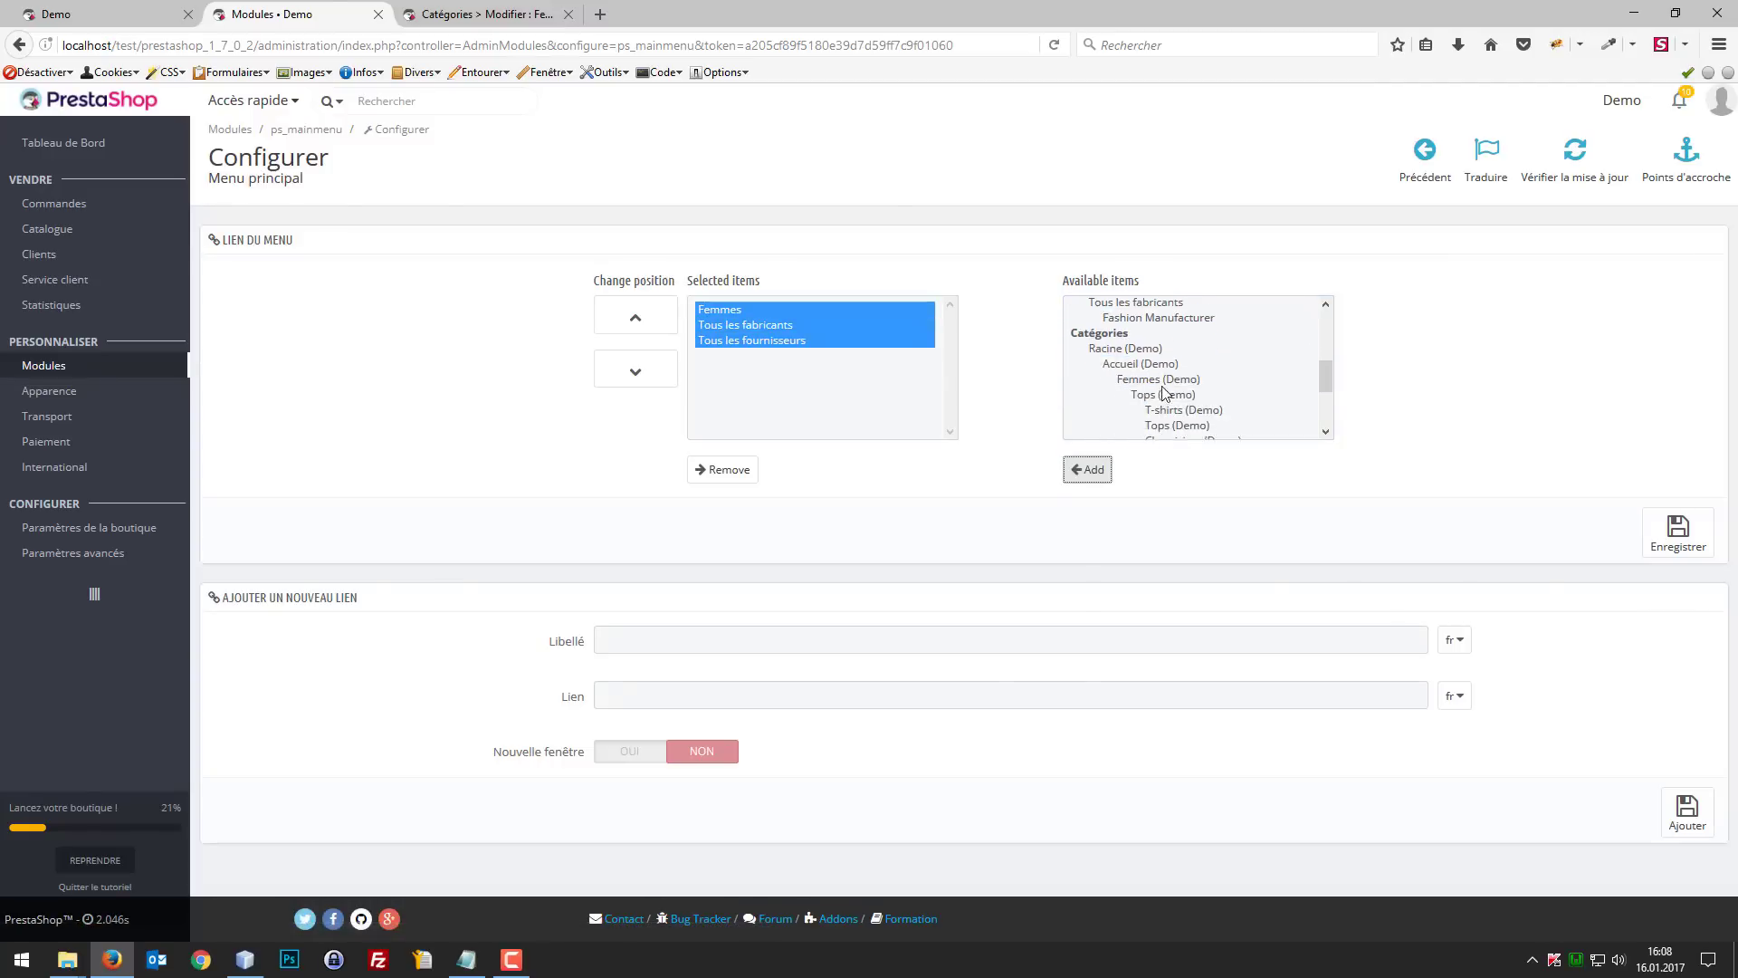
click(1679, 532)
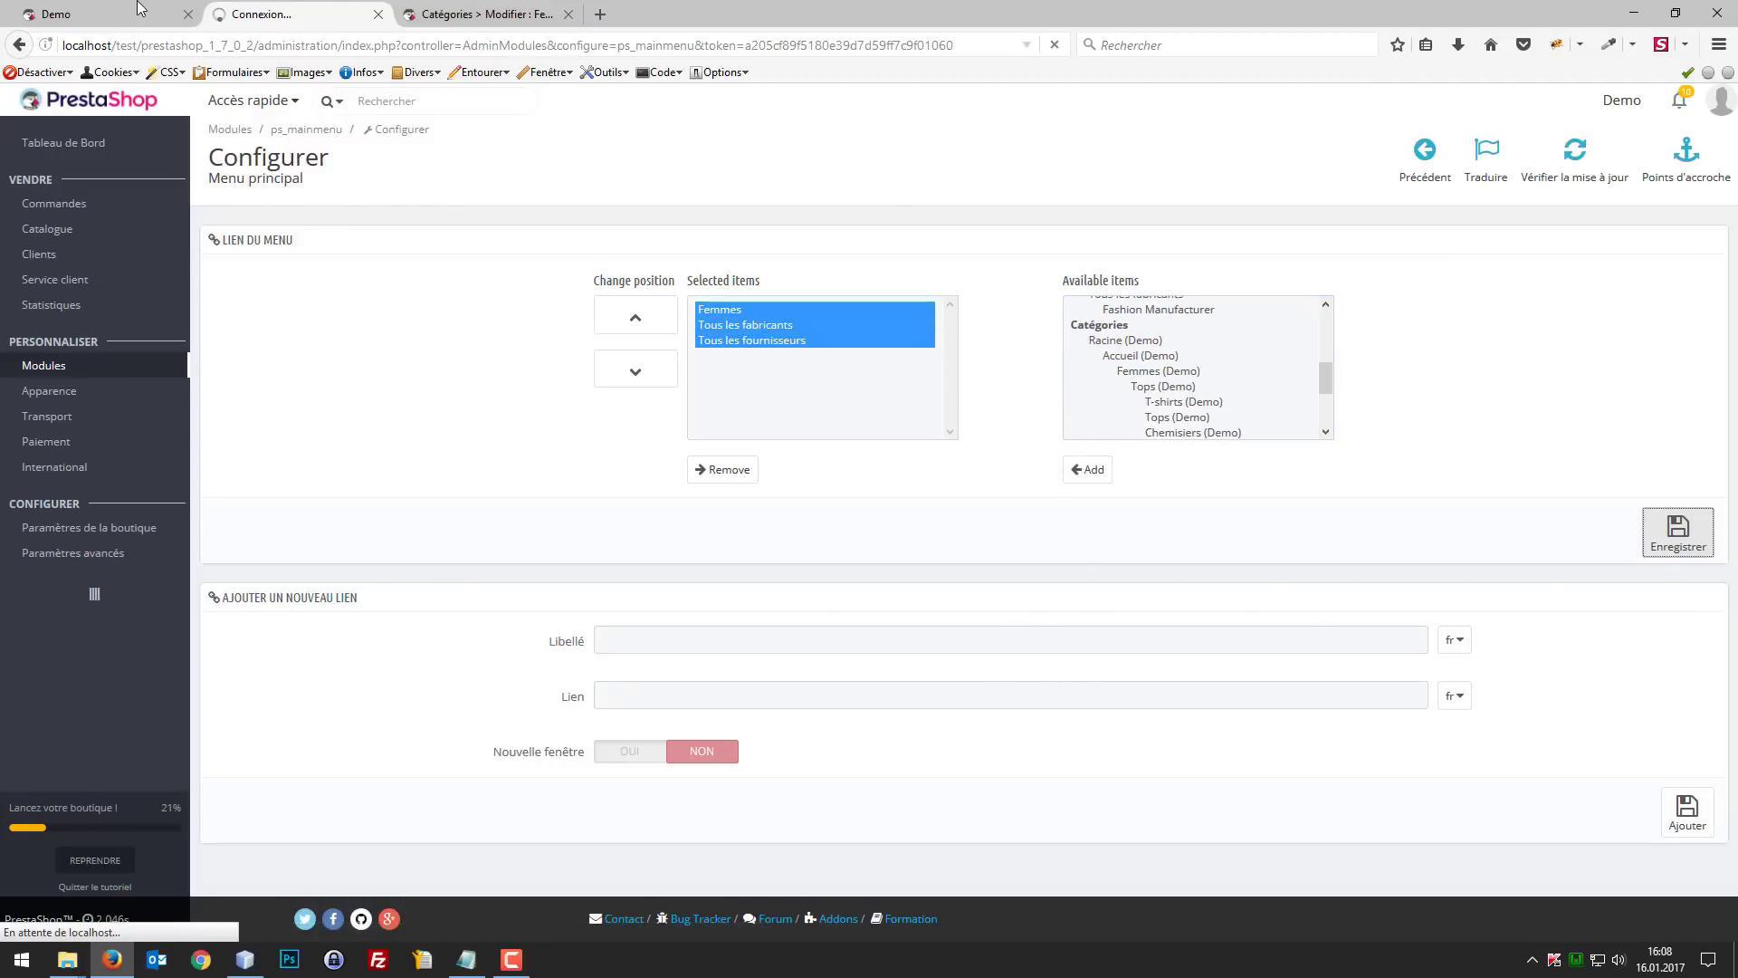
click(108, 13)
key(F5)
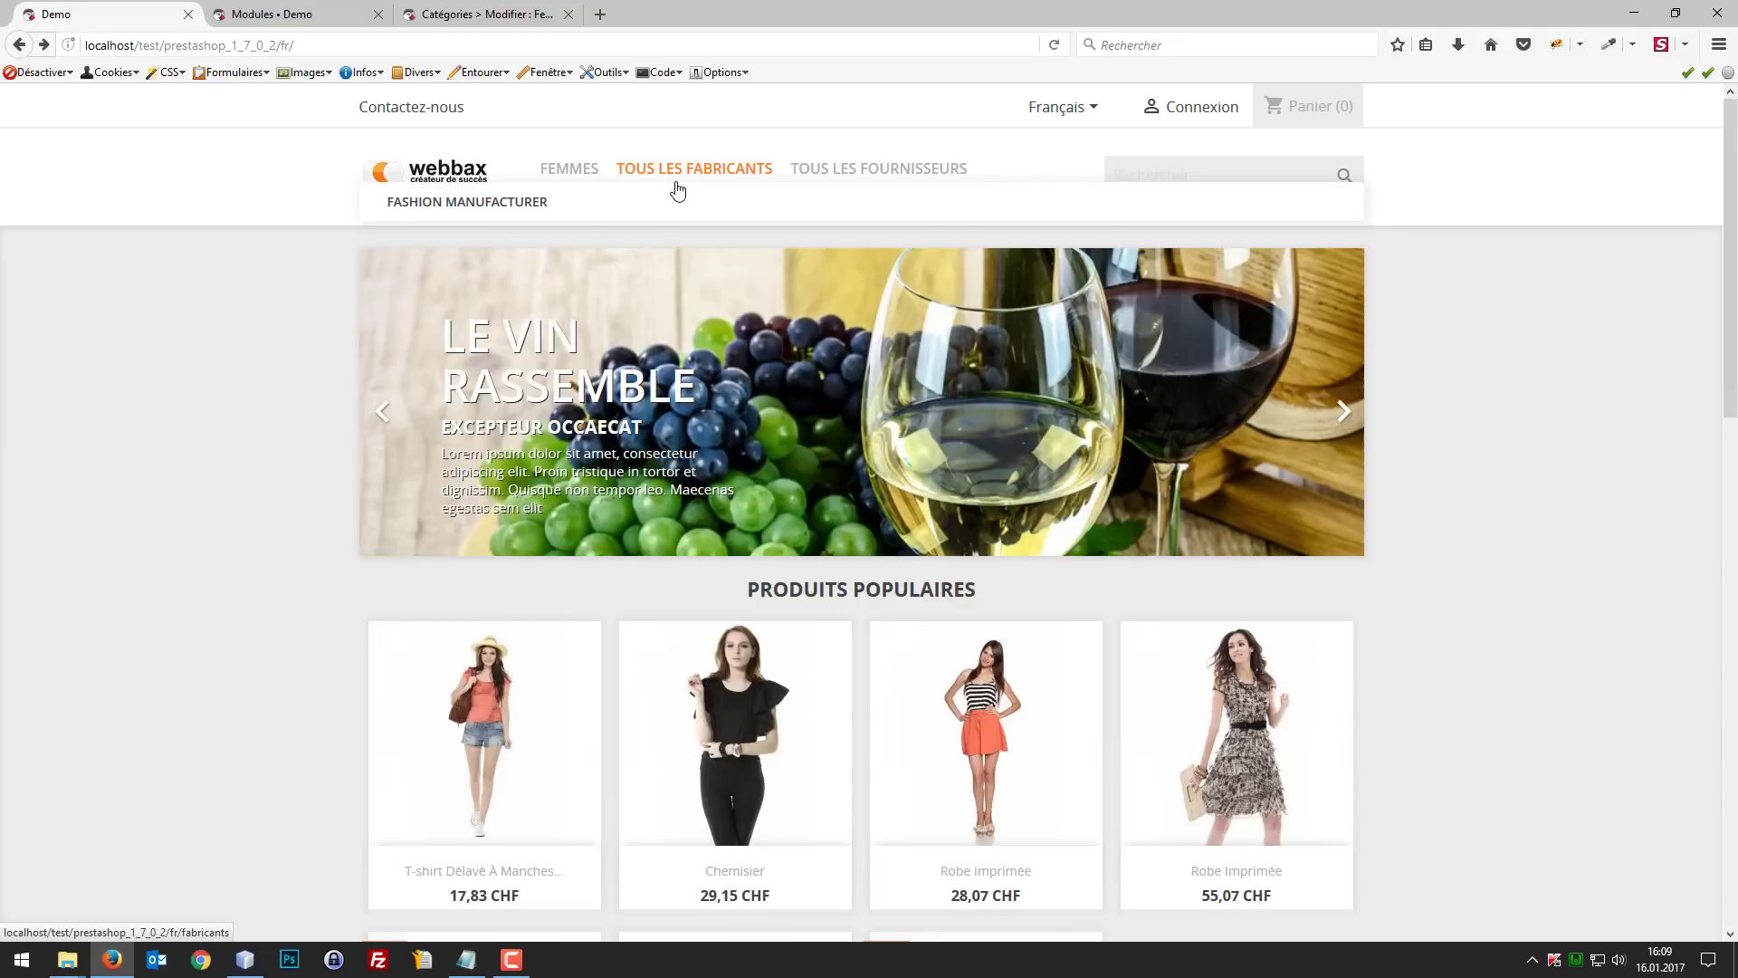
Step: Open the back office's Performances page in a new tab and clear the shop's cache
click(274, 14)
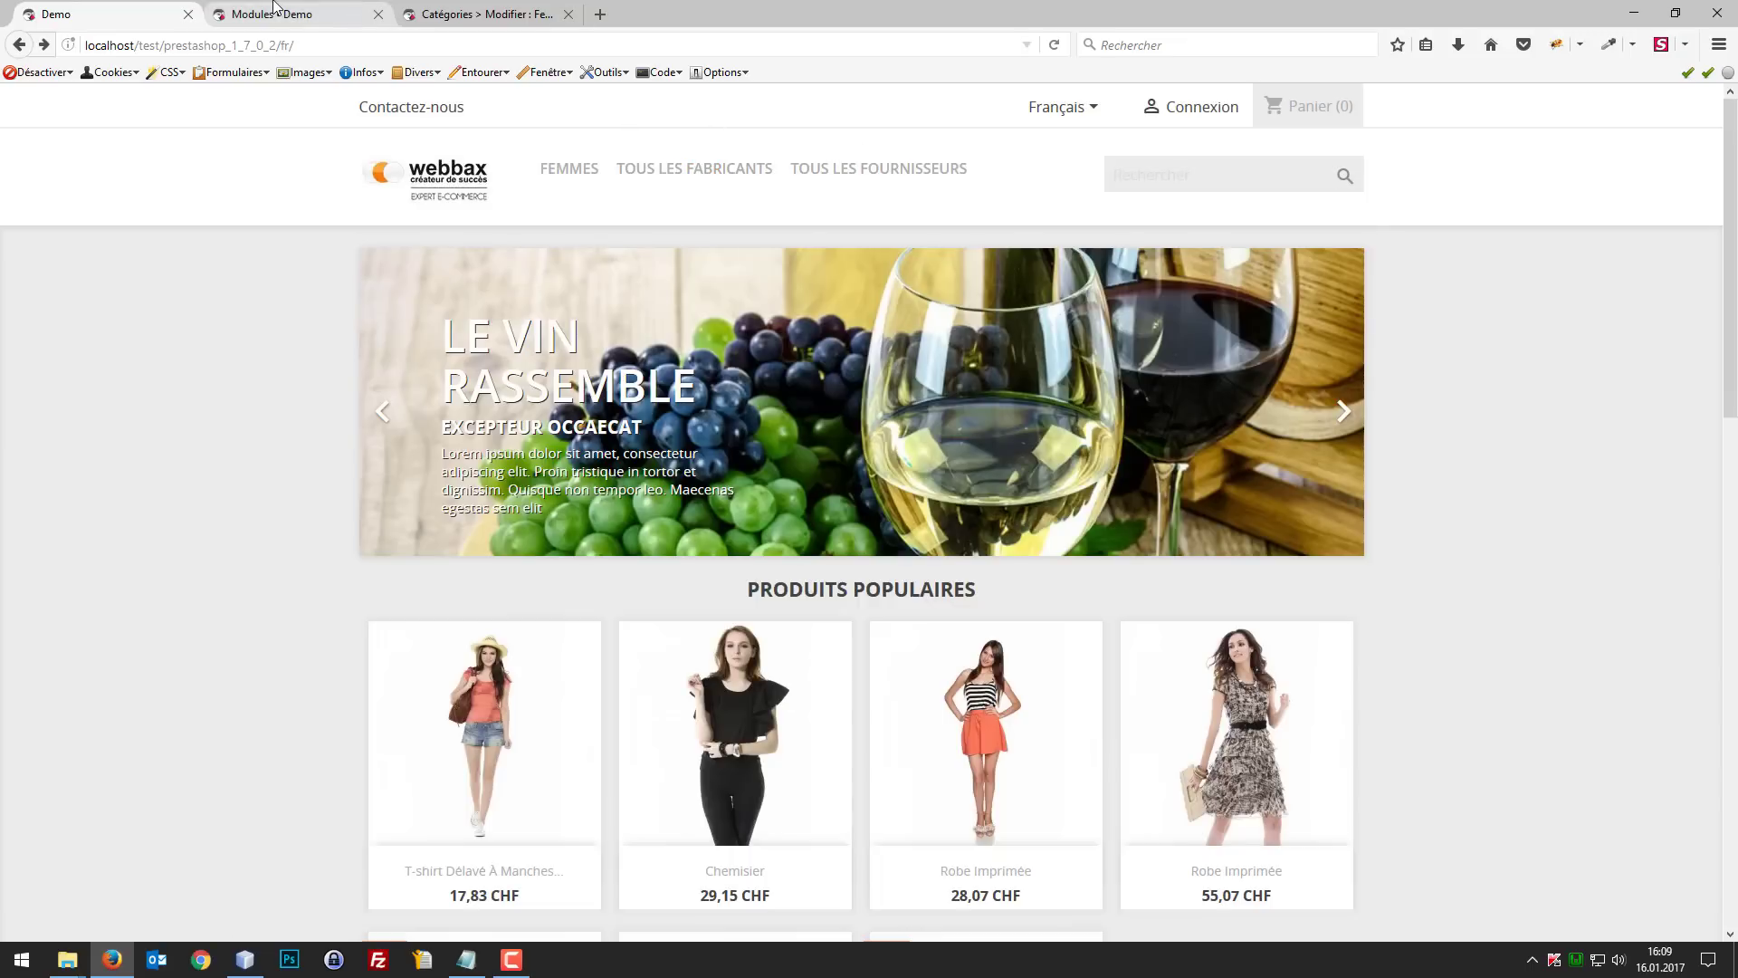
mouse_move(131, 439)
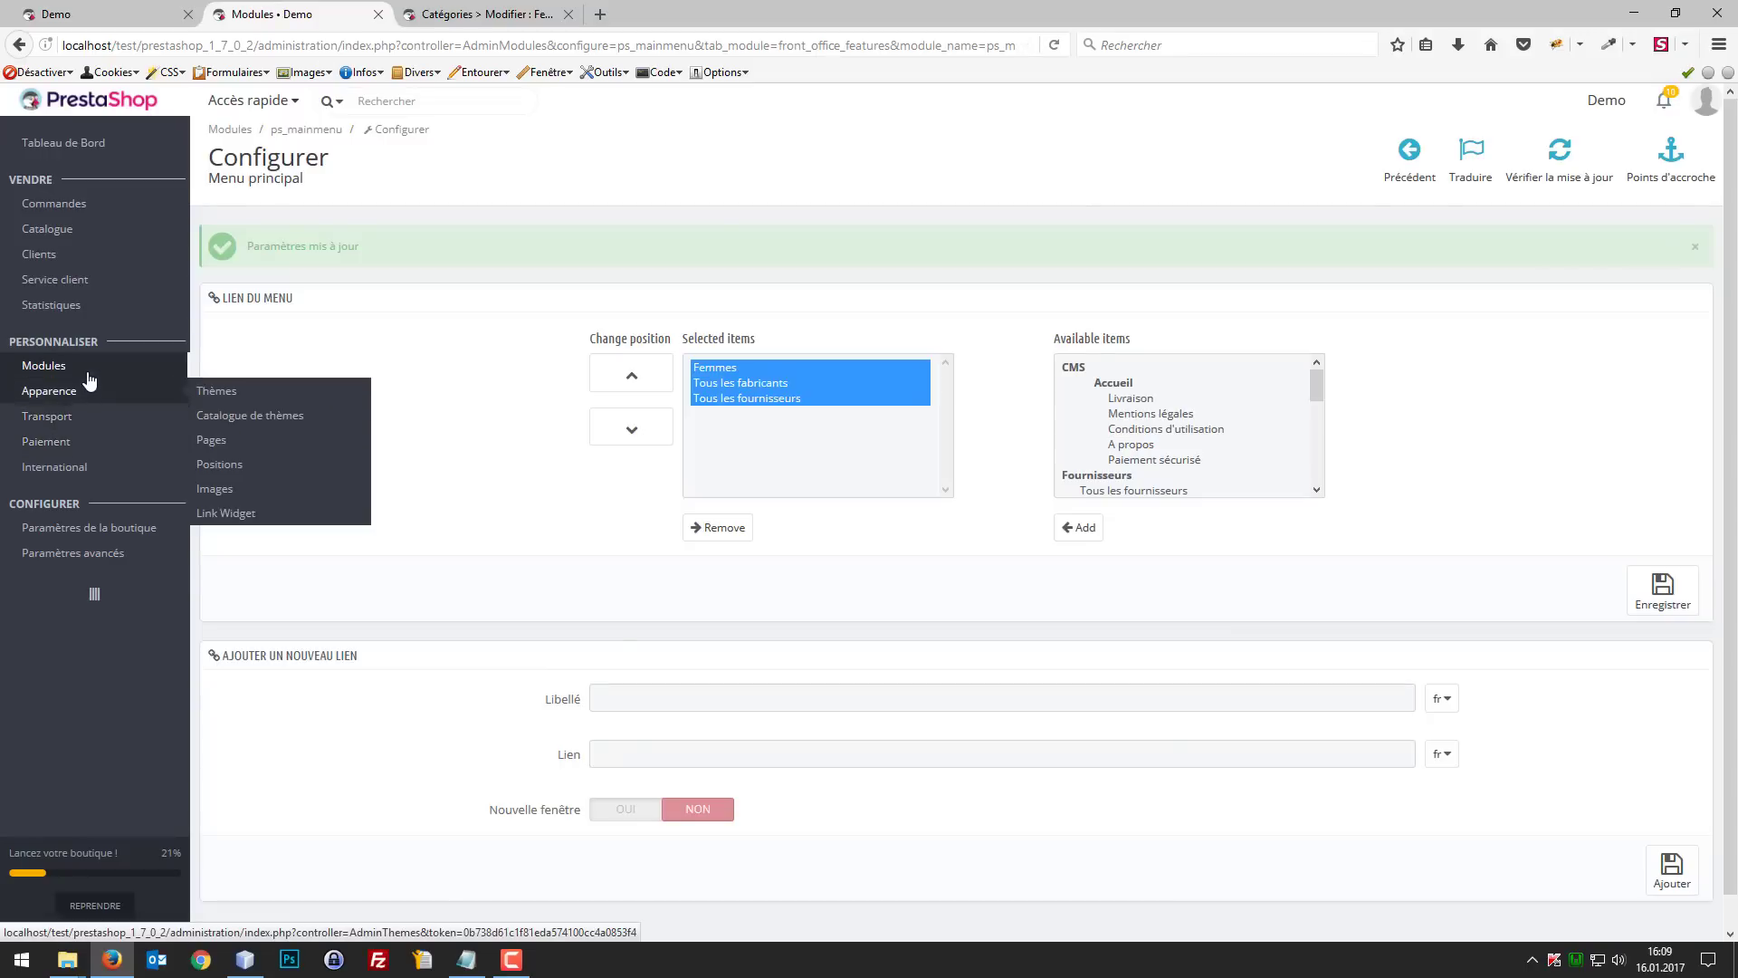
mouse_move(105, 369)
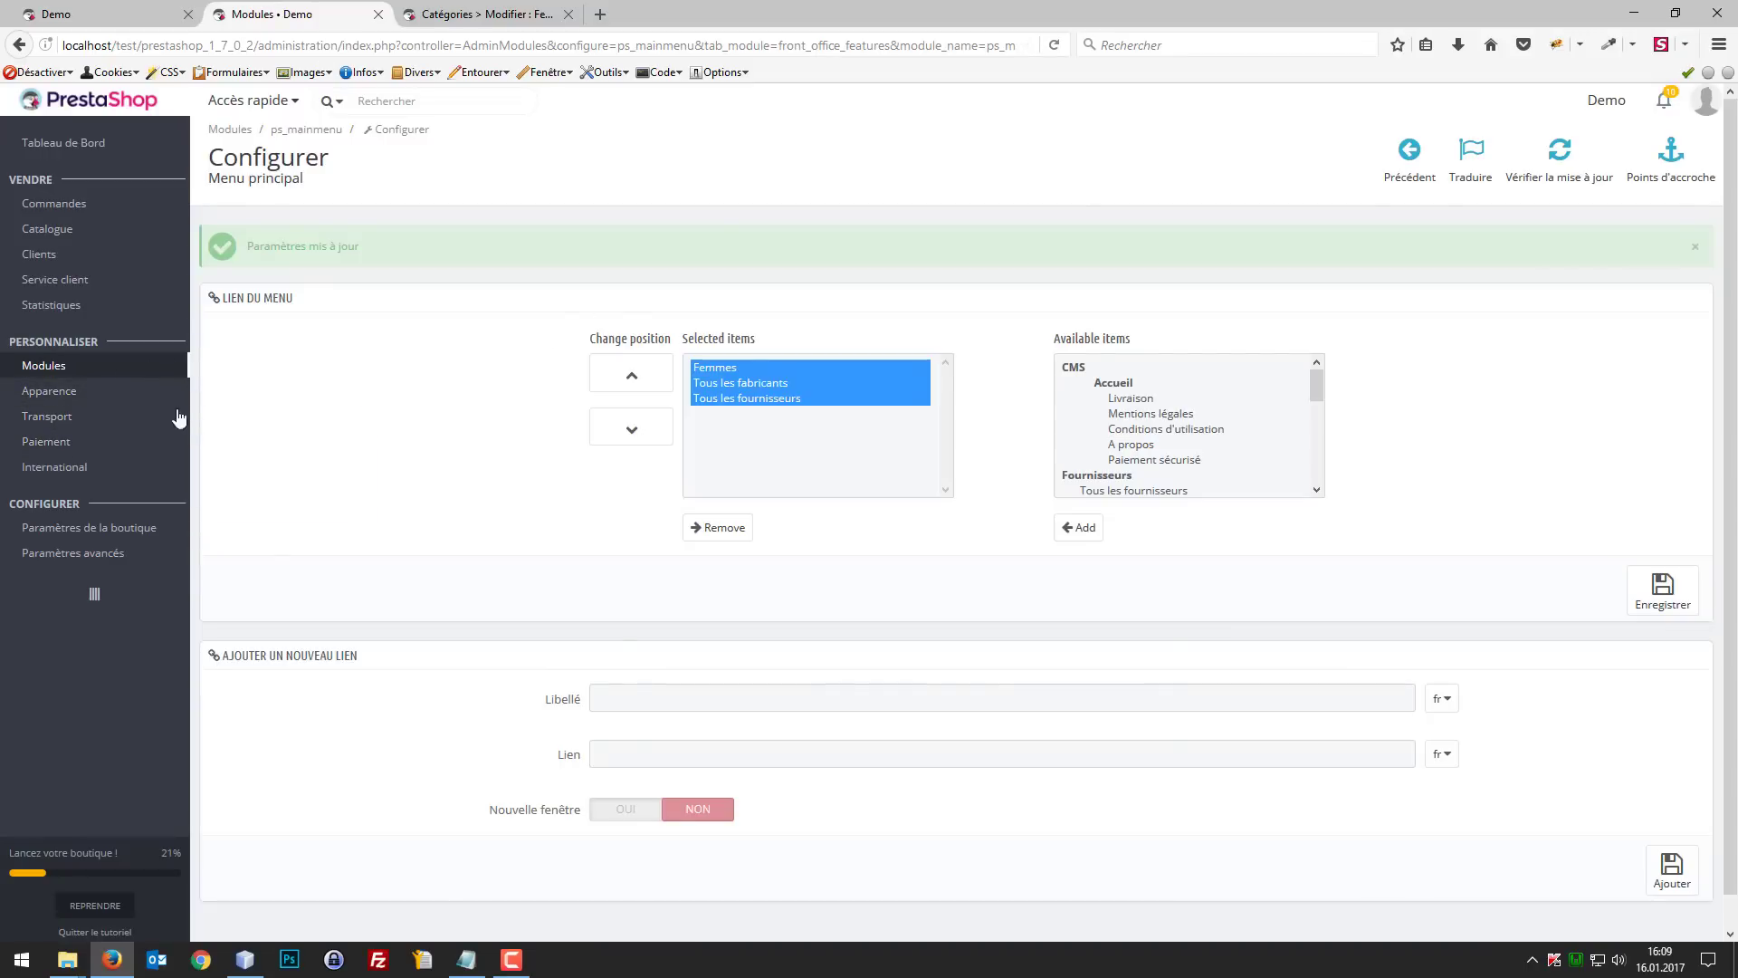
mouse_move(109, 512)
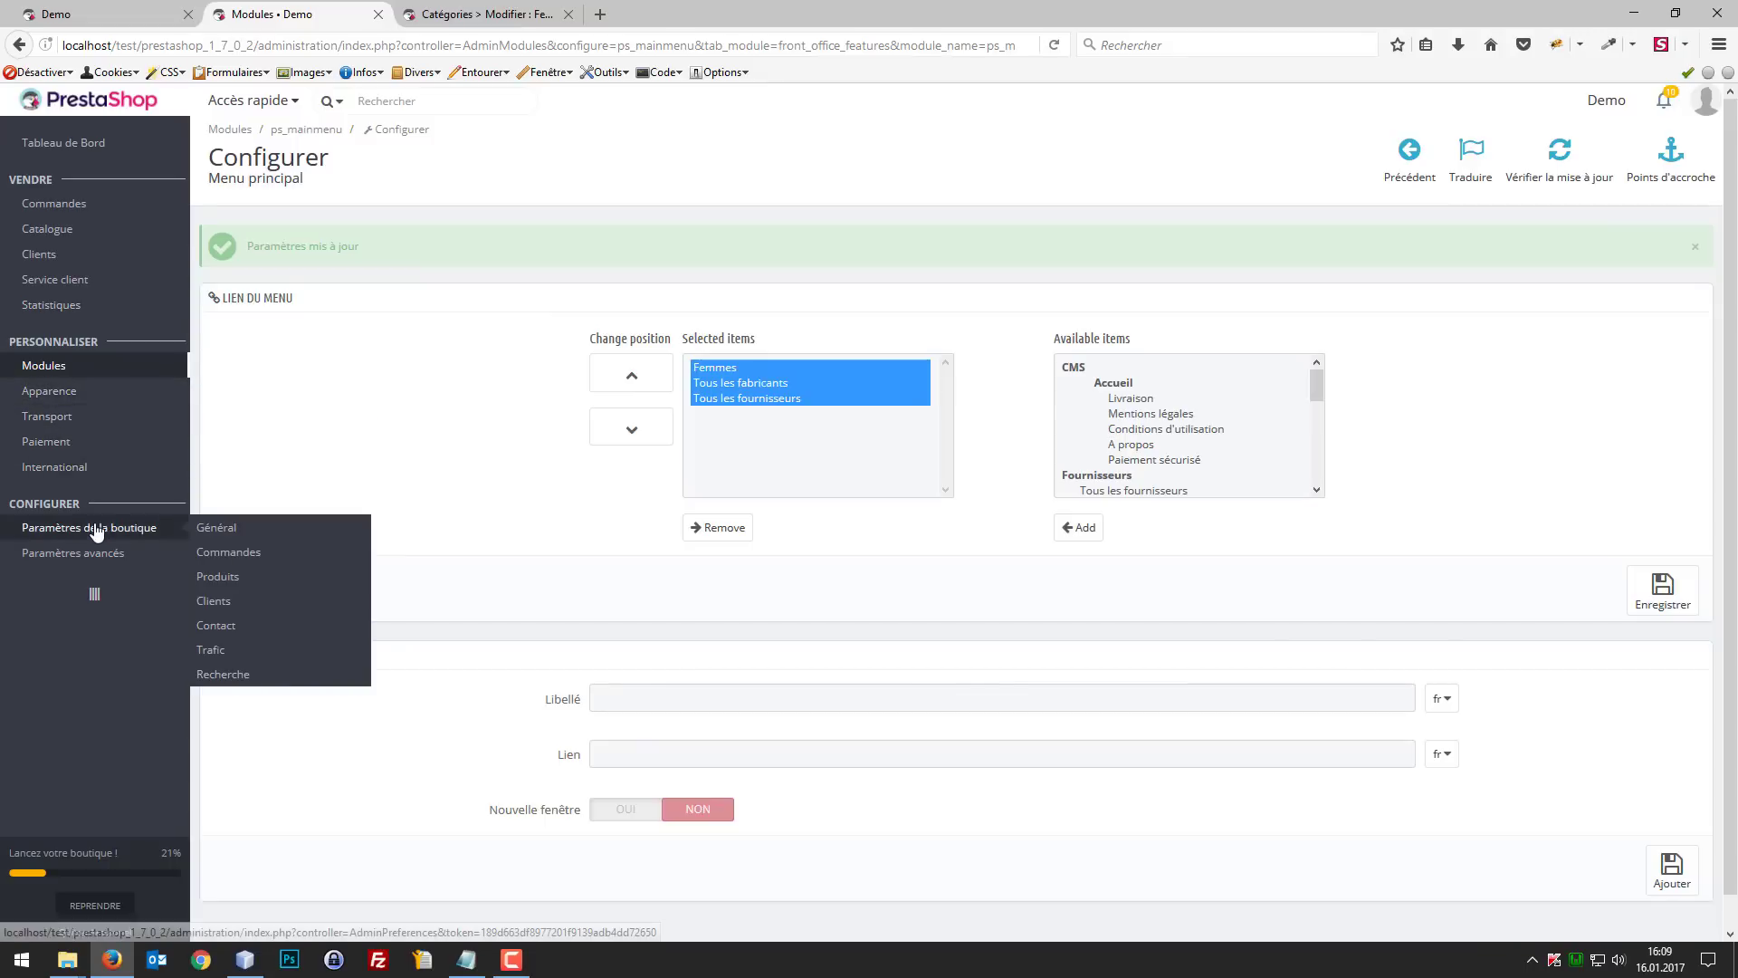
mouse_move(90, 466)
mouse_move(86, 553)
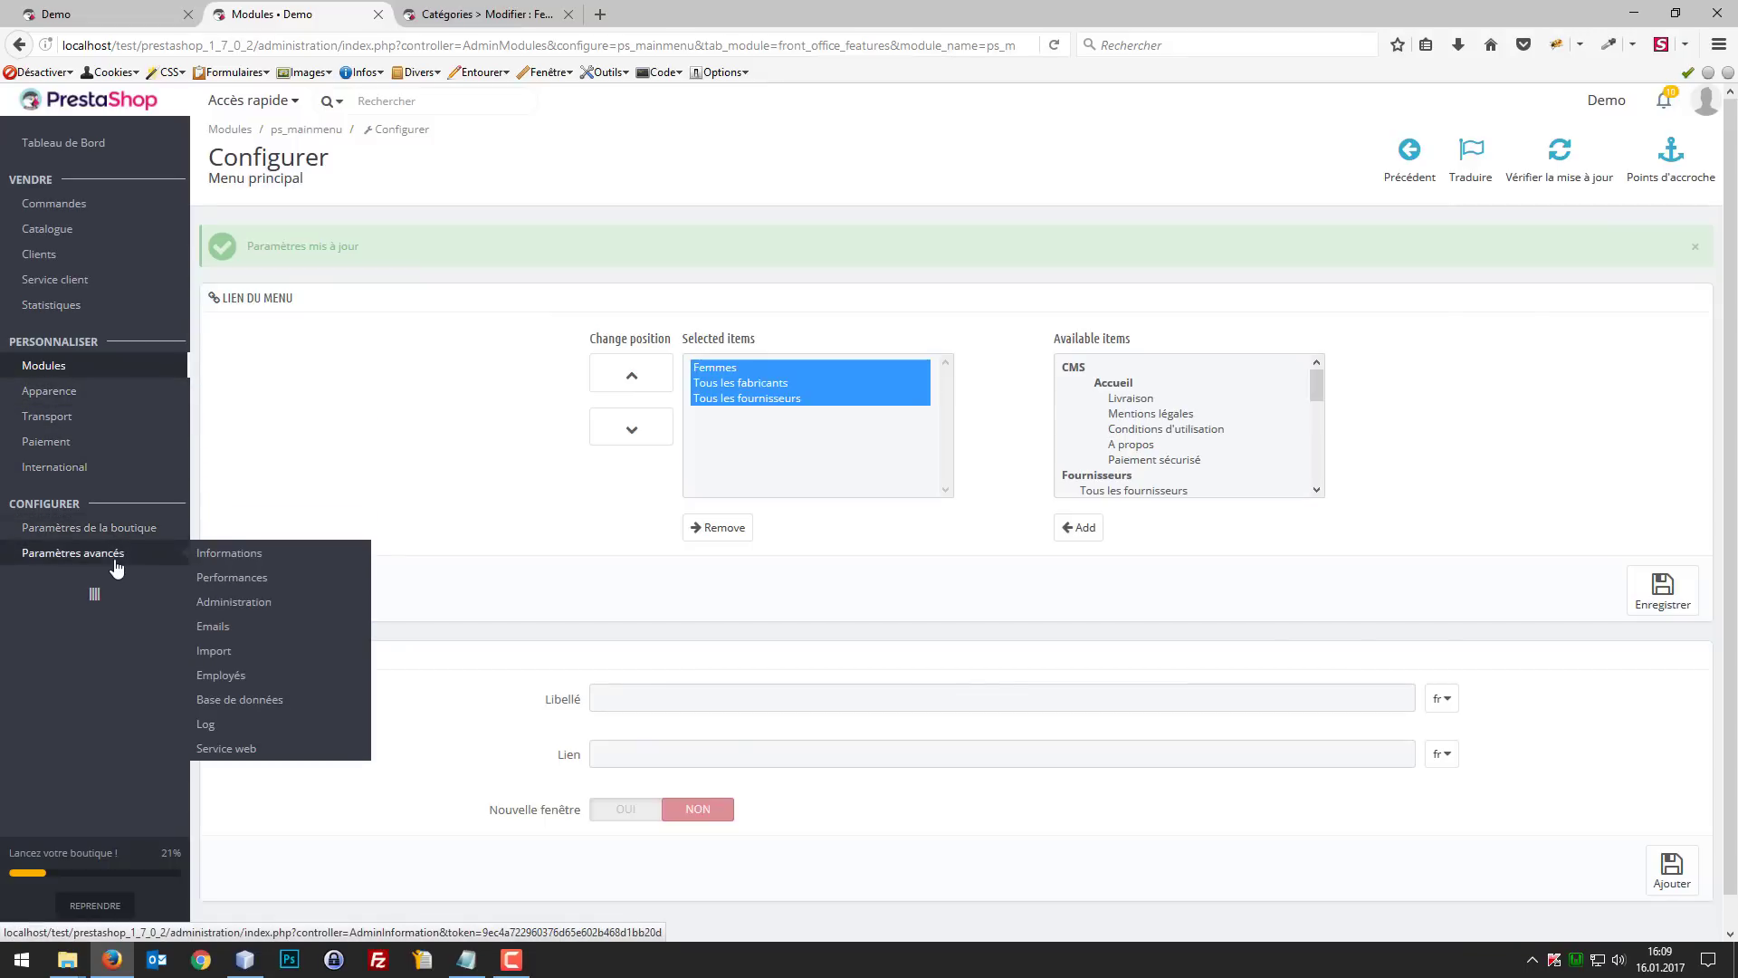
right_click(230, 579)
click(281, 591)
click(444, 7)
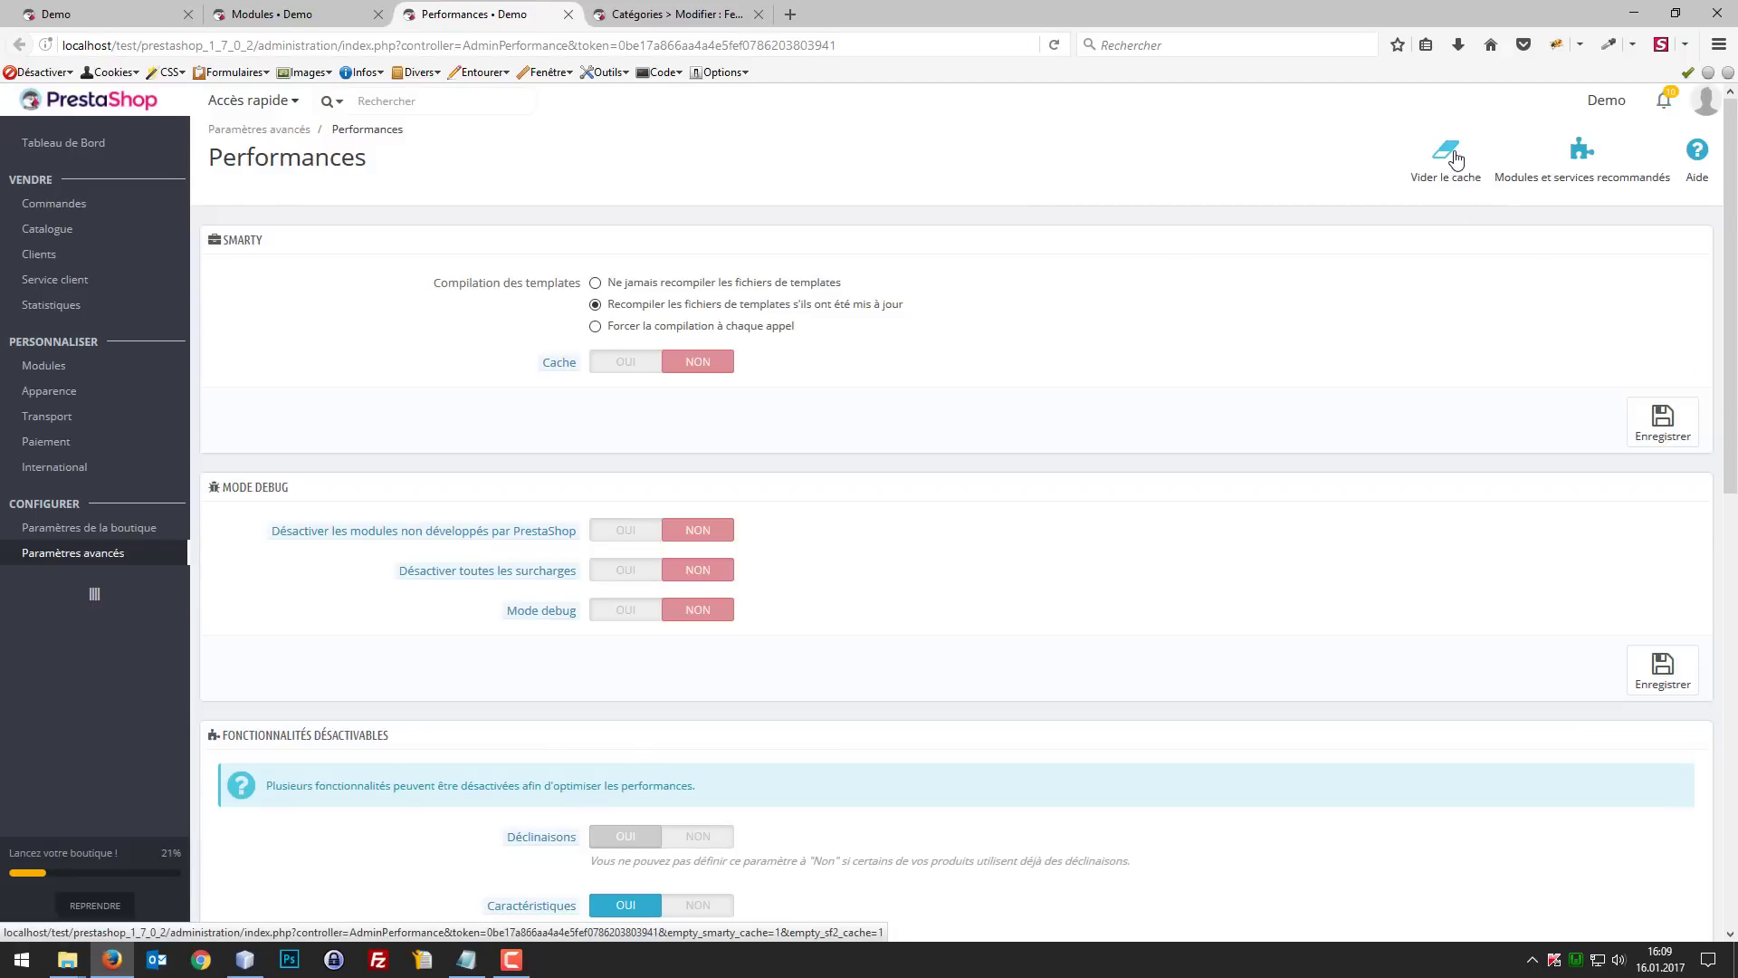
click(1456, 159)
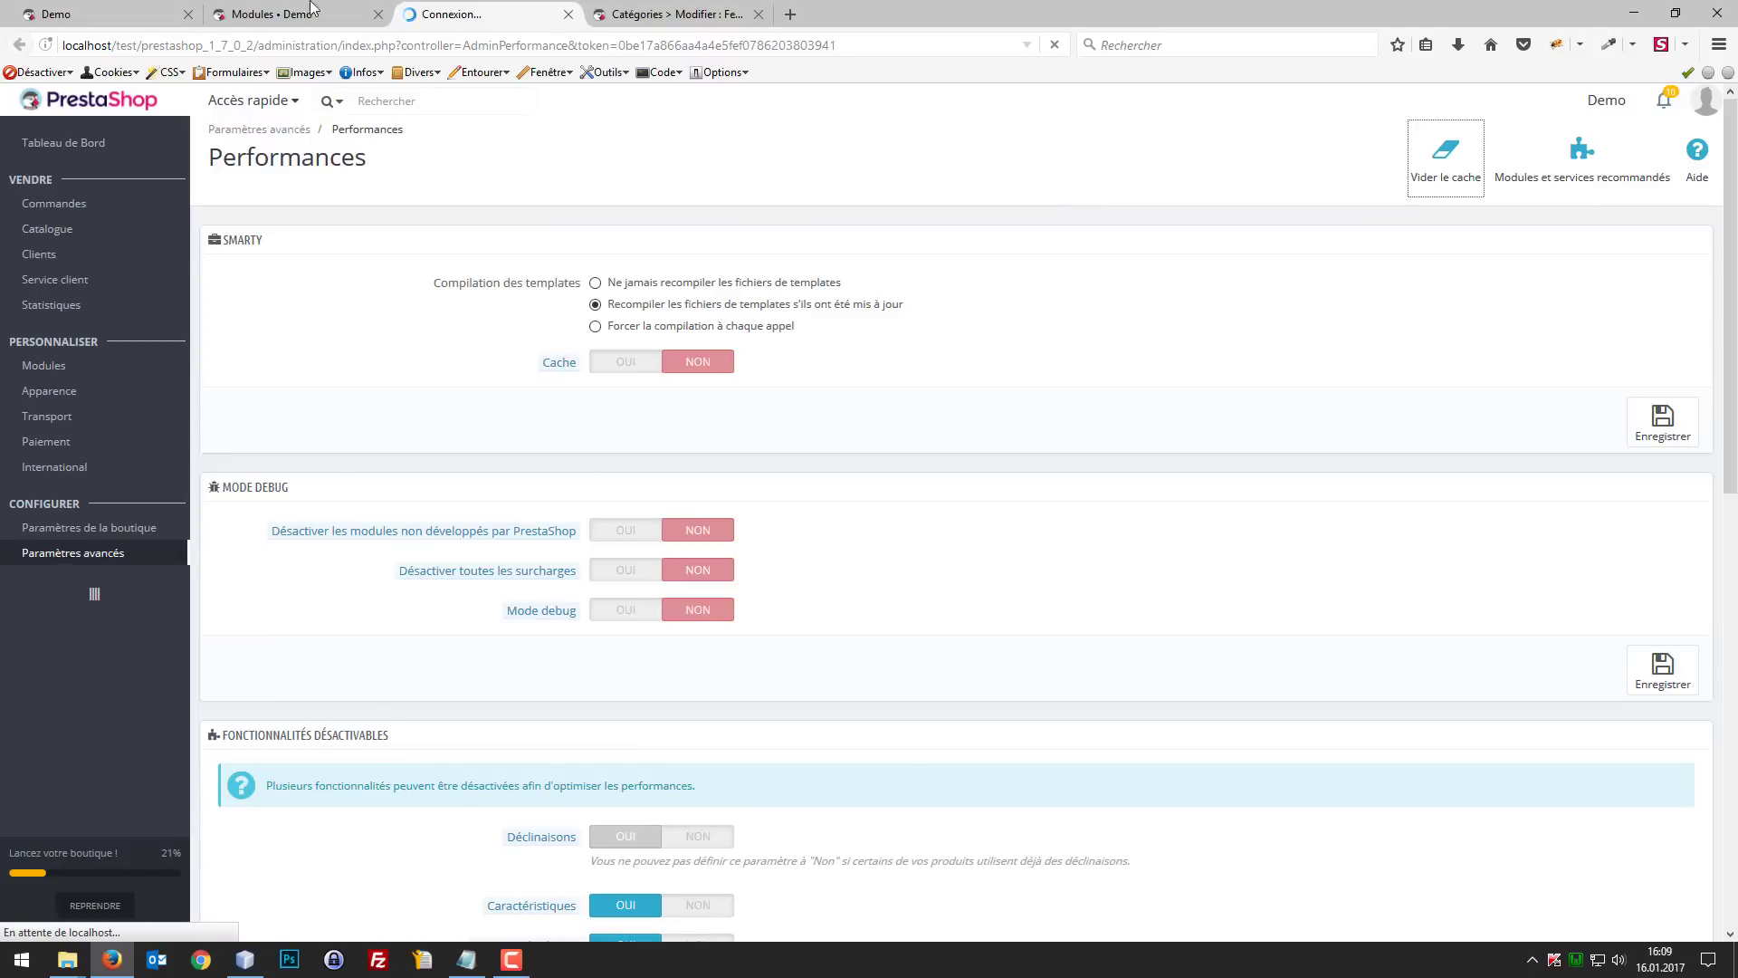
Step: Reload the shop's front page and check the Femmes submenu for category thumbnails
click(118, 13)
key(F5)
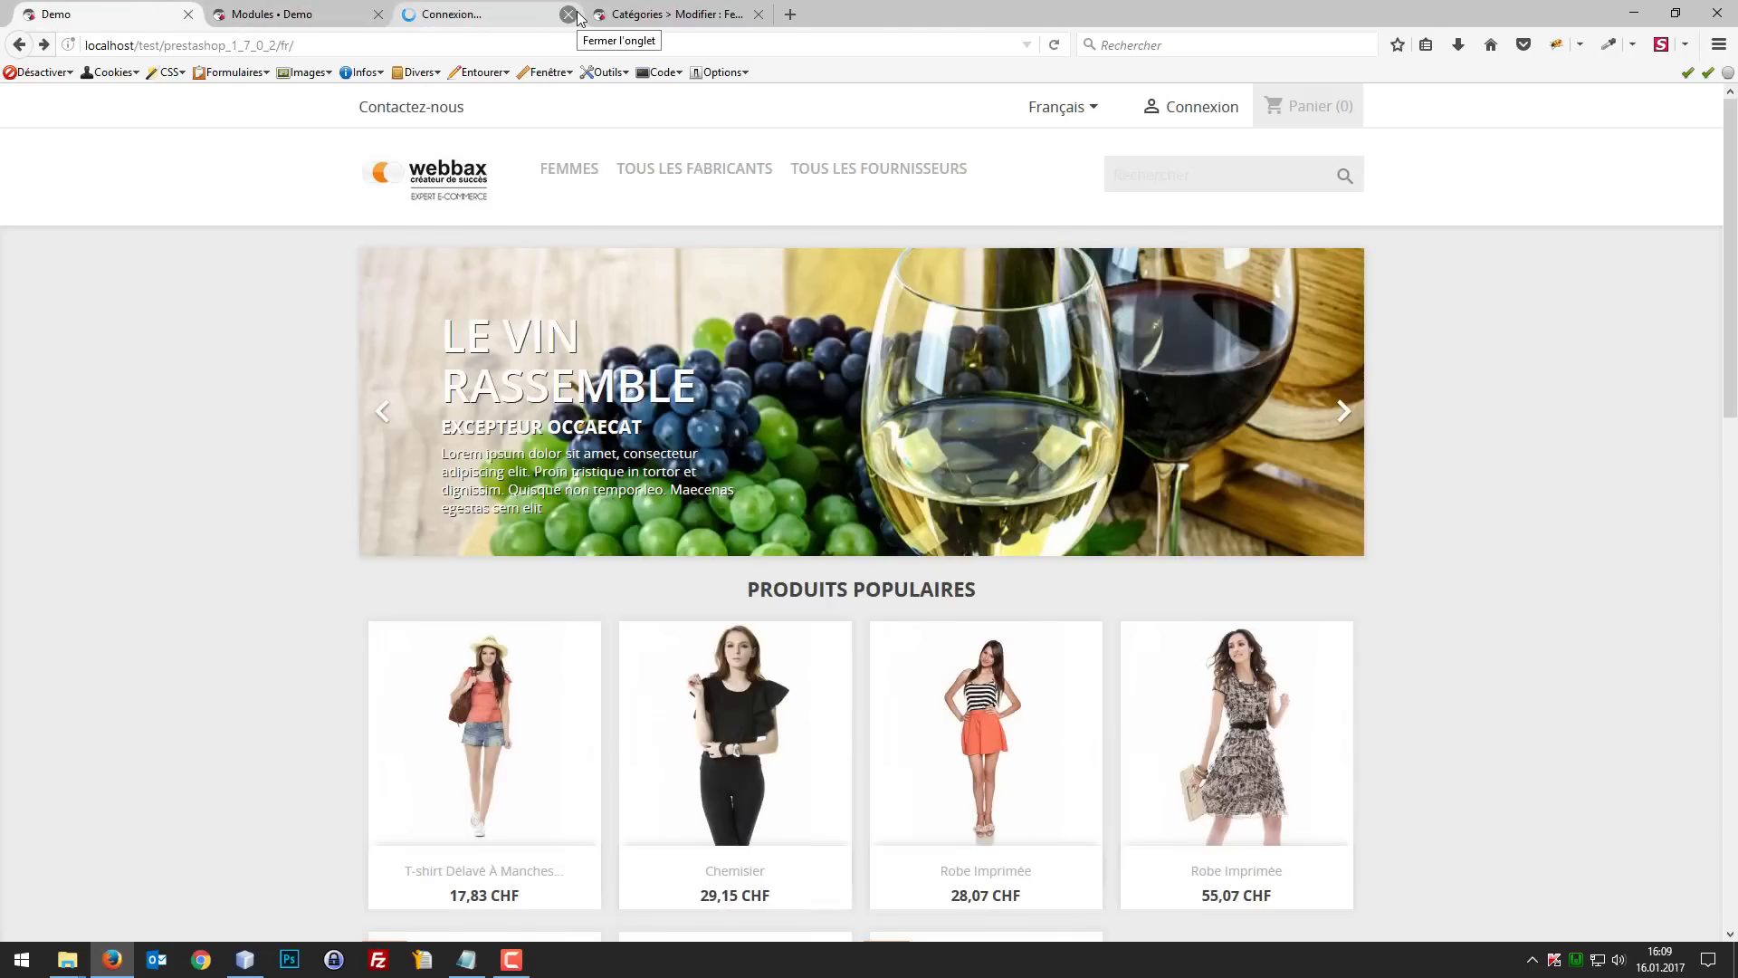
key(ctrl+Tab)
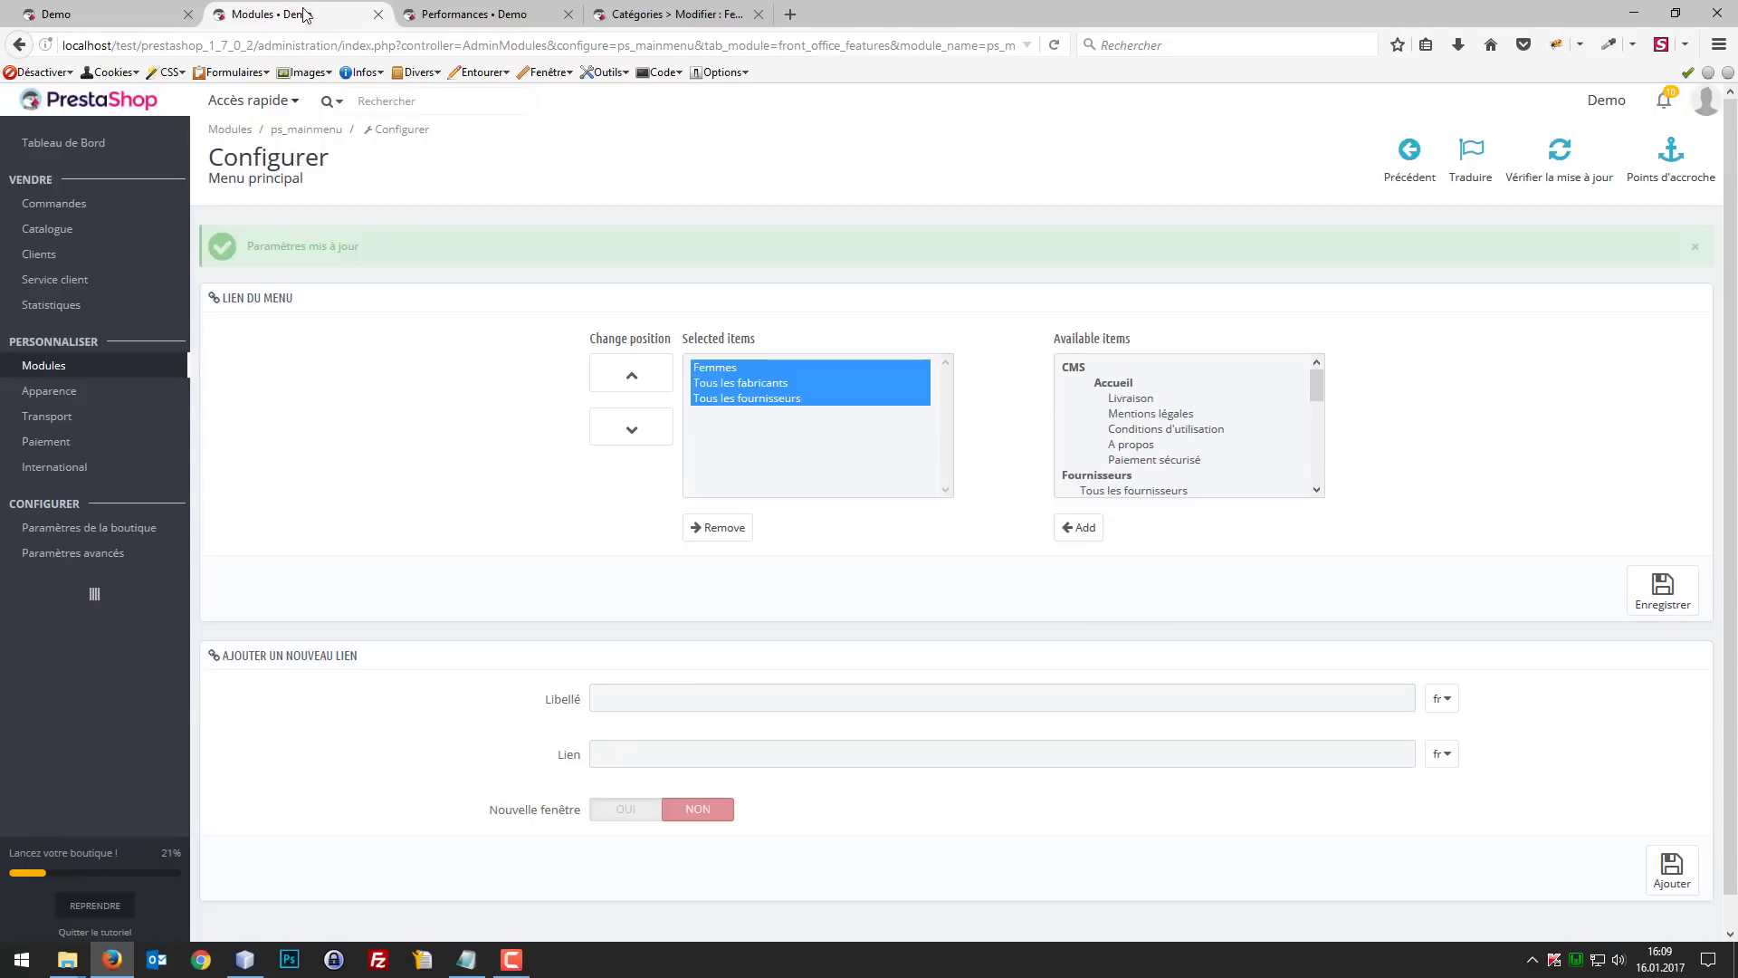
click(107, 5)
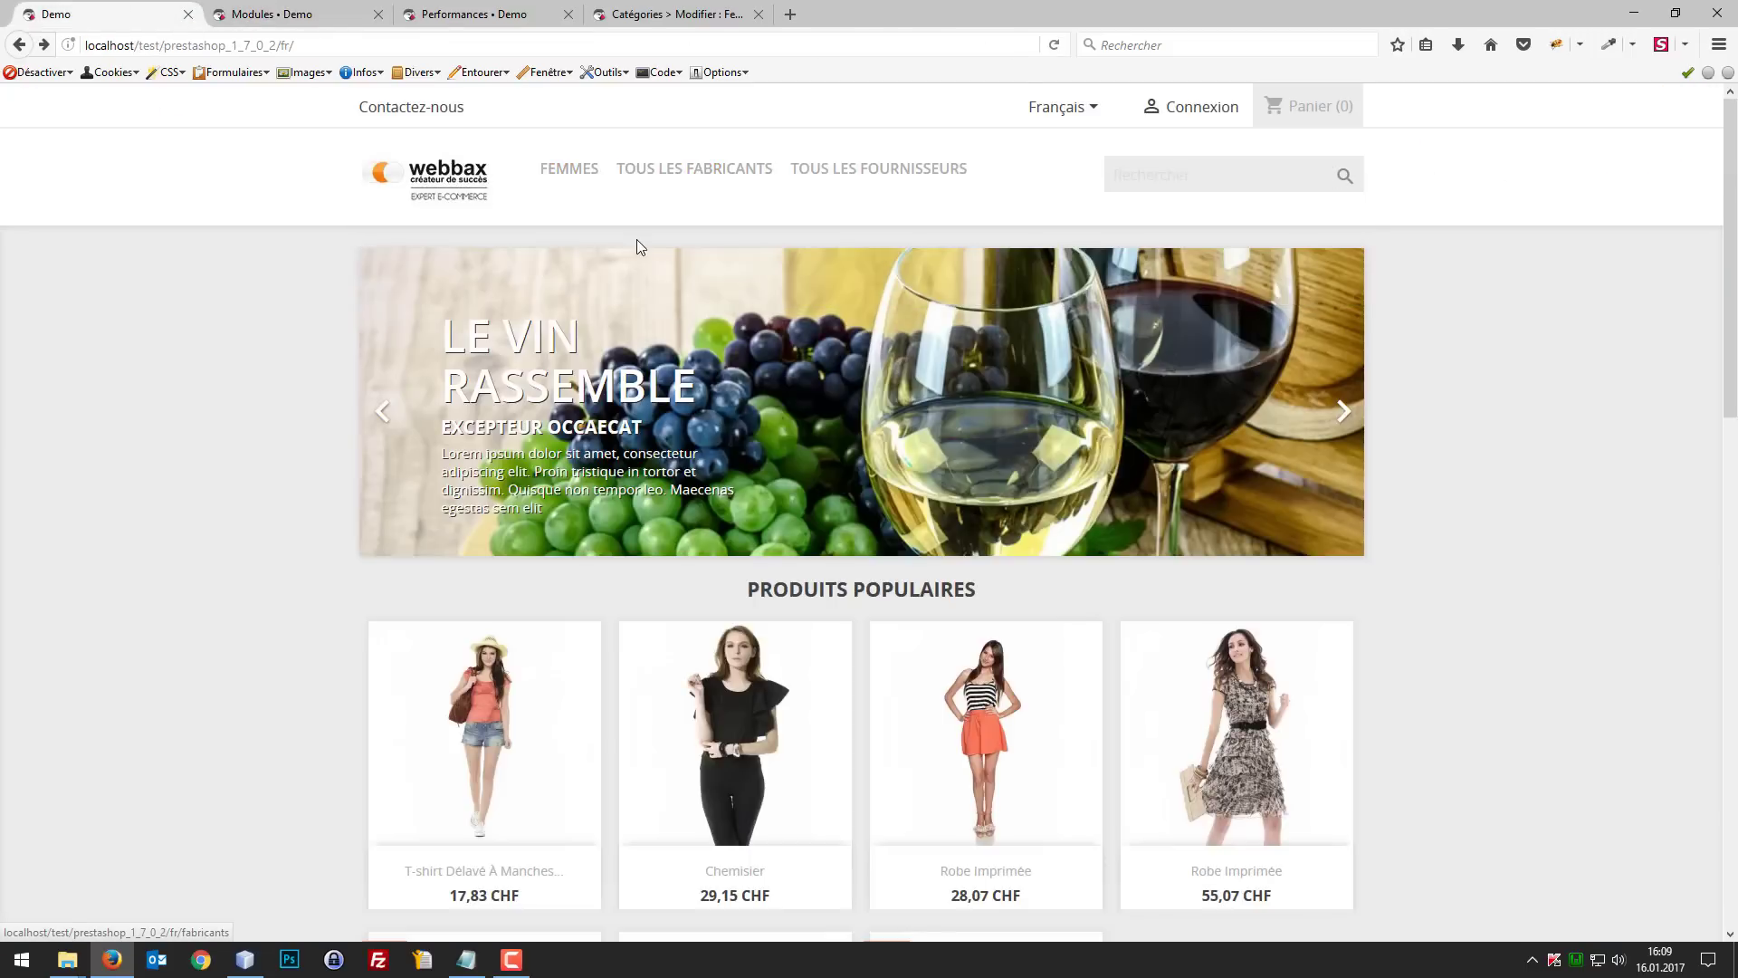
mouse_move(582, 175)
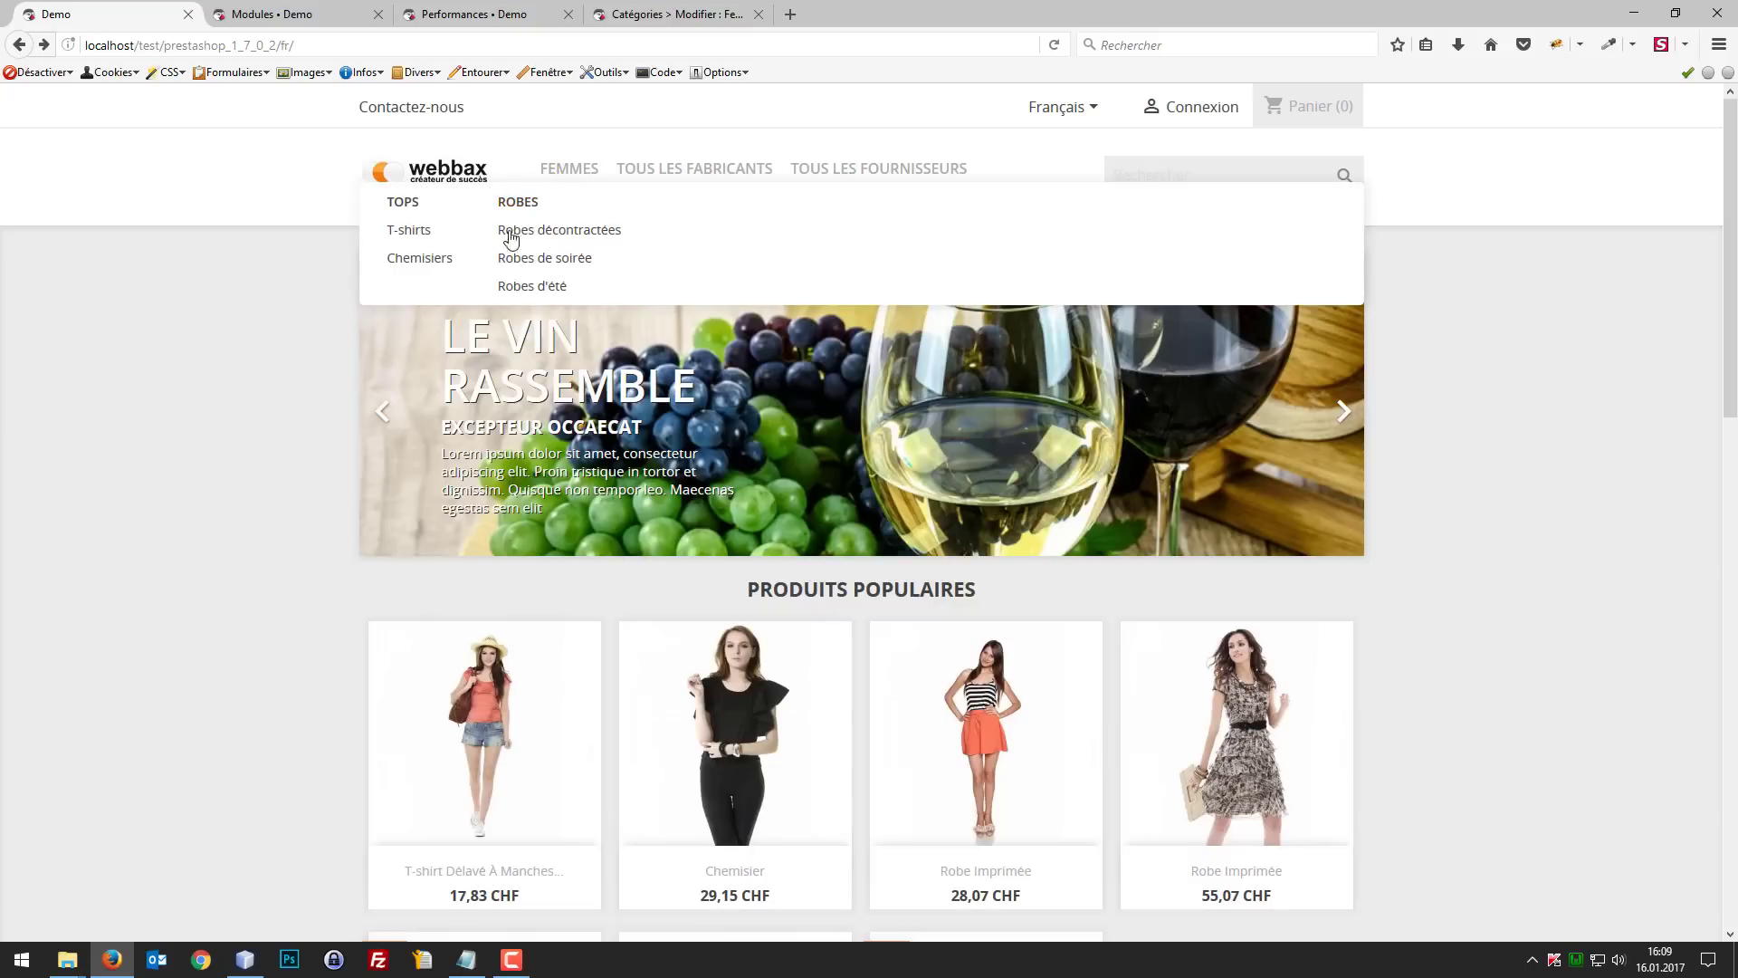
Step: Copy the link address of the Femmes menu entry on the shop's front page
click(301, 18)
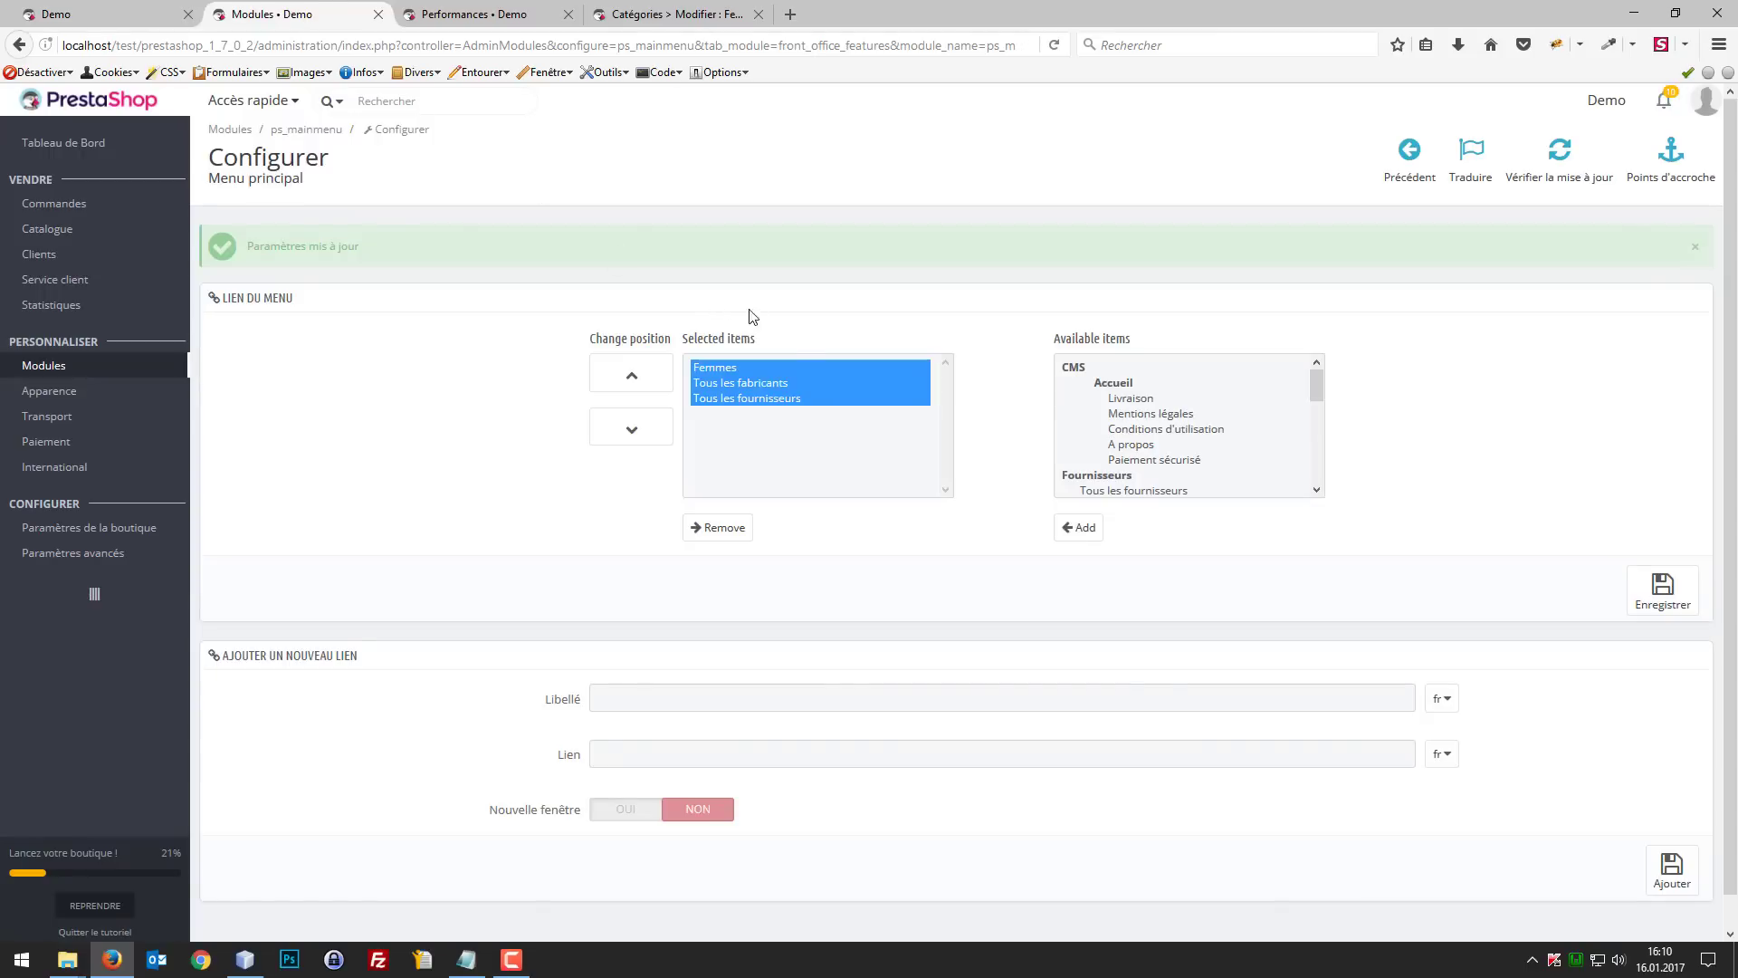
click(91, 14)
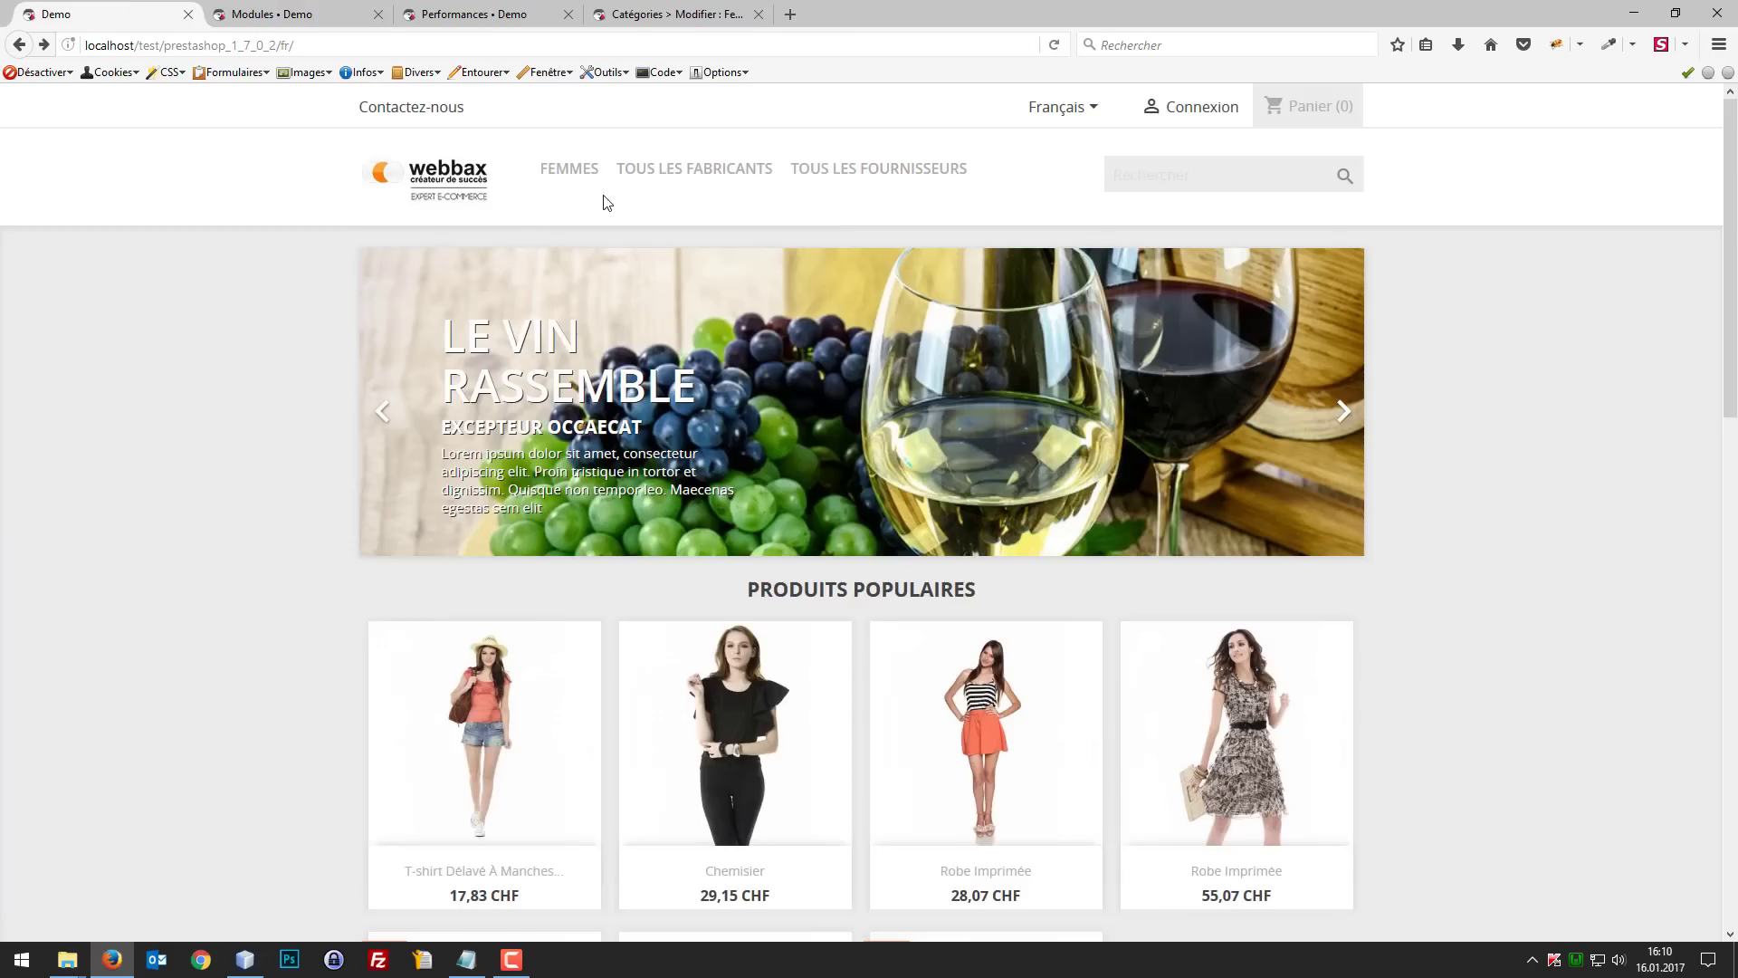
right_click(575, 174)
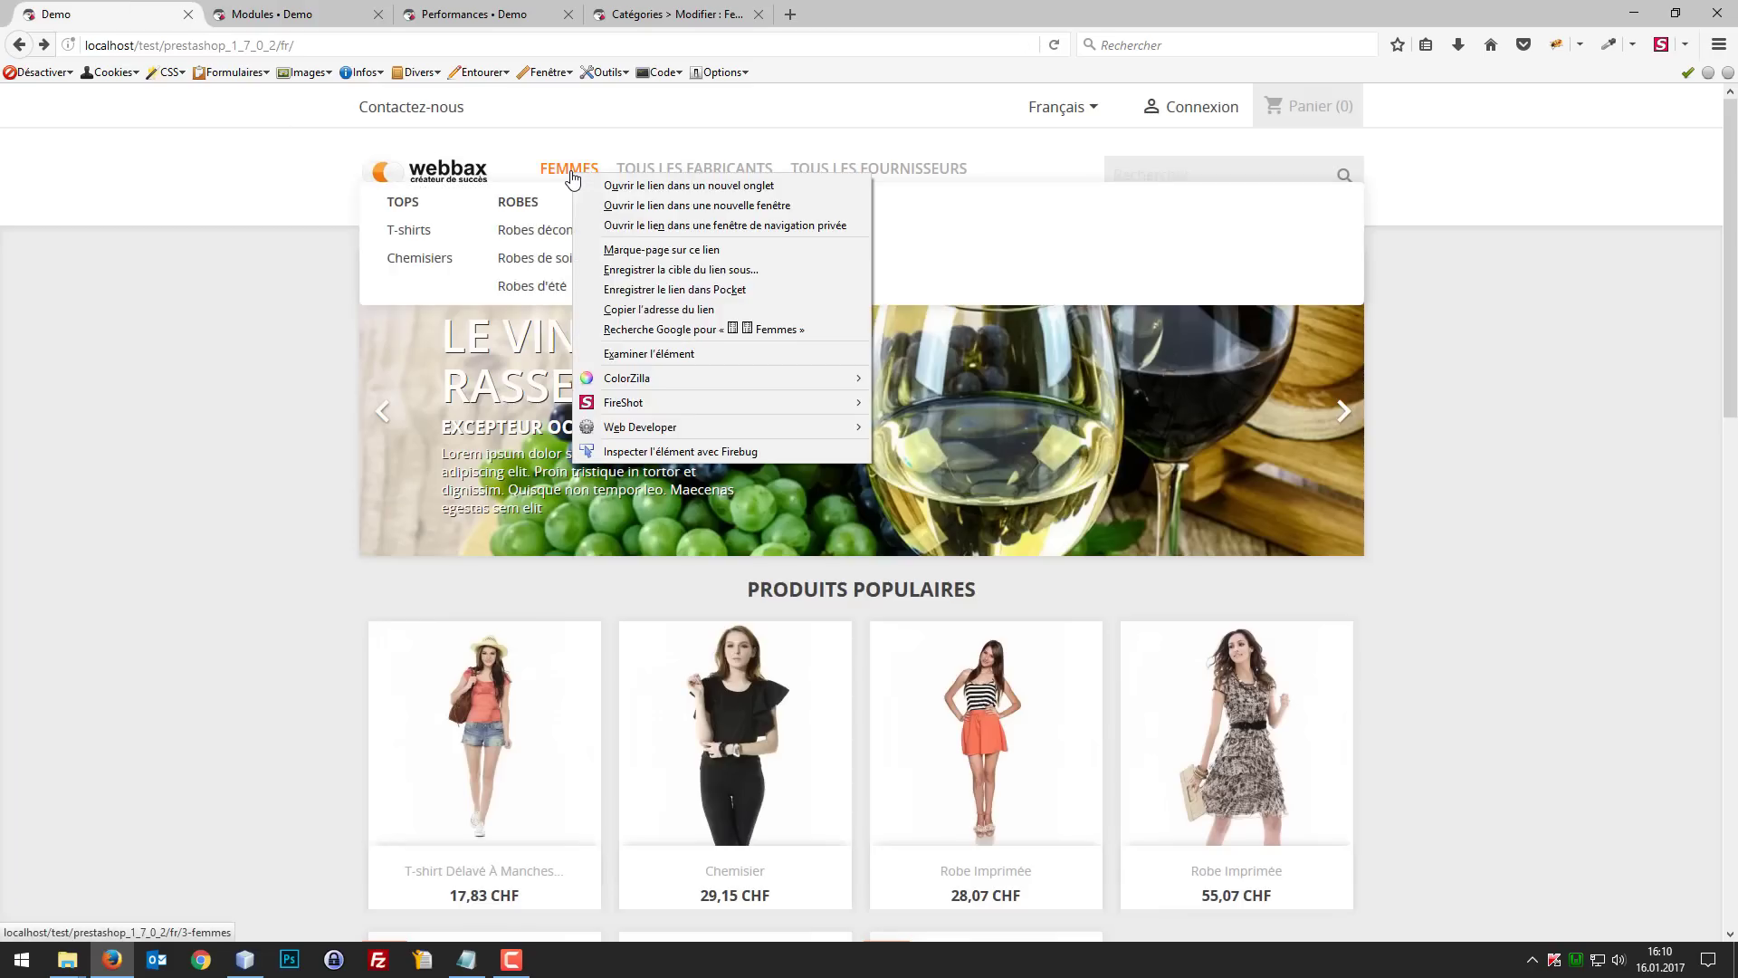
click(518, 195)
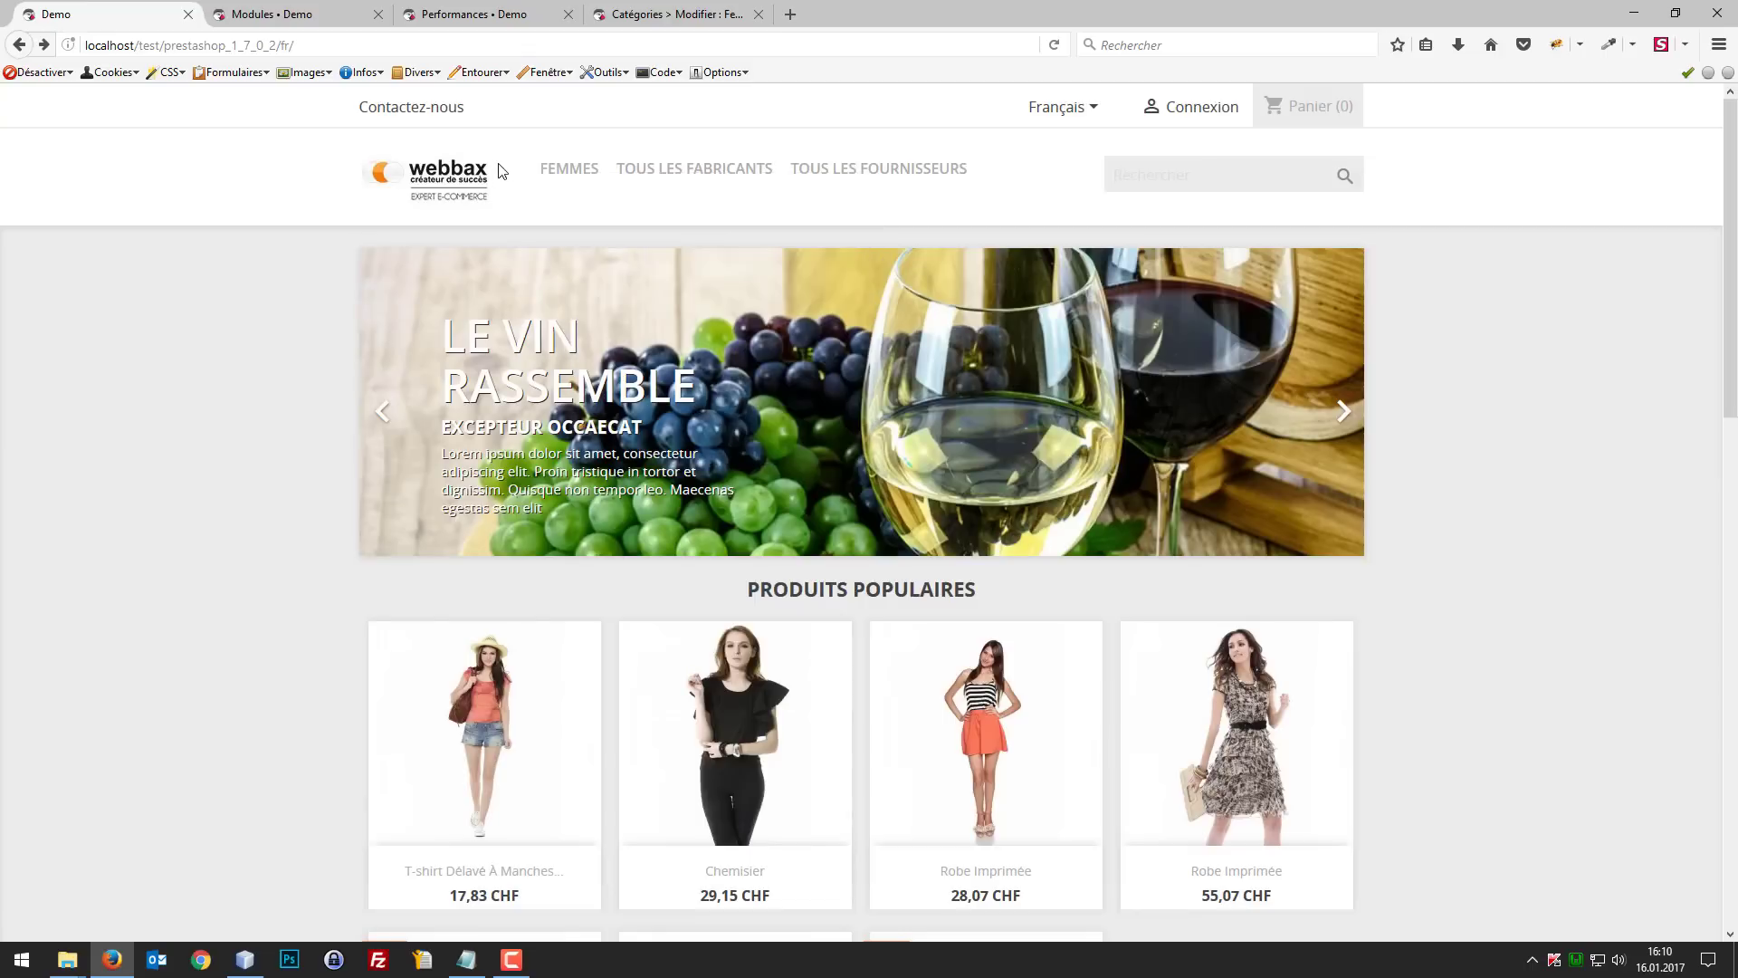
right_click(559, 174)
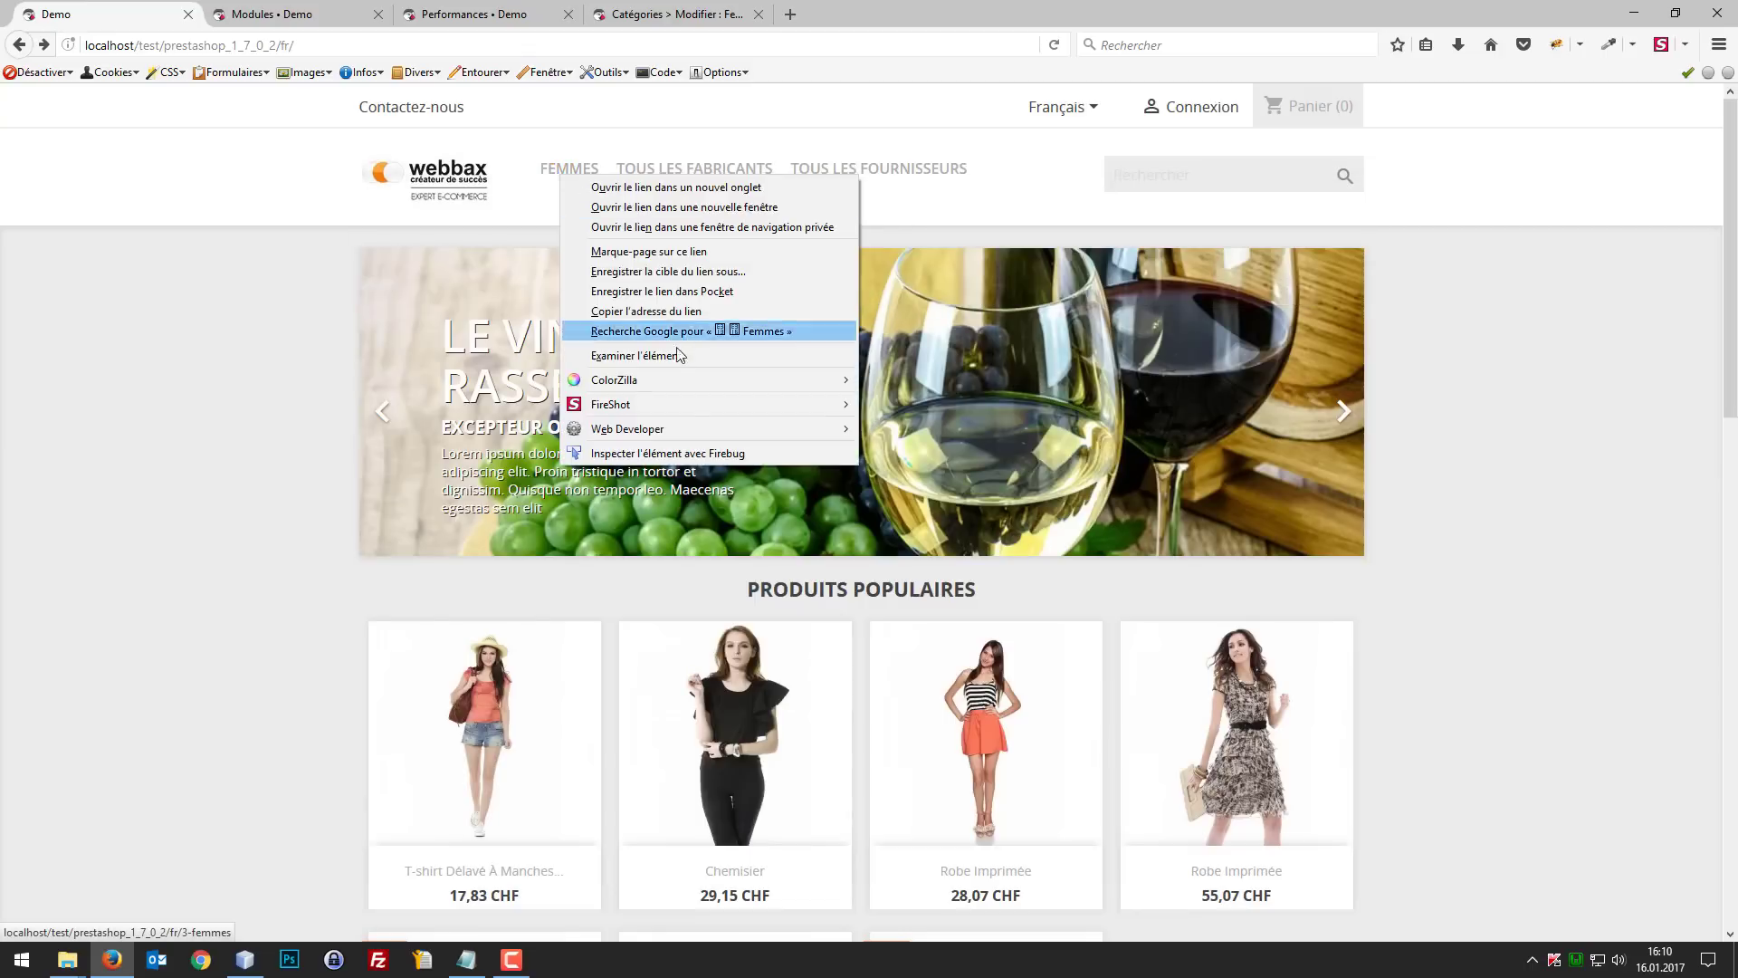
click(625, 312)
Step: Add a new main menu link labelled Femme in the module configuration, using the copied Femmes category address
click(299, 13)
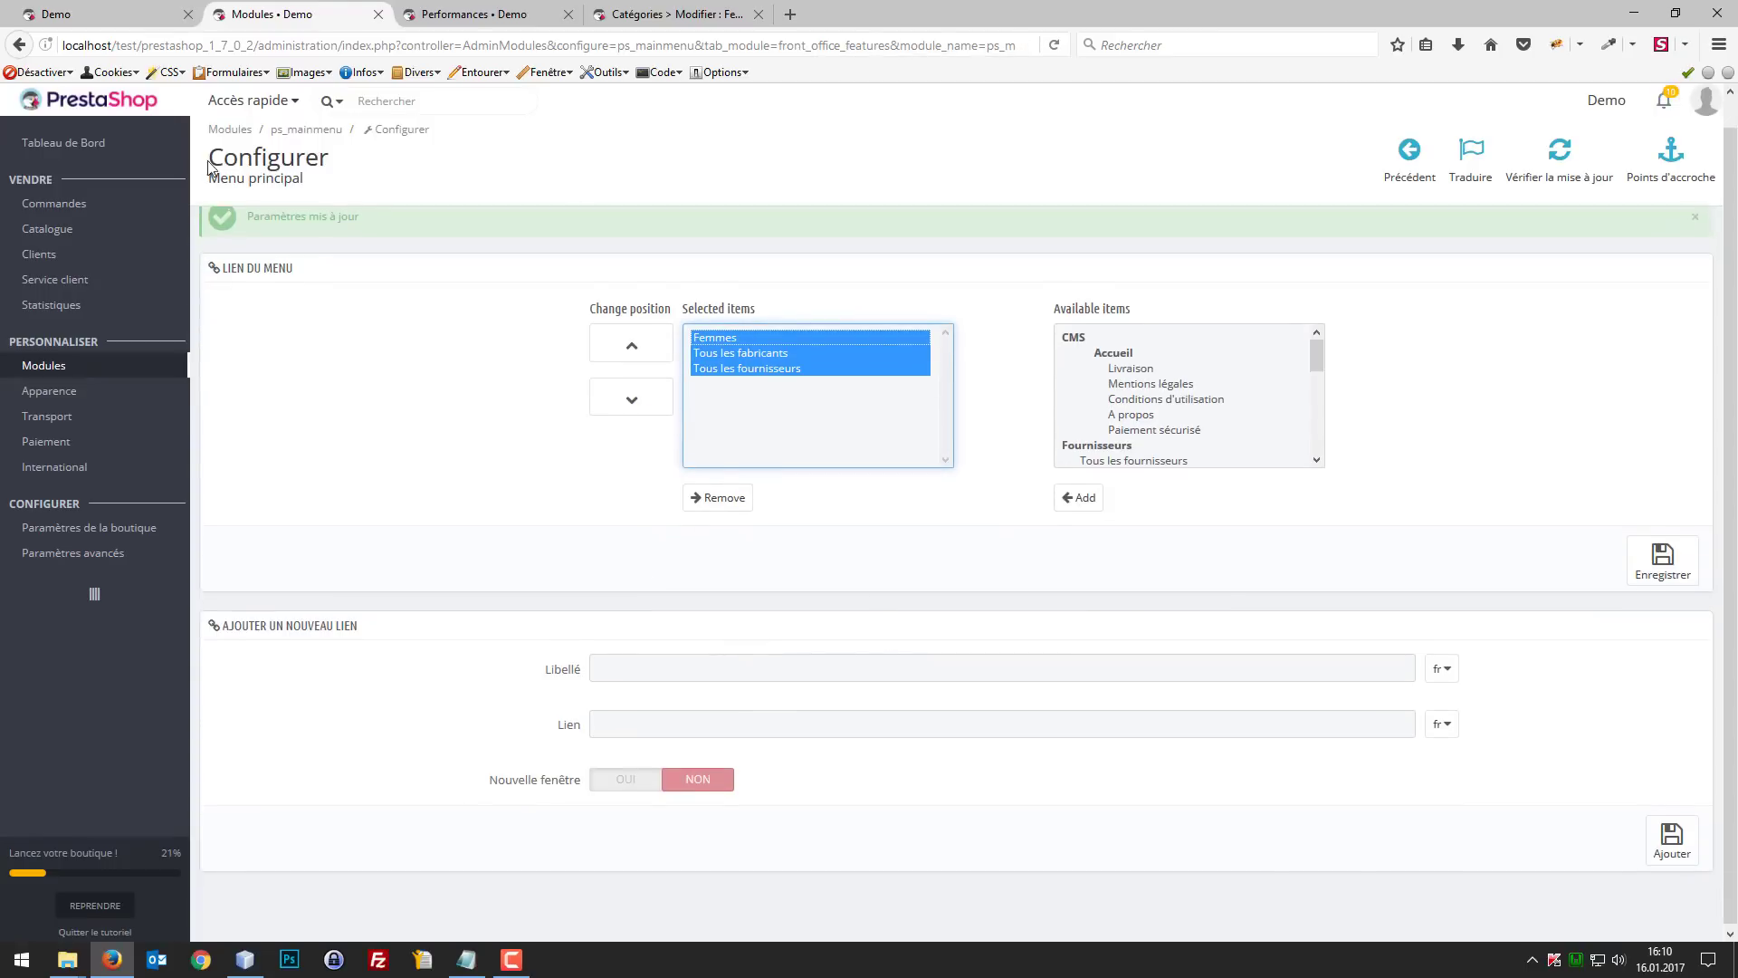
click(132, 11)
click(367, 12)
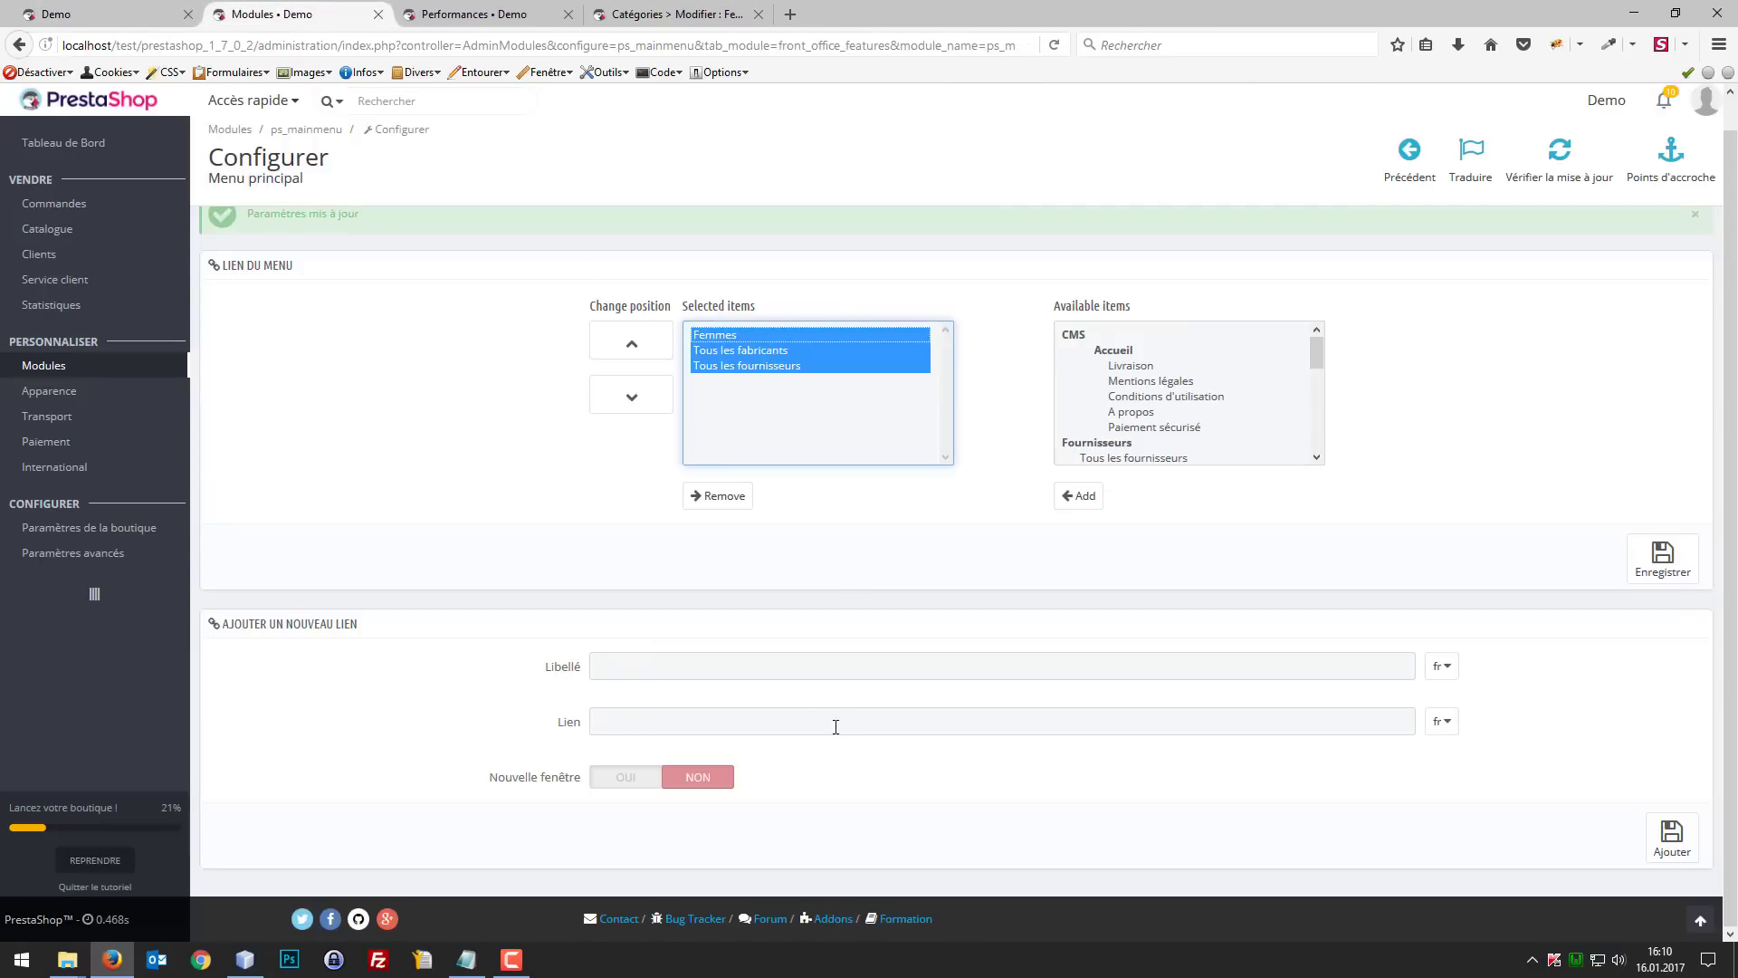
click(740, 656)
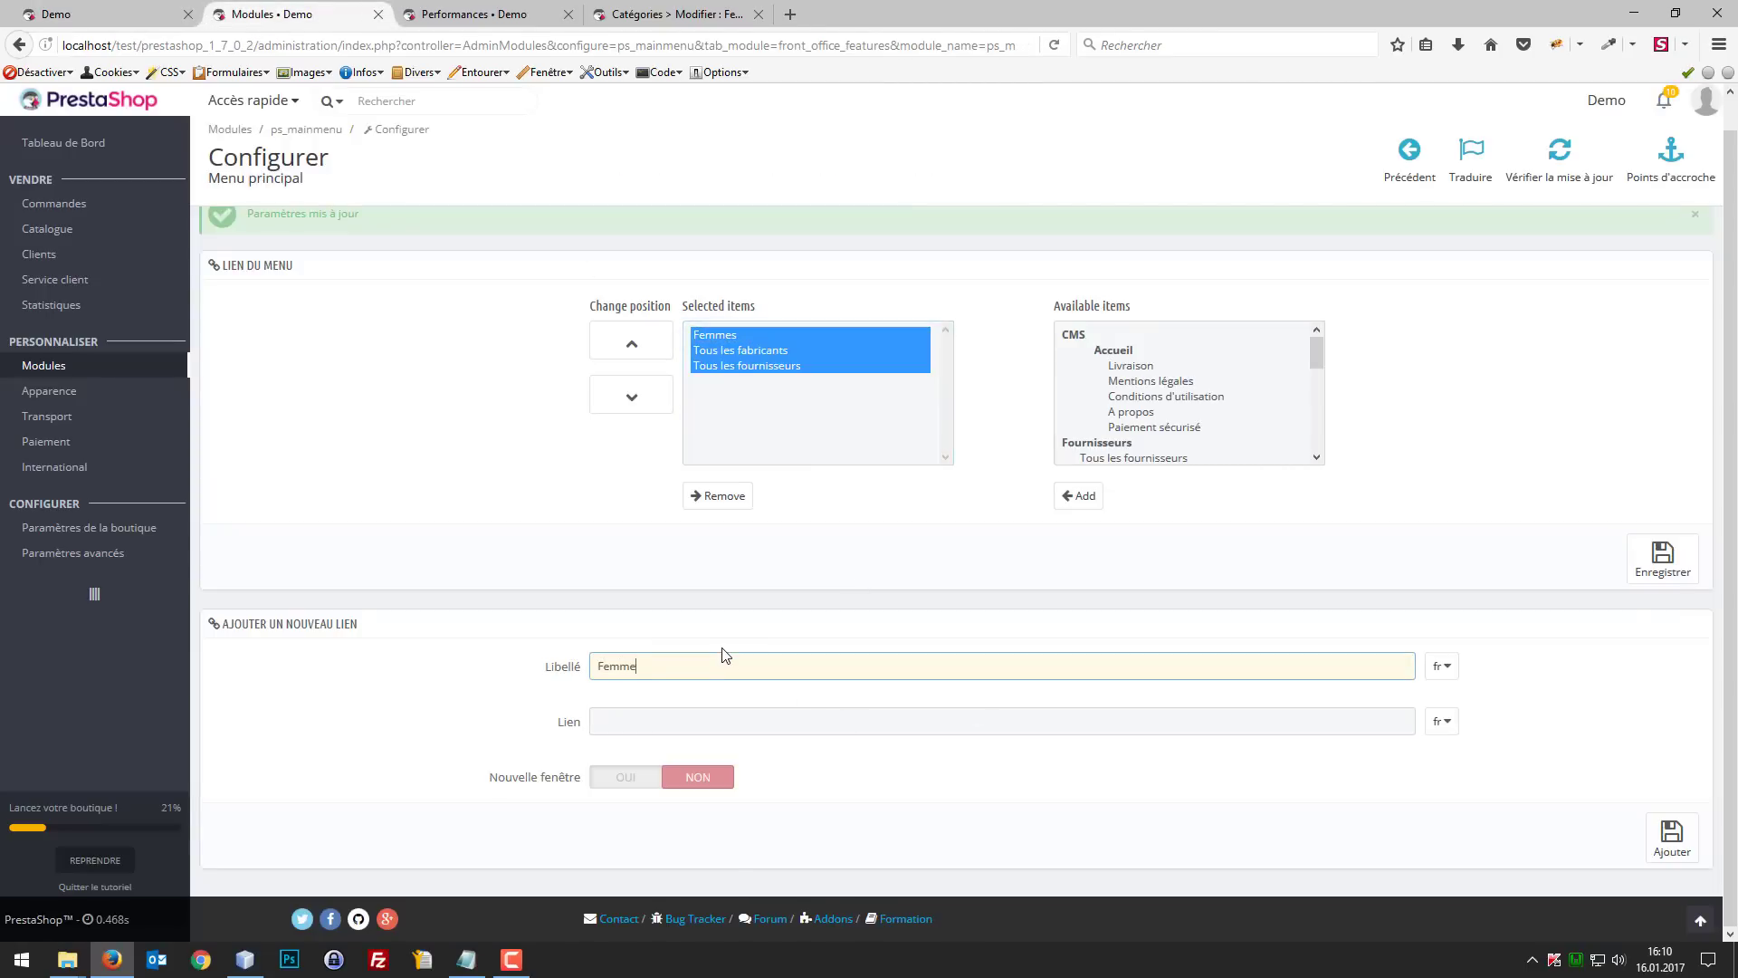
key(Tab)
text(http://localhost/test/prestashop_1_7_0_2/fr/3-femmes)
key(Tab)
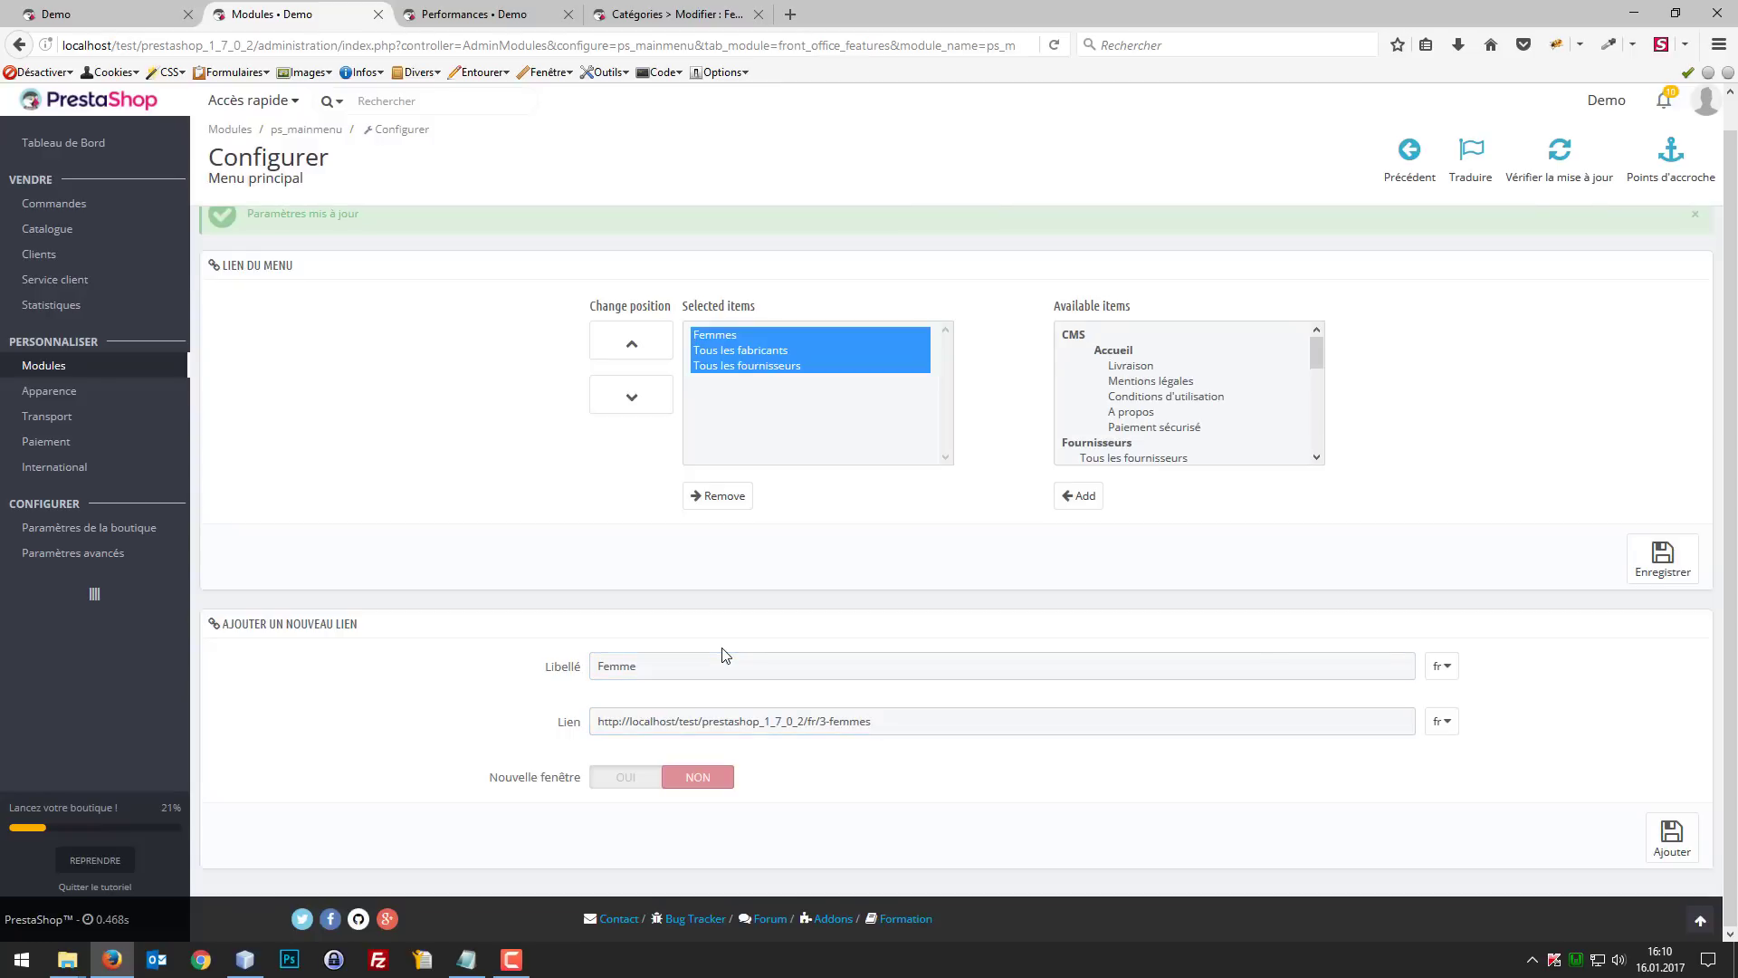
click(1674, 841)
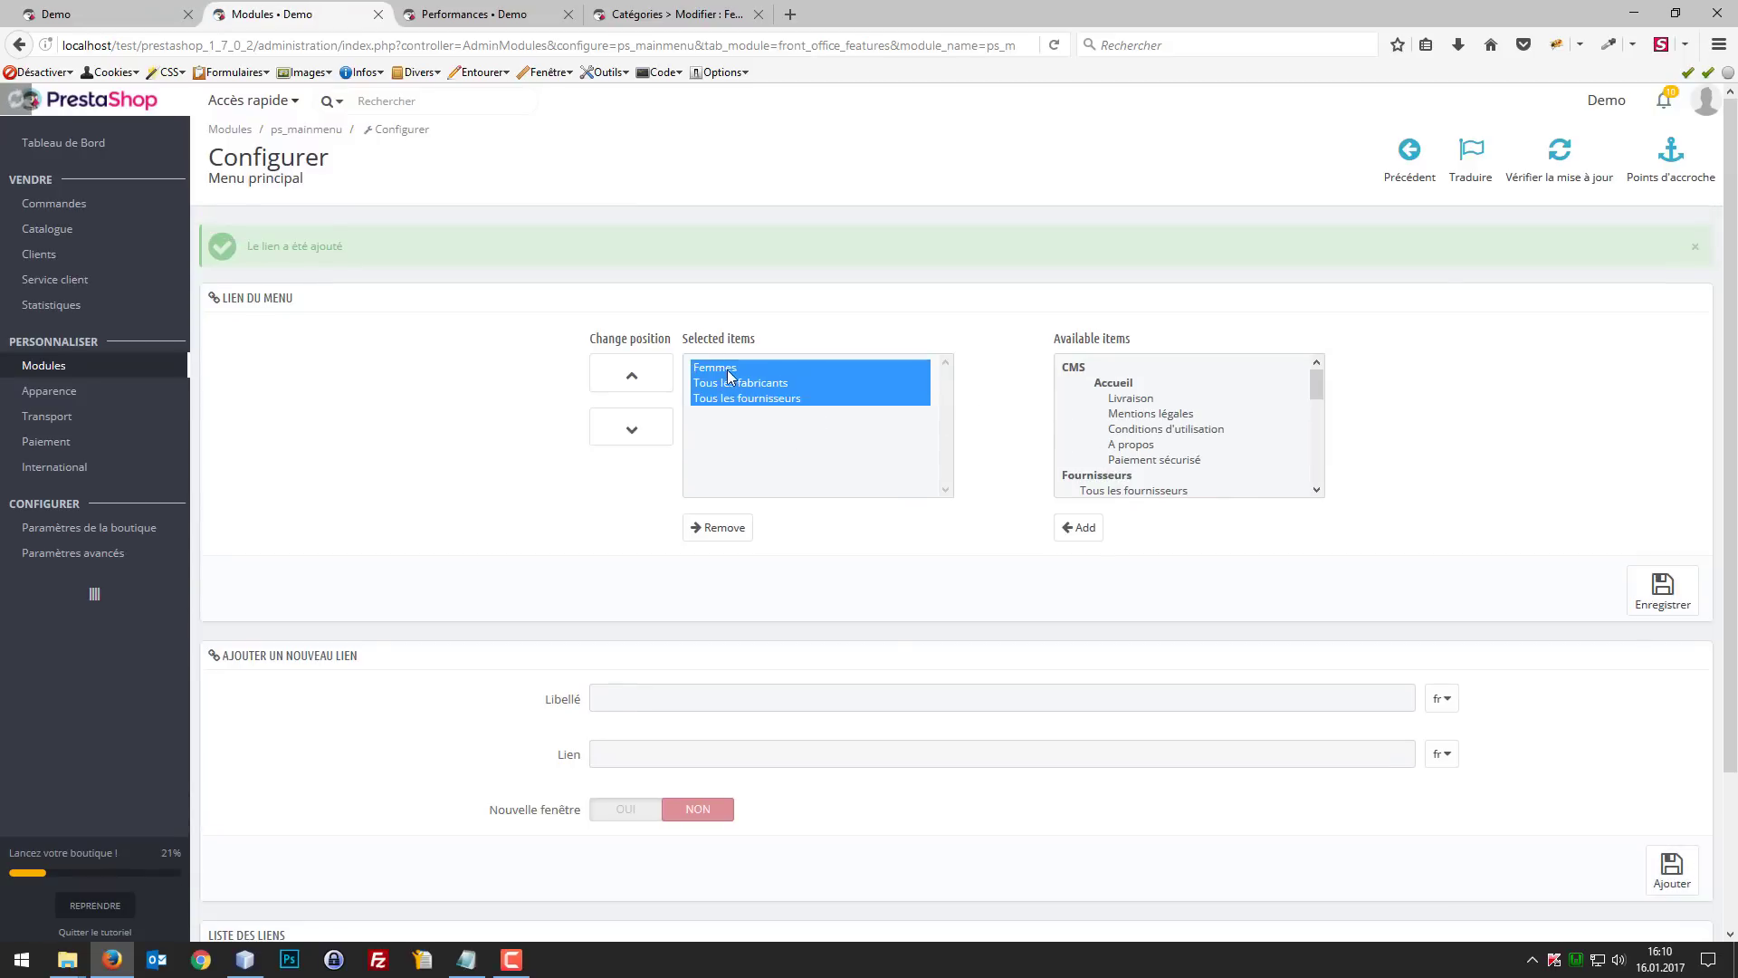
Step: Remove Tous les fabricants and Tous les fournisseurs from the selected main menu items
click(730, 378)
click(710, 524)
click(715, 383)
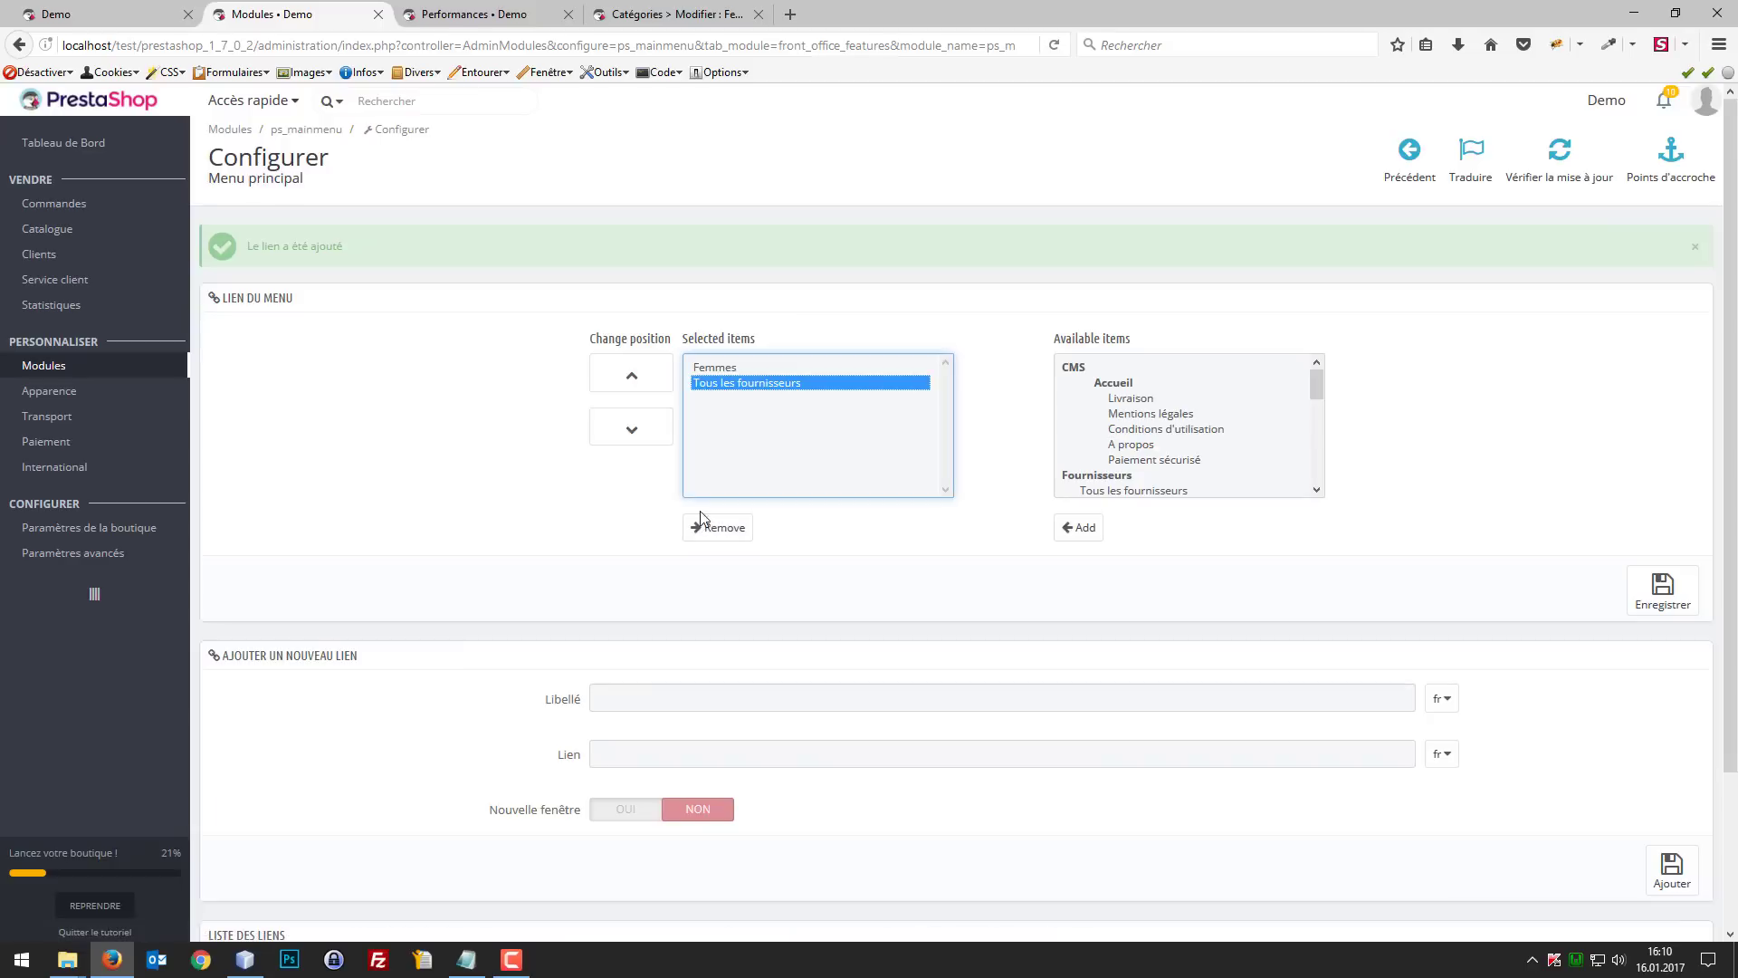
click(705, 525)
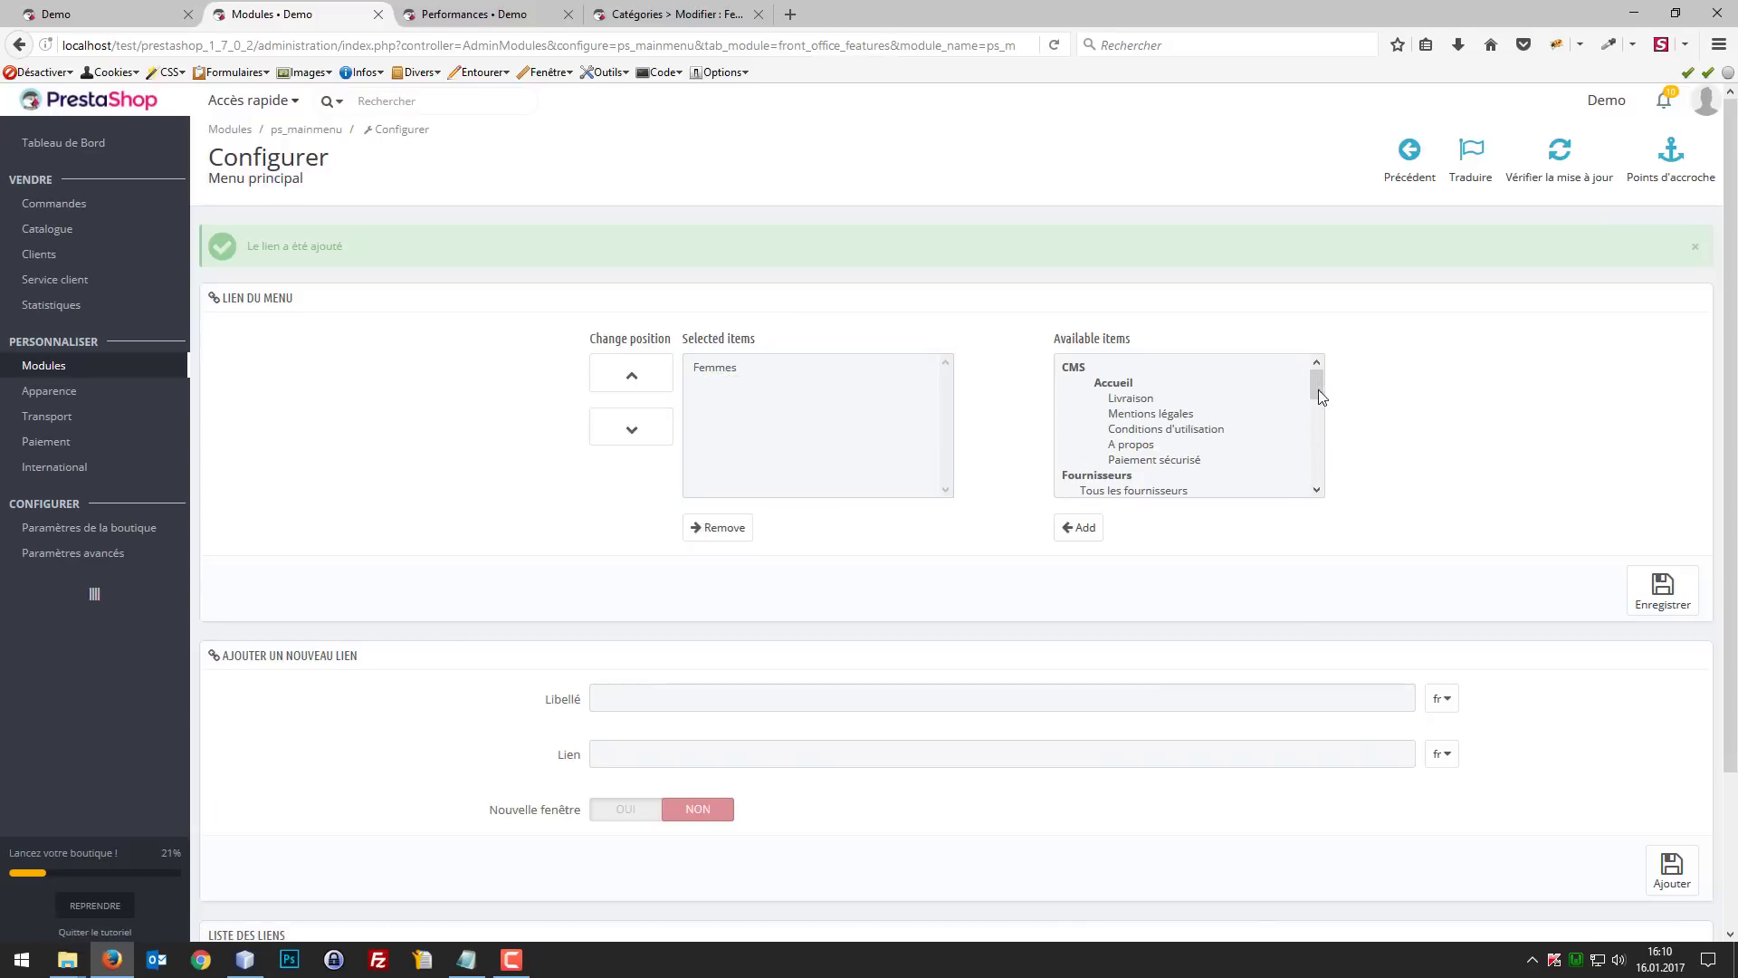
Step: Add the custom link Femme to the selected menu items, save, and reload the shop's front page
drag(1318, 396, 1323, 496)
click(1110, 490)
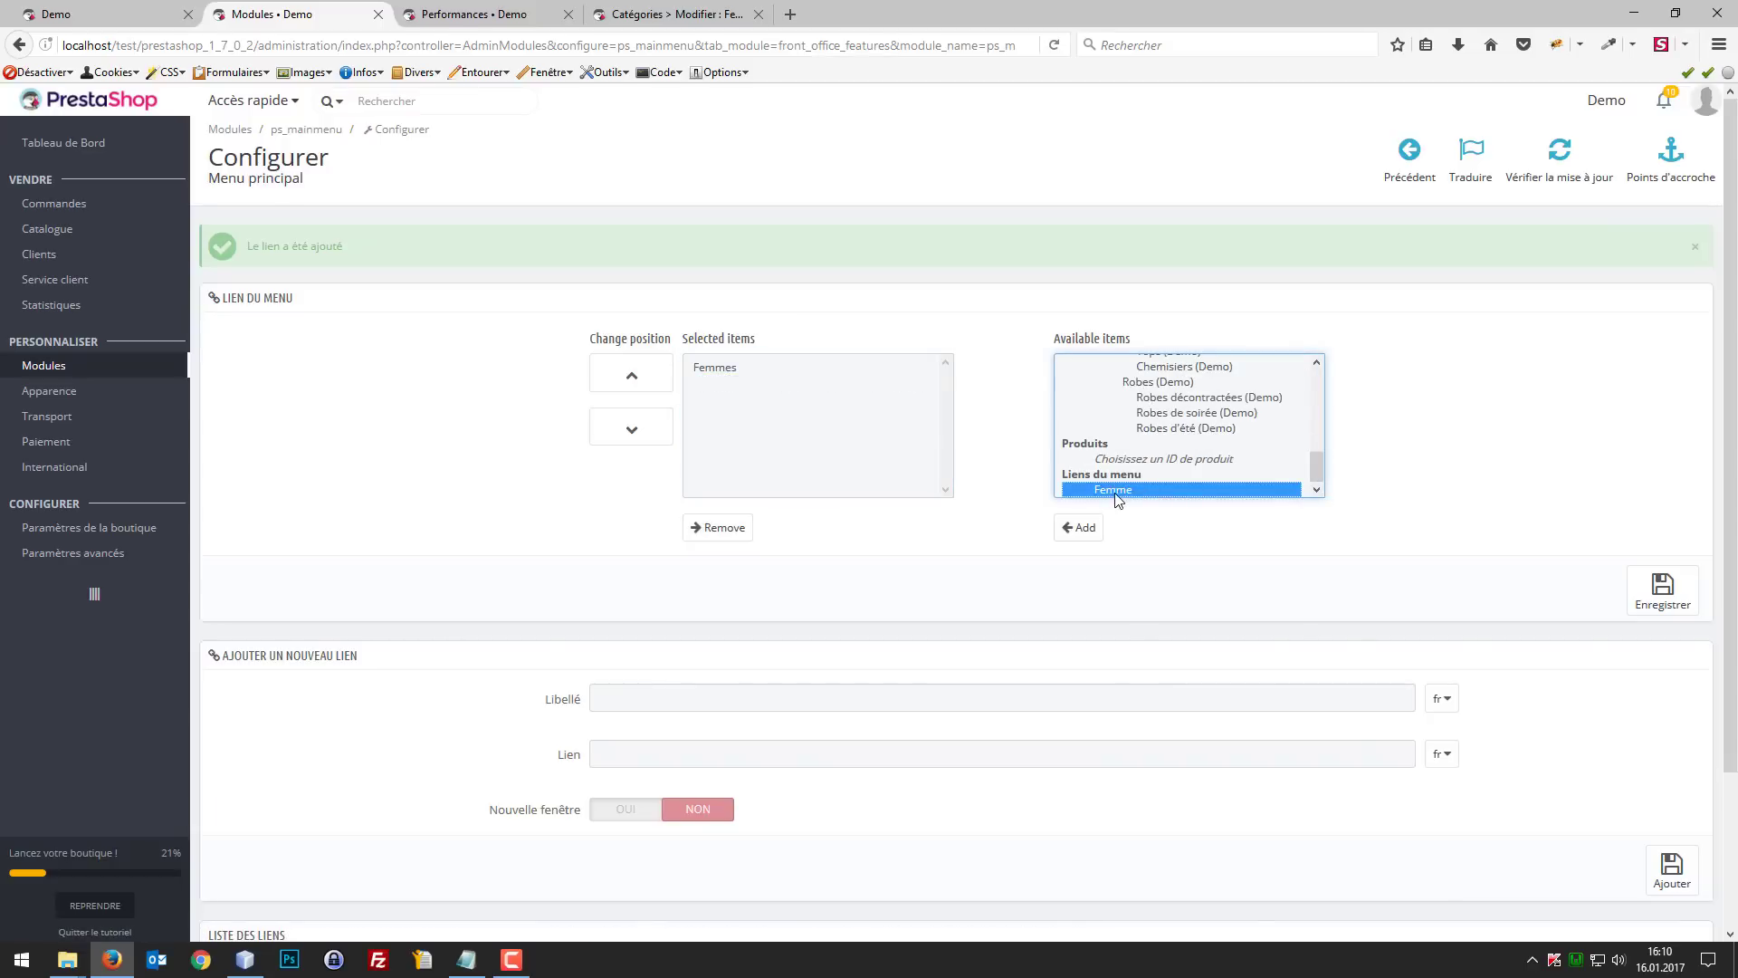
click(1078, 534)
click(1652, 592)
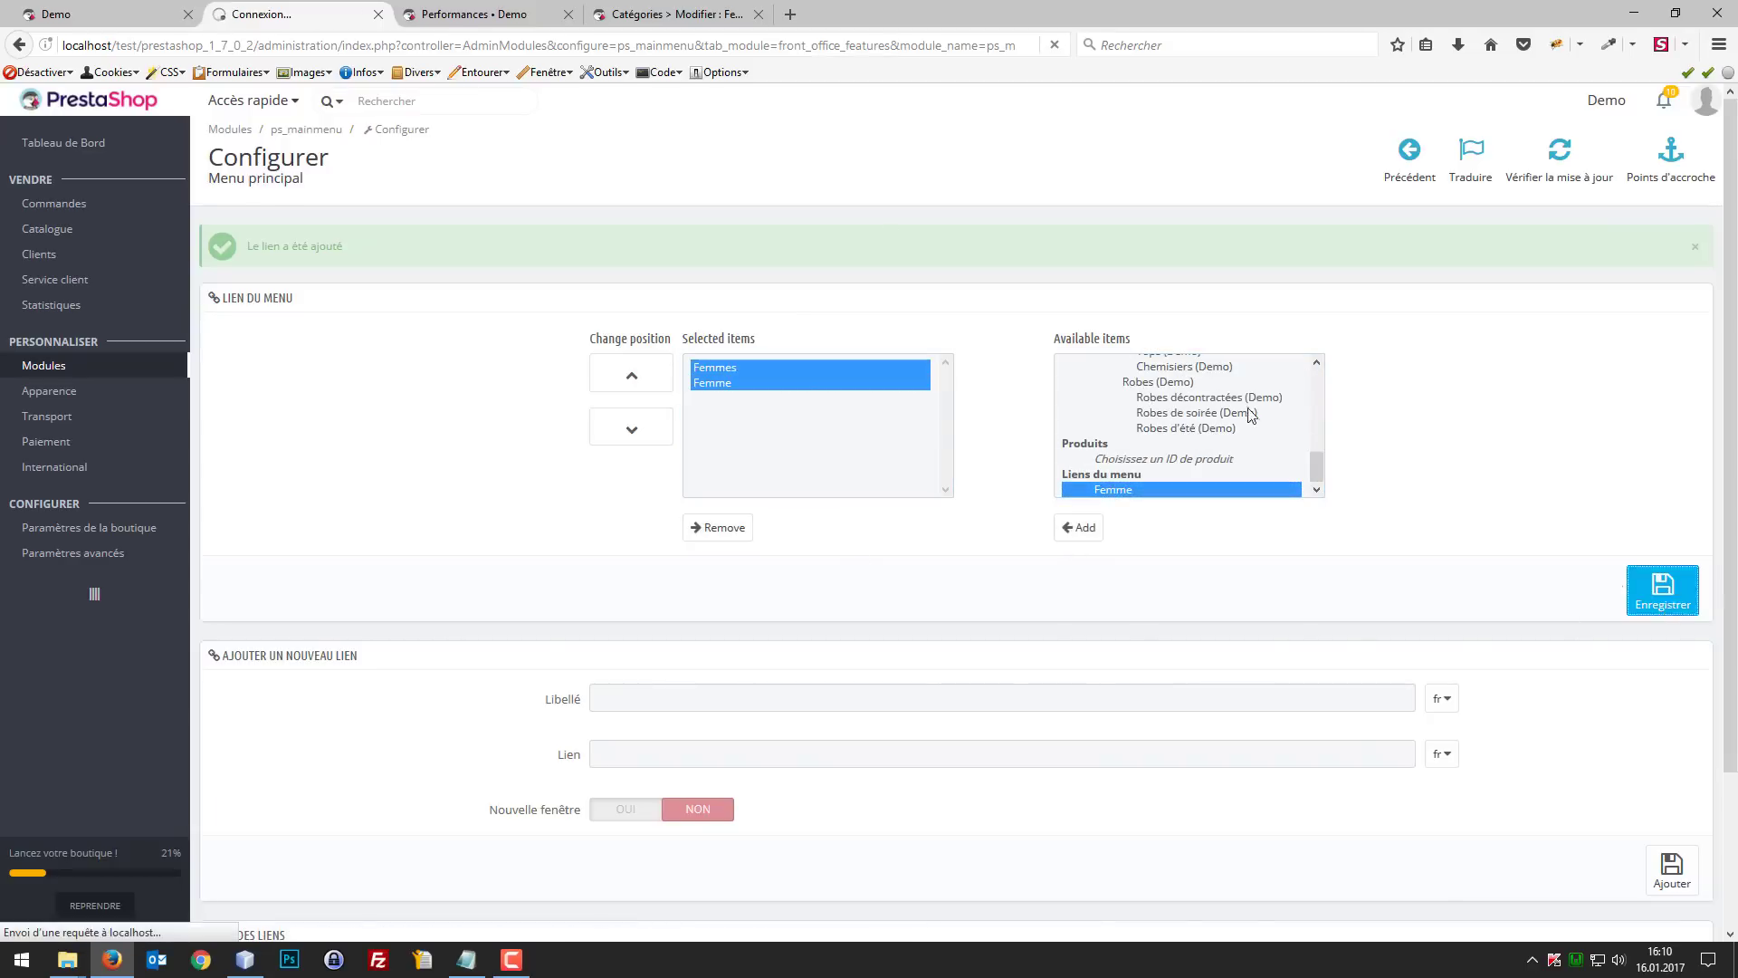
click(143, 11)
key(F5)
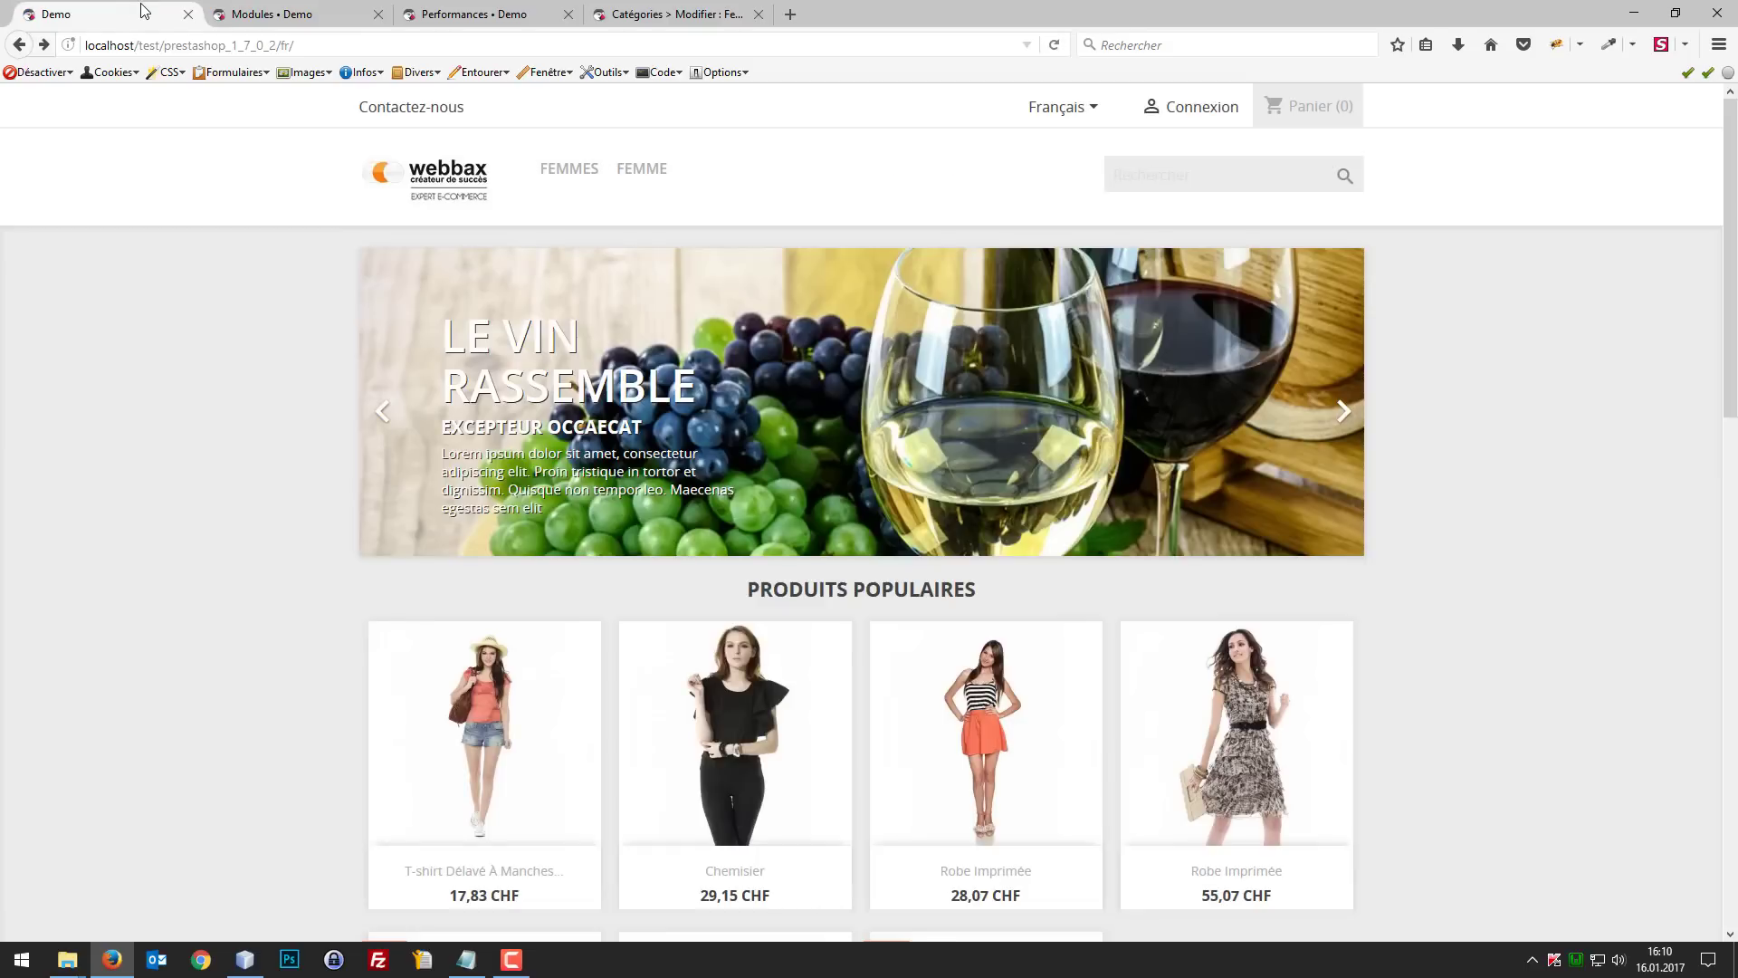
Step: Check the Femmes submenu, open the Femme menu link, and try expanding Tops in the category block of the Femmes page
mouse_move(554, 166)
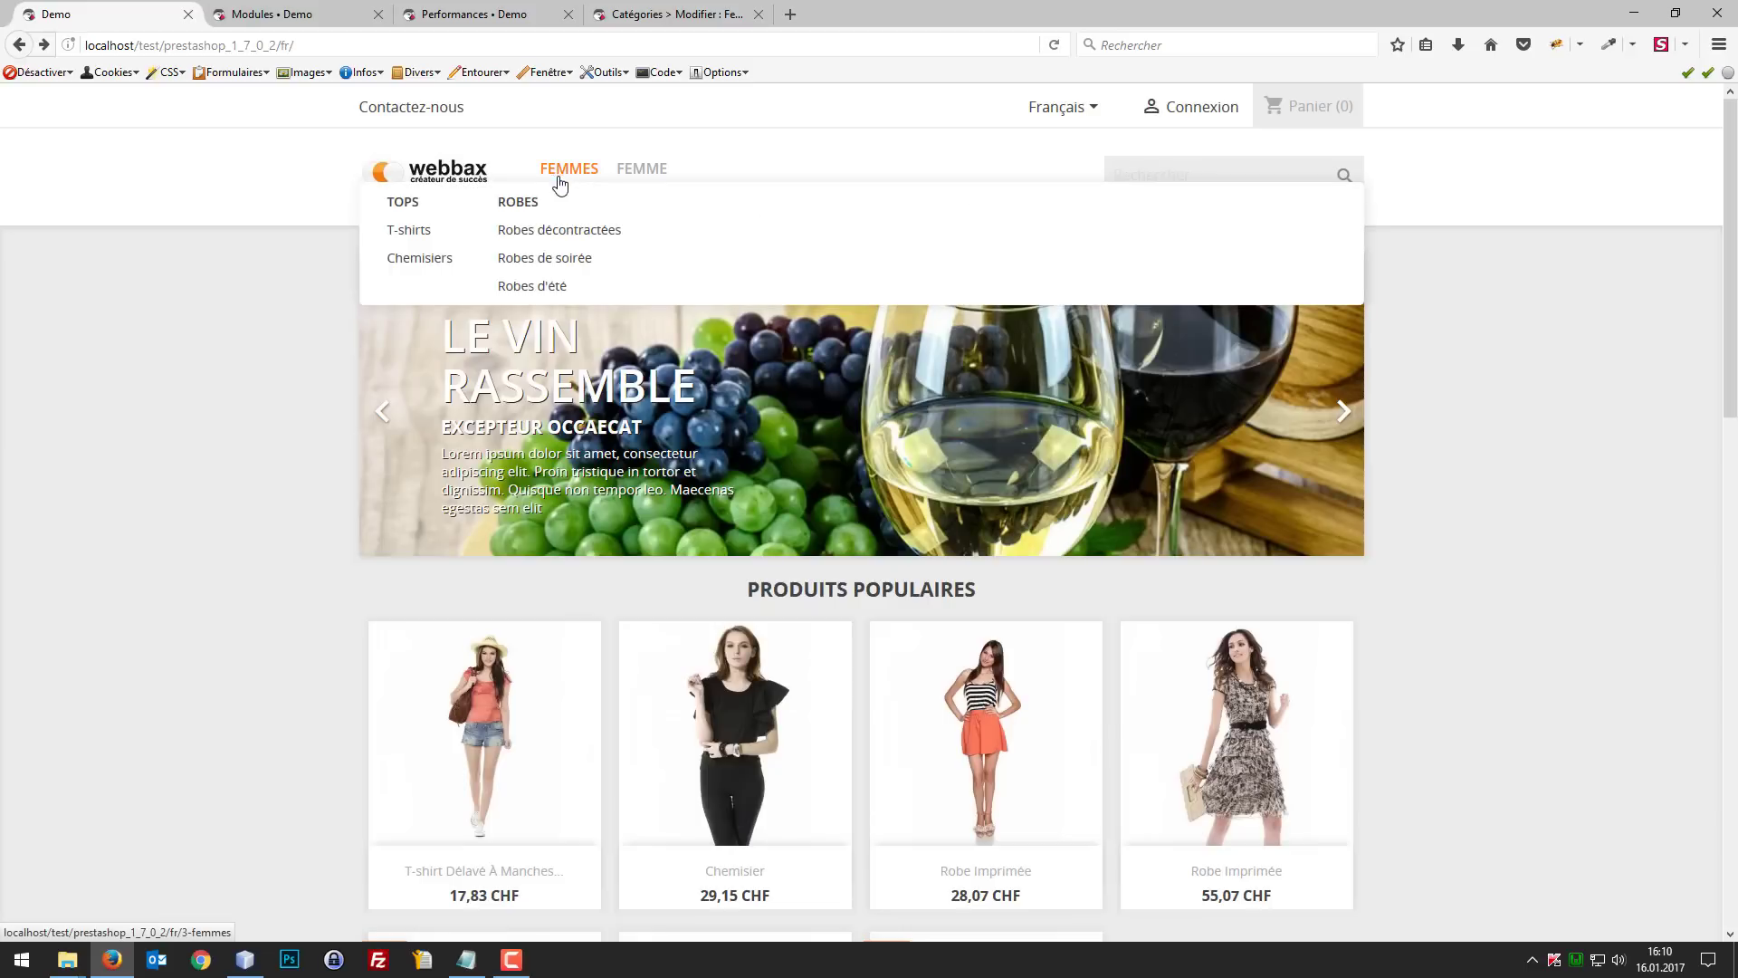
click(641, 177)
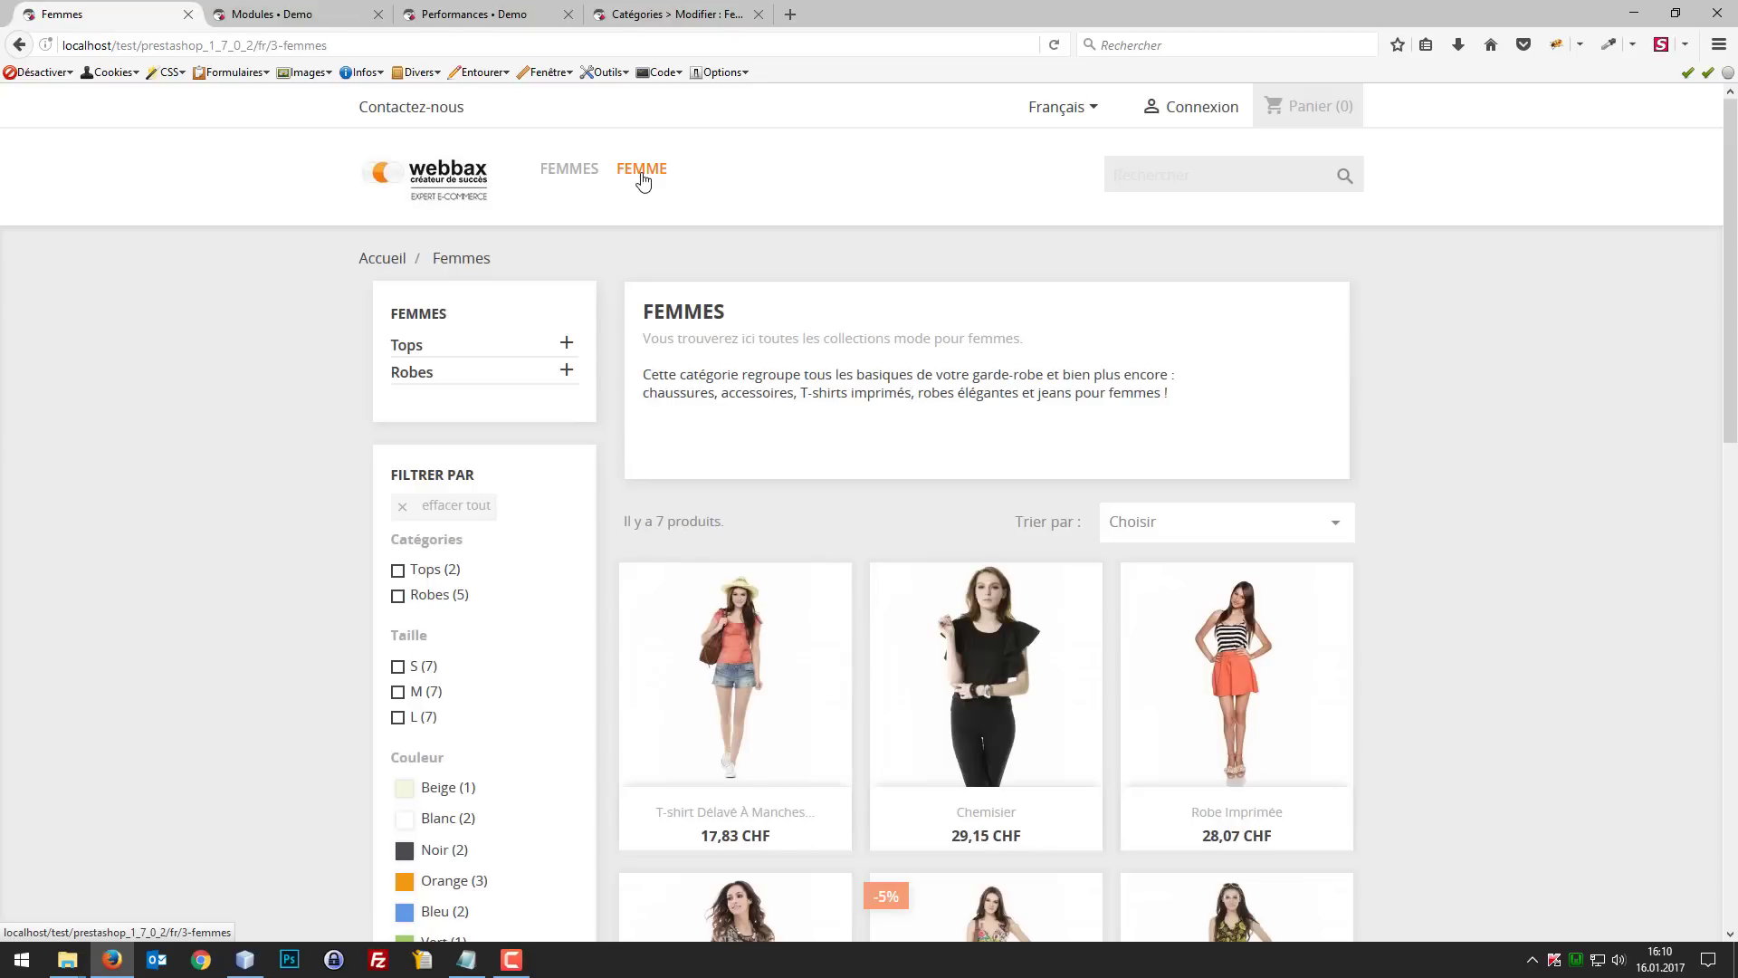
click(565, 344)
click(567, 355)
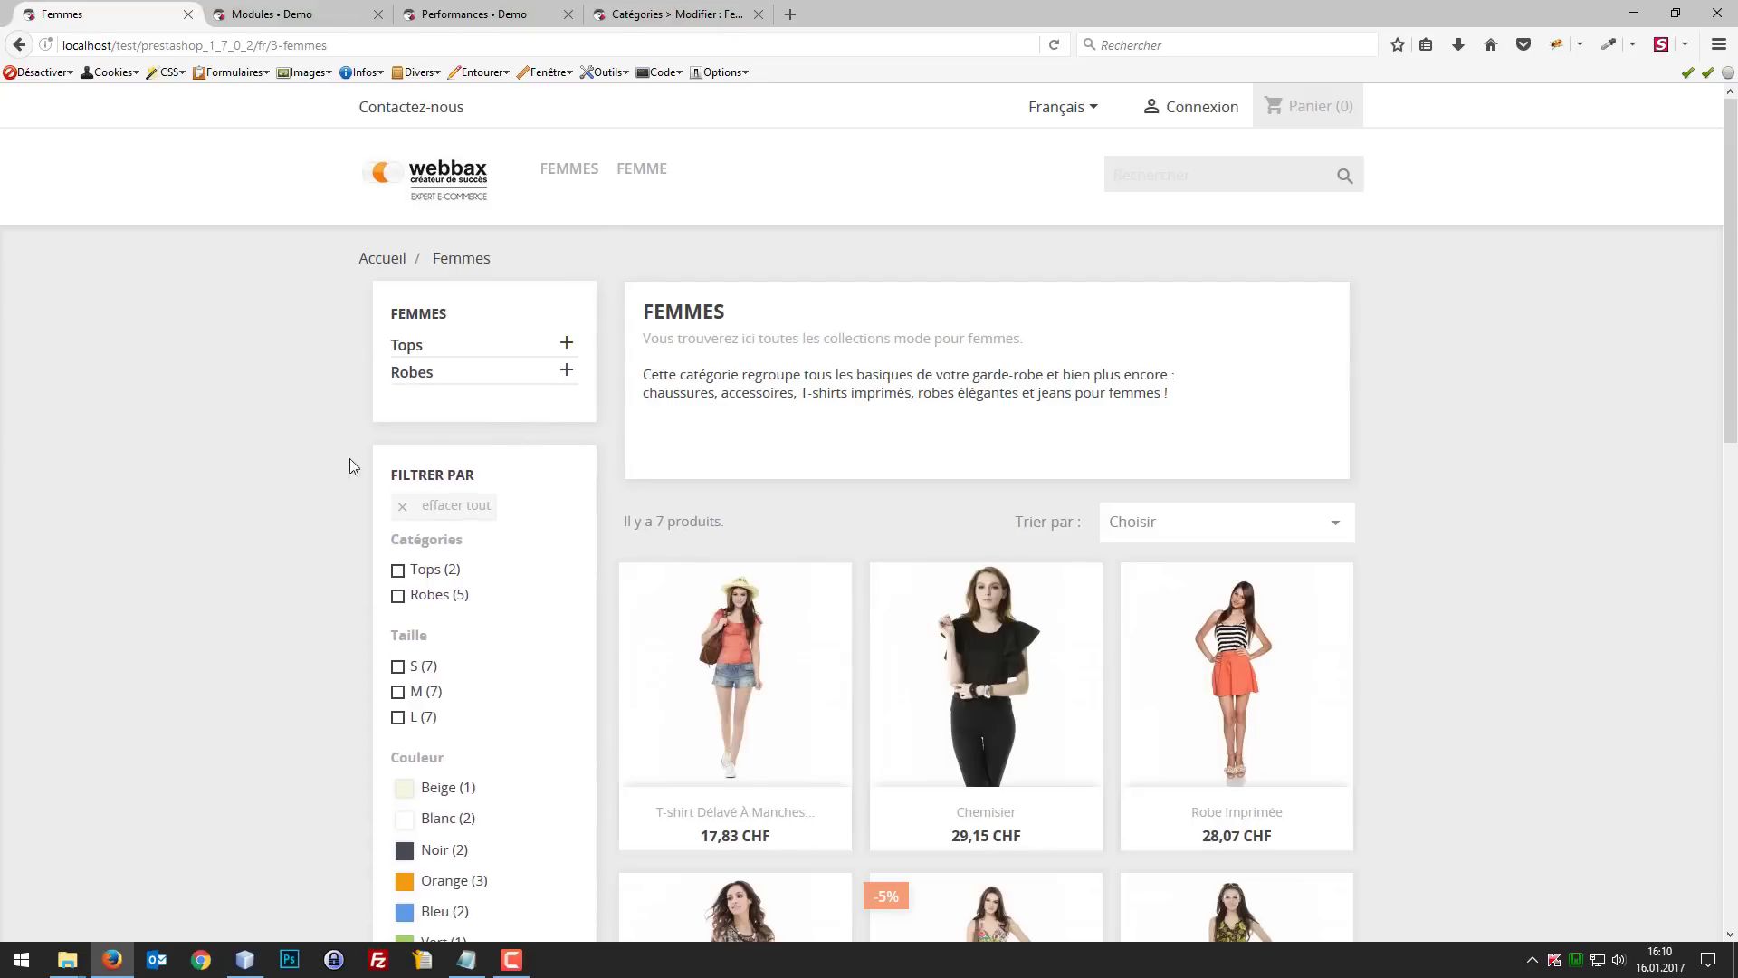
scroll(433, 468, down, 1)
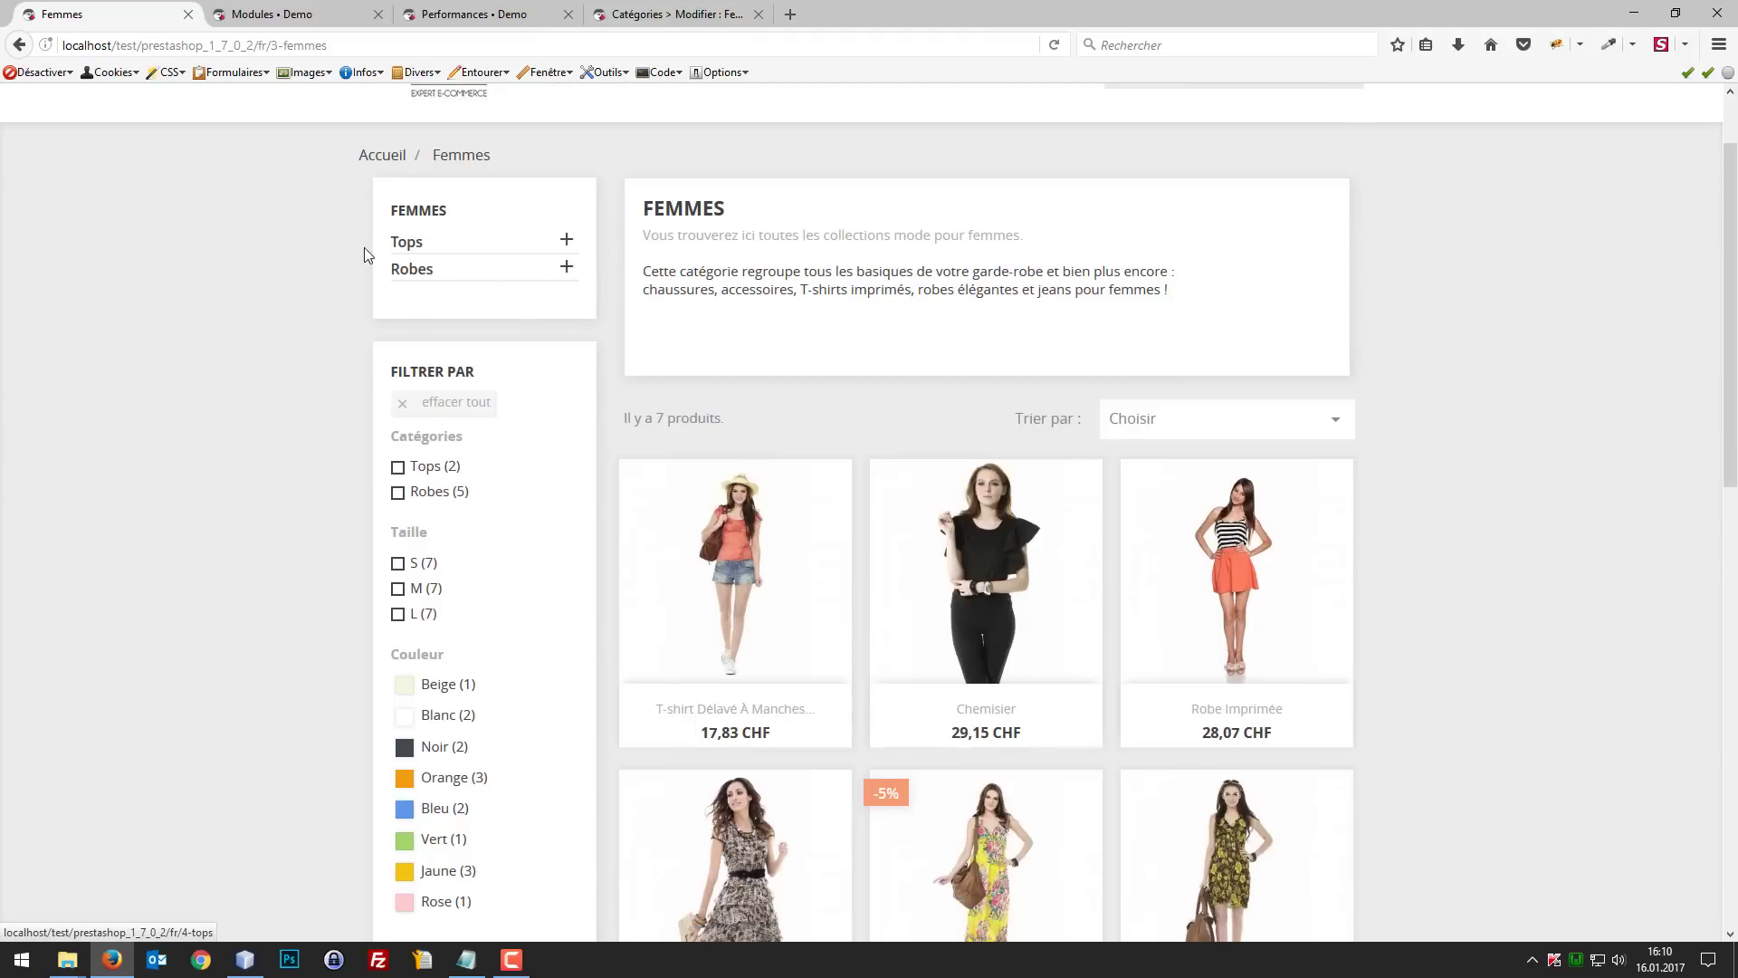
Step: Inspect the HTML of the left-column category block on the Femmes page with Firebug
click(1556, 44)
click(40, 667)
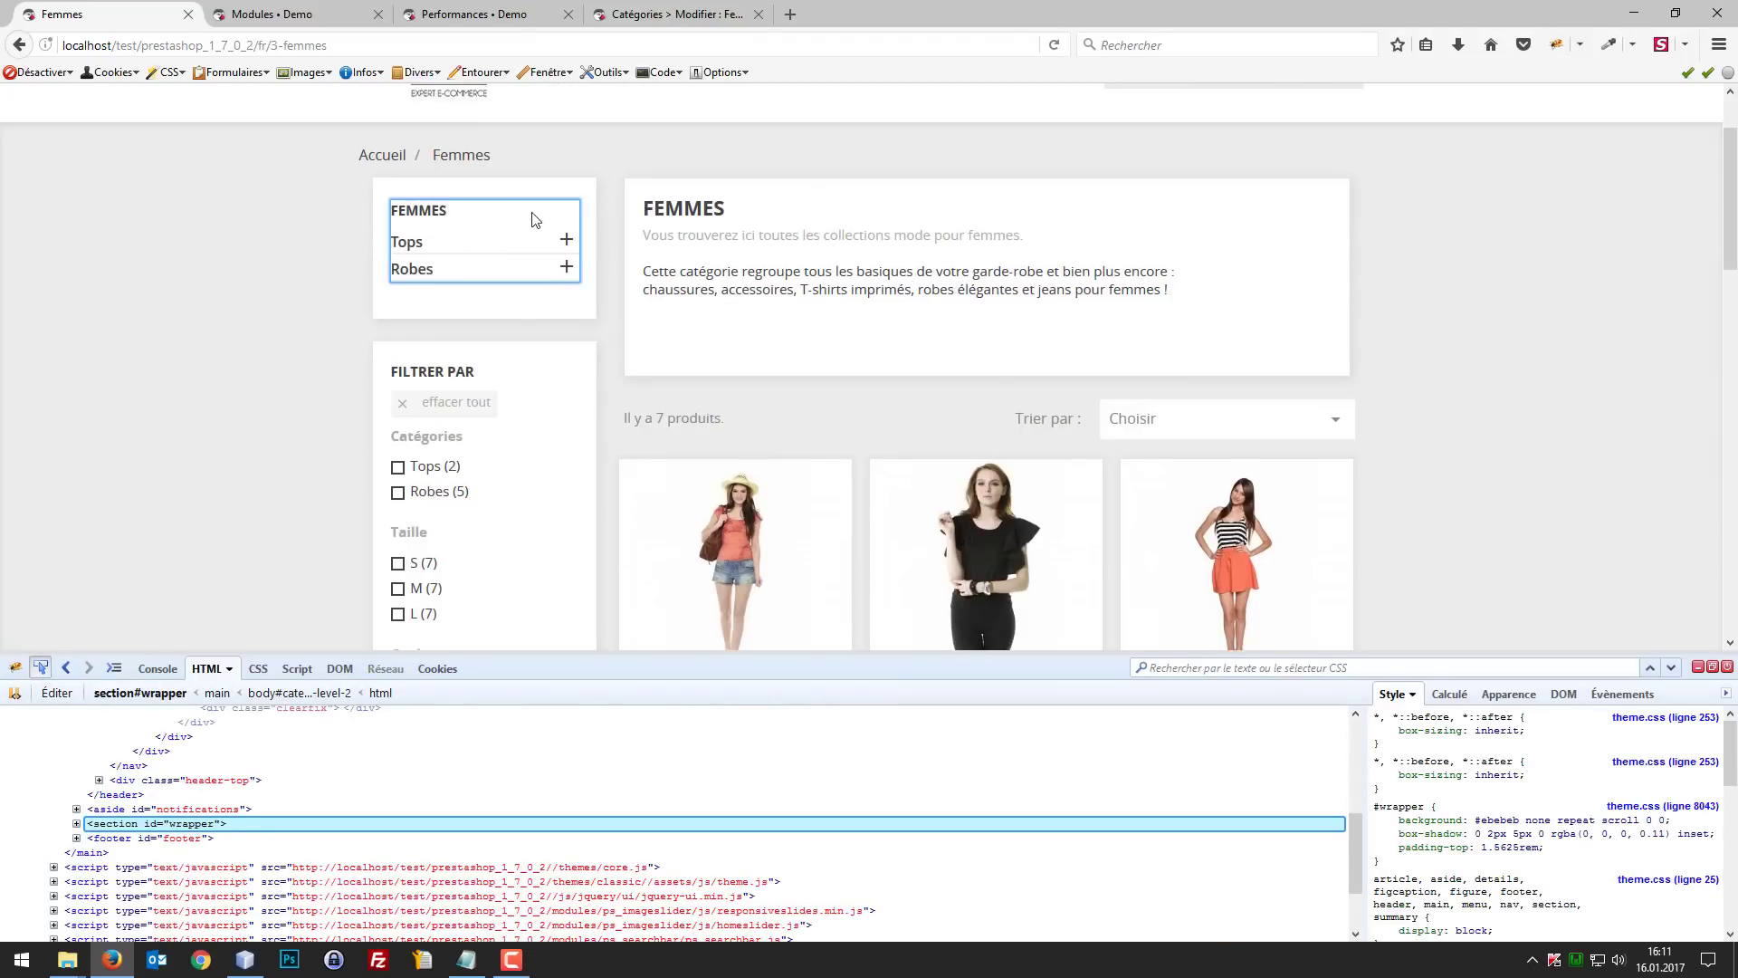
click(559, 256)
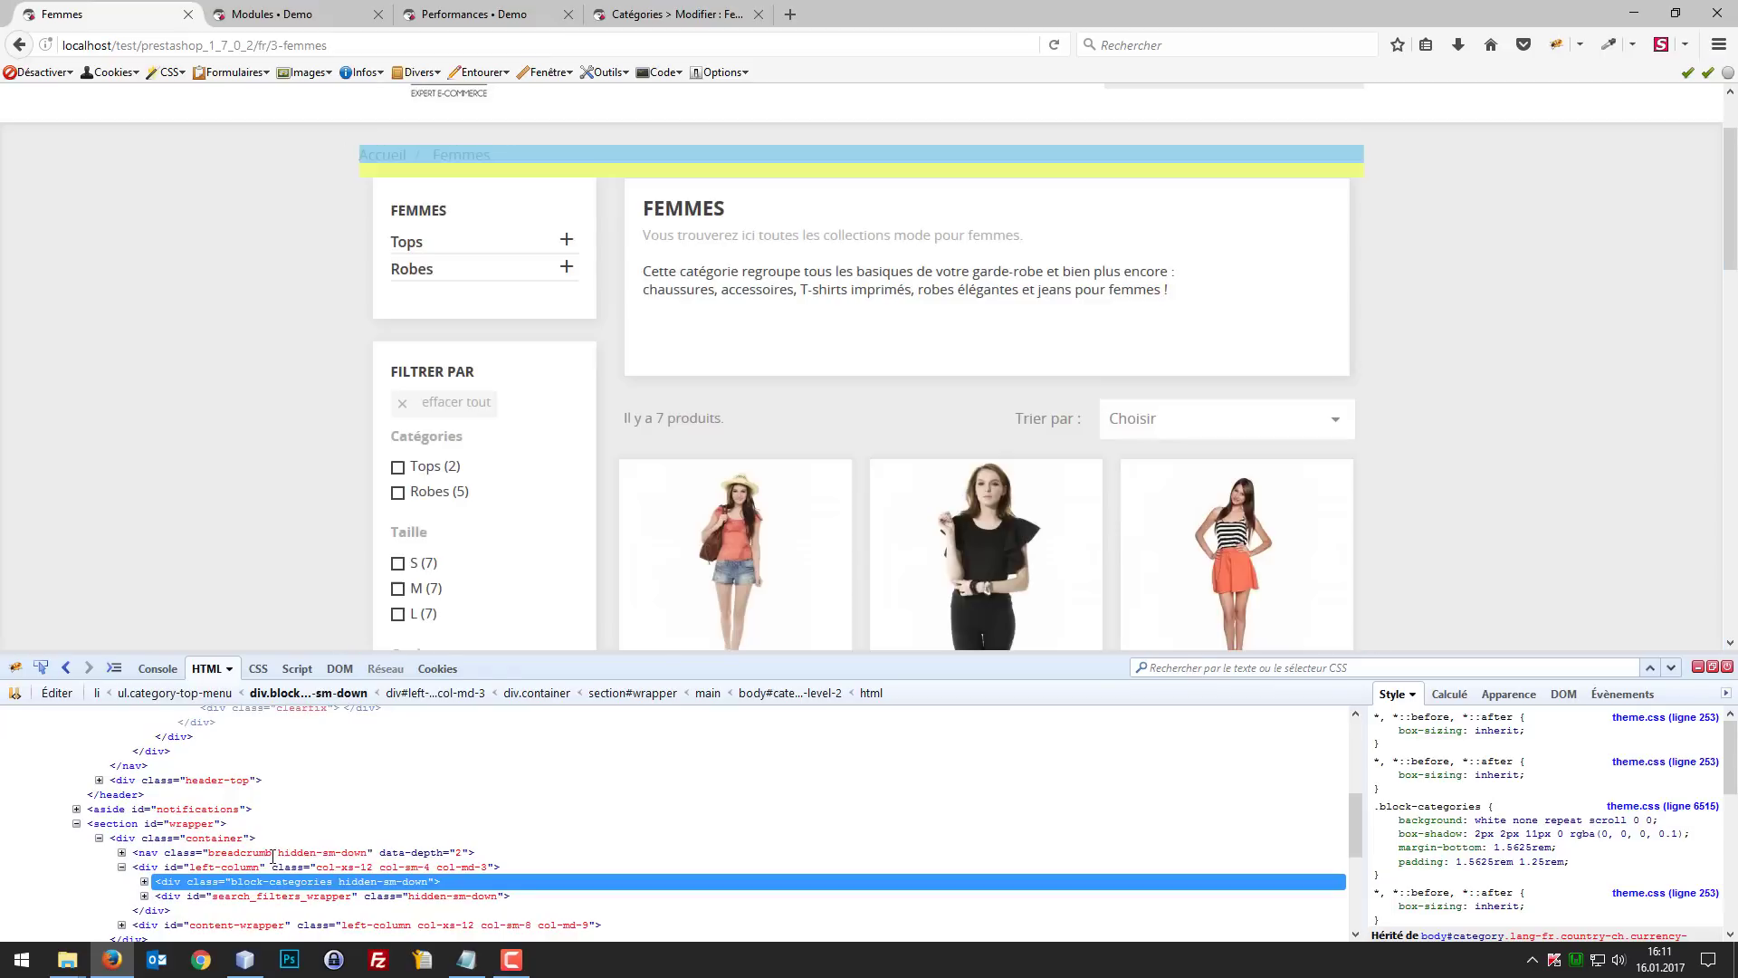
scroll(653, 416, up, 1)
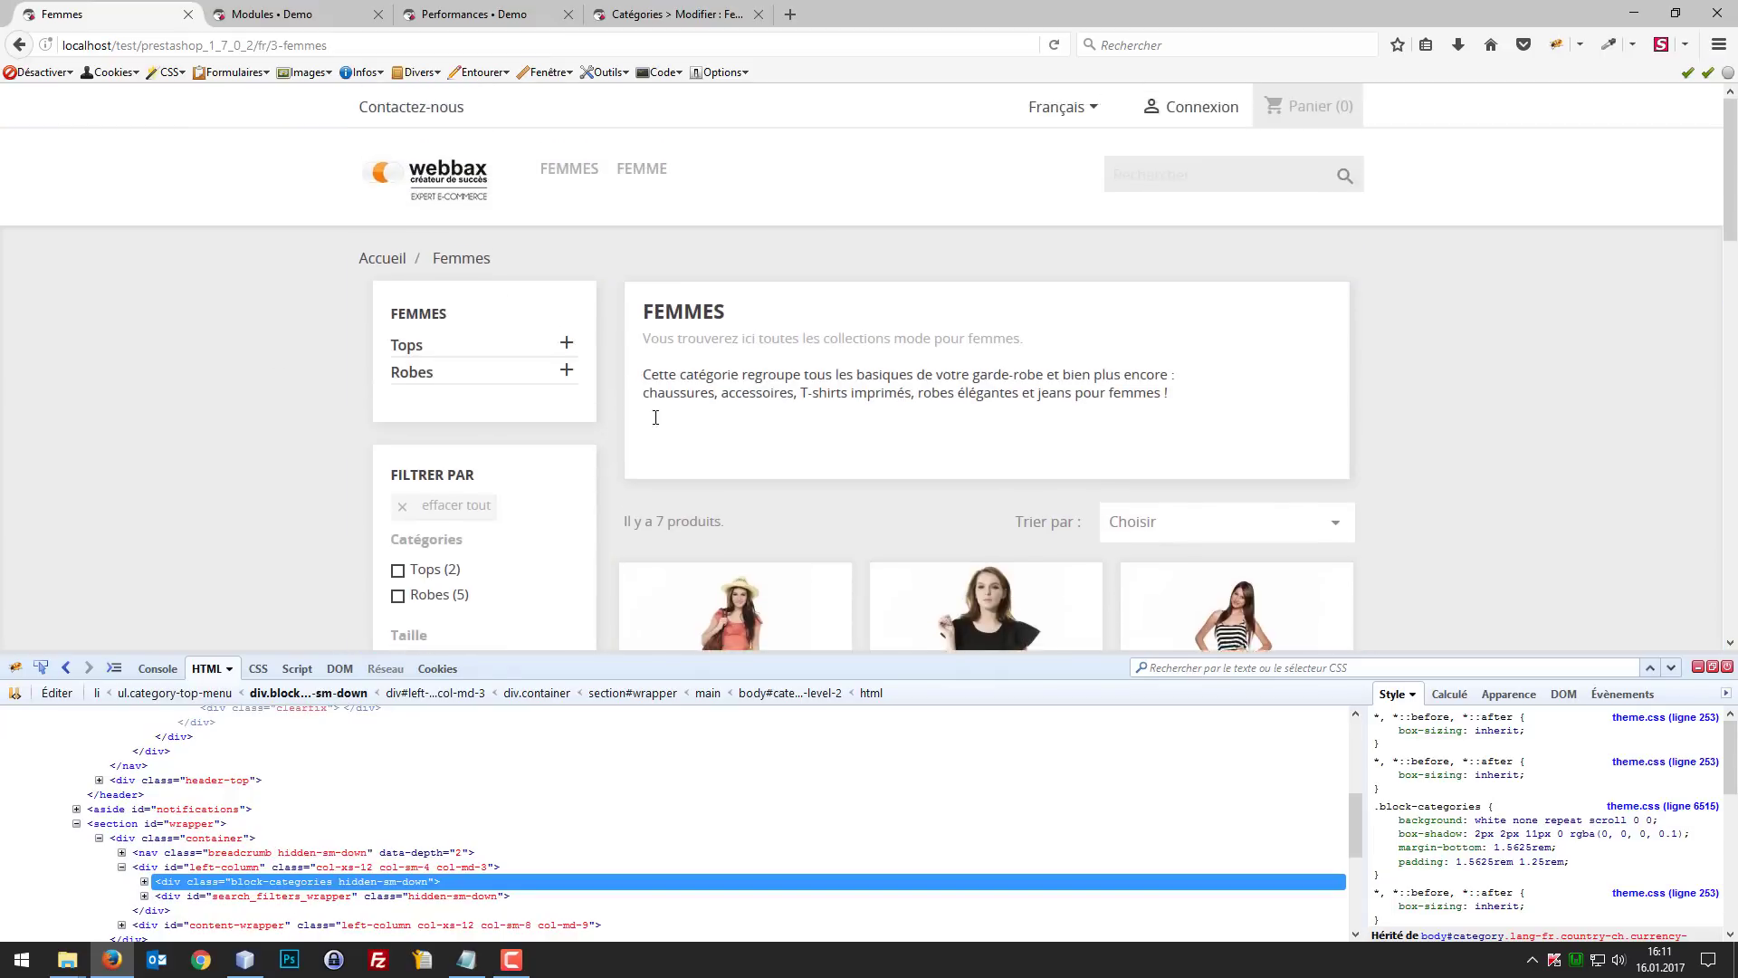
scroll(905, 322, down, 14)
scroll(779, 309, up, 15)
Step: Open the back office's Modules & Services page in a new tab and close the Firebug inspector there
click(322, 9)
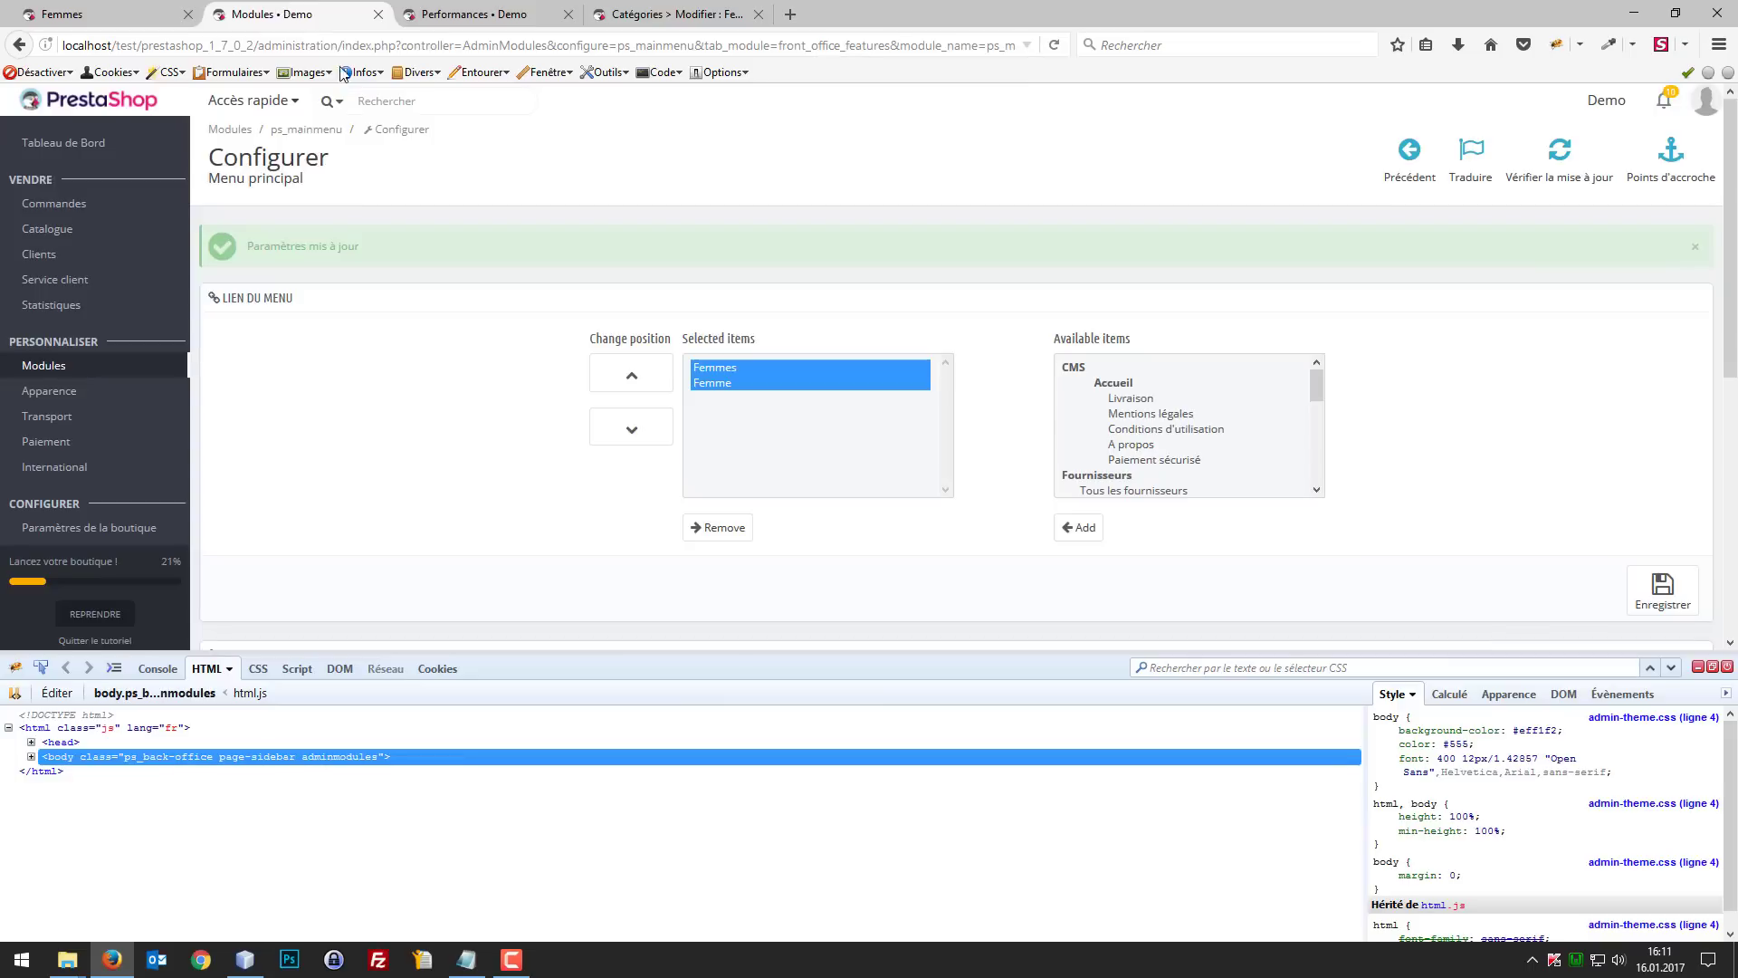
right_click(99, 366)
click(233, 359)
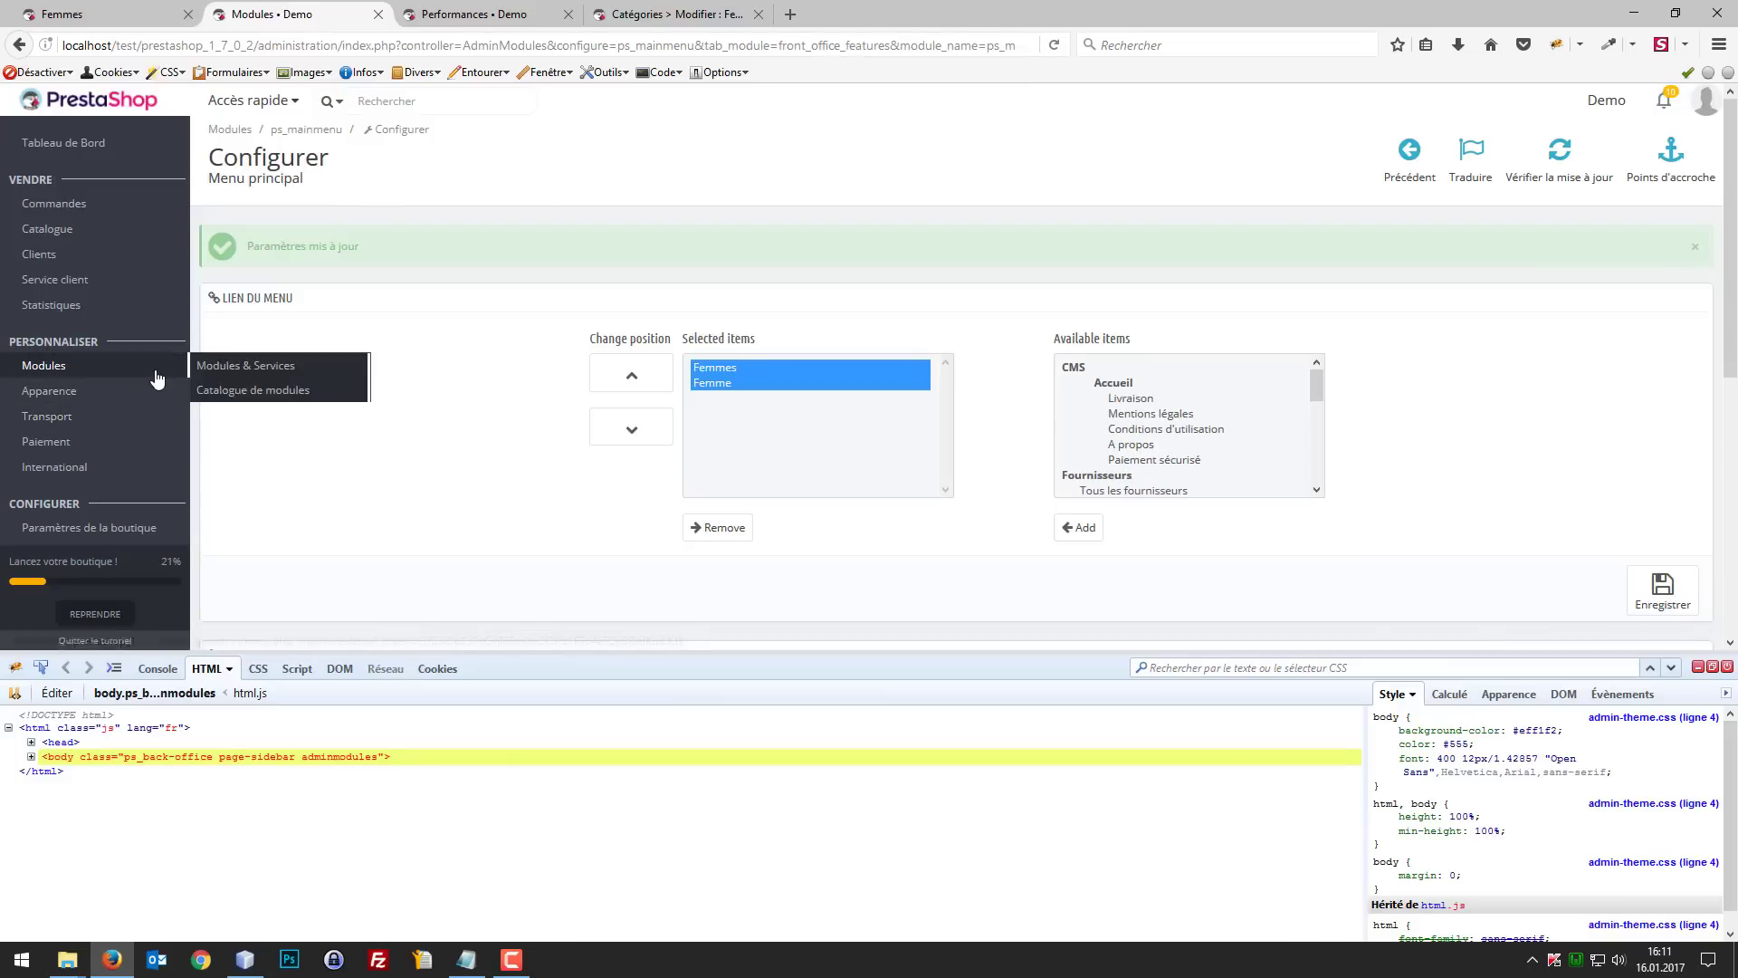
right_click(155, 369)
right_click(217, 368)
click(258, 380)
click(483, 11)
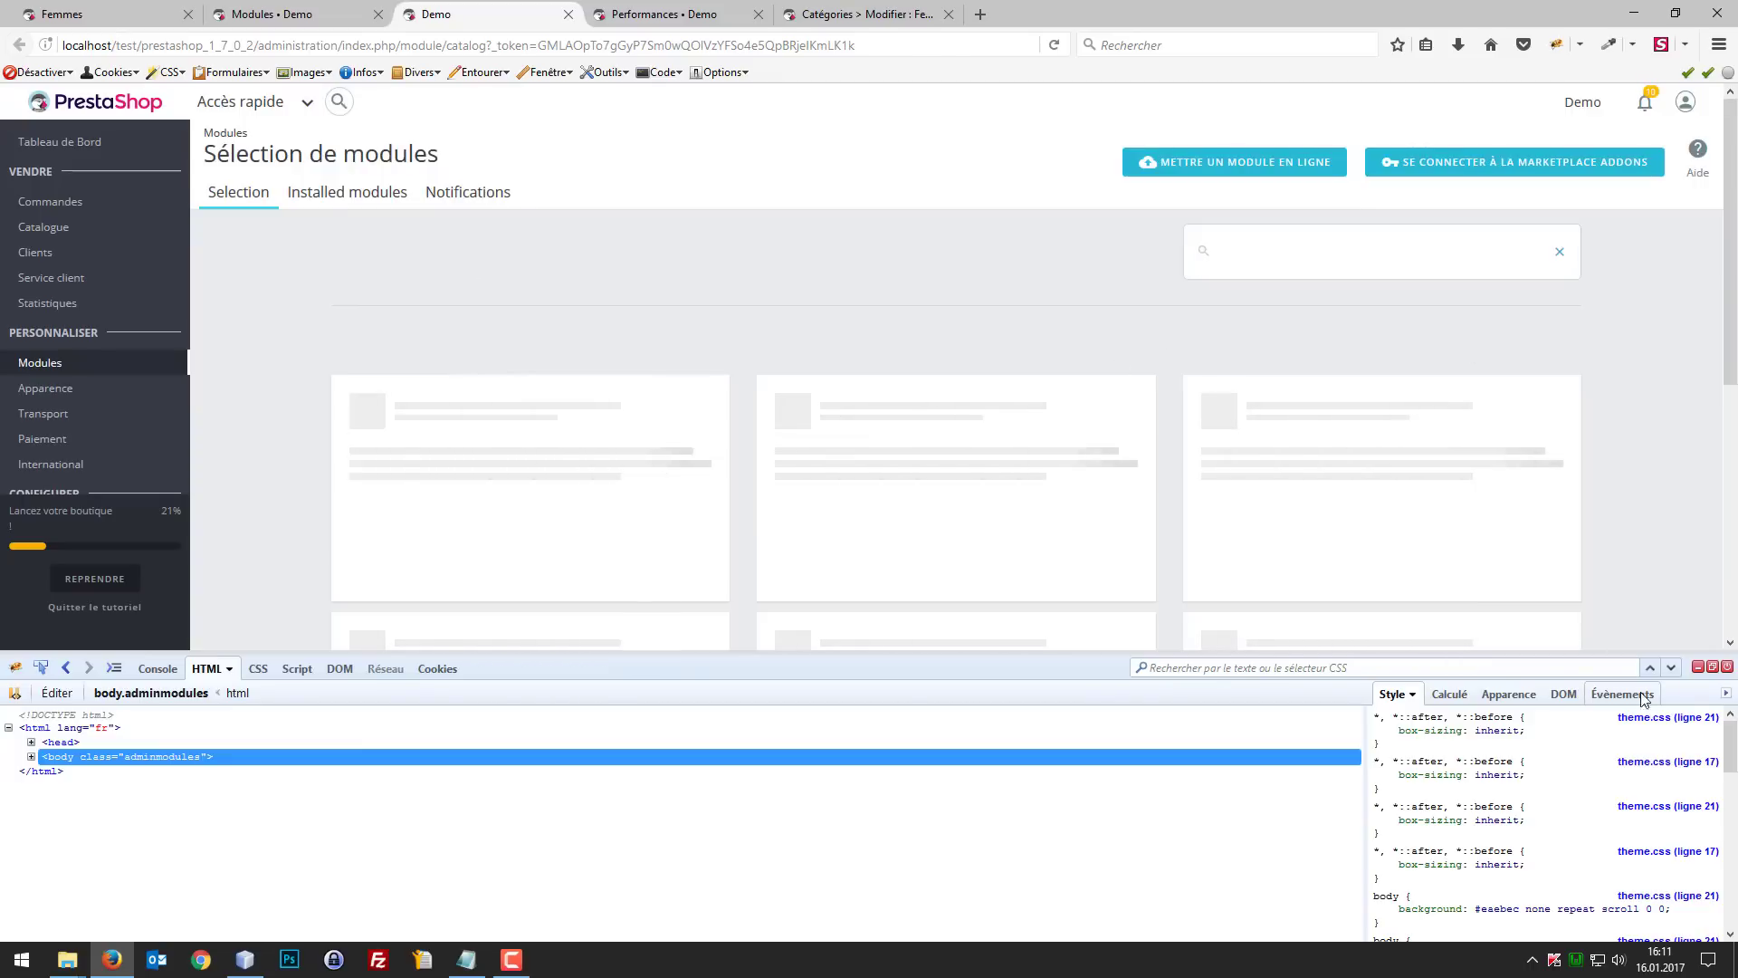
click(1698, 667)
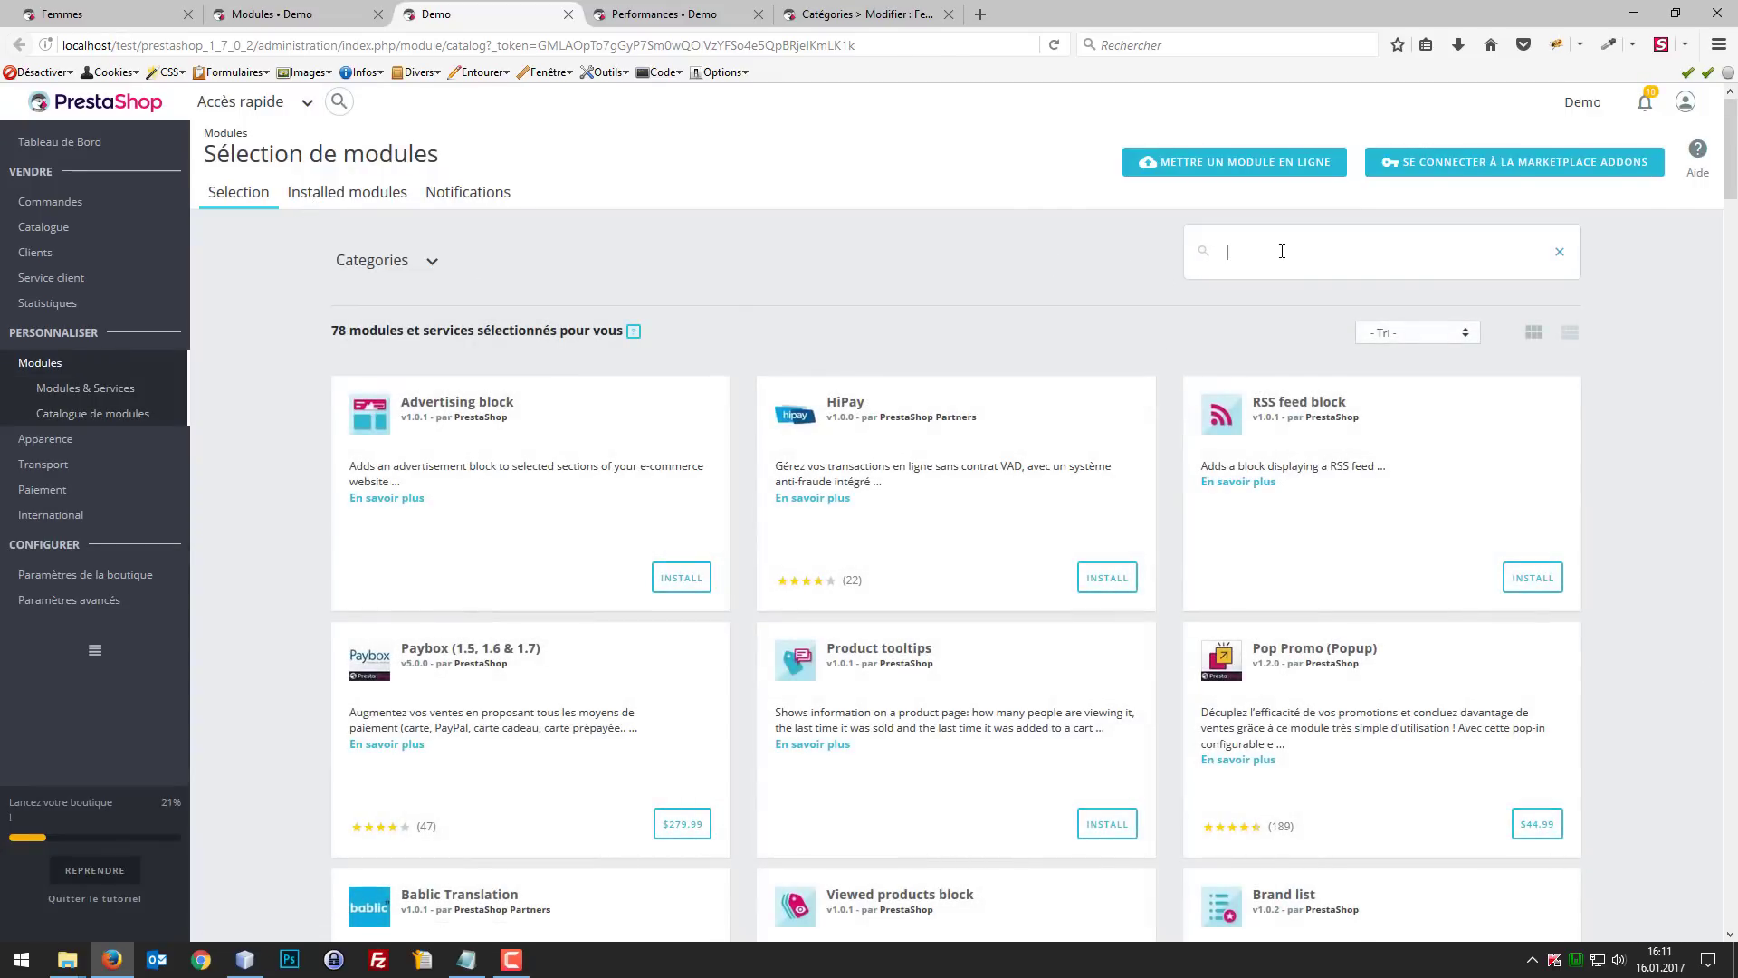
Step: Search the module selection for "catego", and the installed modules for "categor"
key(Return)
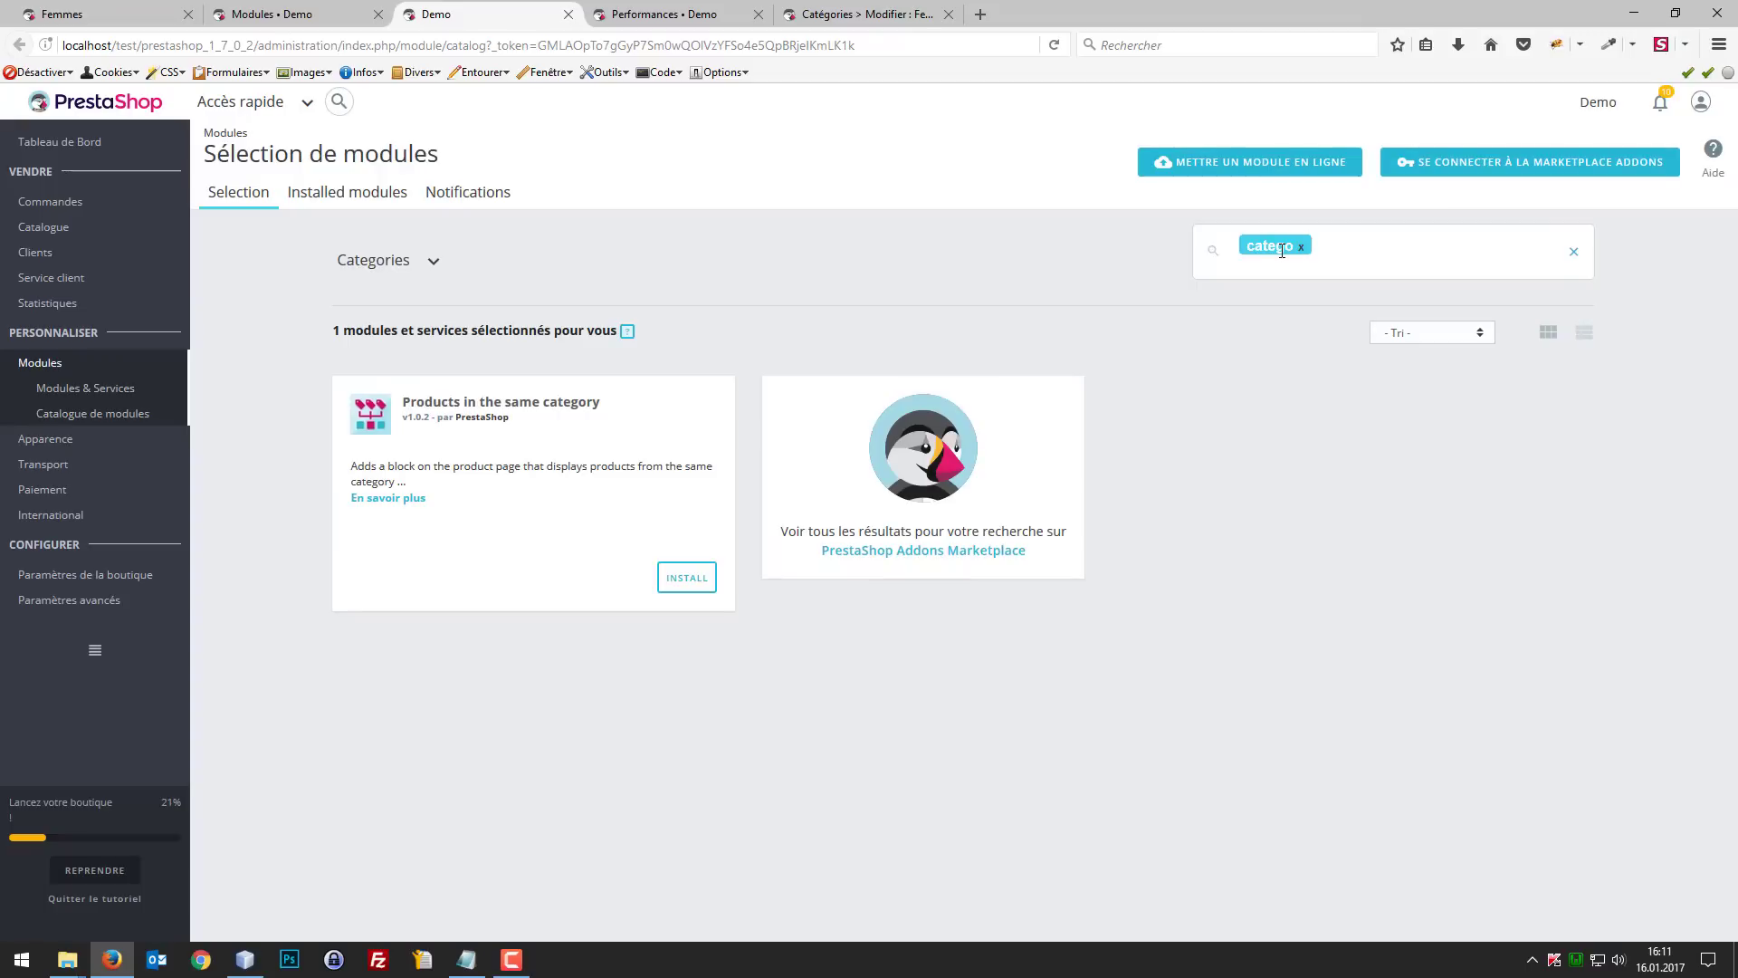
click(333, 200)
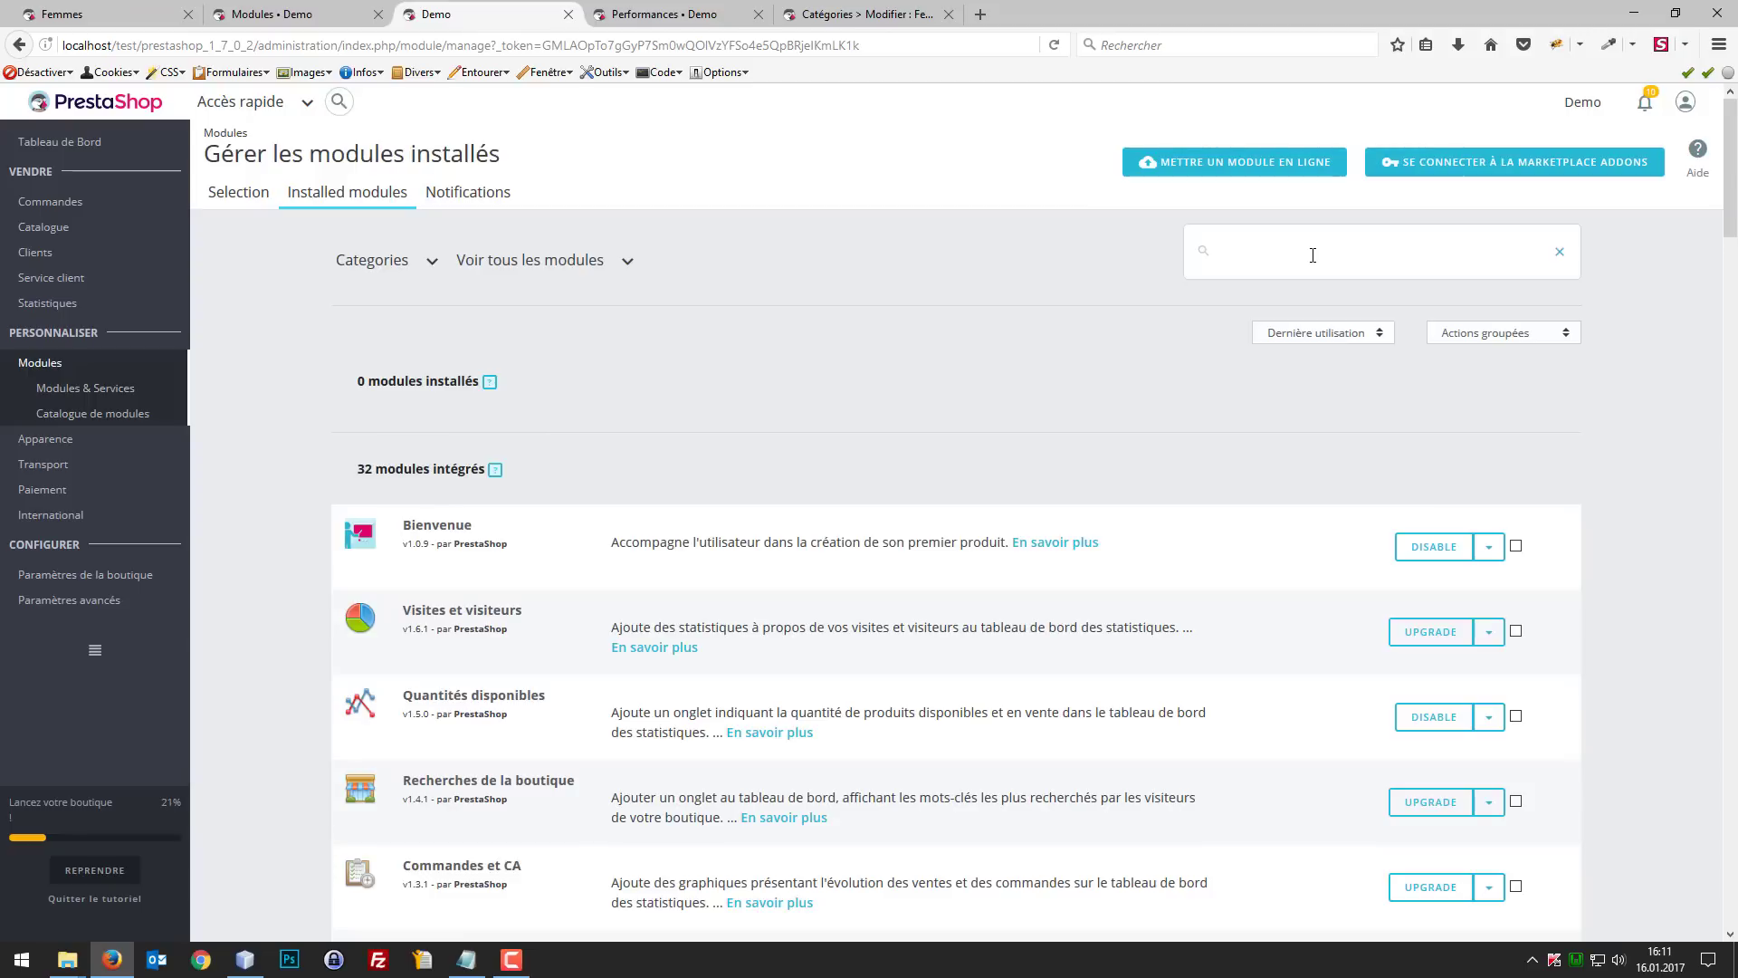
key(Return)
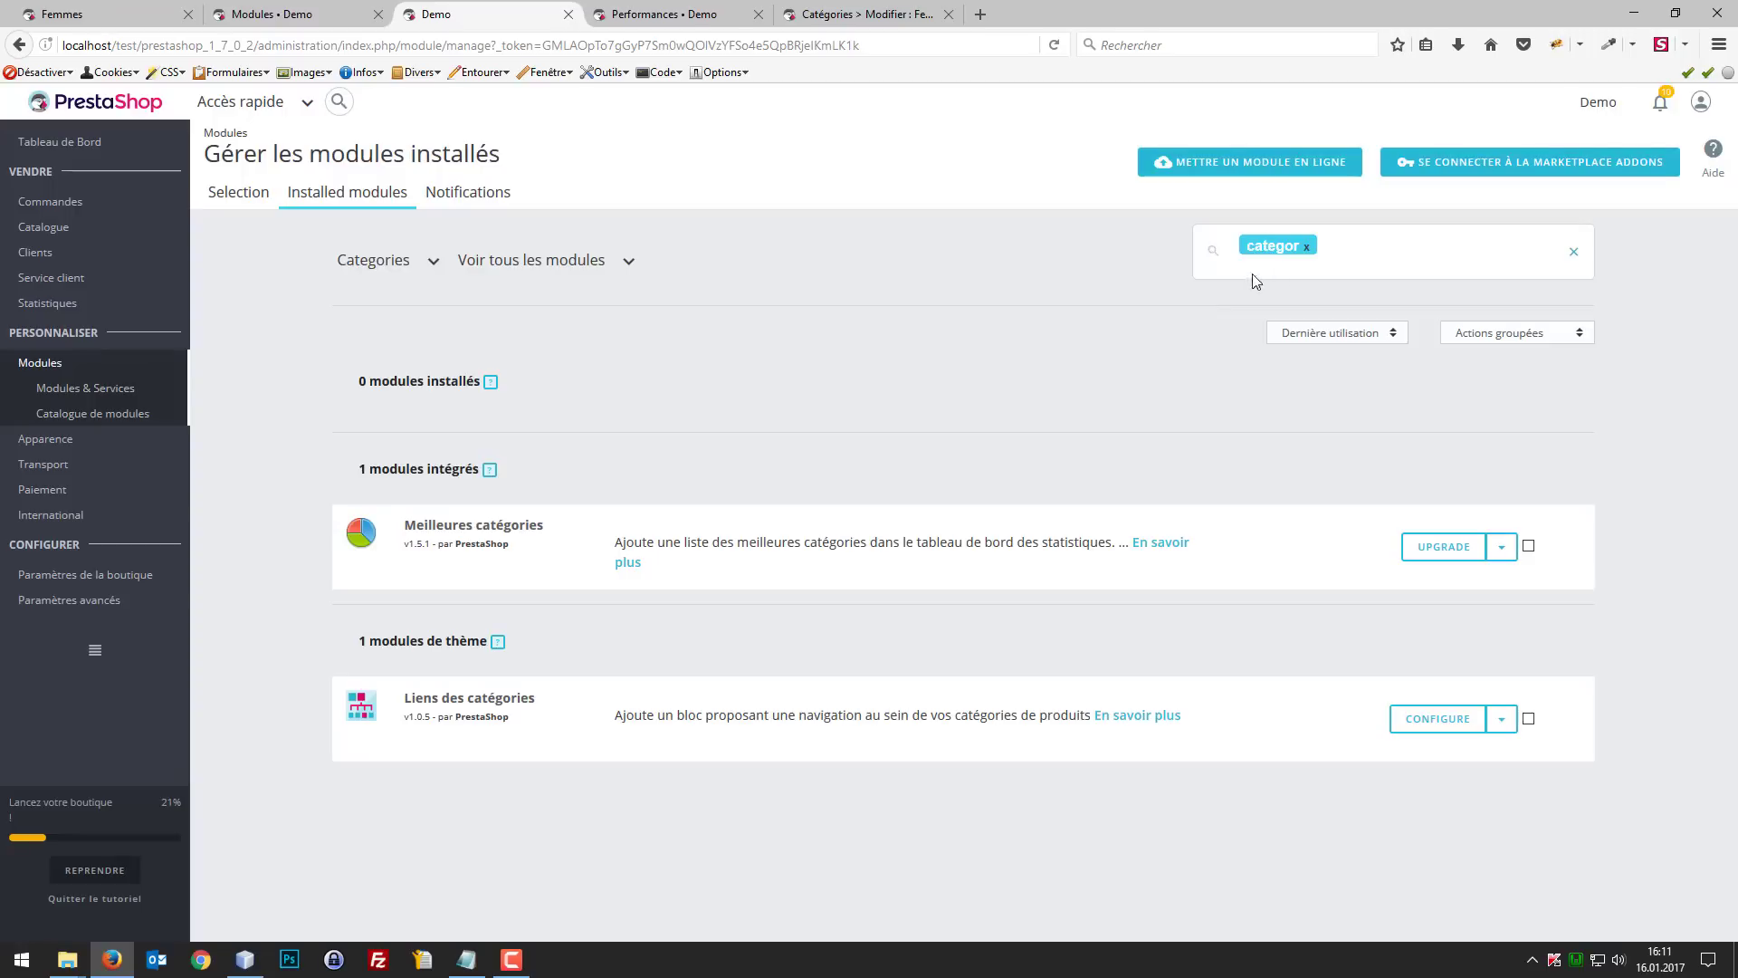
Step: Search the installed modules for "bloc" and look through the results for the category links module
click(1307, 247)
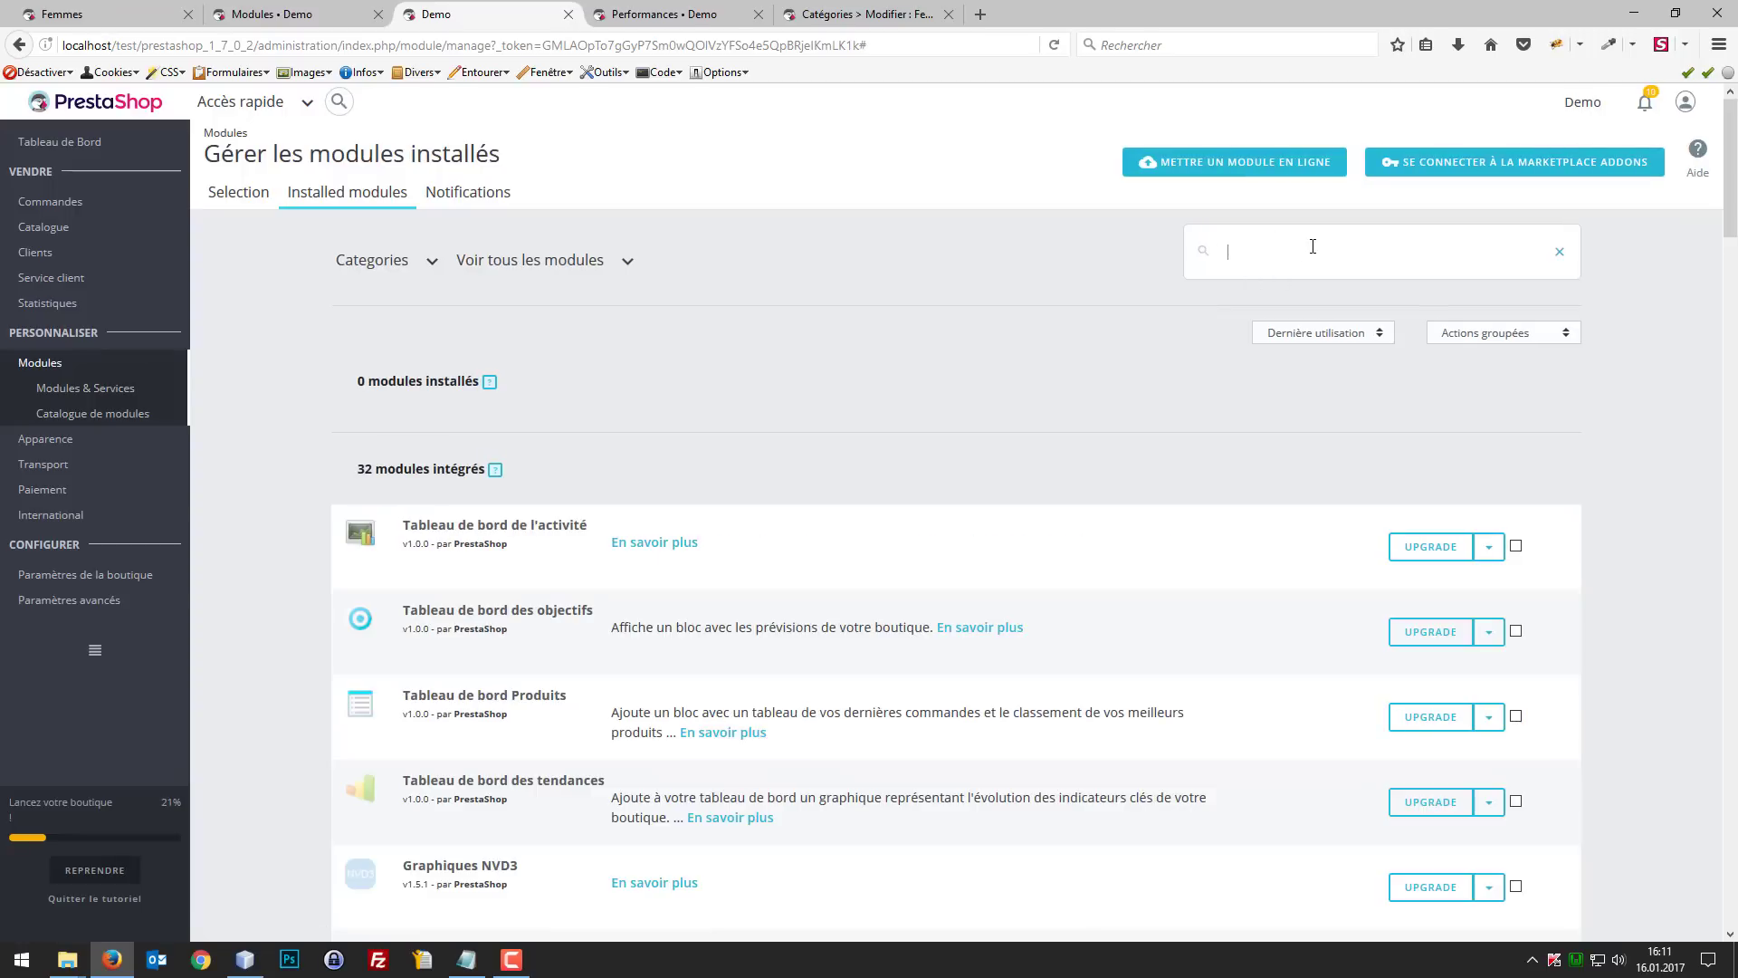
key(Return)
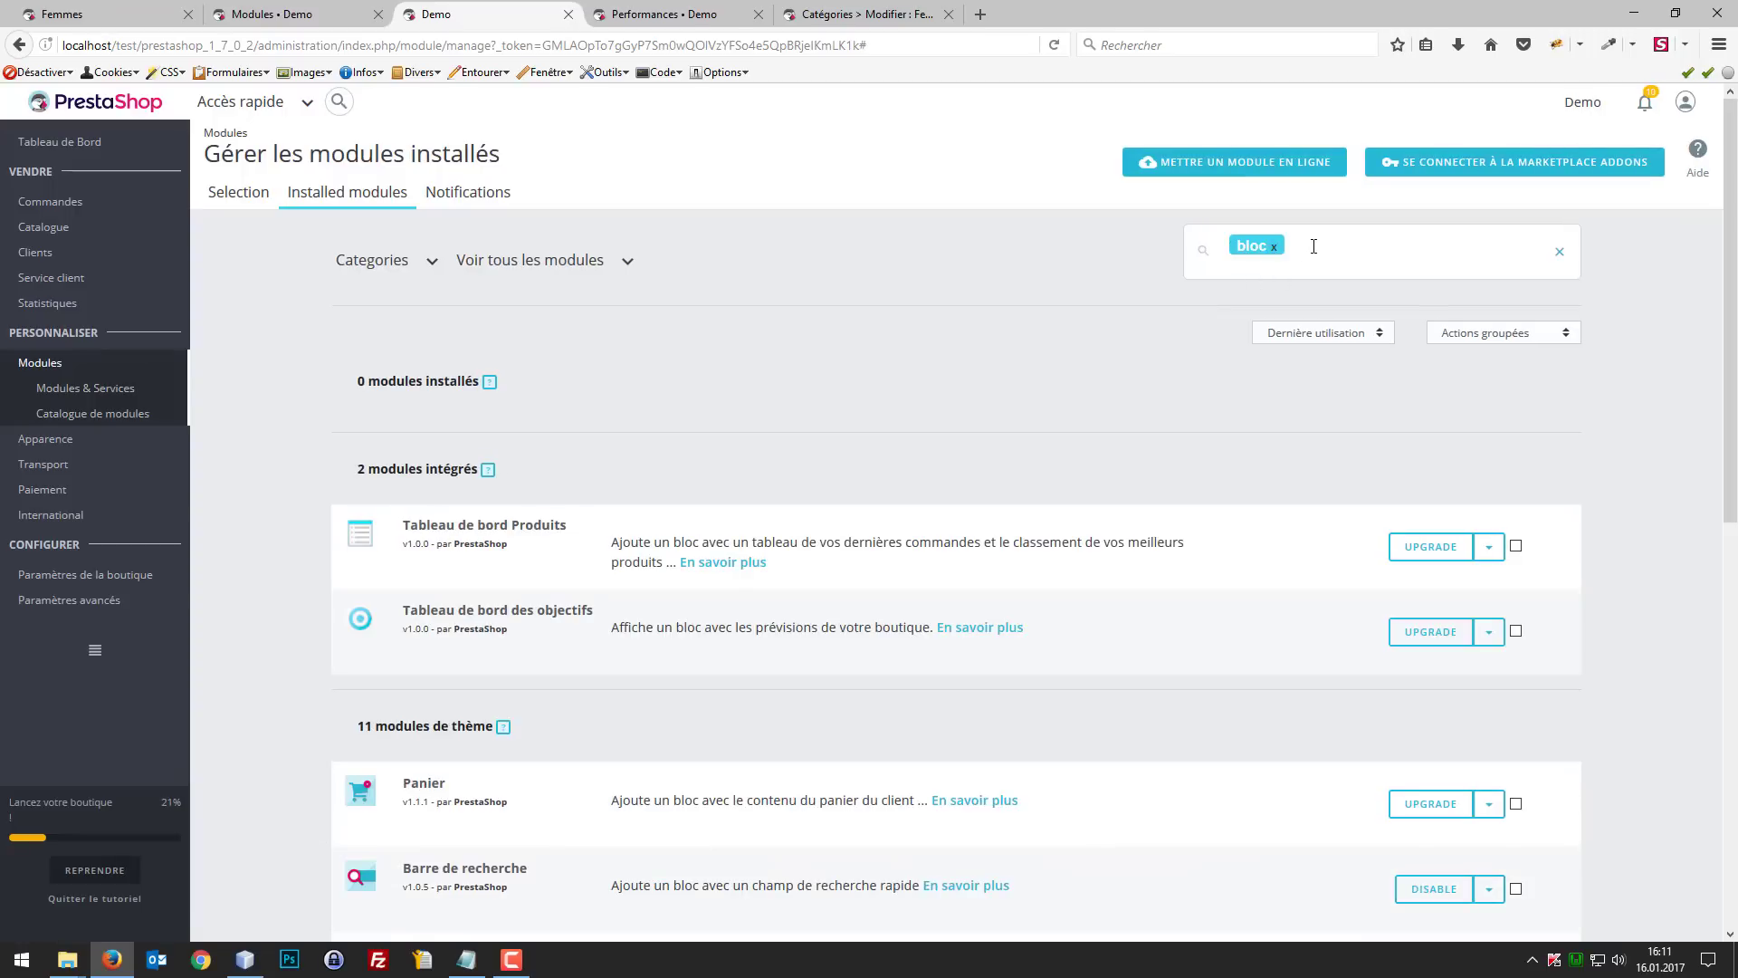
scroll(1206, 582, down, 5)
scroll(1210, 583, down, 4)
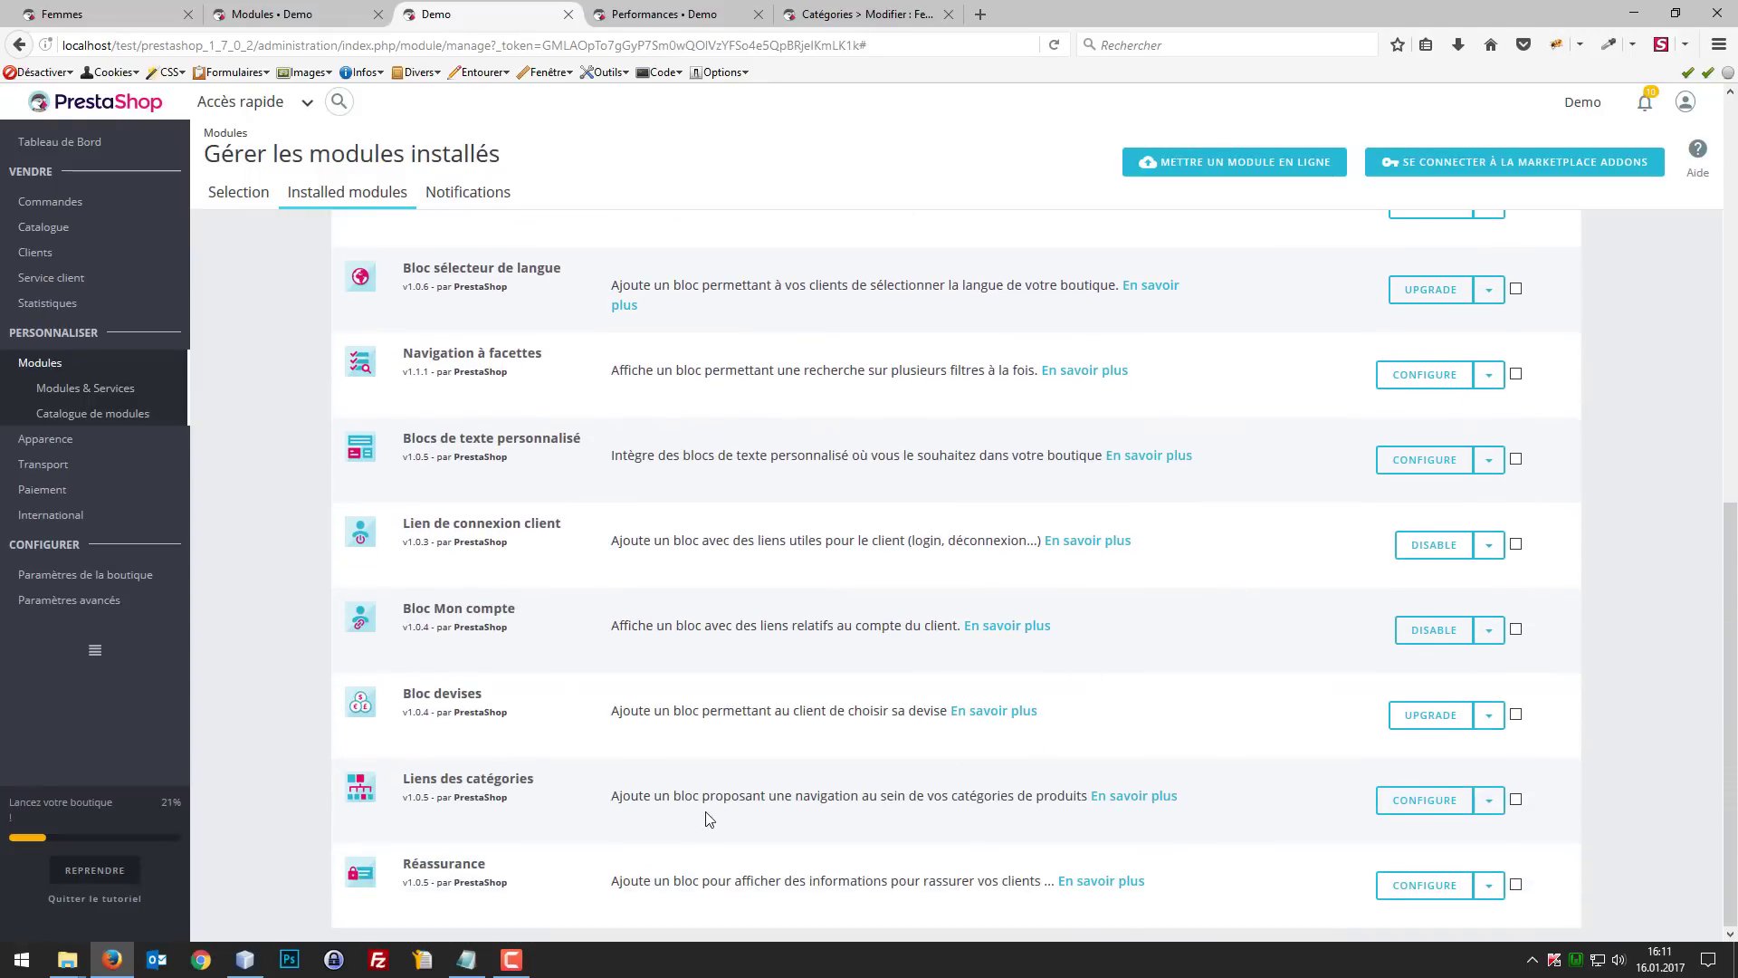
Step: Try to open the Liens des catégories configuration, and find "catego" in the page text
click(1403, 811)
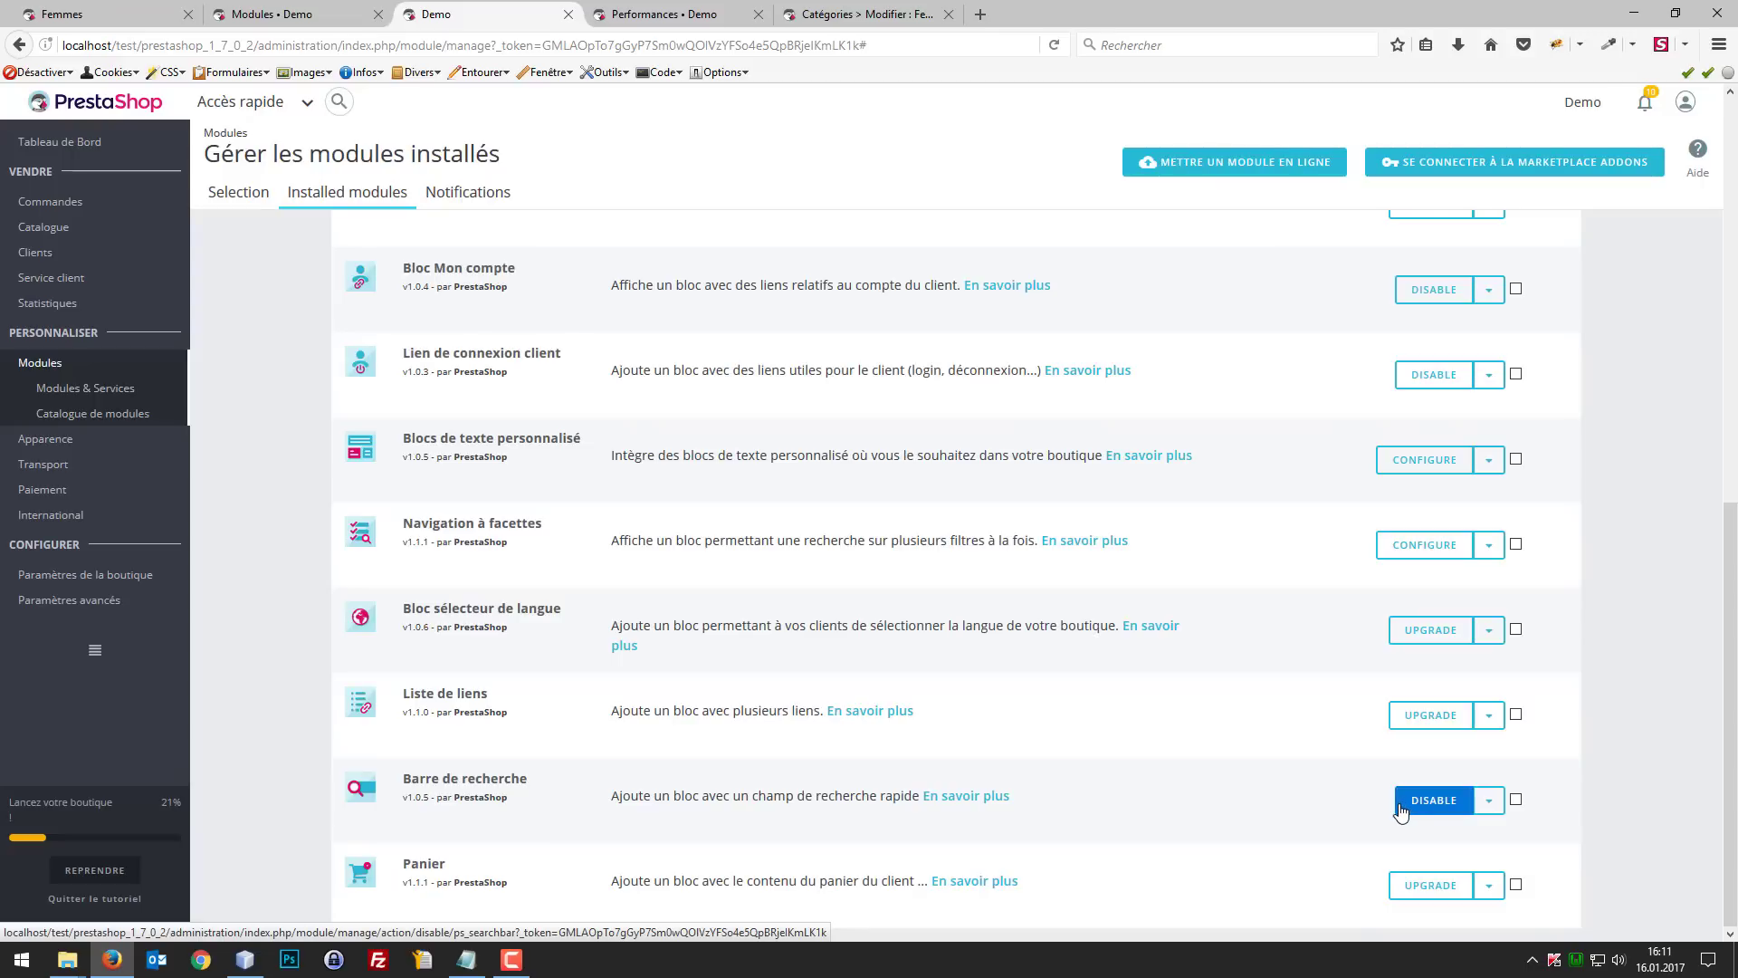
key(ctrl+f)
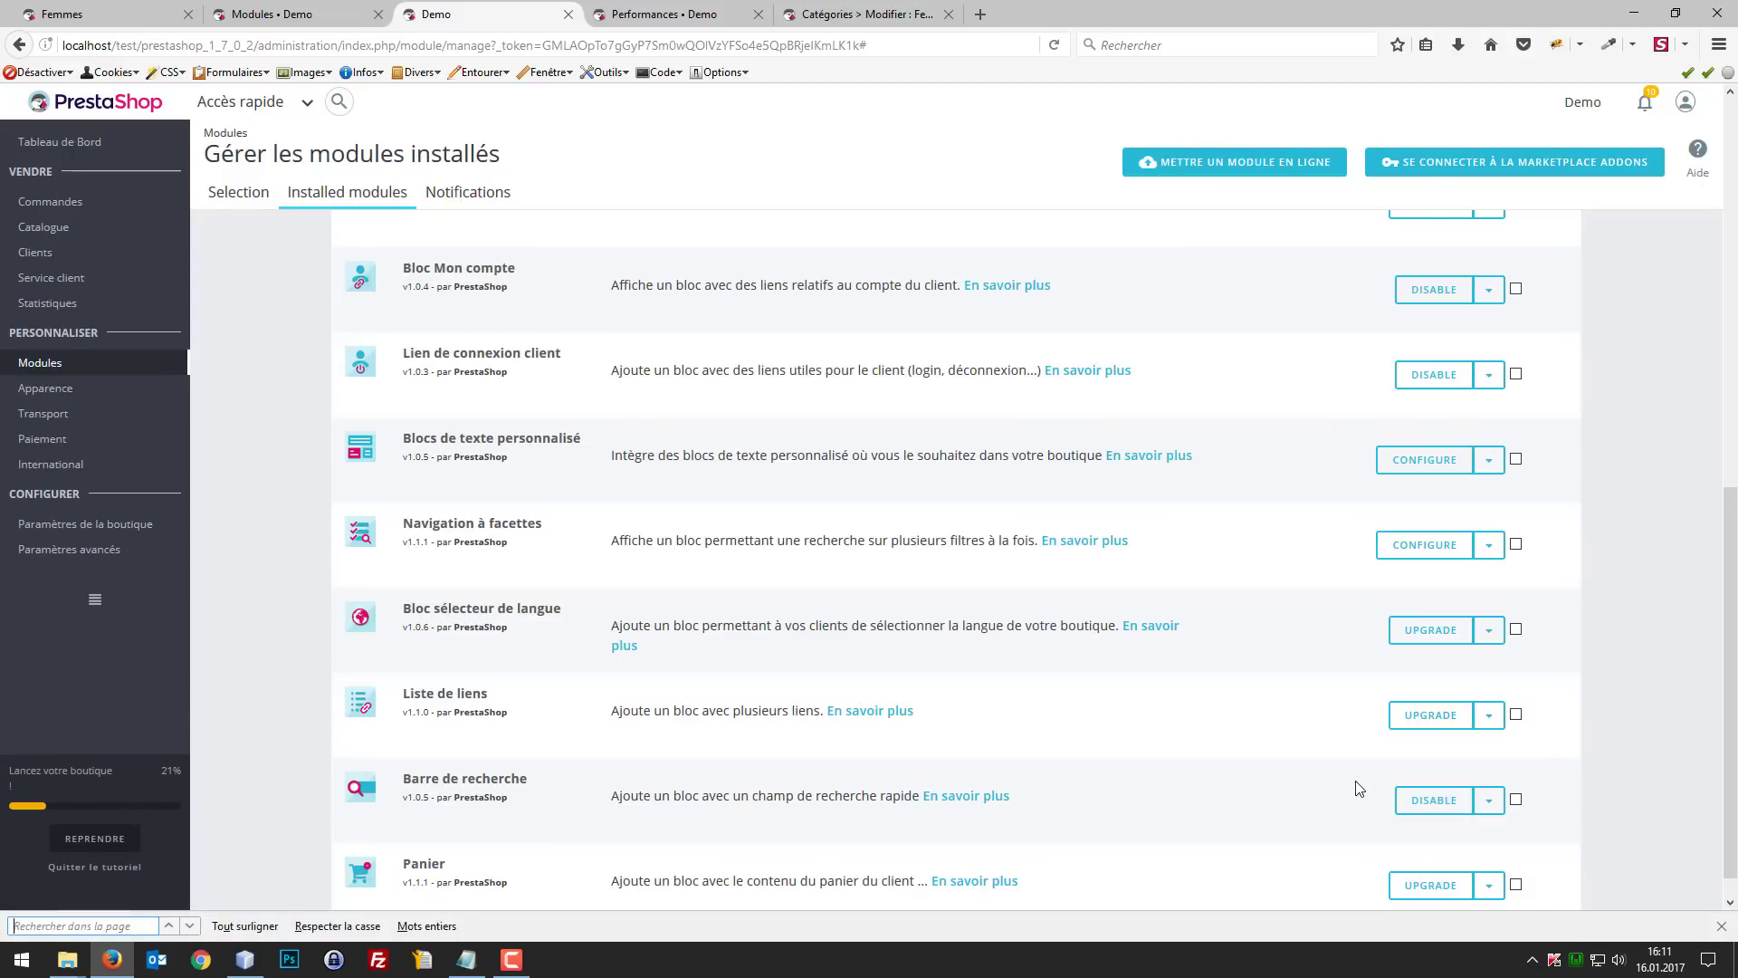
text(categog)
key(BackSpace)
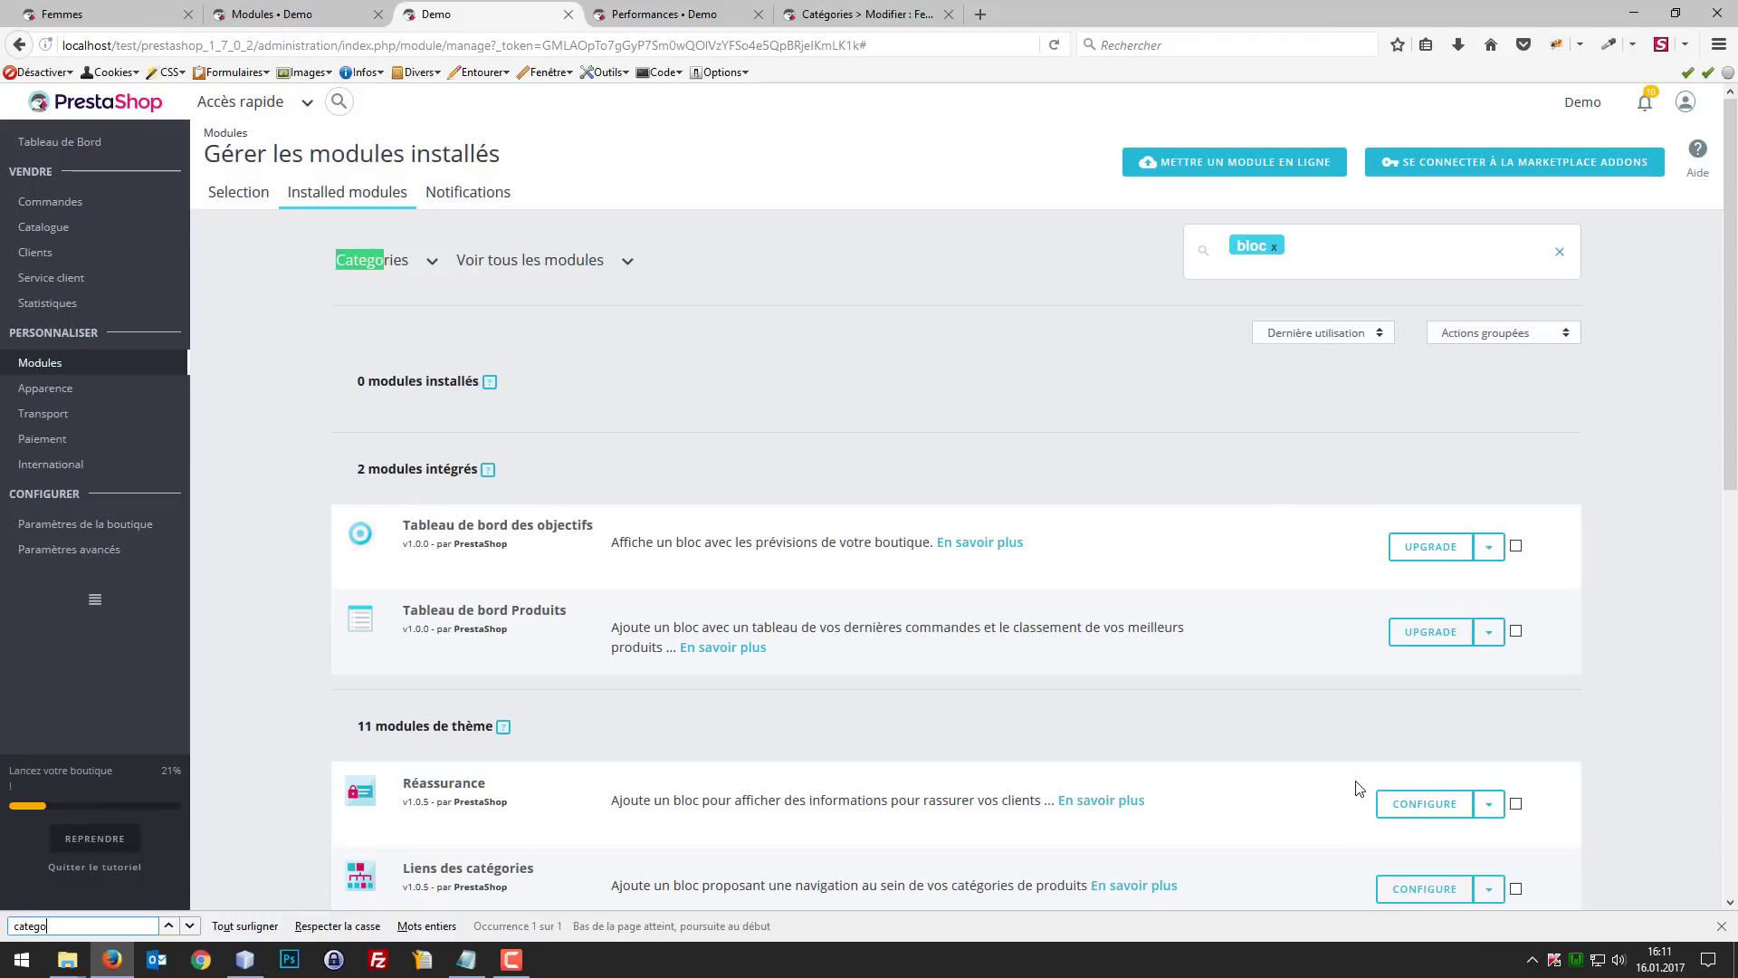
Step: Search the installed modules for "categori", and replace that filter with "catego"
click(1273, 247)
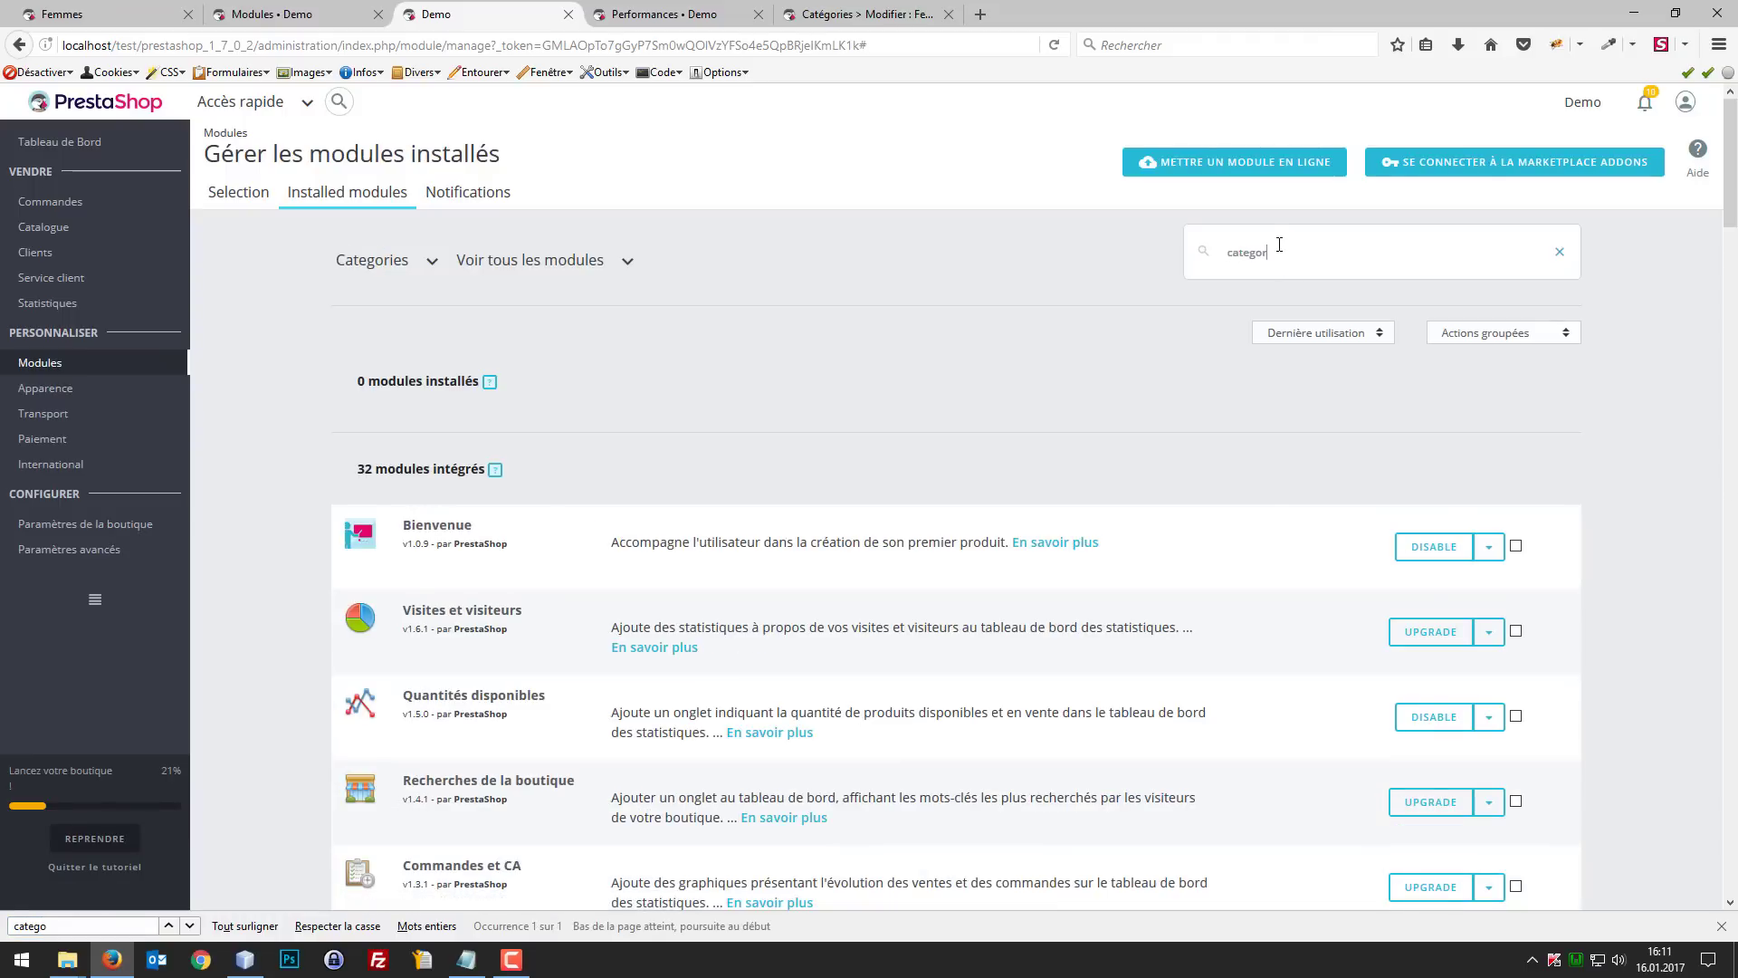
key(Return)
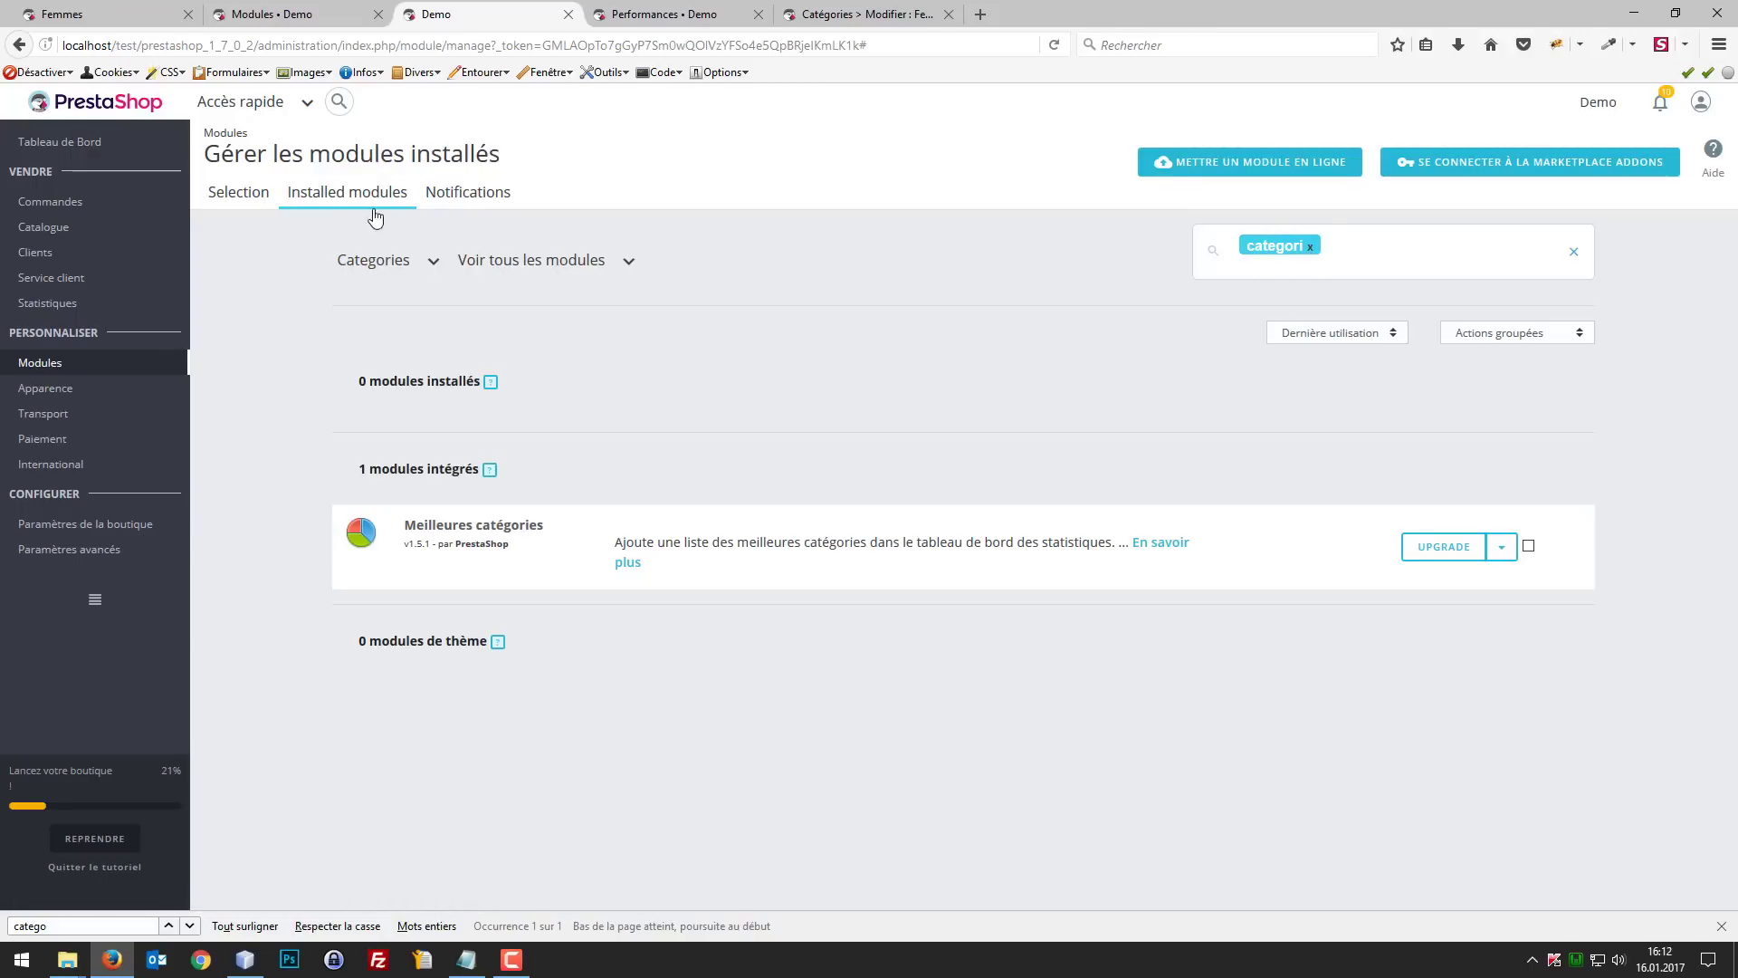
click(1309, 251)
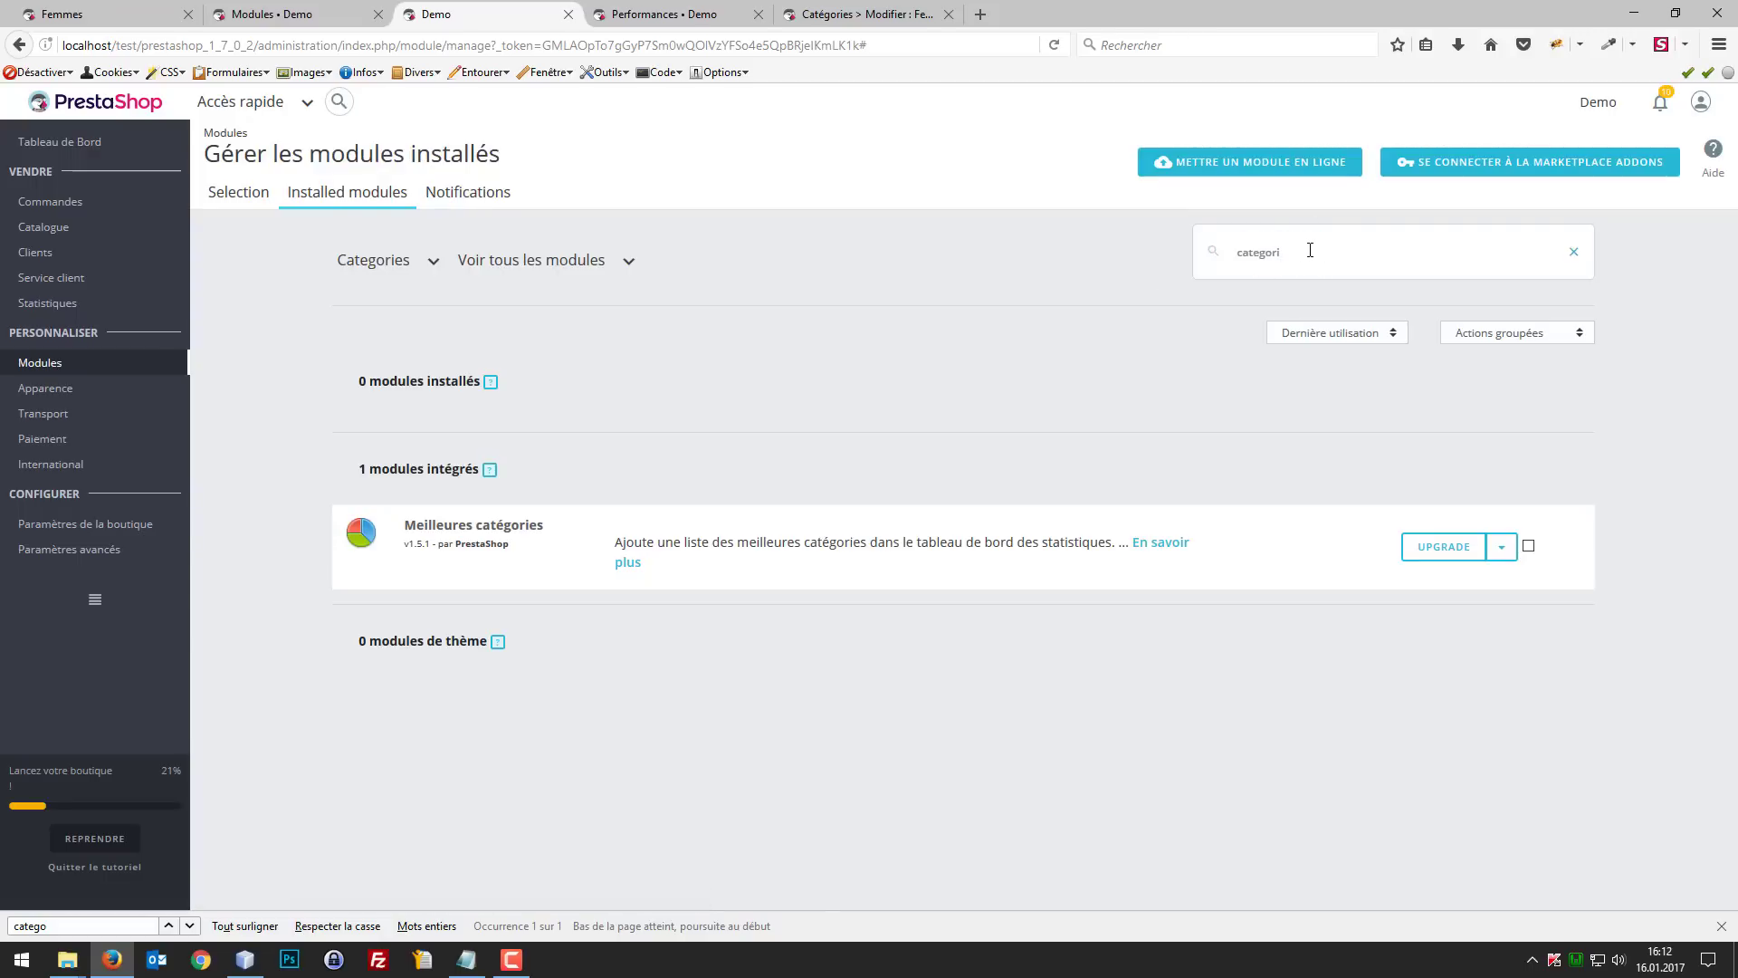
key(ctrl+a)
text(ca)
key(Return)
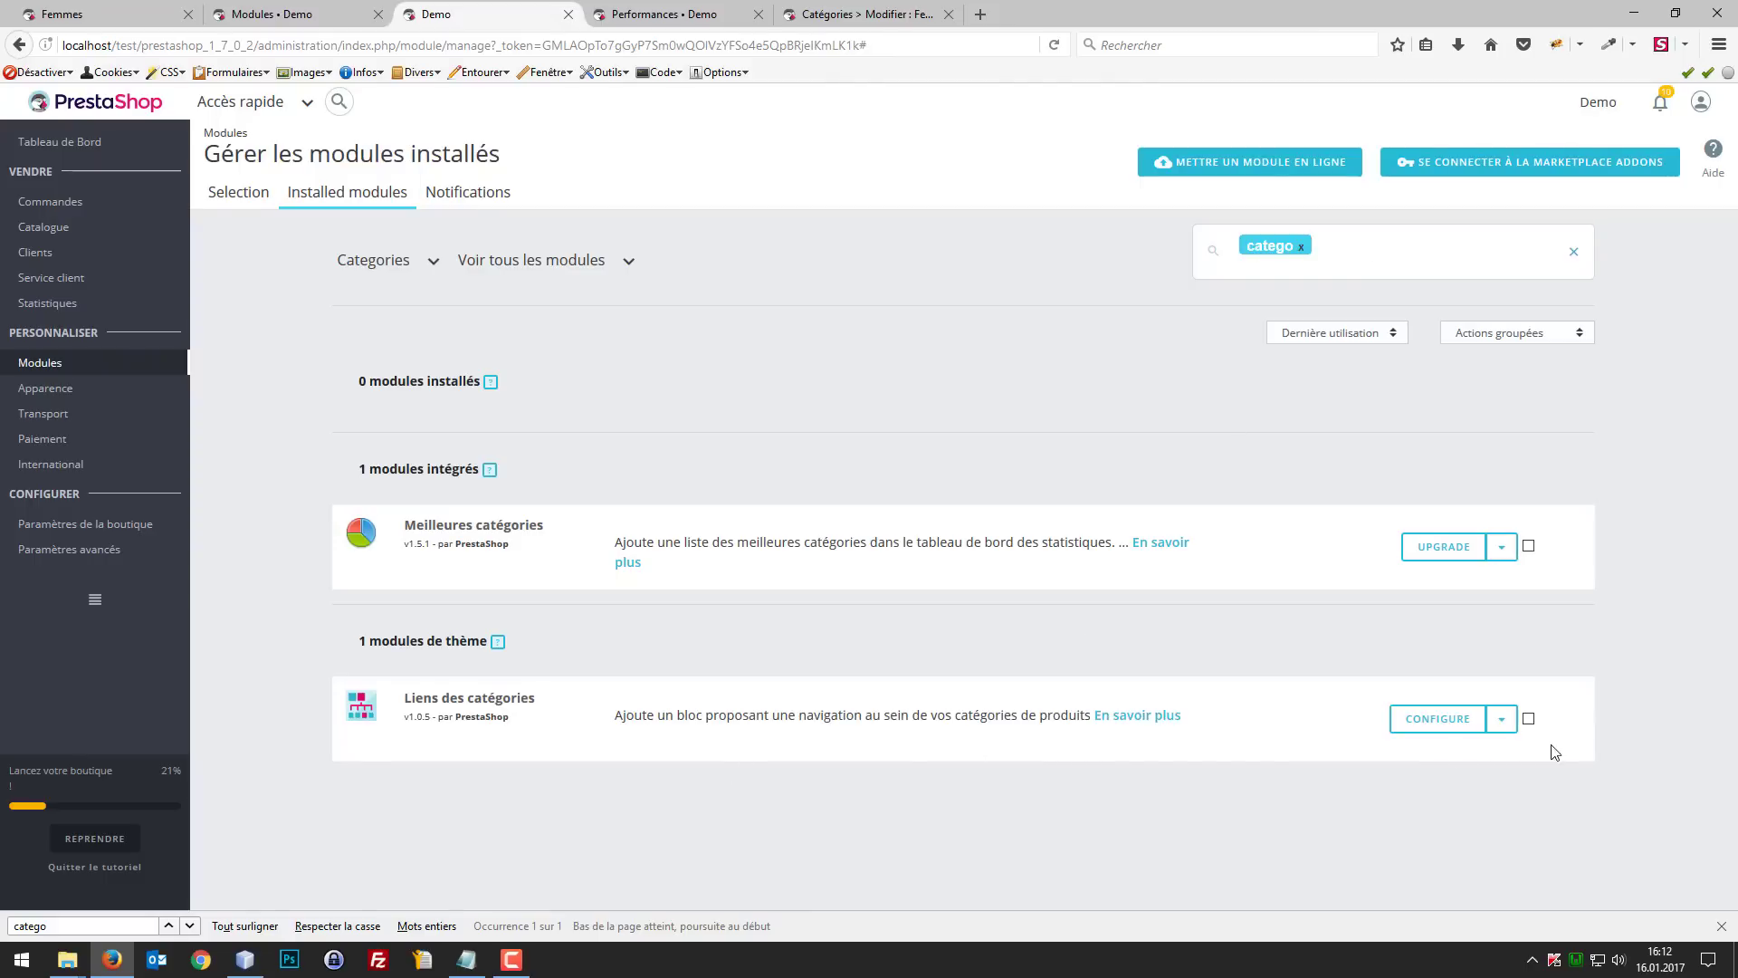
Step: Open the configuration page of the Liens des catégories module
click(1455, 721)
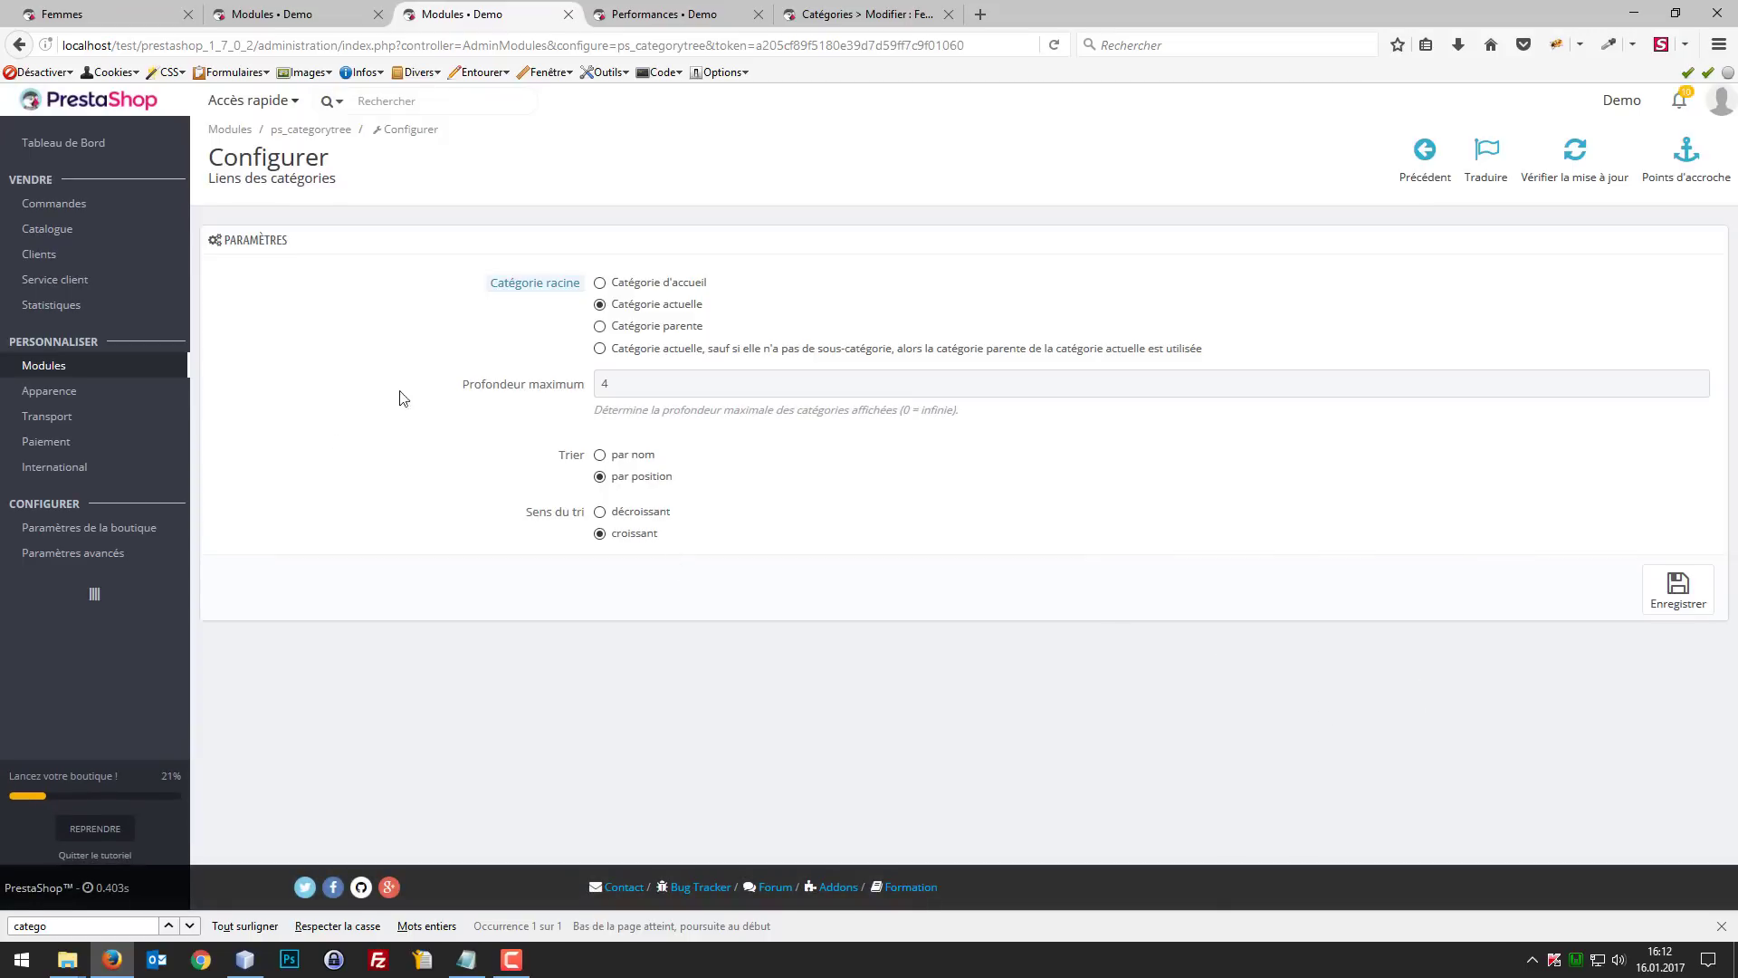
click(269, 13)
click(444, 13)
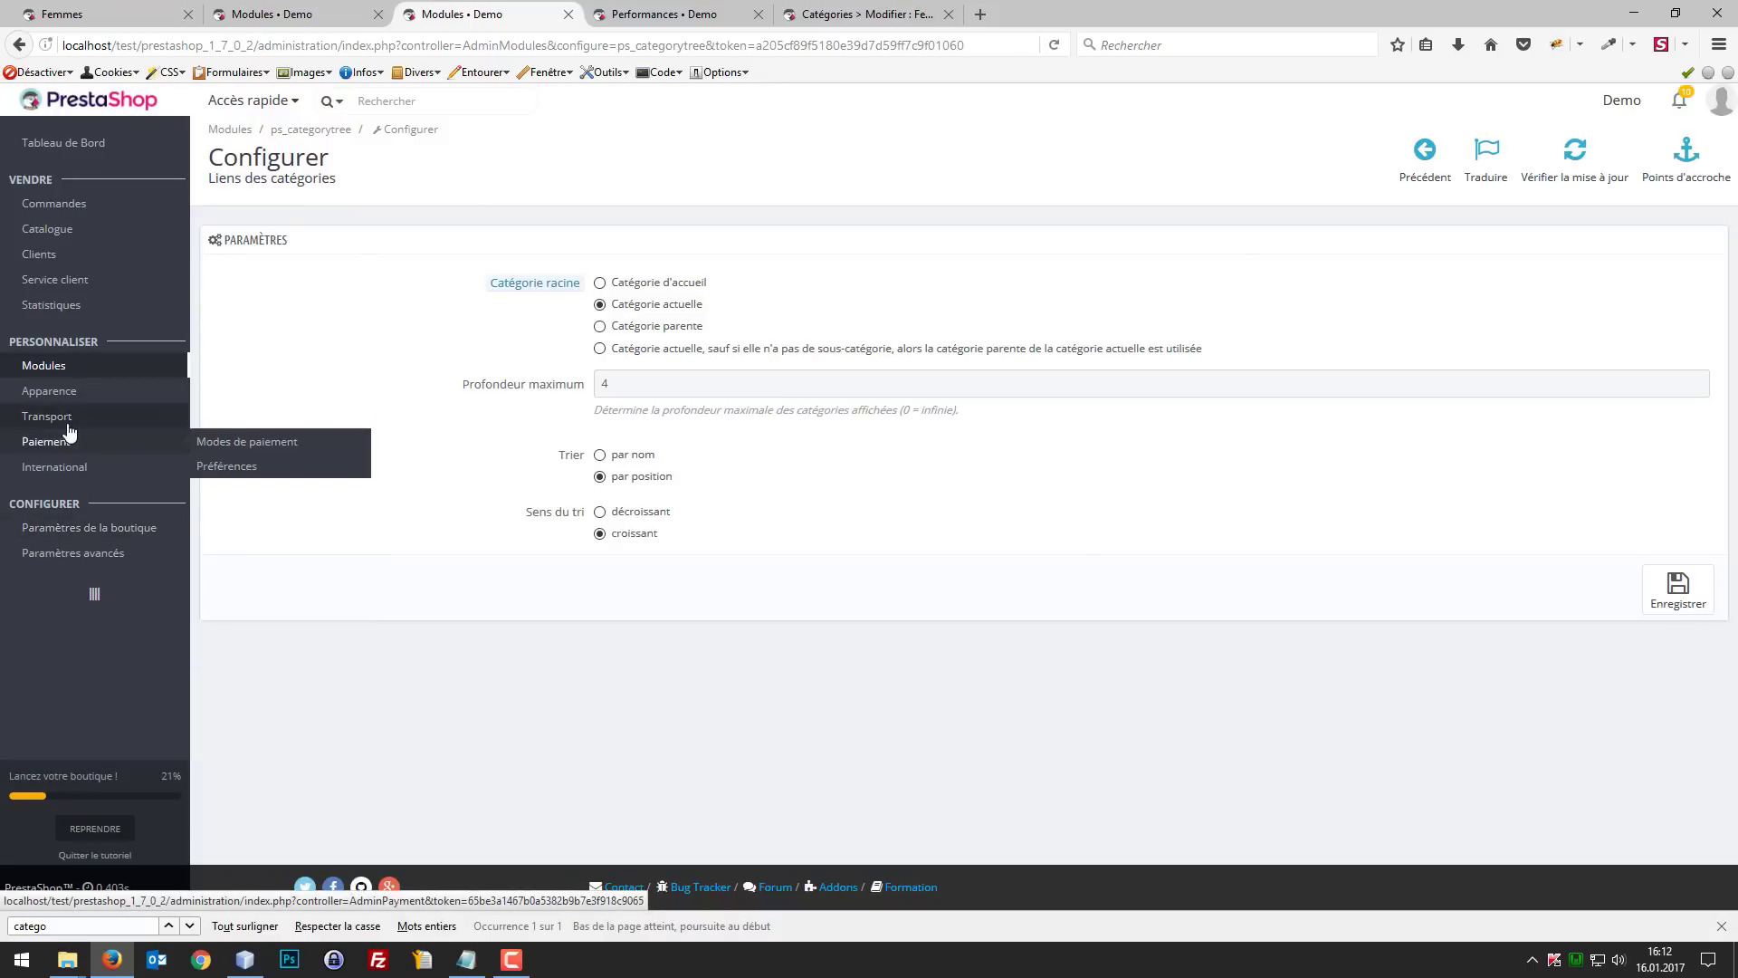
Step: Open the module Positions page in a new tab and find "left" in it to locate the left column hook
mouse_move(83, 399)
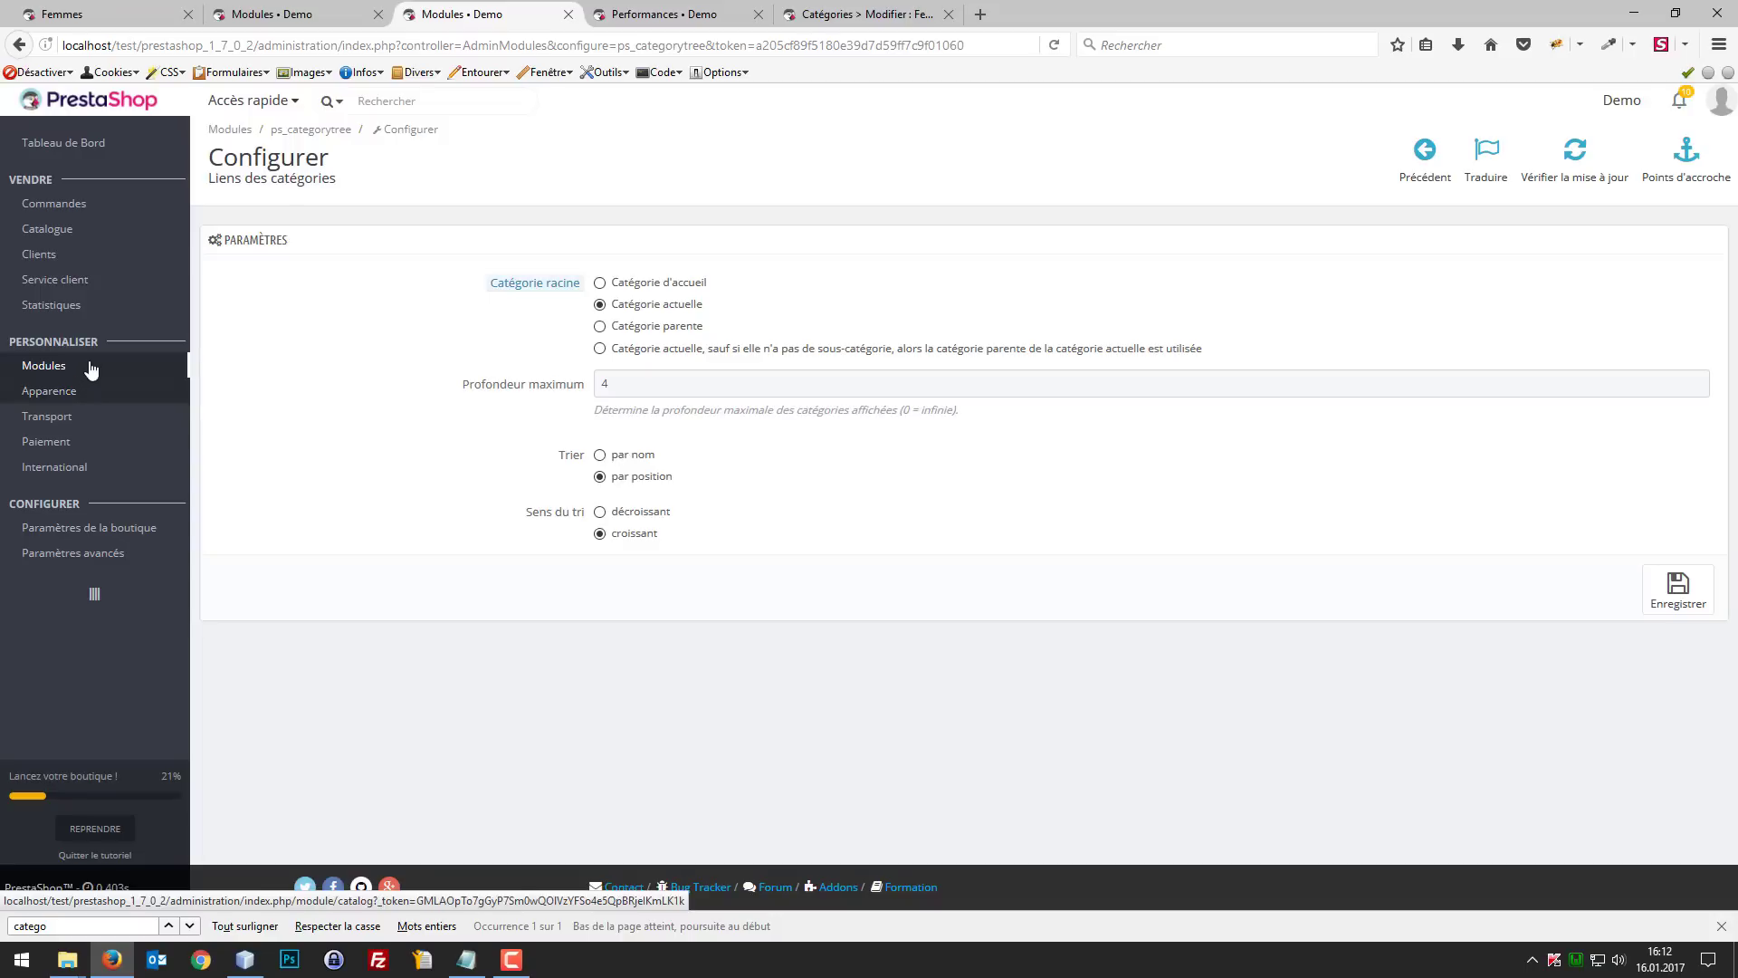
right_click(223, 472)
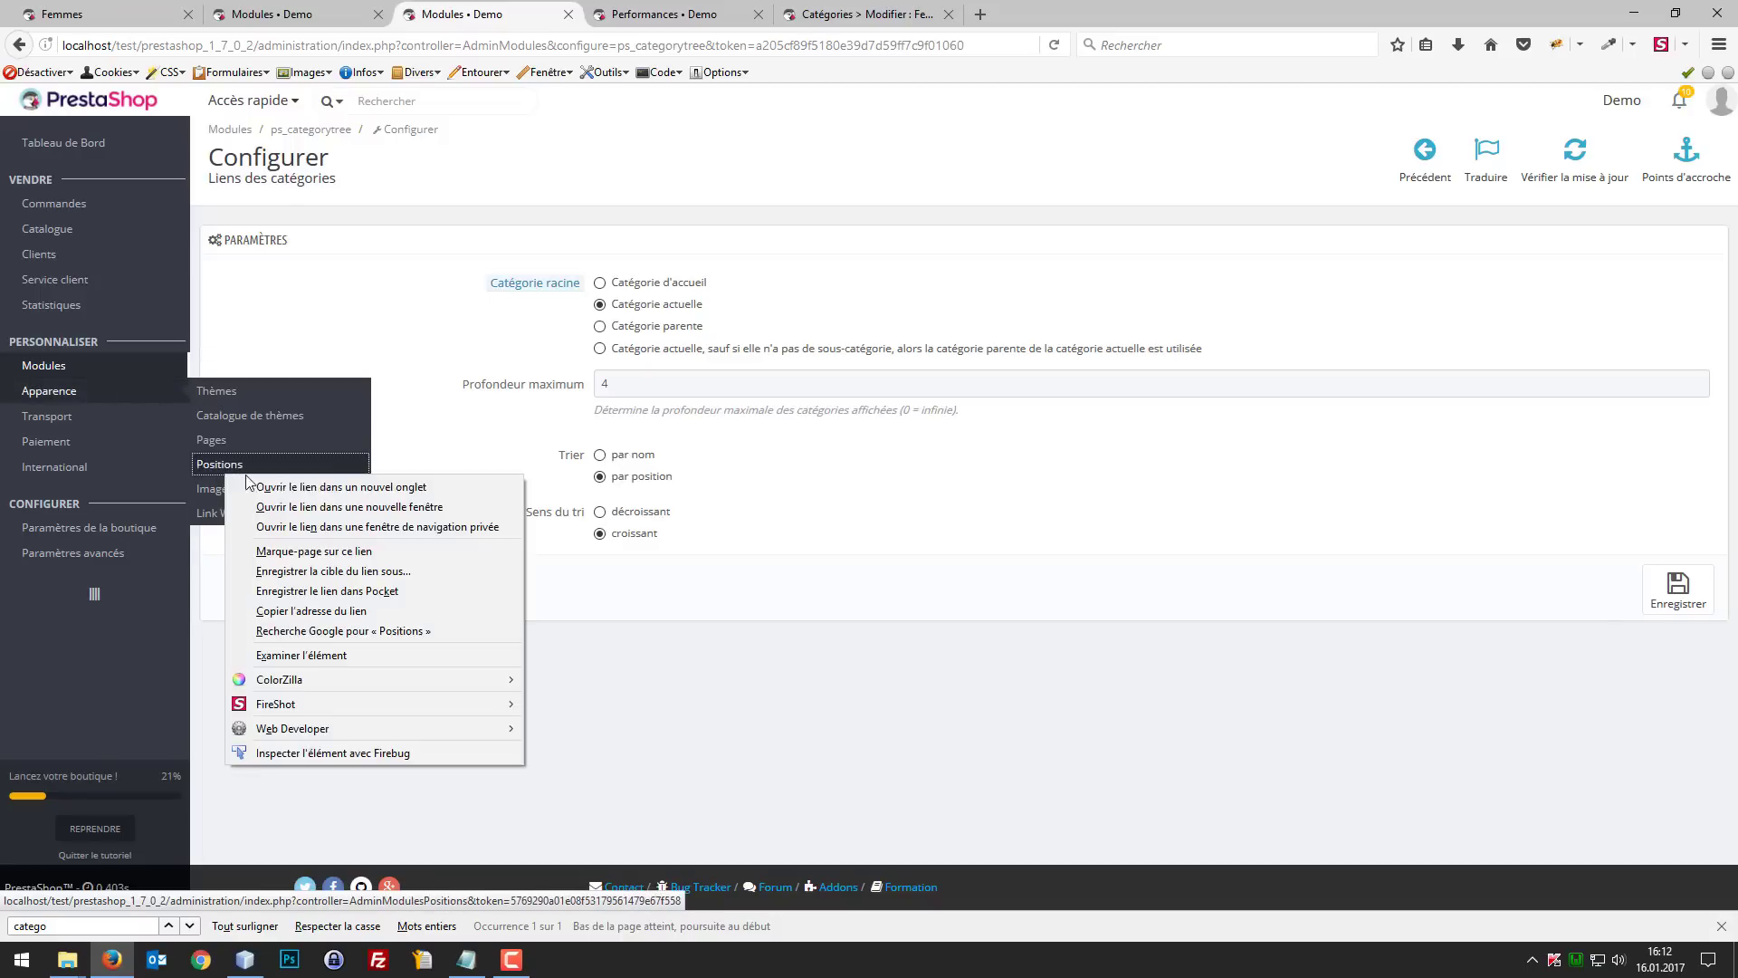
click(298, 484)
click(688, 16)
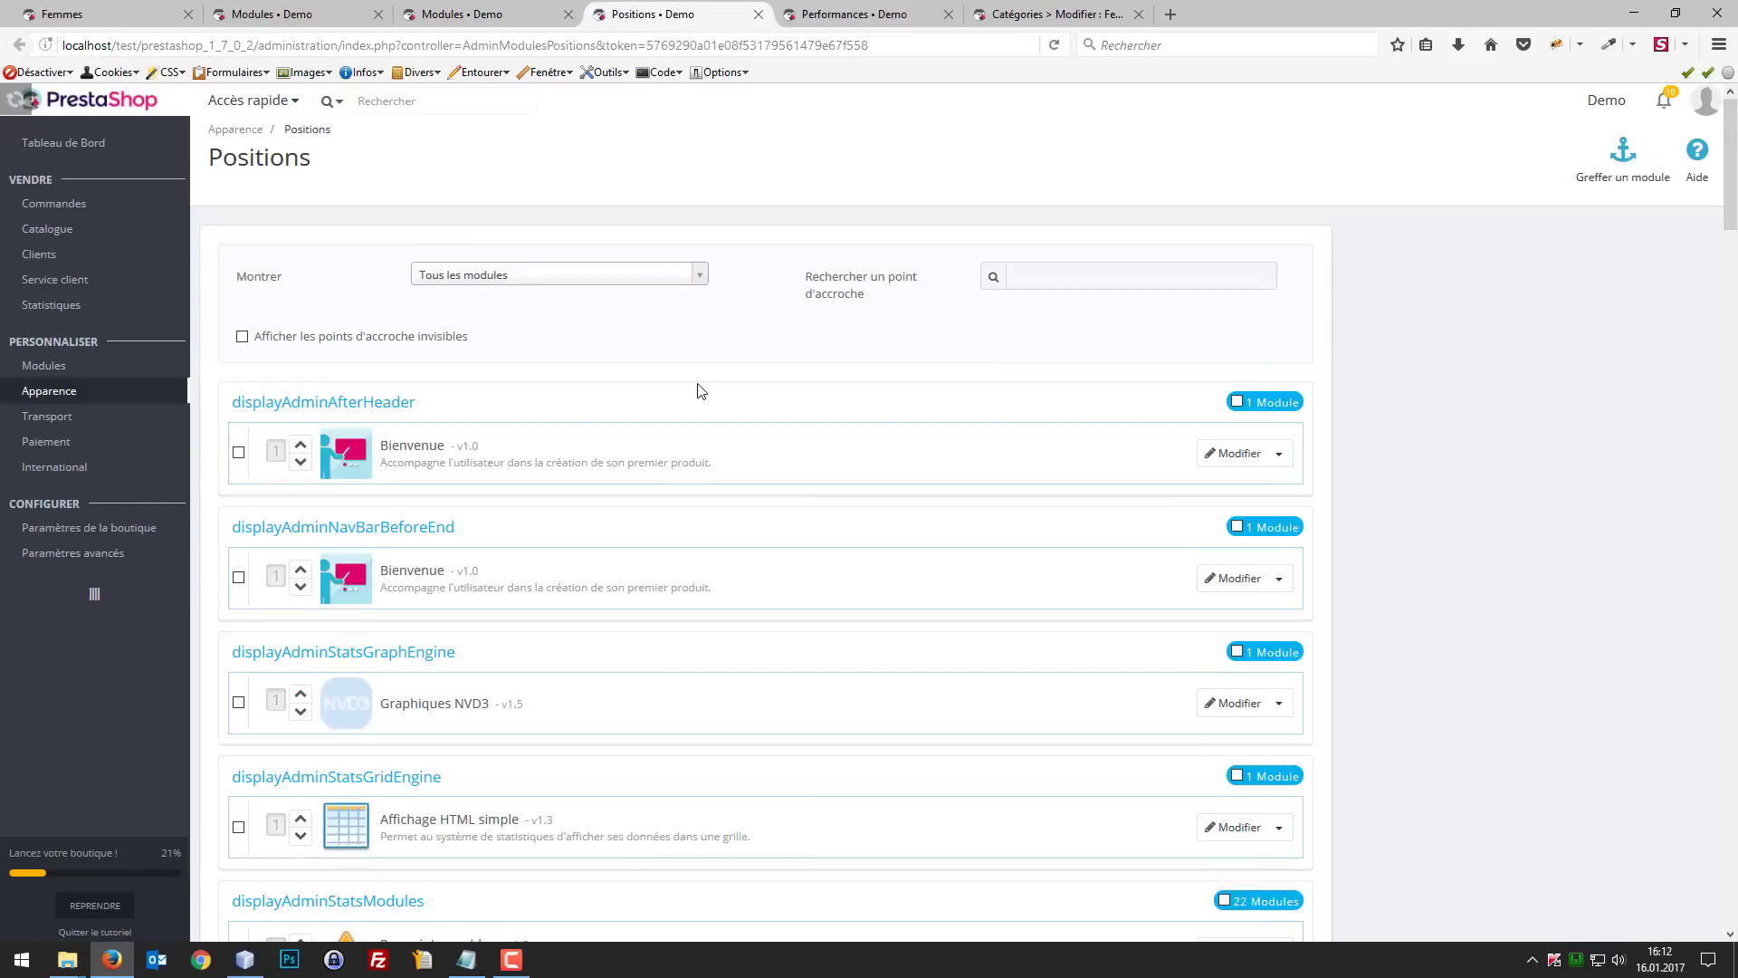
key(ctrl+f)
text(left)
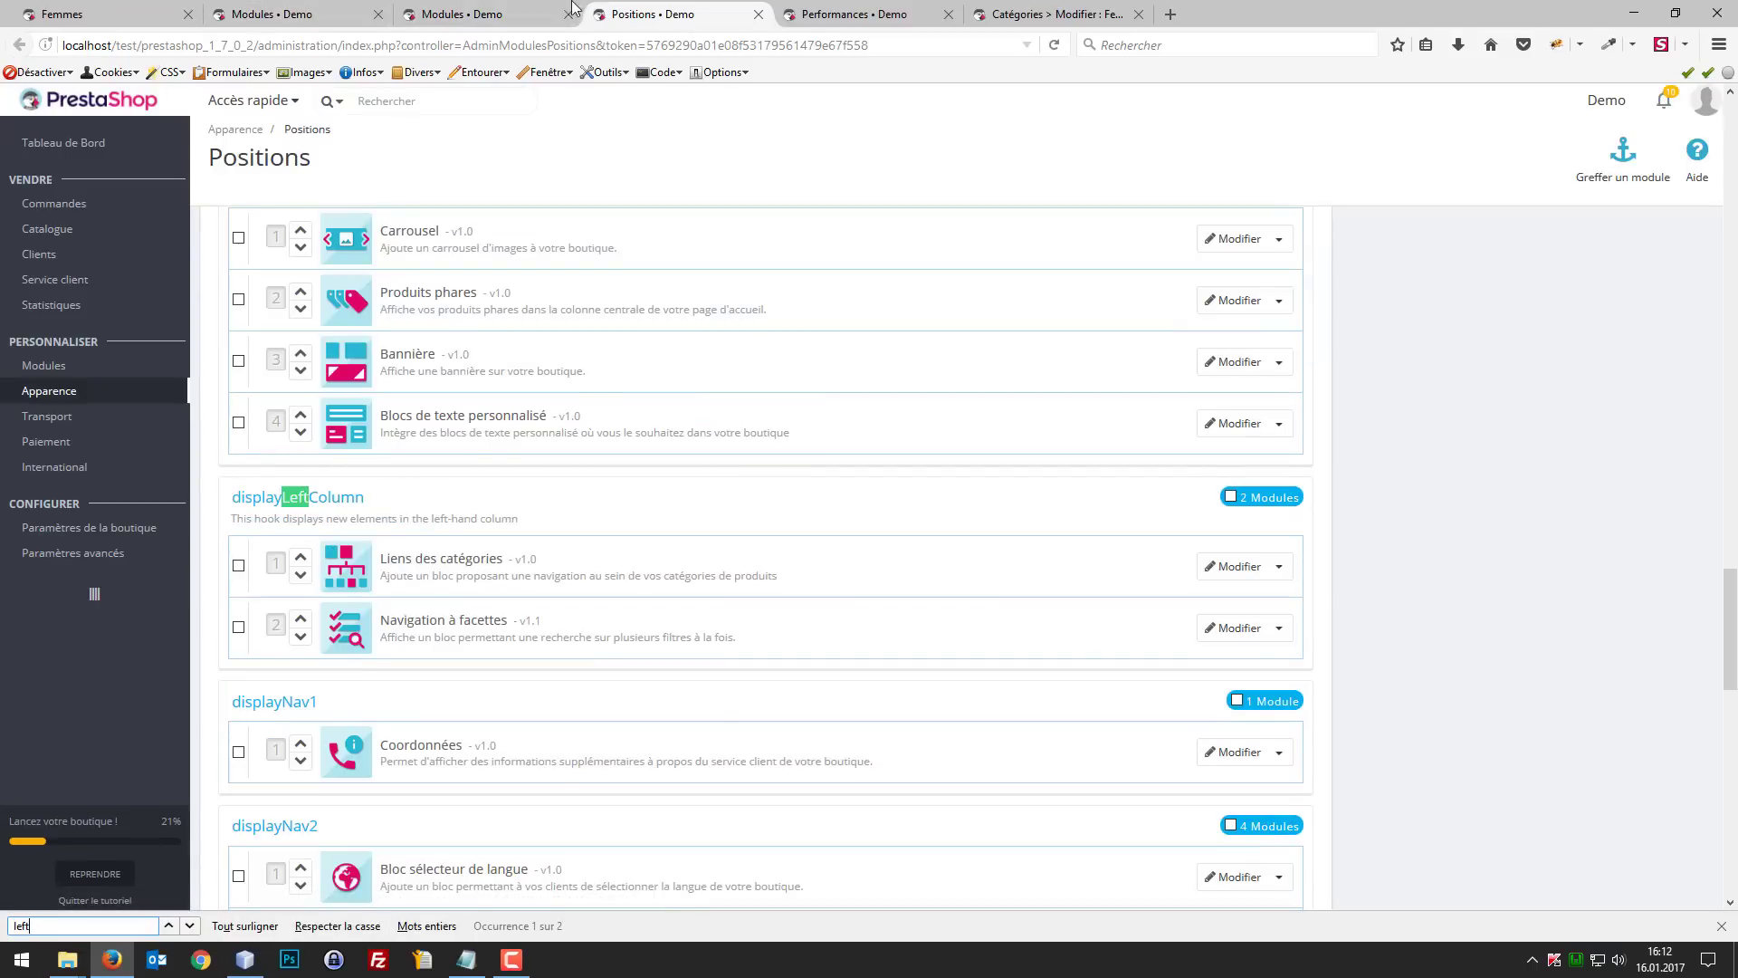
Step: Open Modules & Services in another new tab from the category links module's configuration page
click(462, 14)
mouse_move(54, 367)
right_click(246, 375)
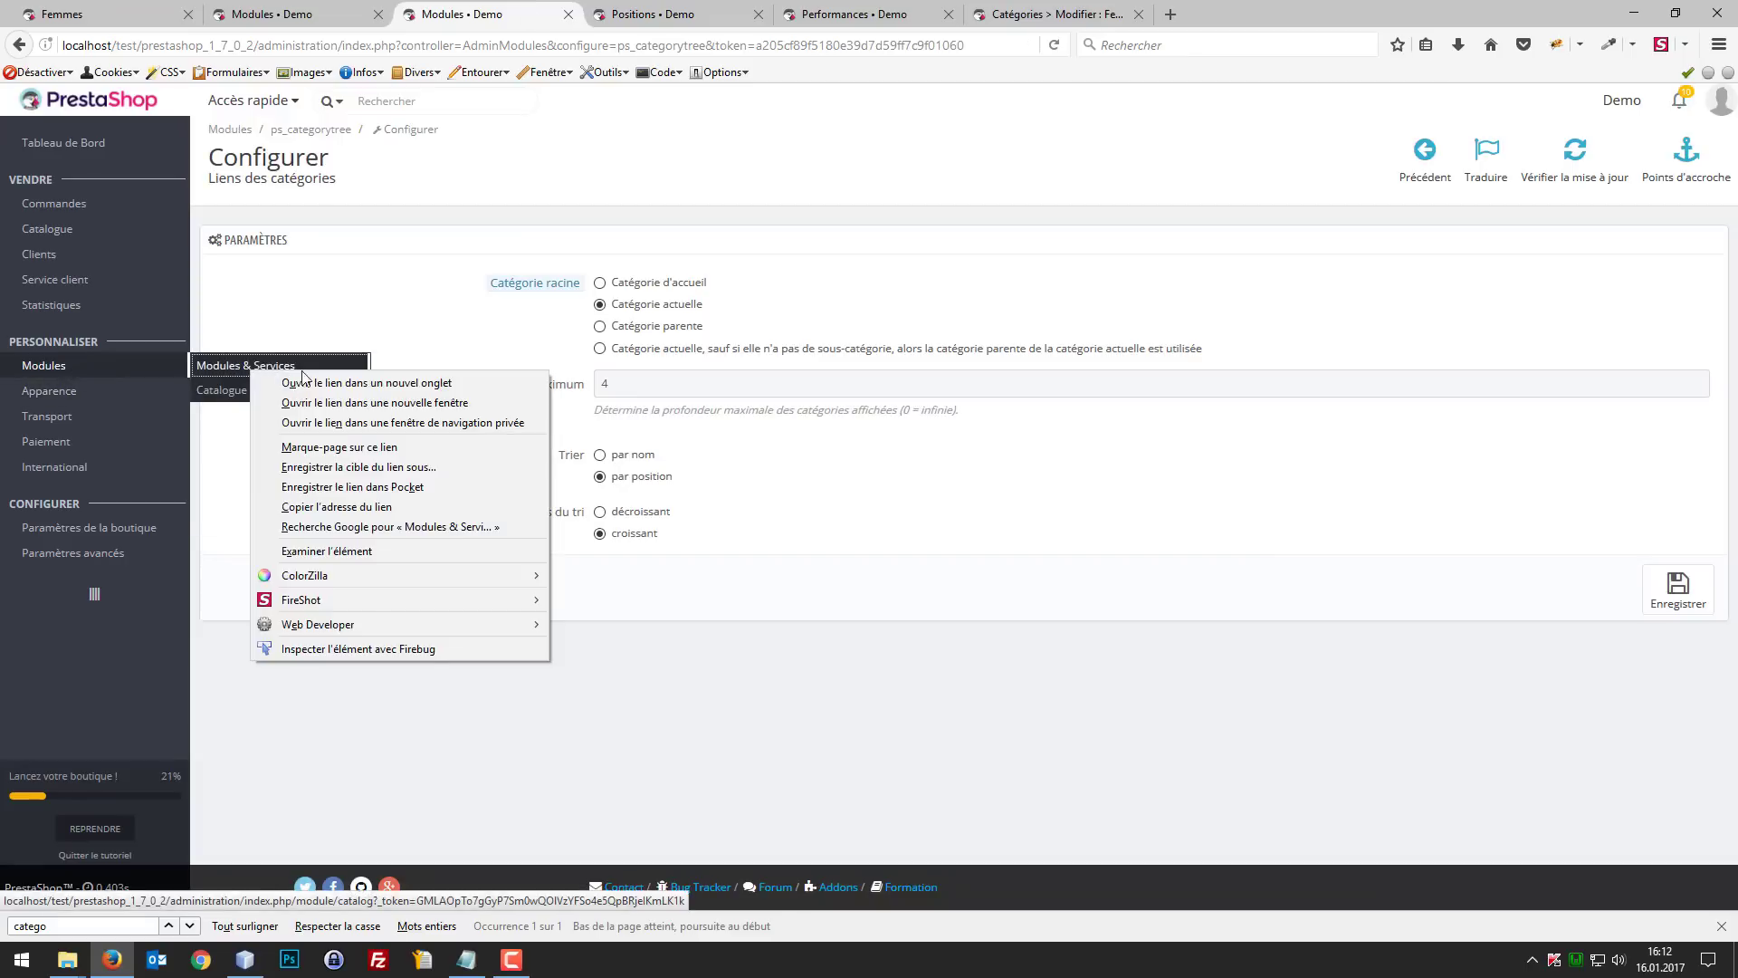
click(326, 380)
click(631, 11)
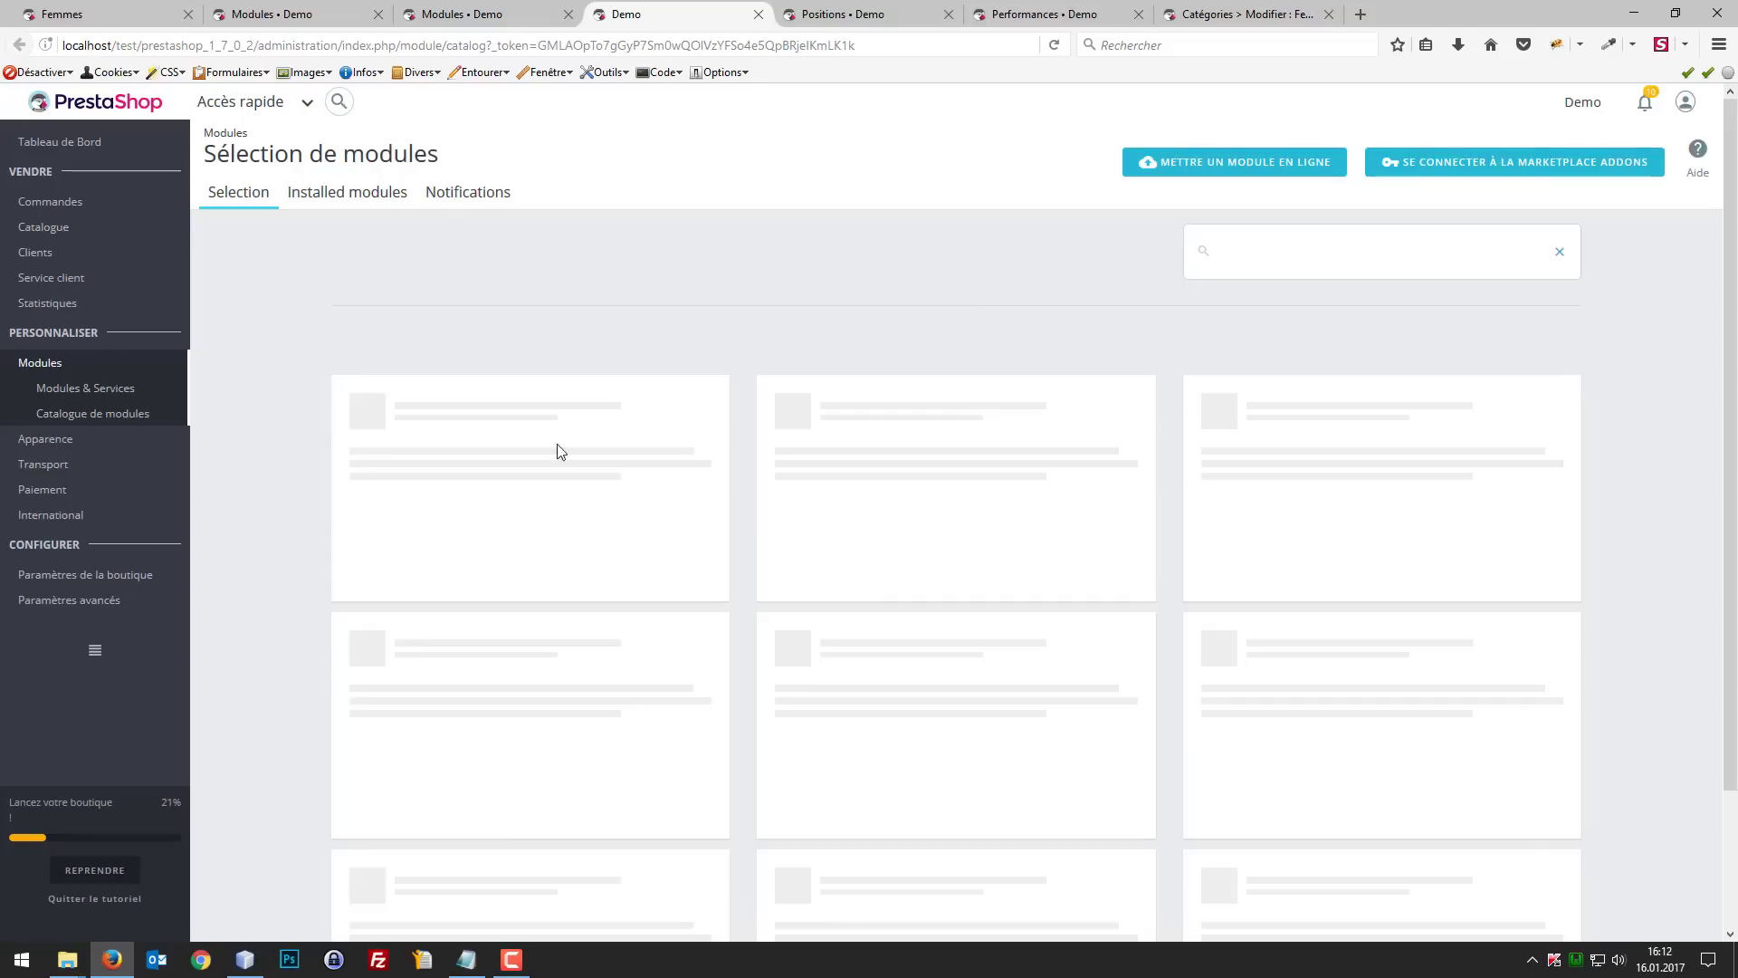
Step: Search the module selection for "facette"
click(1229, 236)
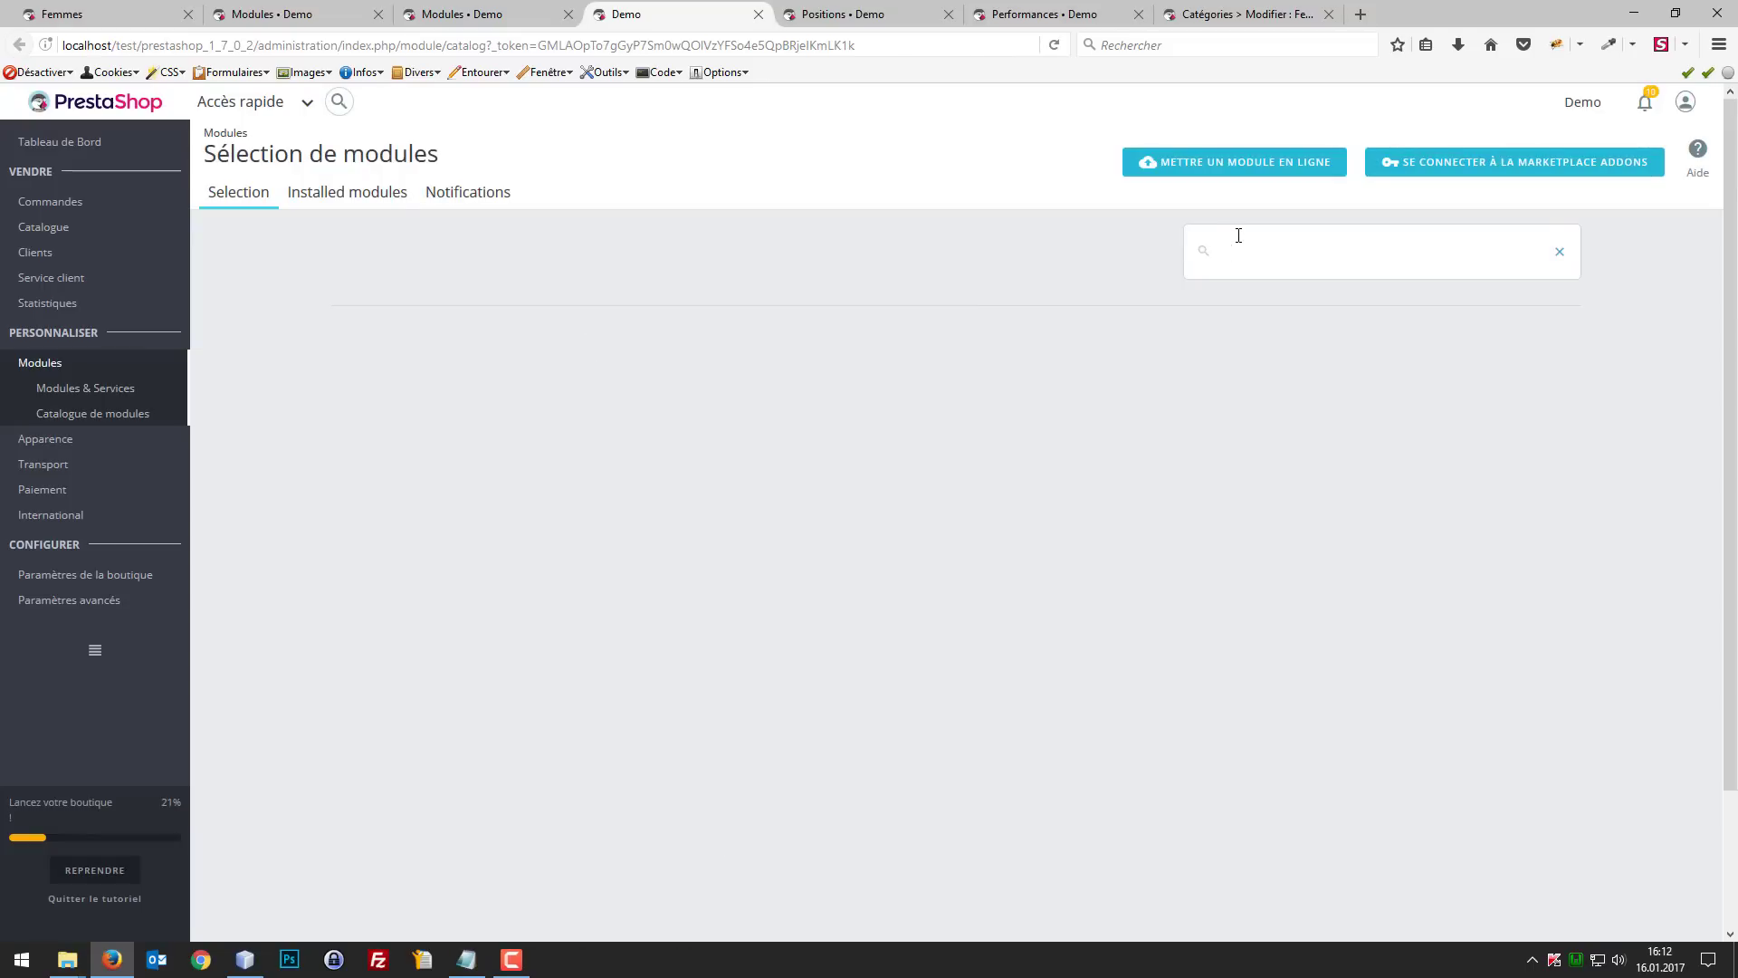
text(fact)
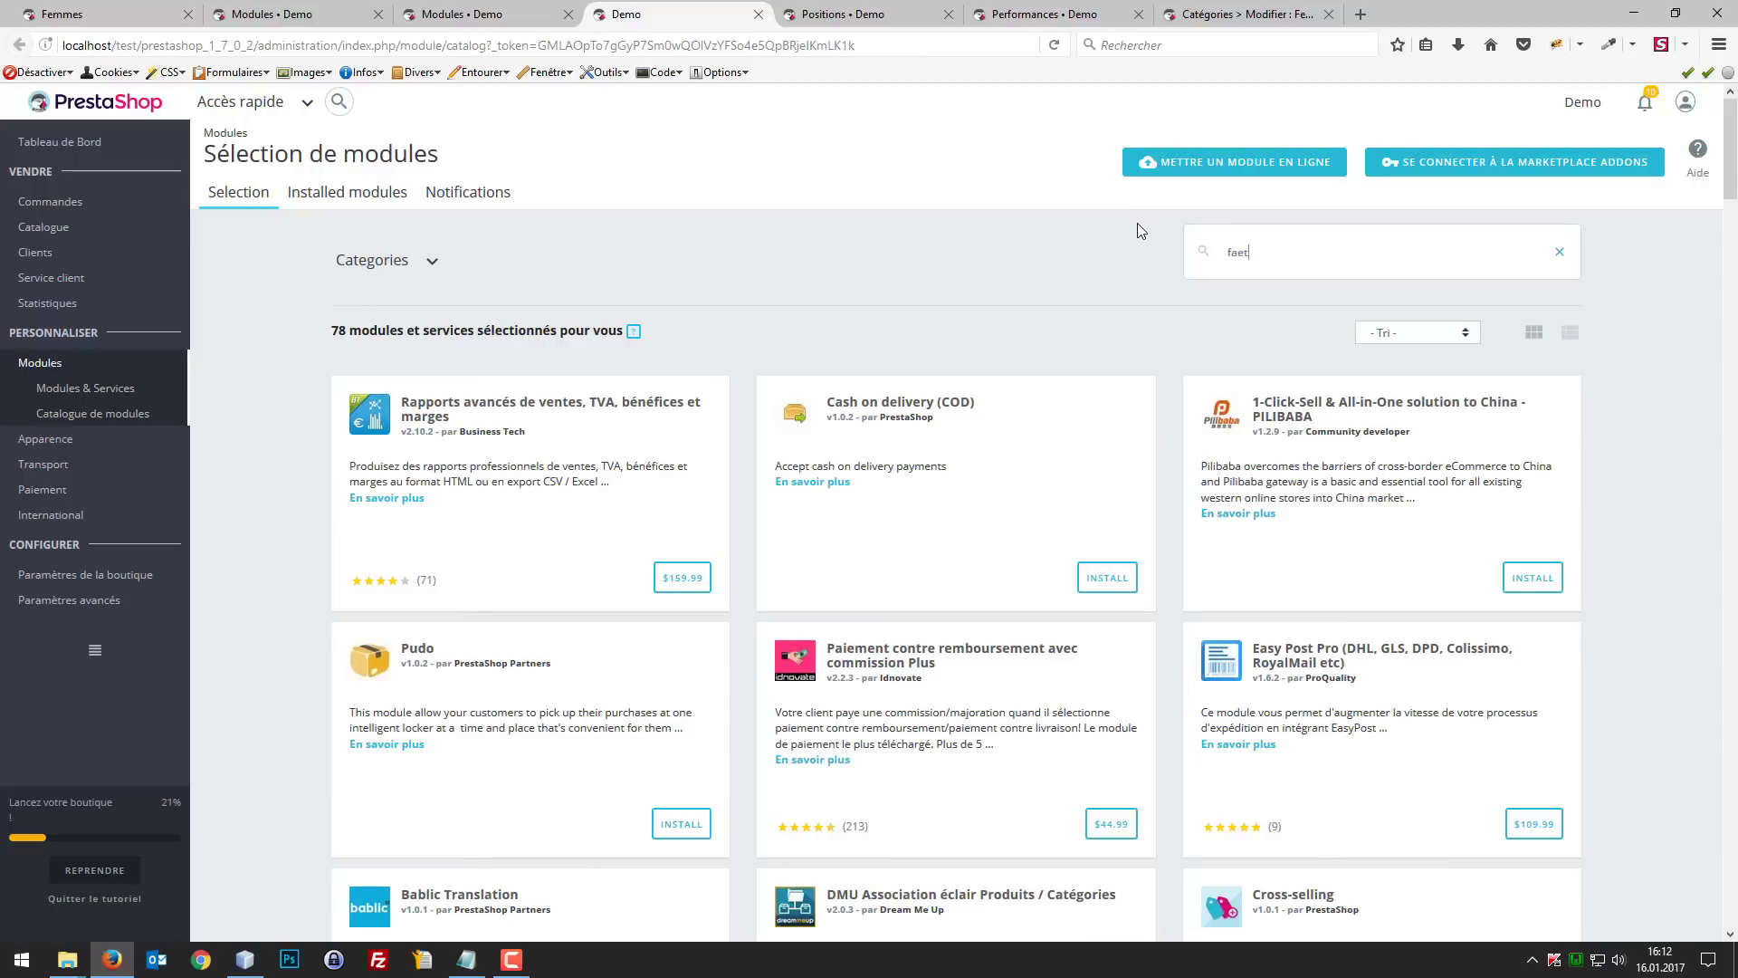
text(cate)
key(Return)
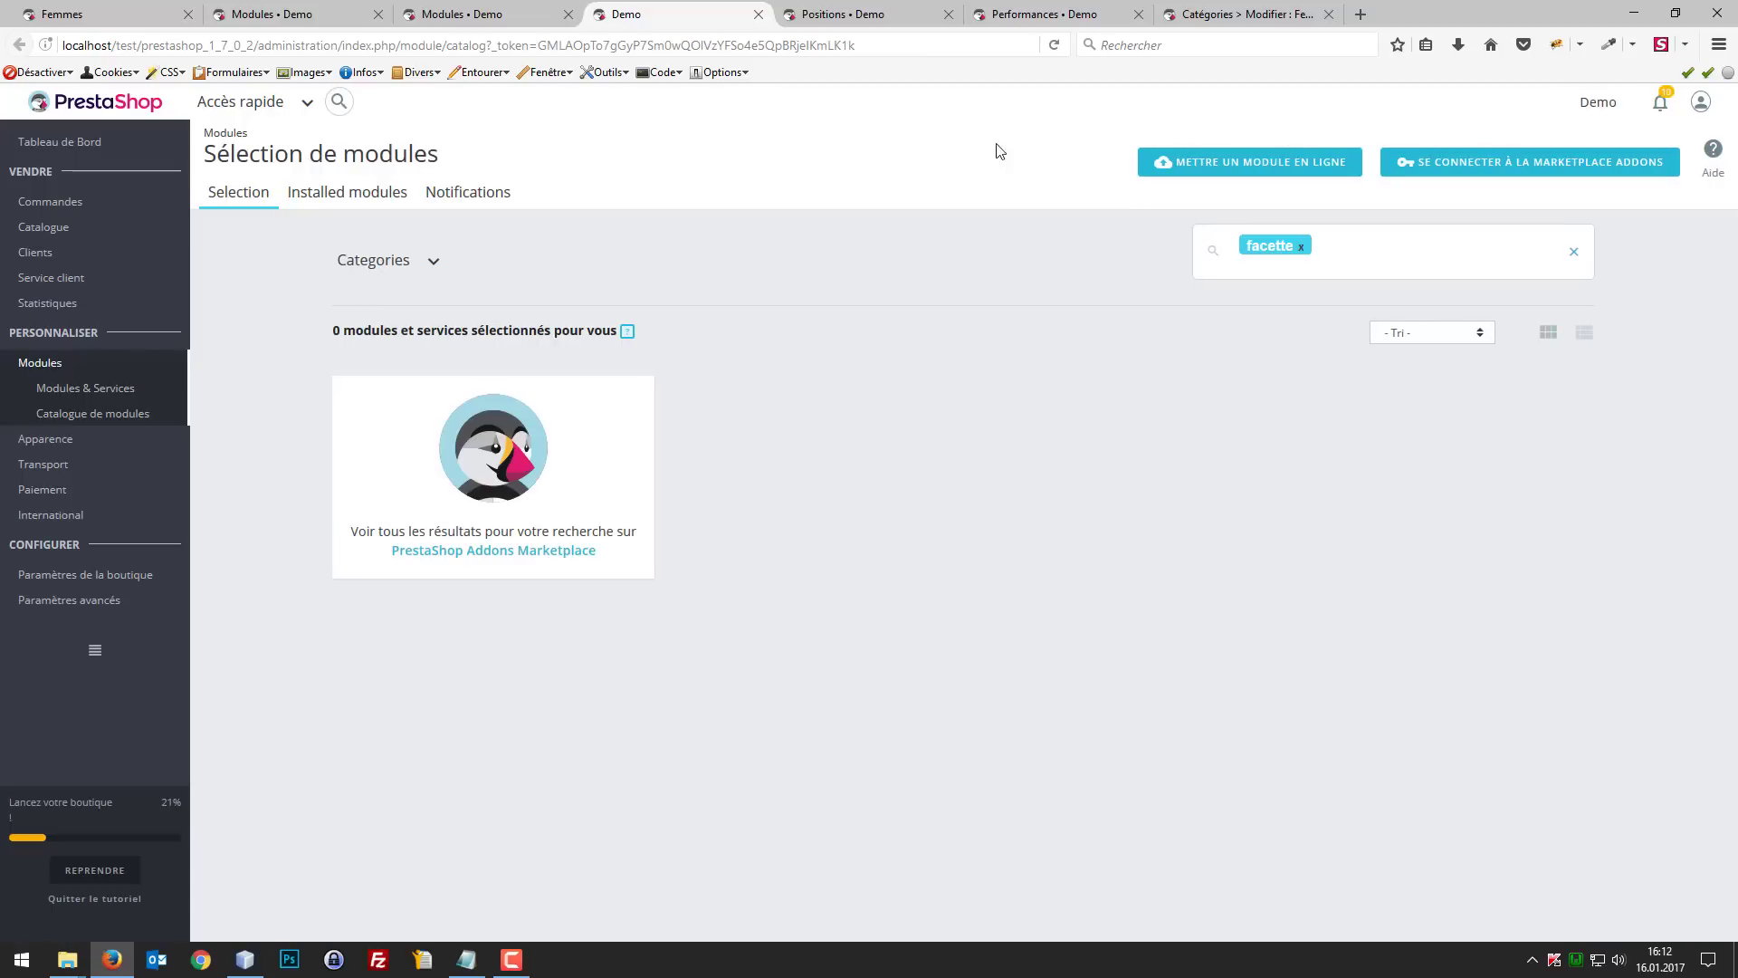
Step: Search the installed modules for "facette" and disable the Navigation à facettes module
click(344, 200)
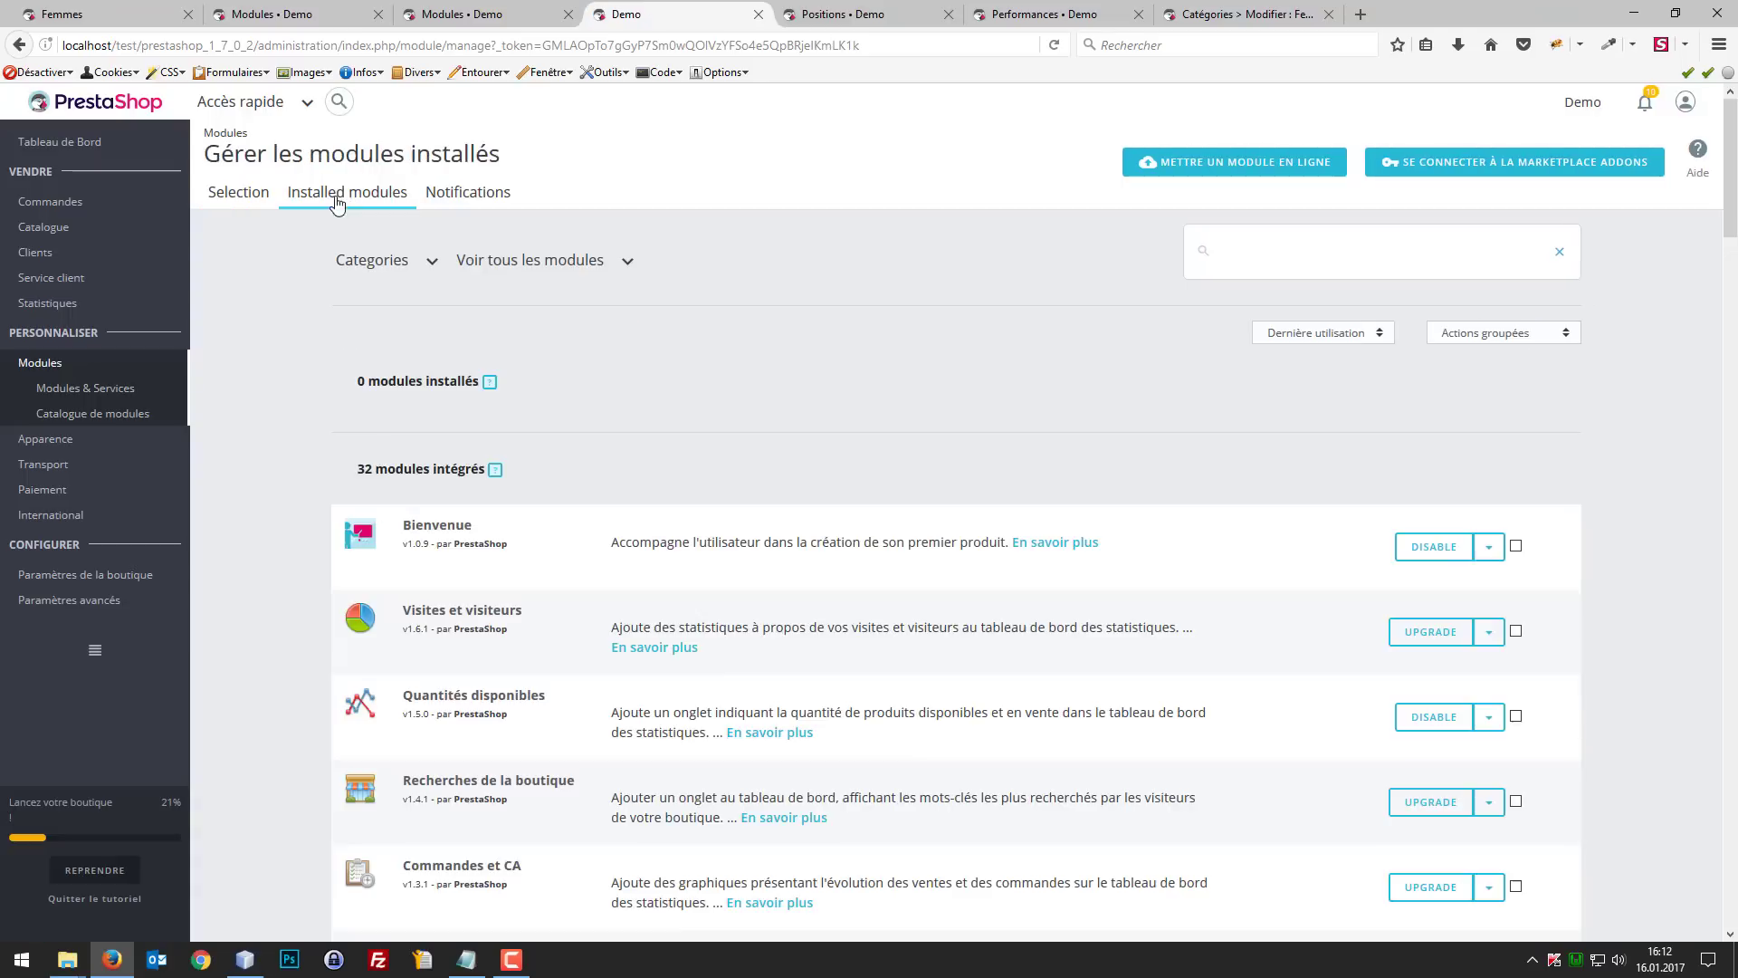
click(1419, 232)
text(facette)
key(Return)
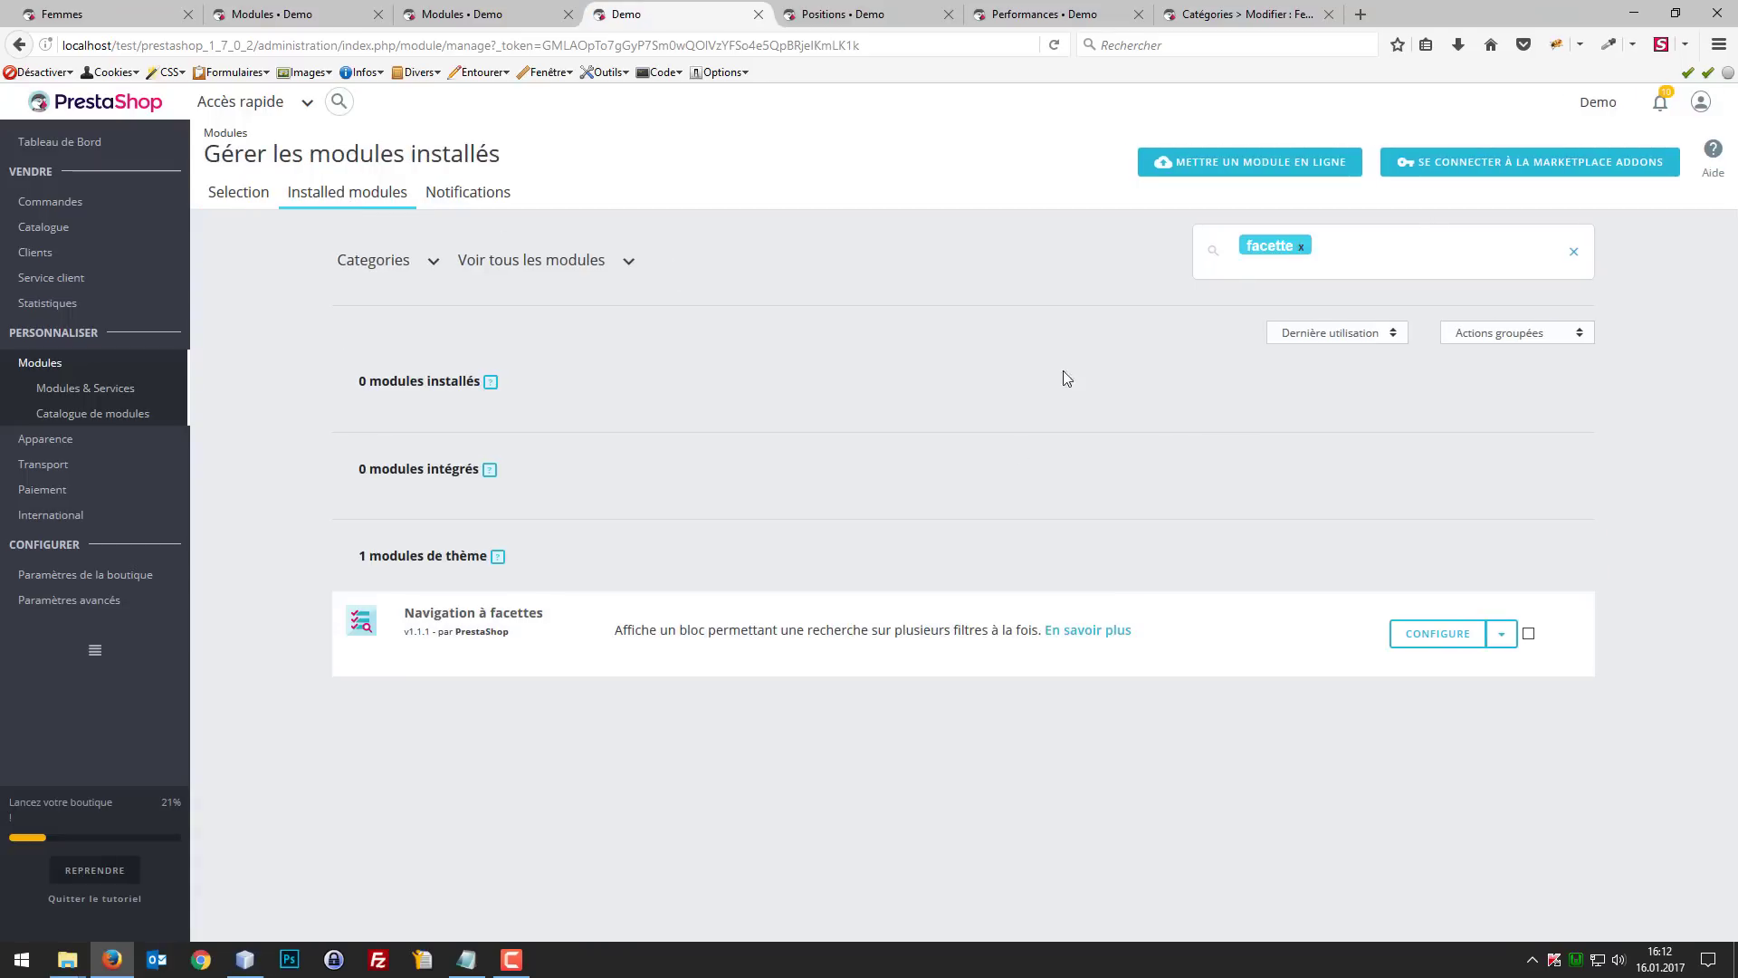
click(1500, 634)
click(1420, 704)
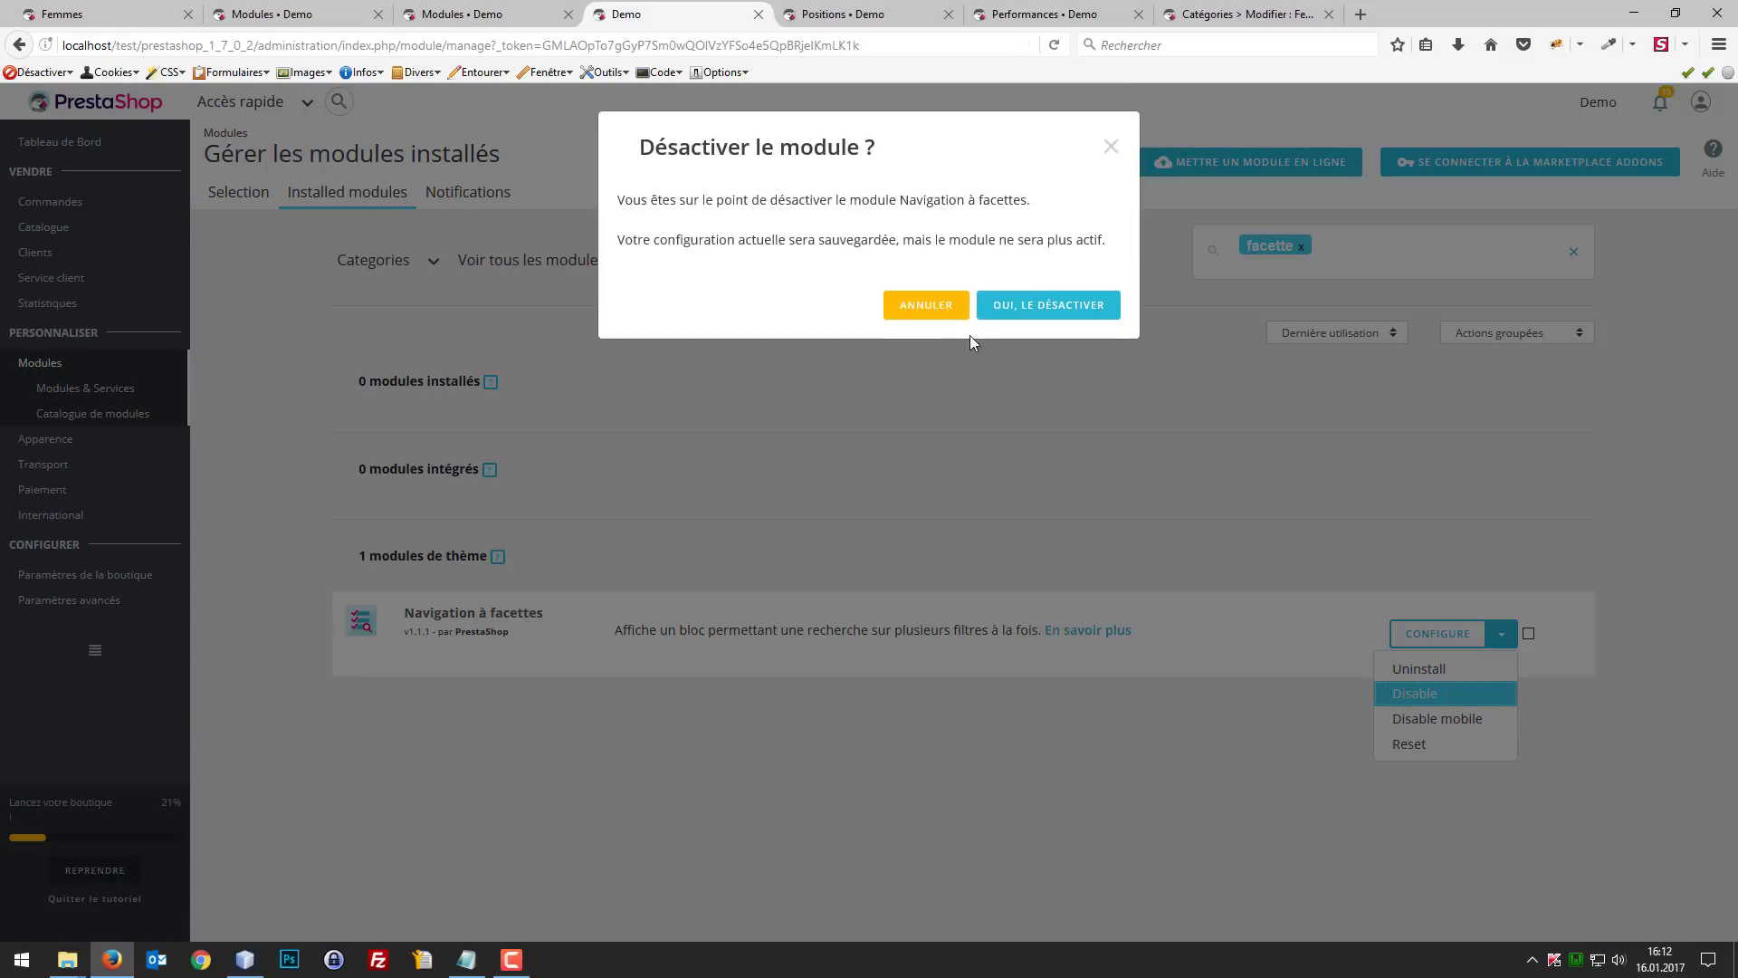
click(1052, 306)
Step: Reload the Femmes category page in the shop and expand and collapse the Tops subcategories in its category block
click(328, 8)
click(82, 9)
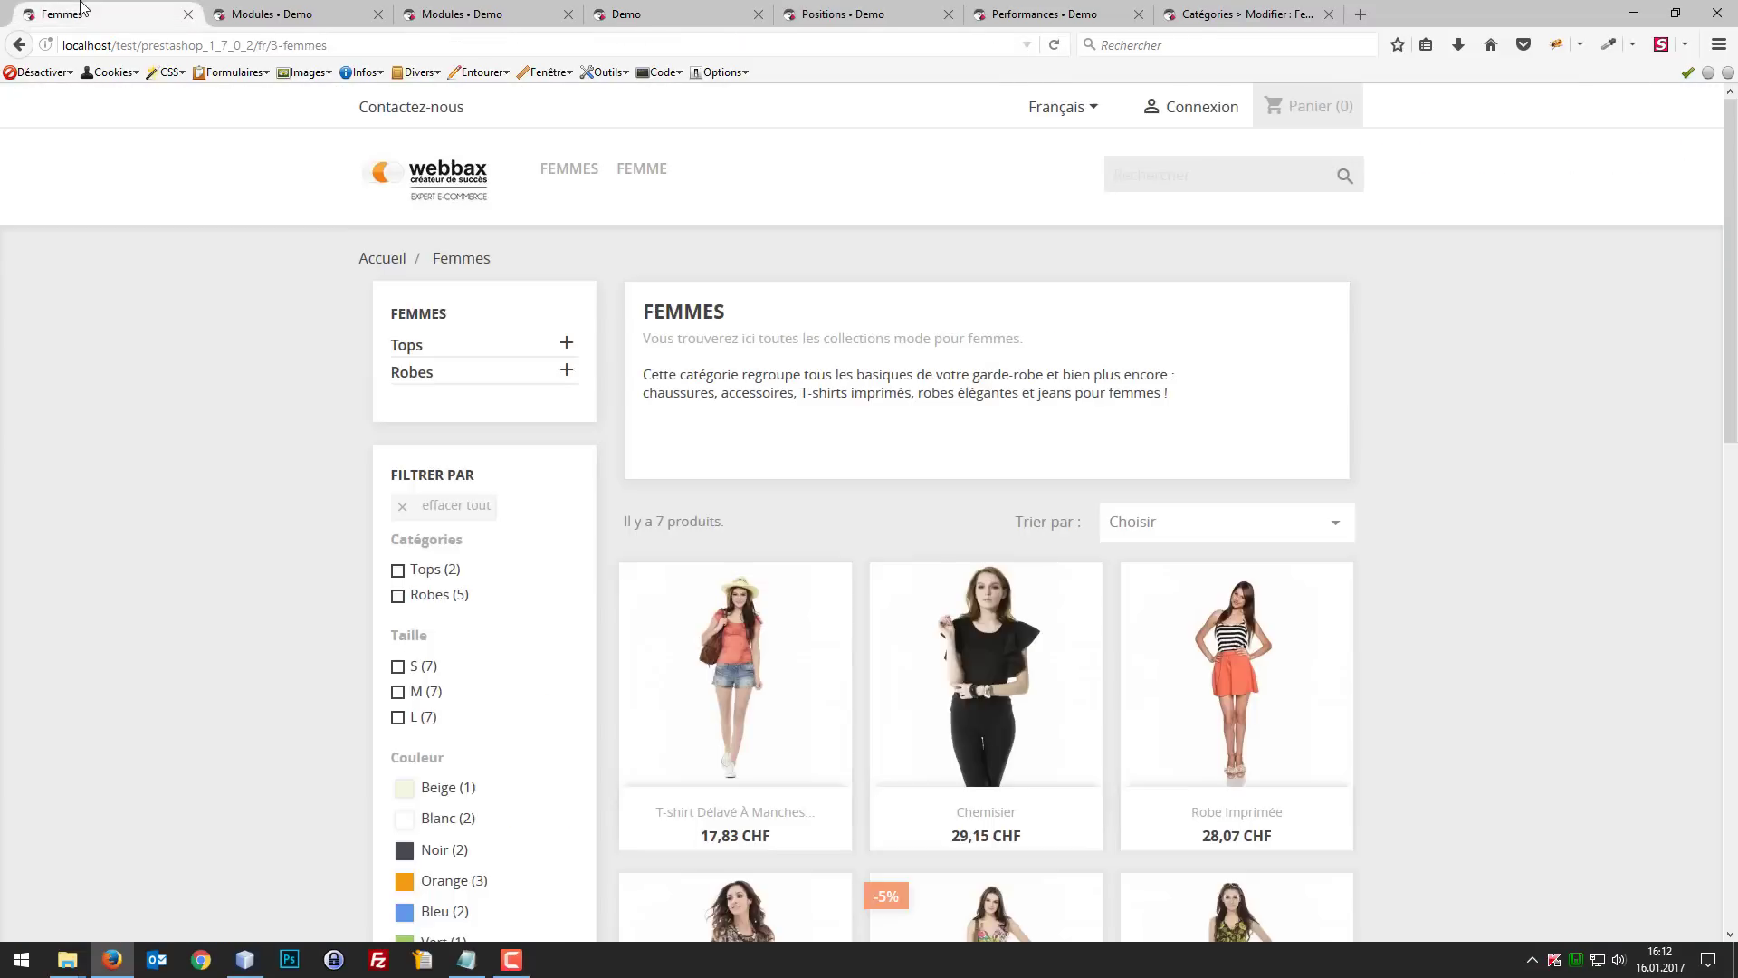
key(F5)
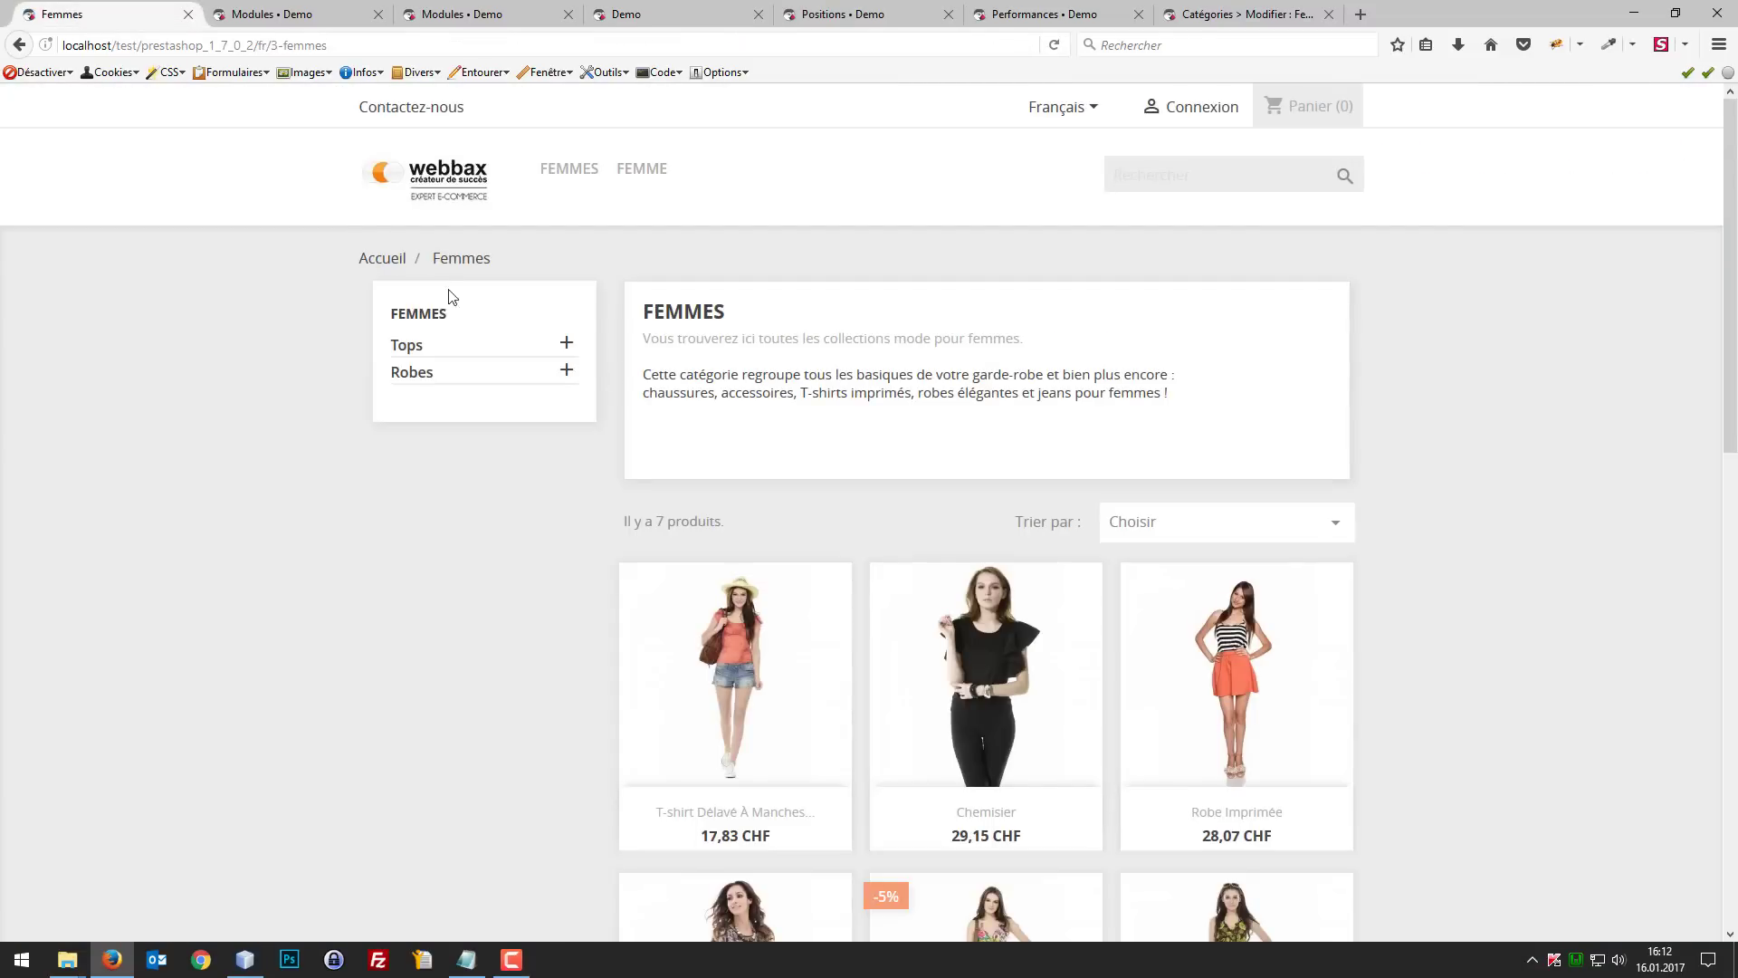
click(566, 344)
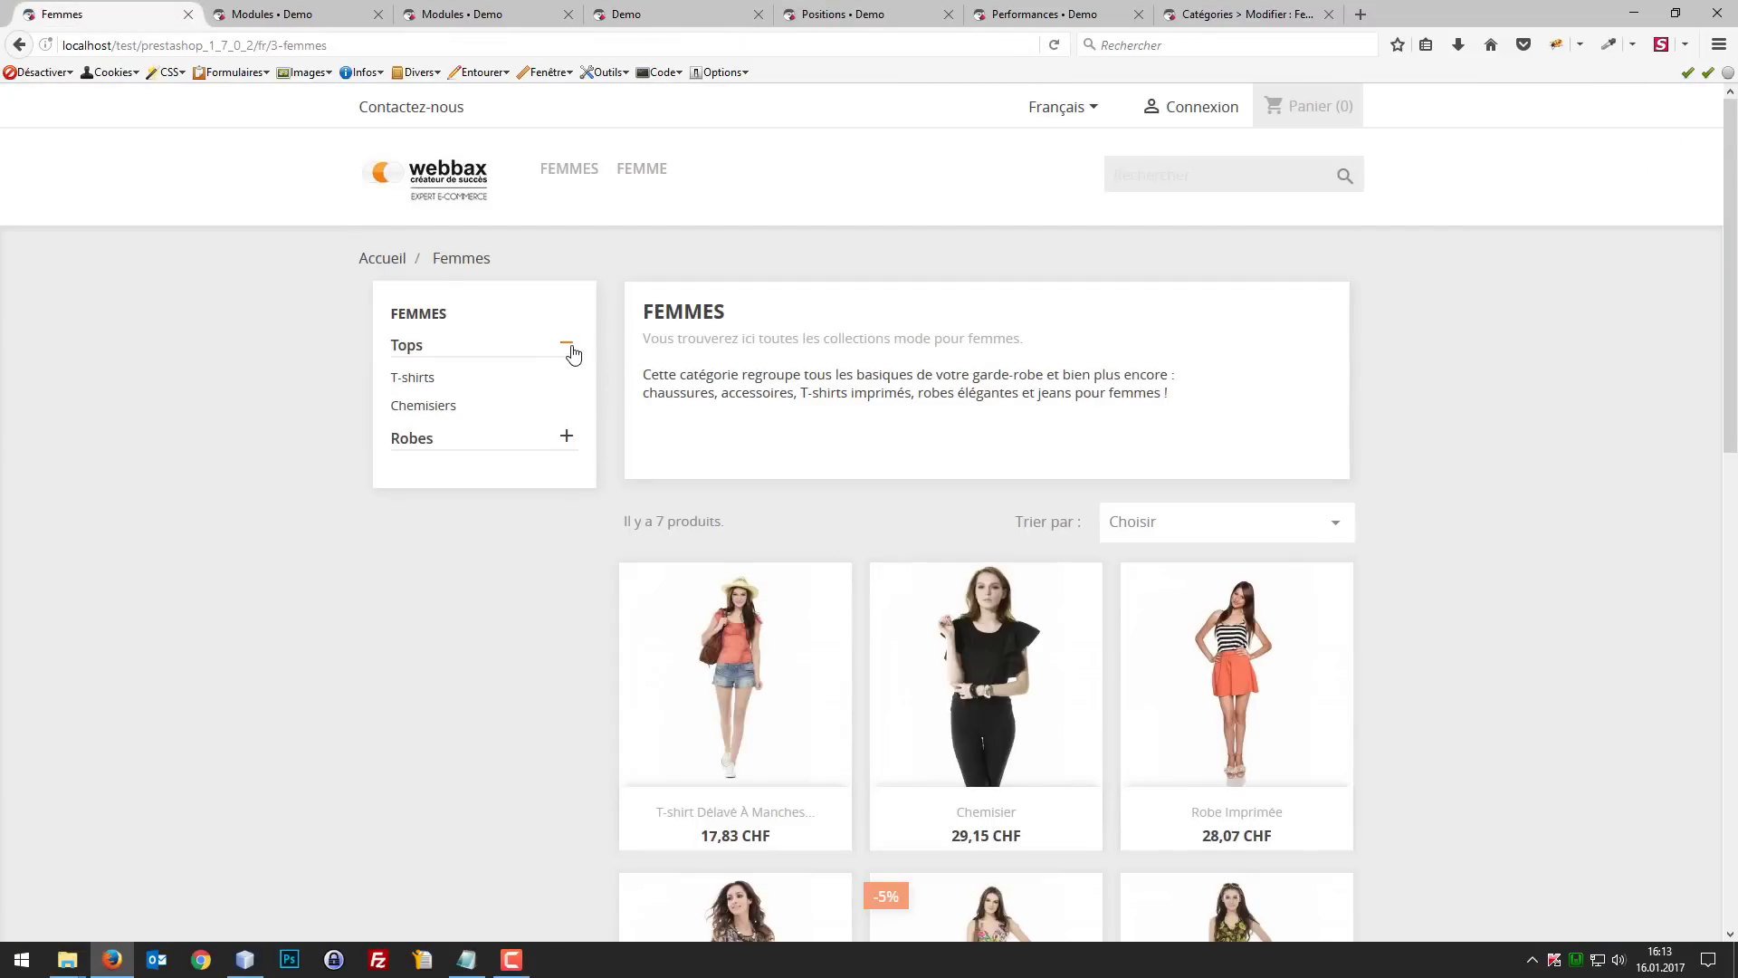
click(566, 345)
Step: Test the Femmes and Femme main menu links by alternating between the shop home page and the category page
mouse_move(588, 188)
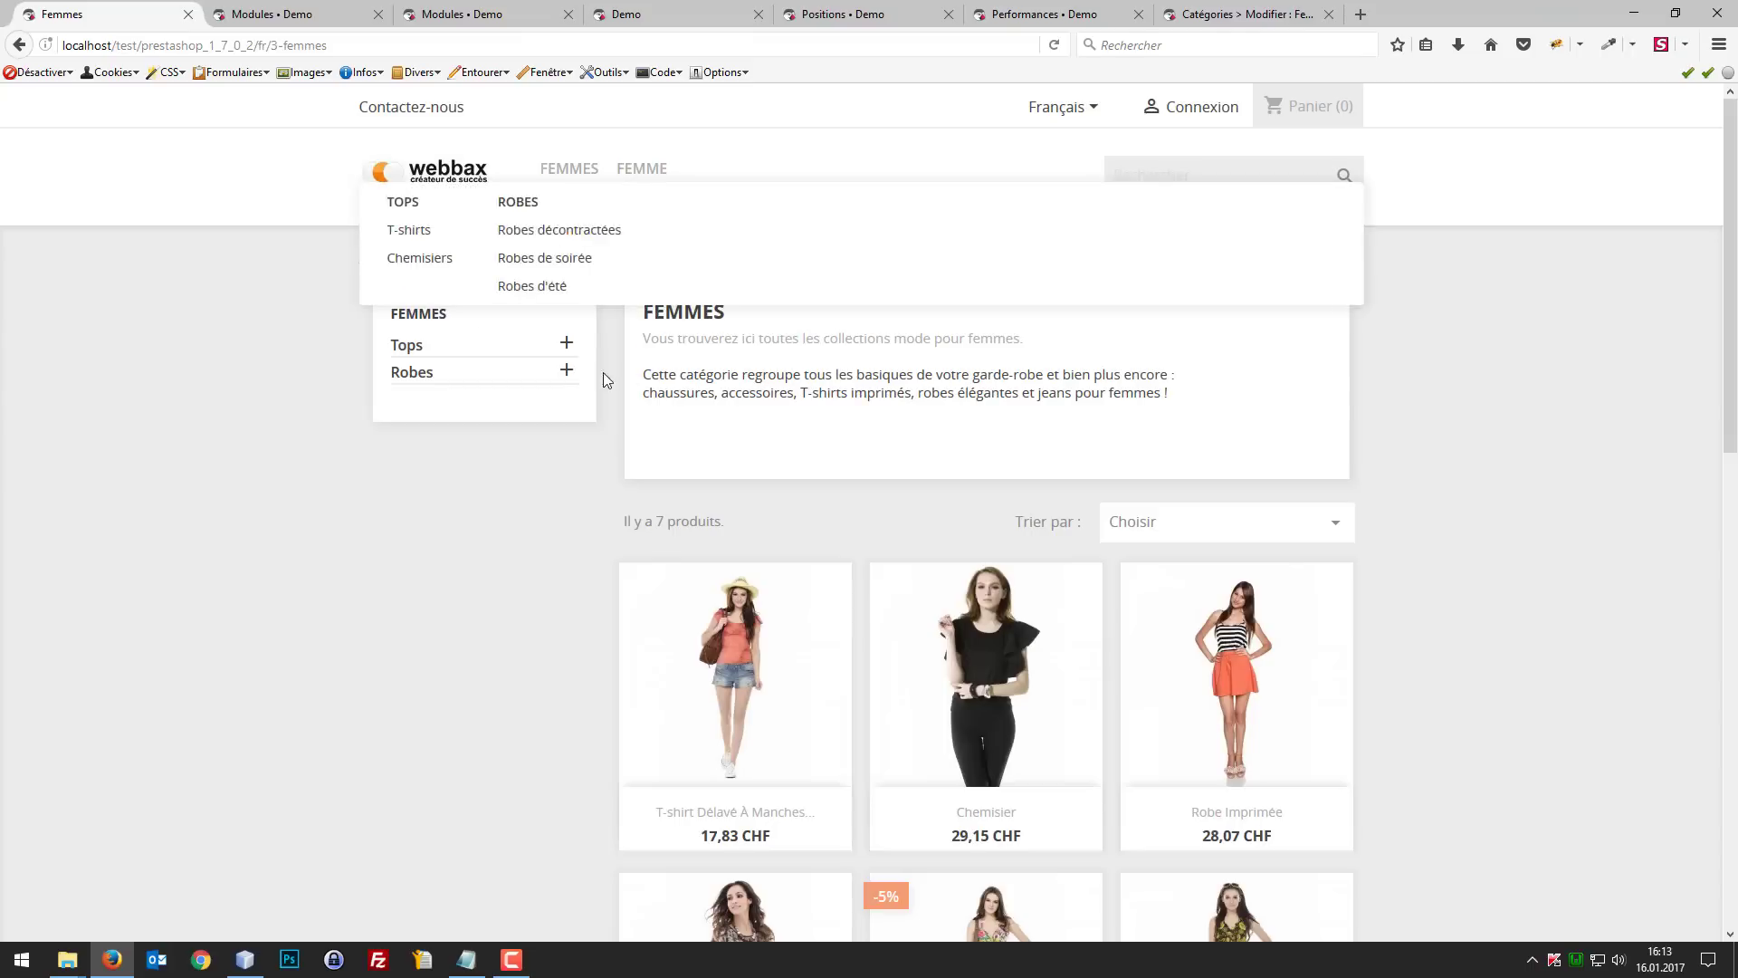
click(432, 170)
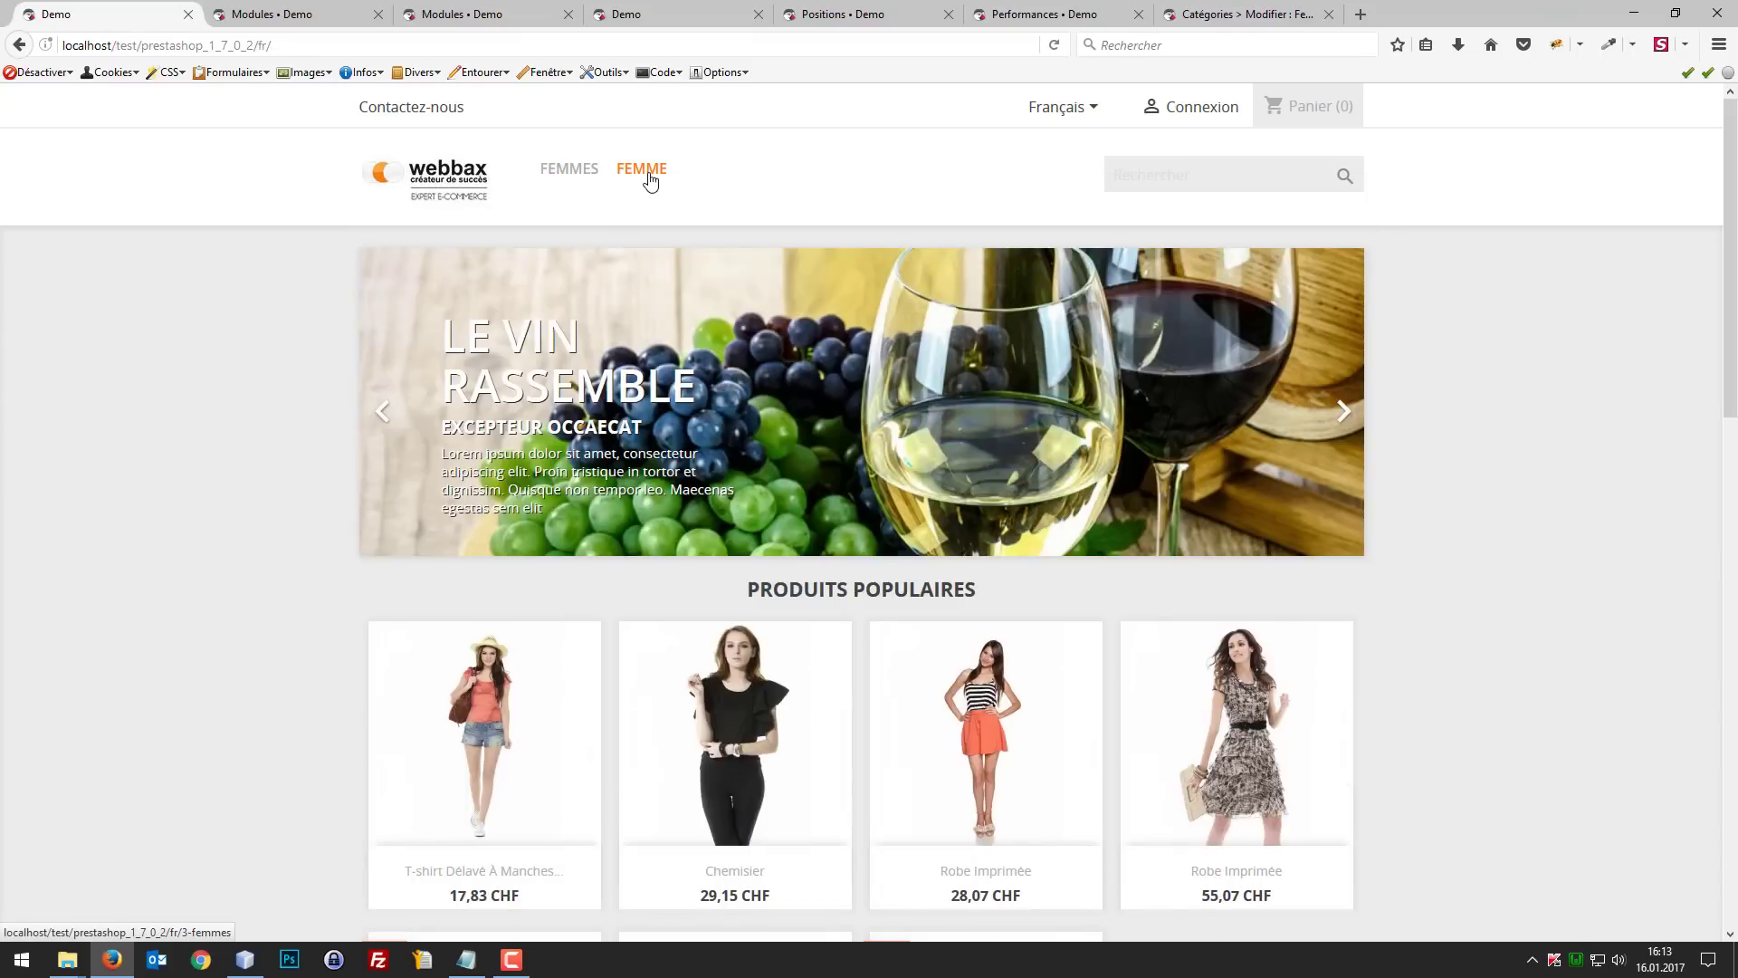
click(647, 174)
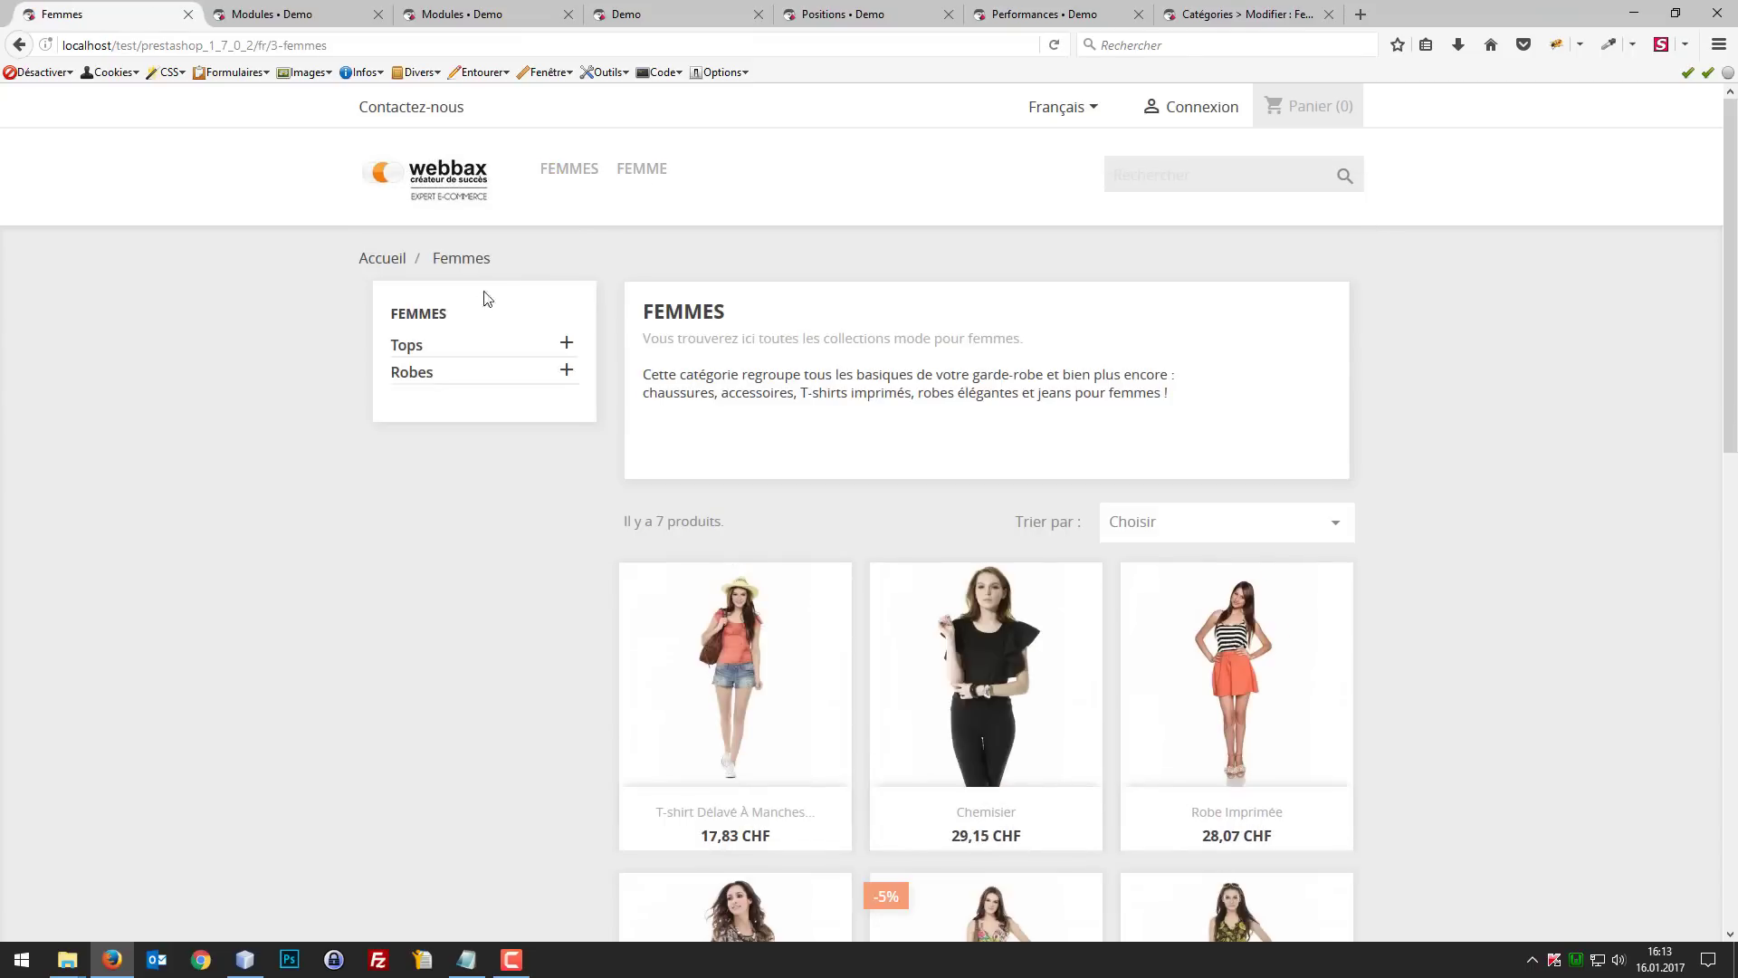
click(443, 185)
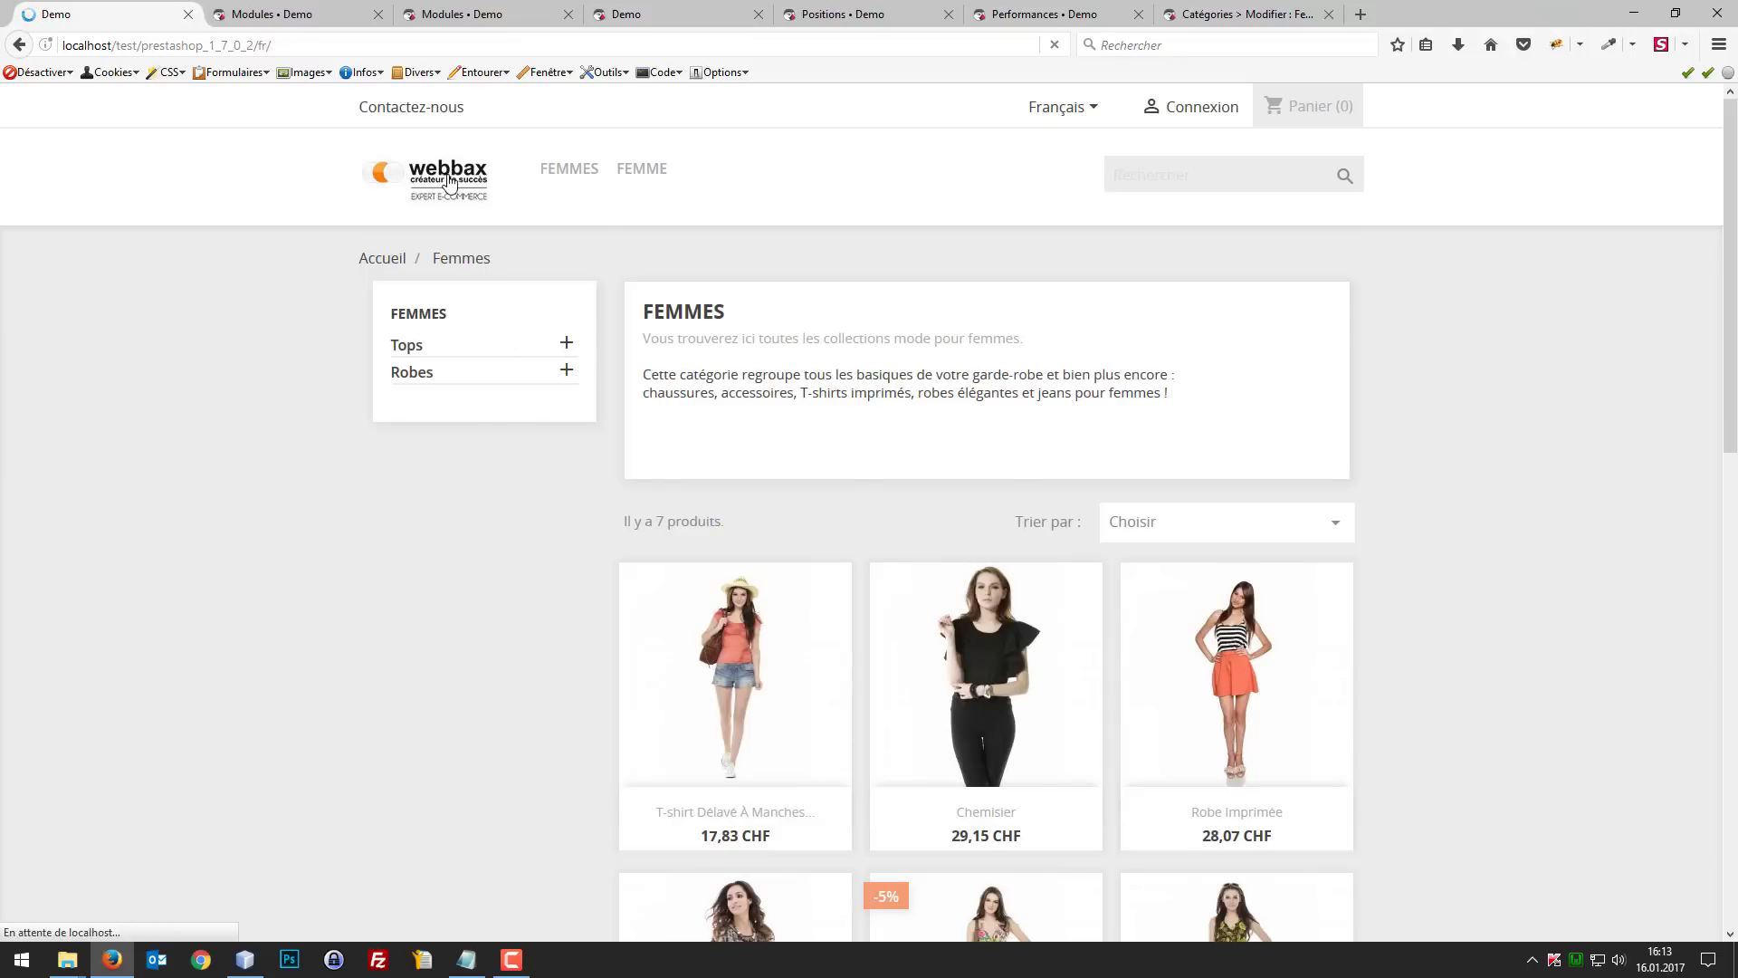
click(634, 174)
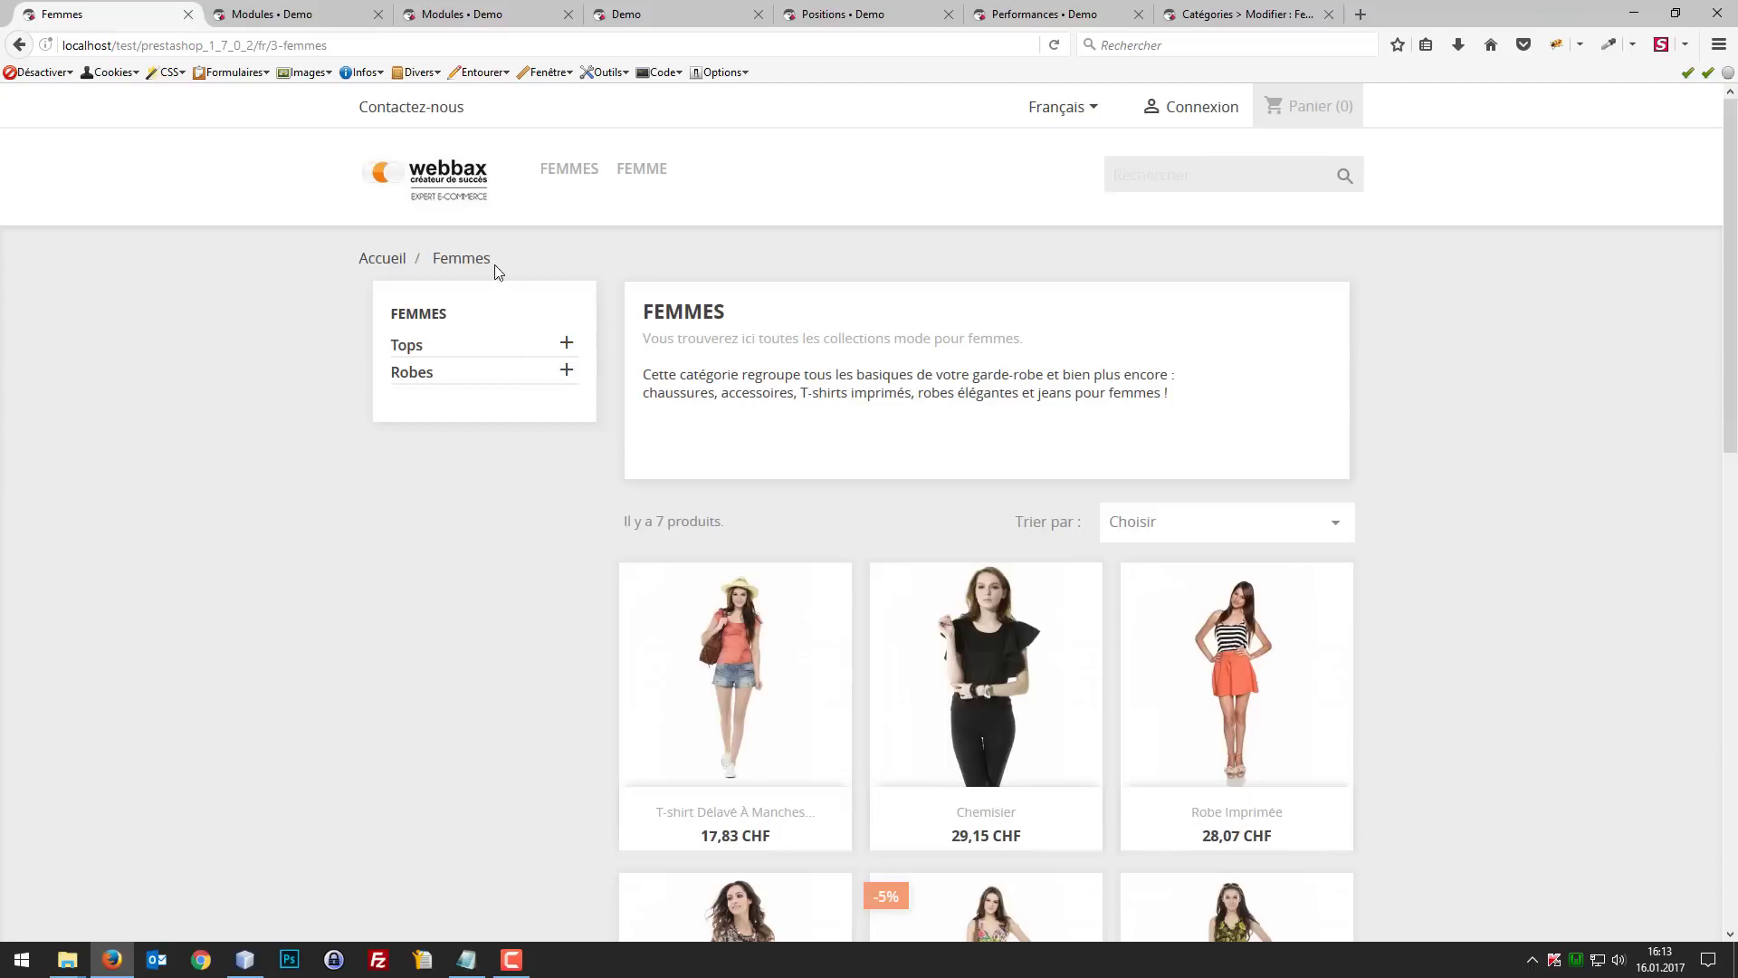
click(460, 186)
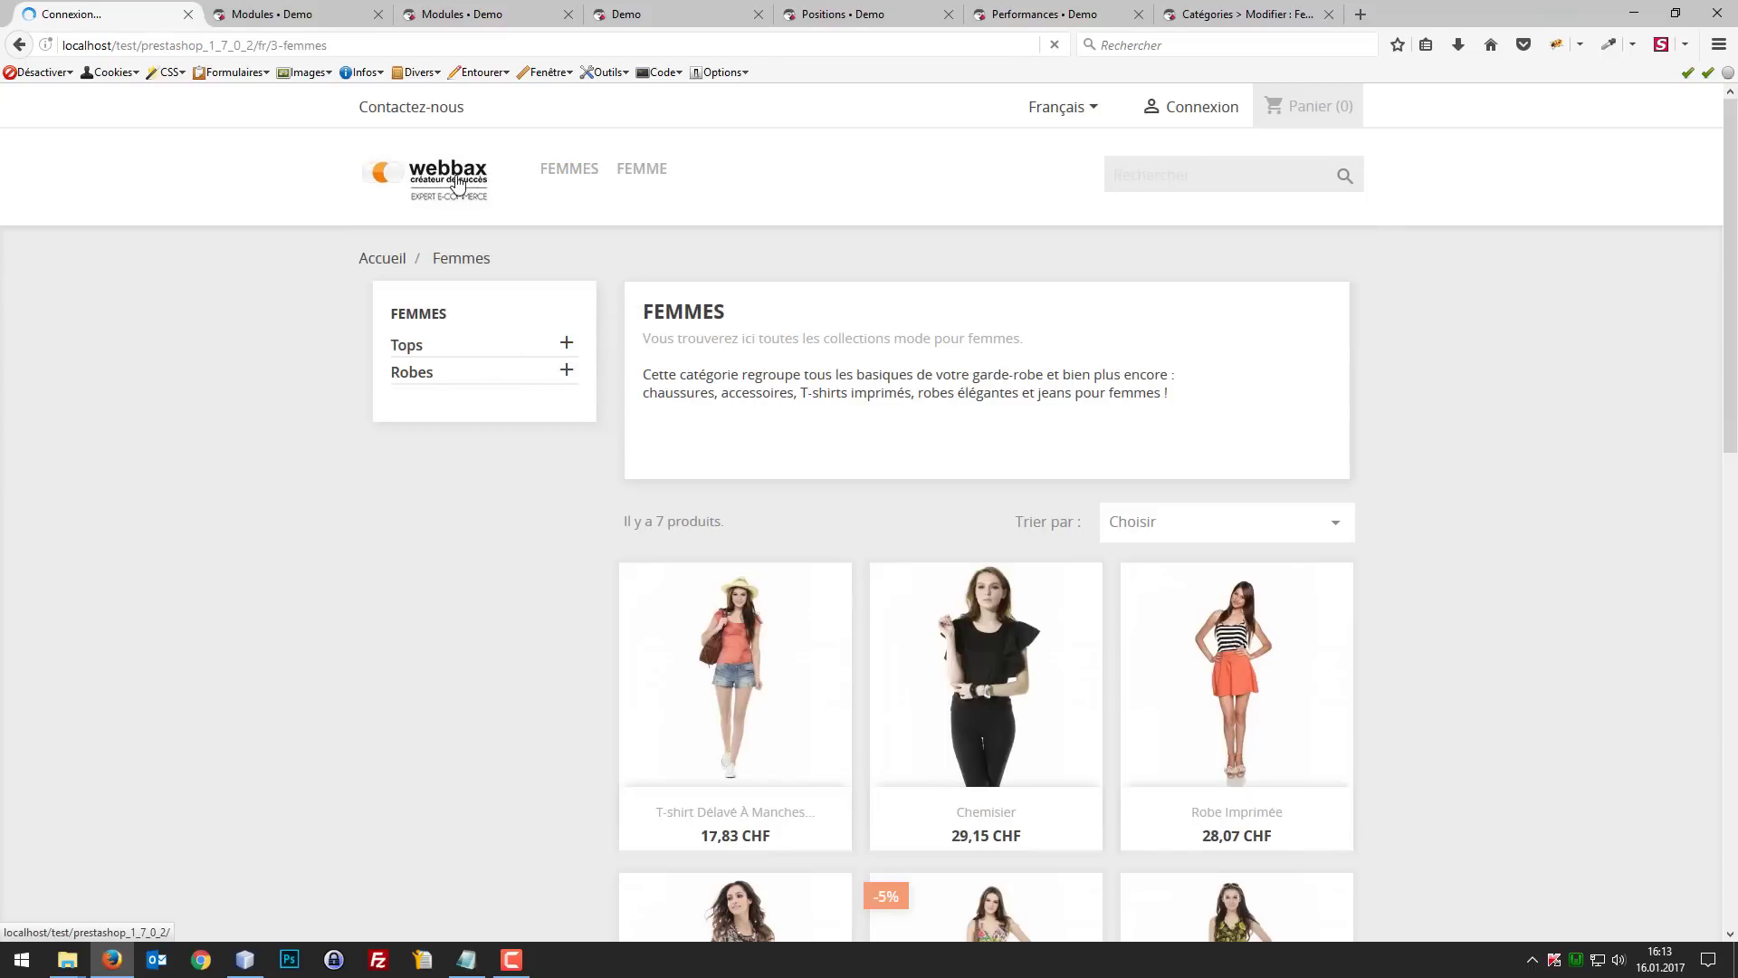
mouse_move(562, 176)
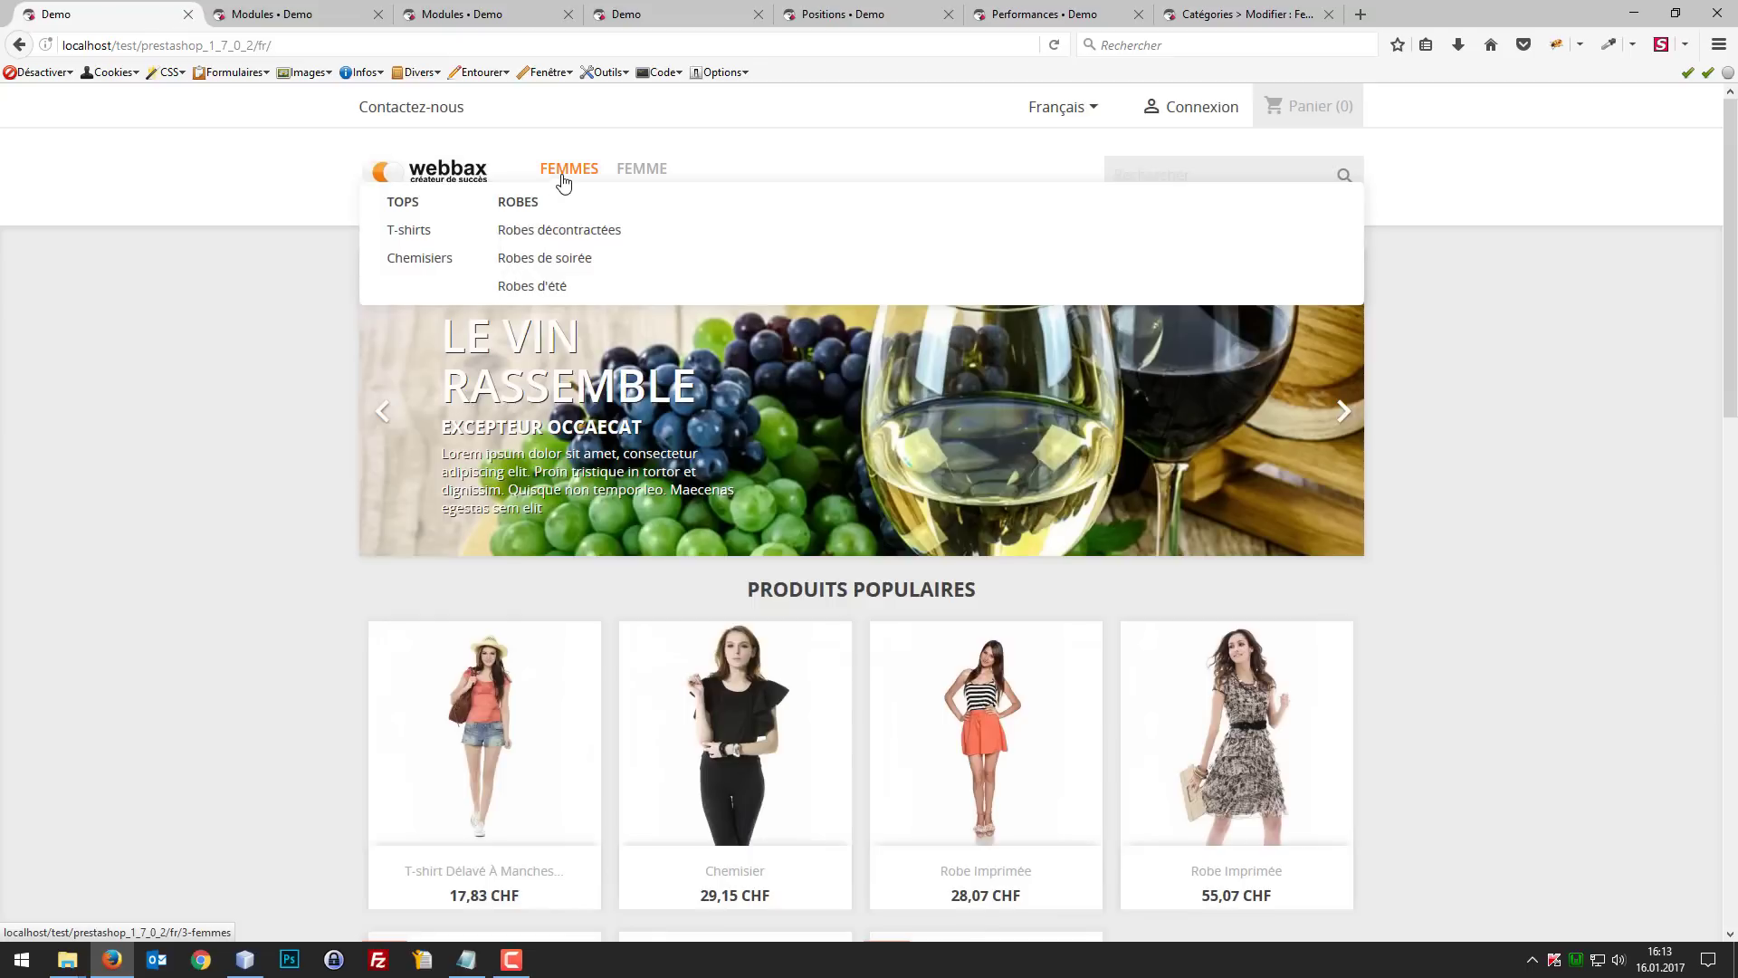
click(565, 181)
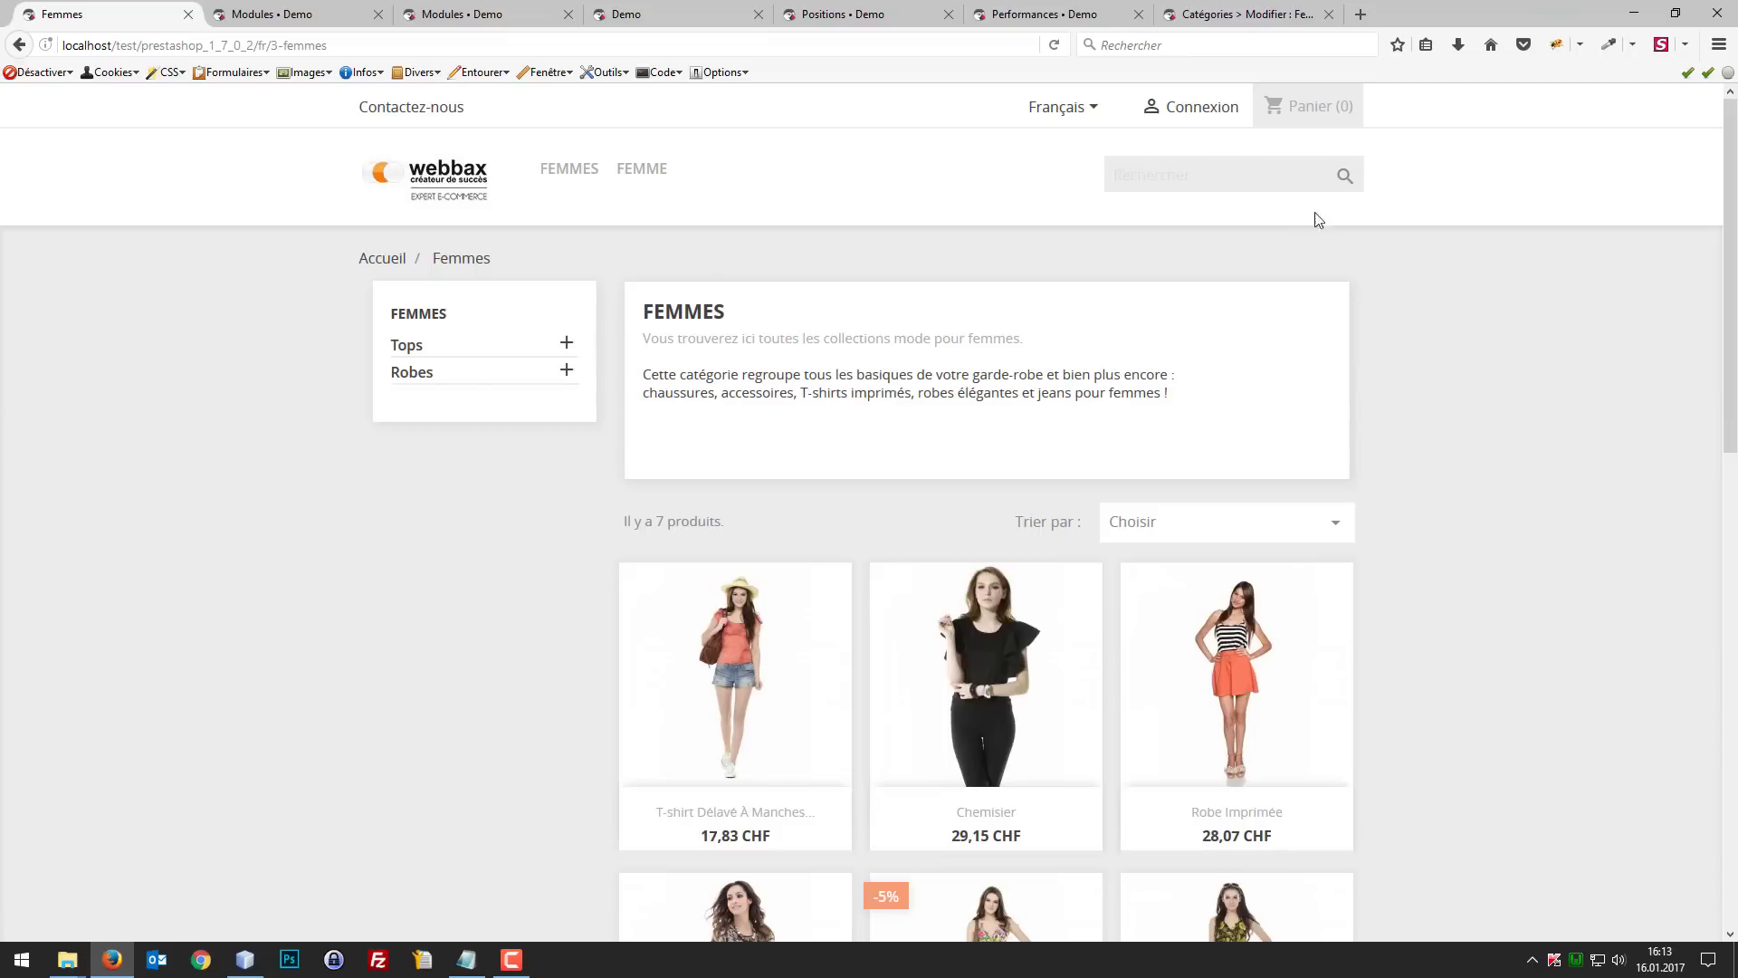
click(1158, 180)
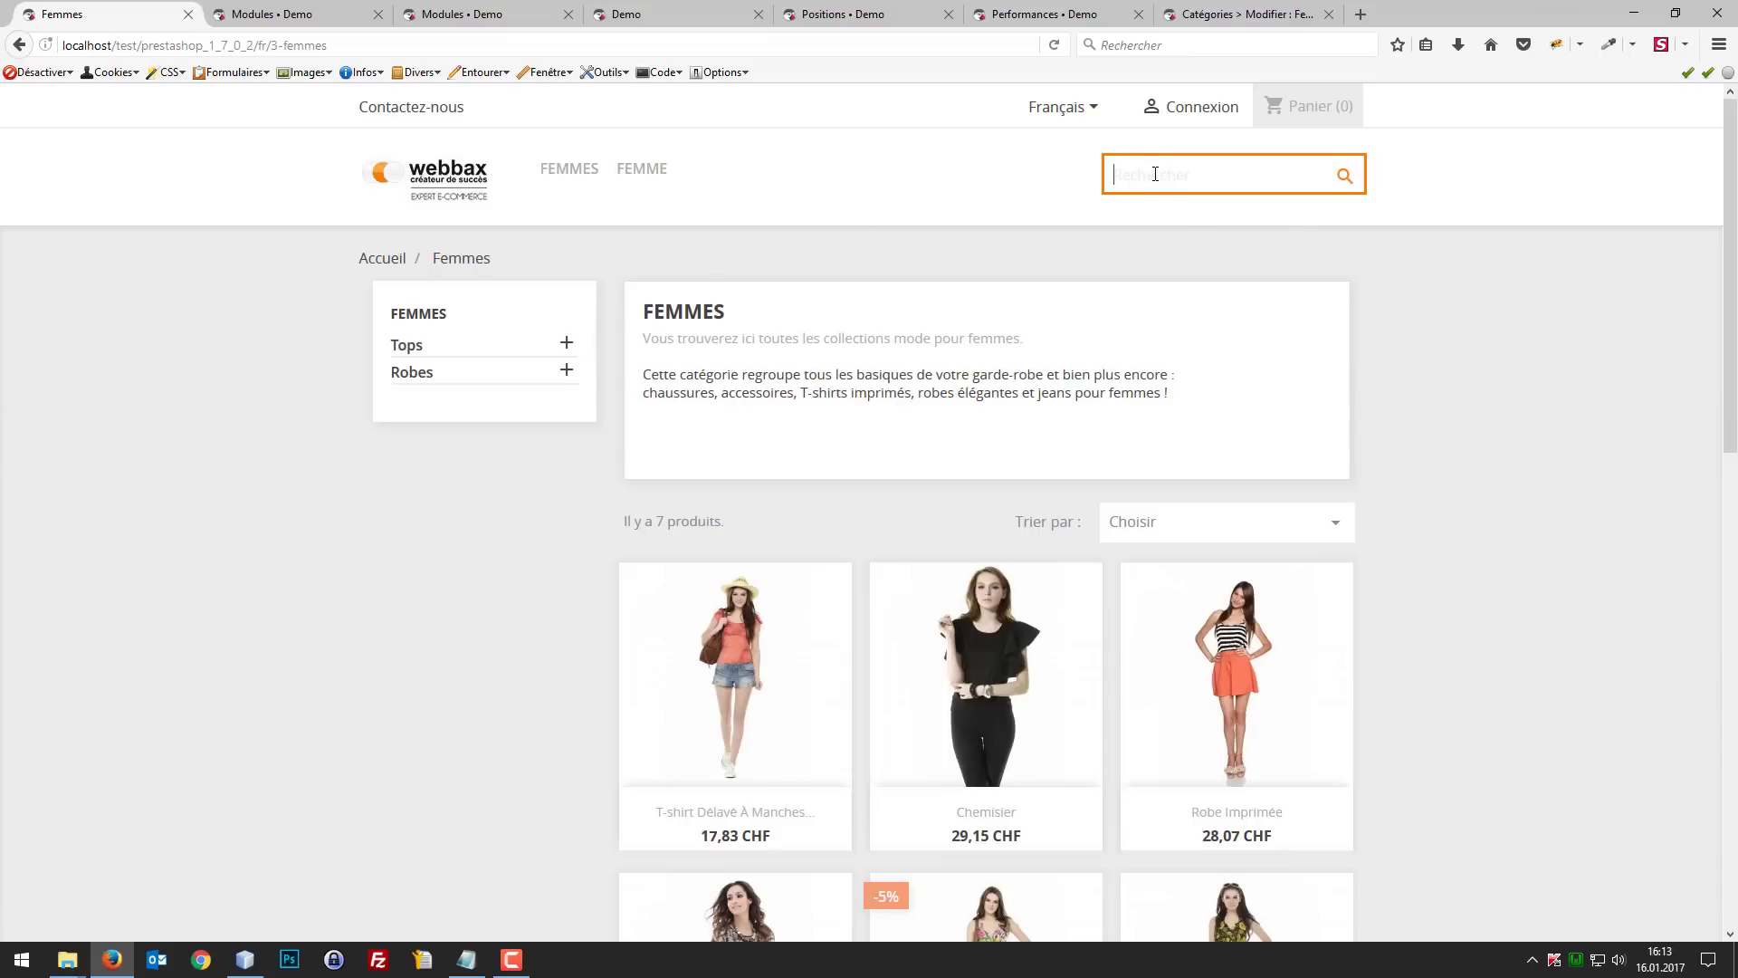
click(299, 14)
click(428, 14)
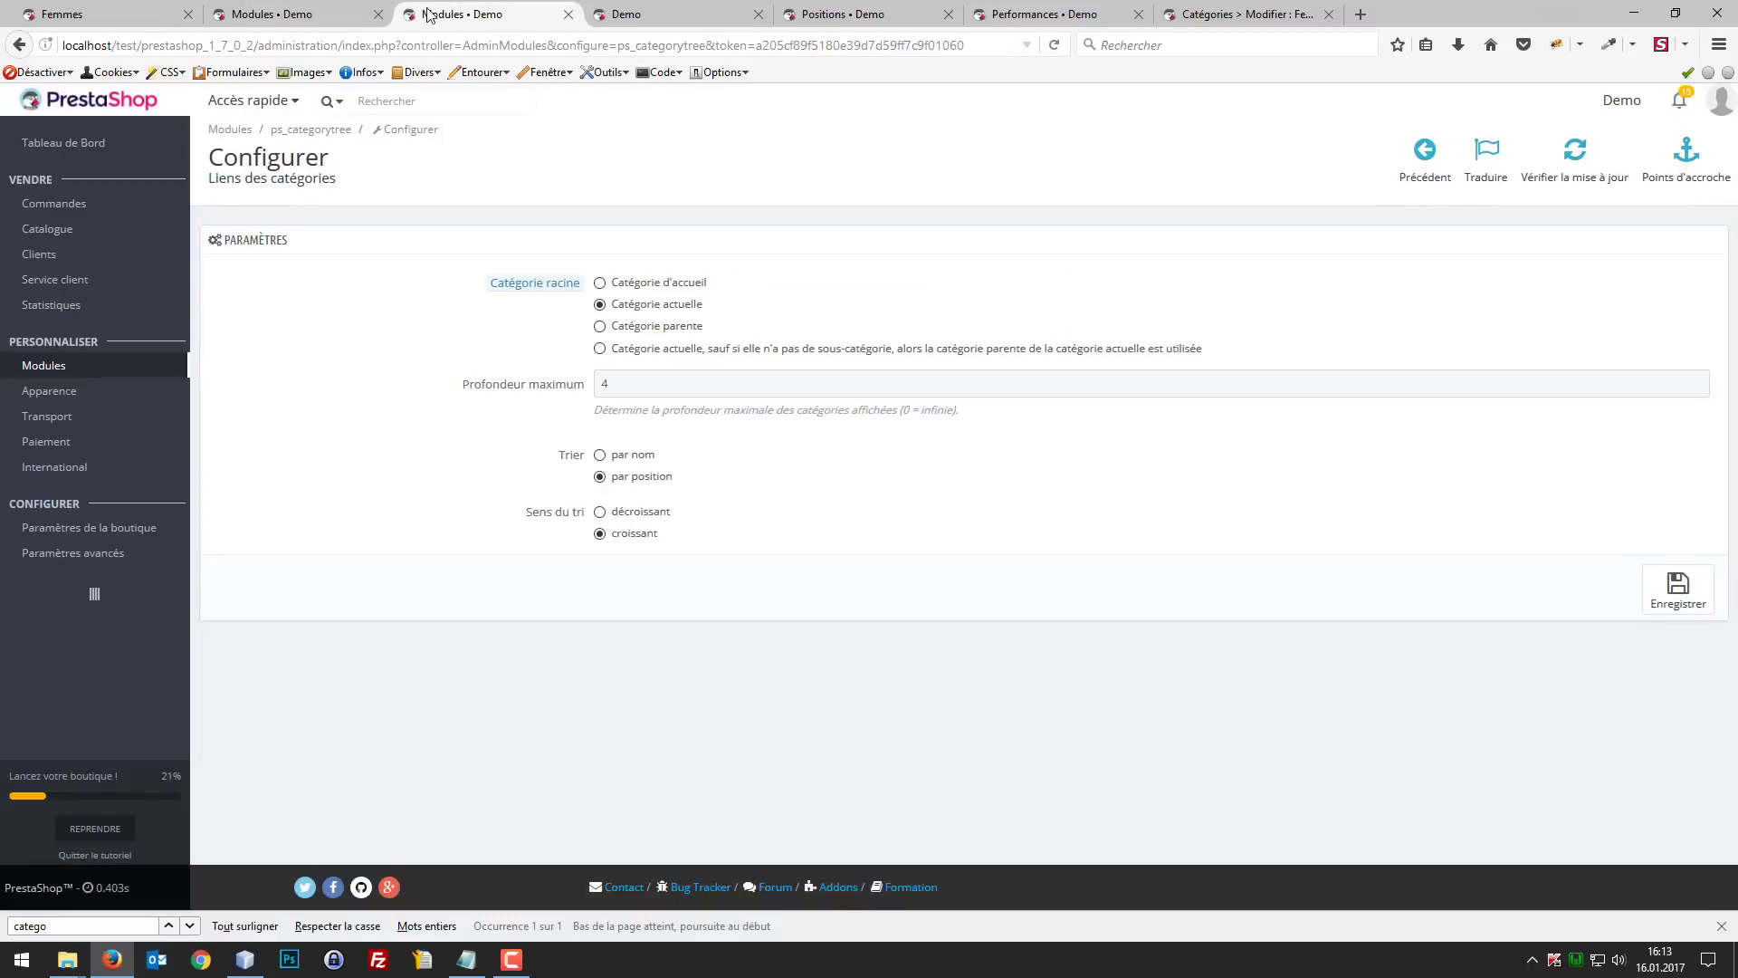
click(299, 13)
click(425, 13)
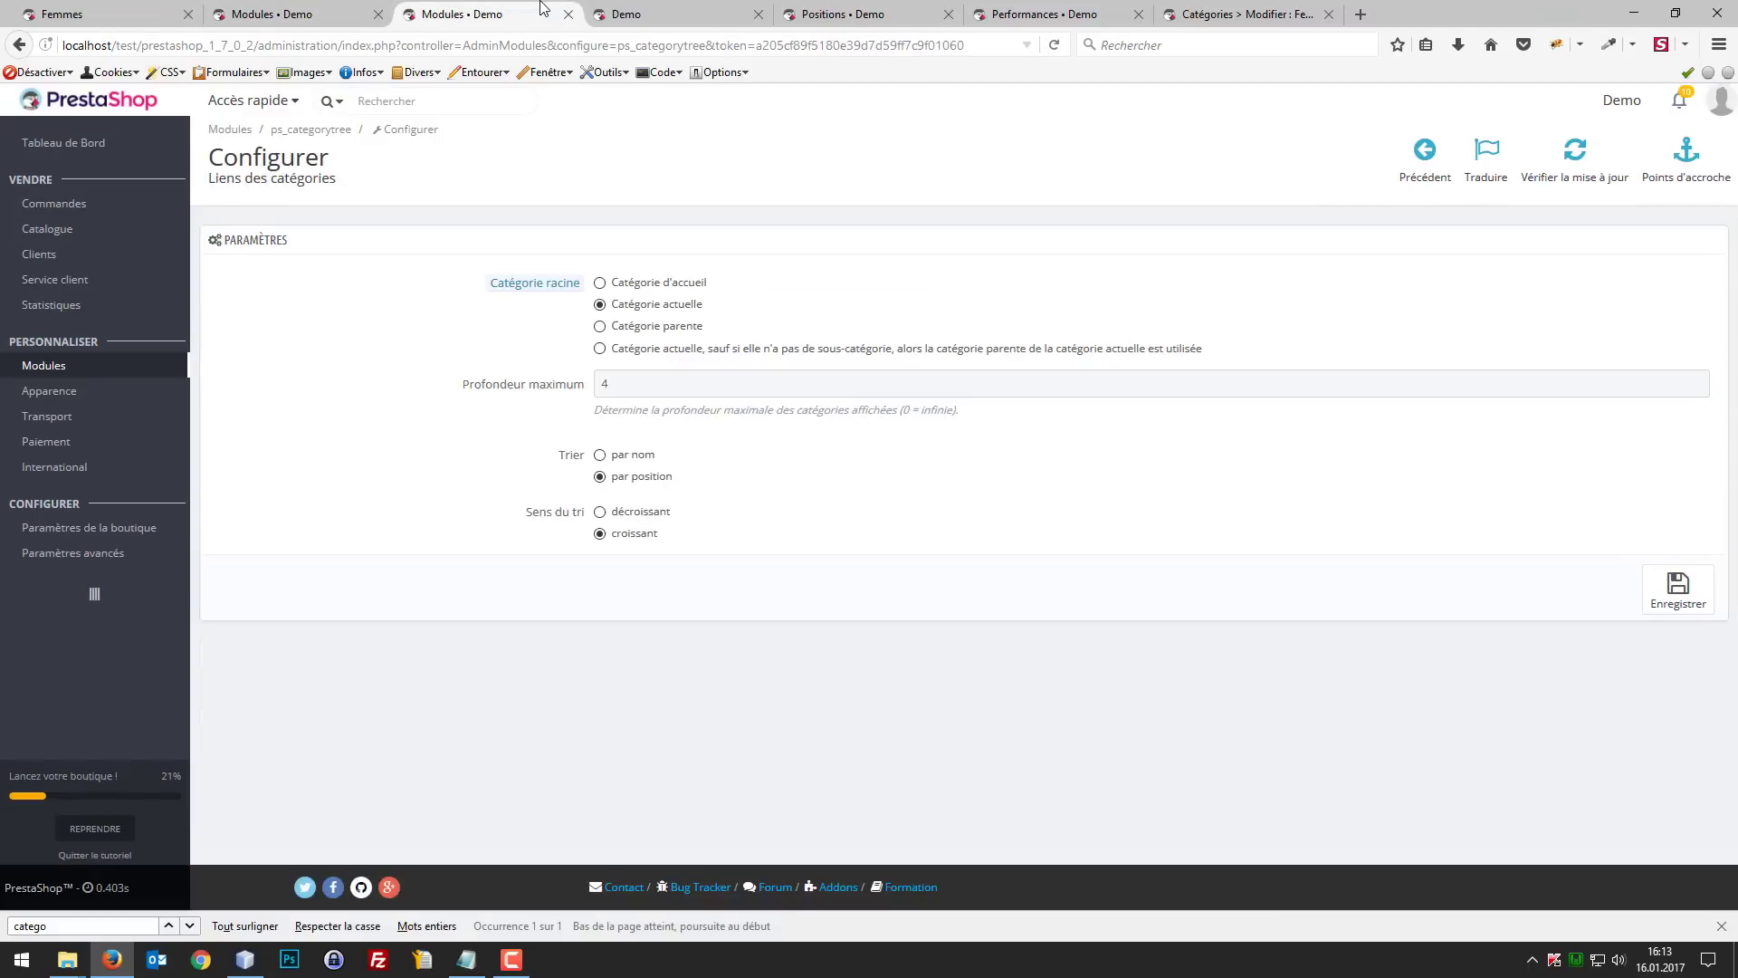
click(98, 8)
click(1151, 182)
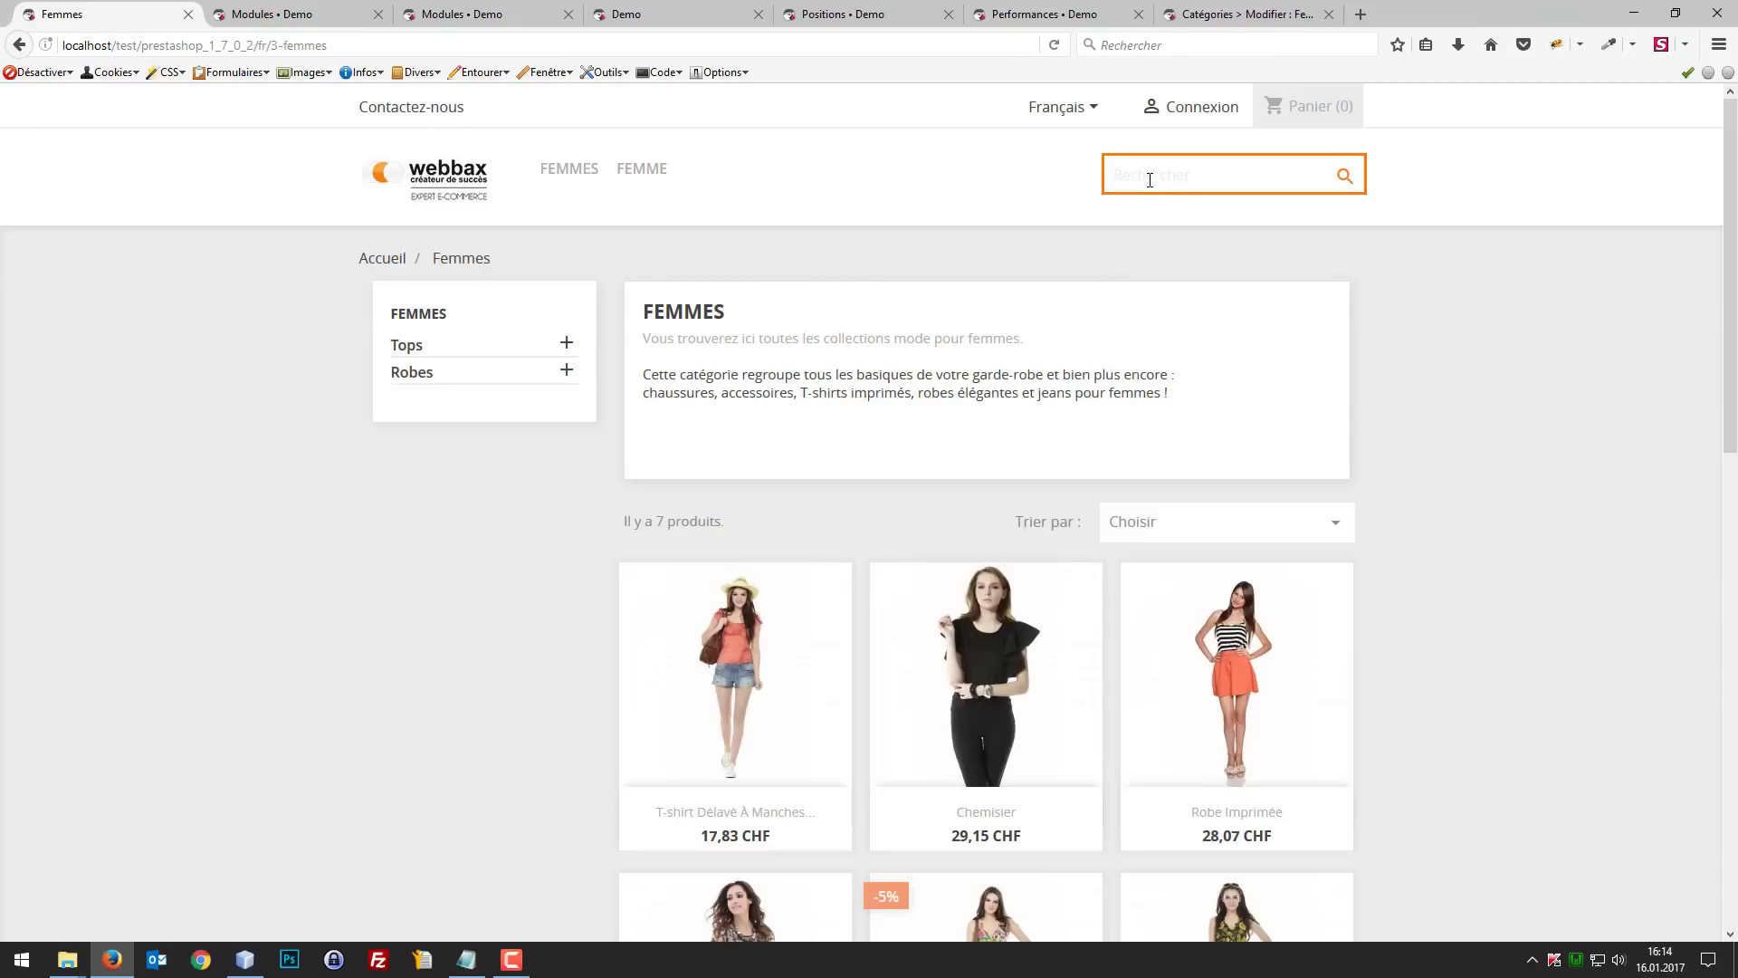
Step: Go from the Liens des catégories configuration to the installed modules and search them for "recherche" to locate the search bar module
click(498, 19)
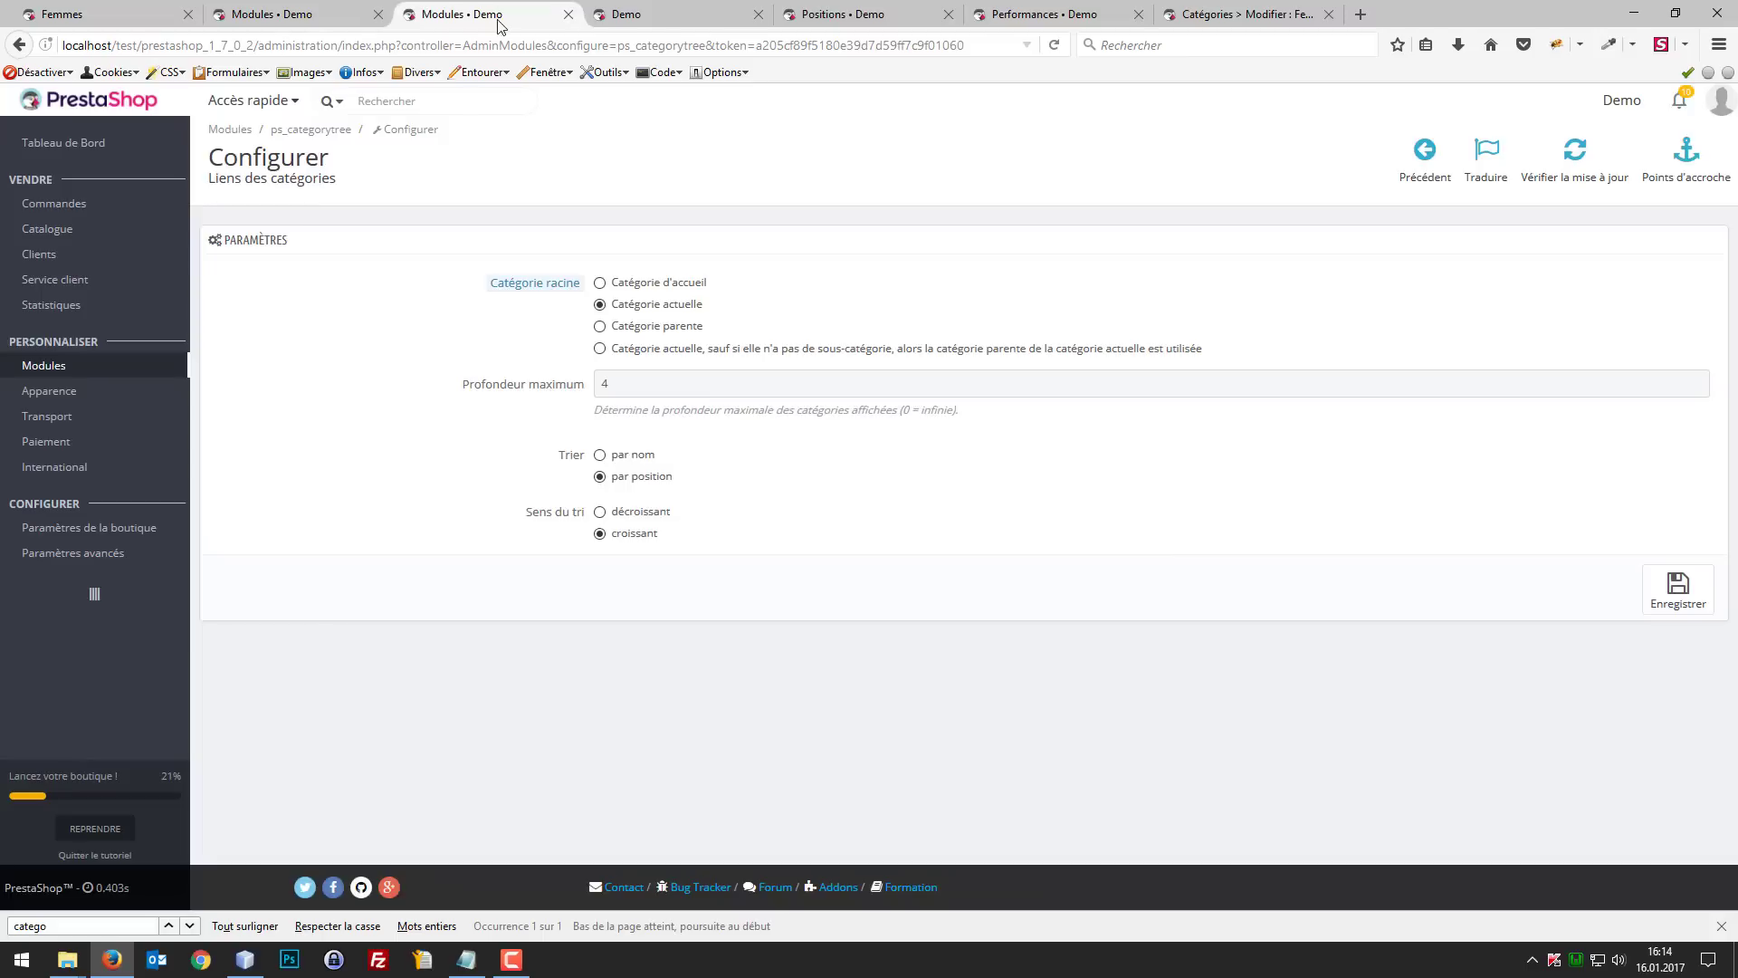
click(42, 371)
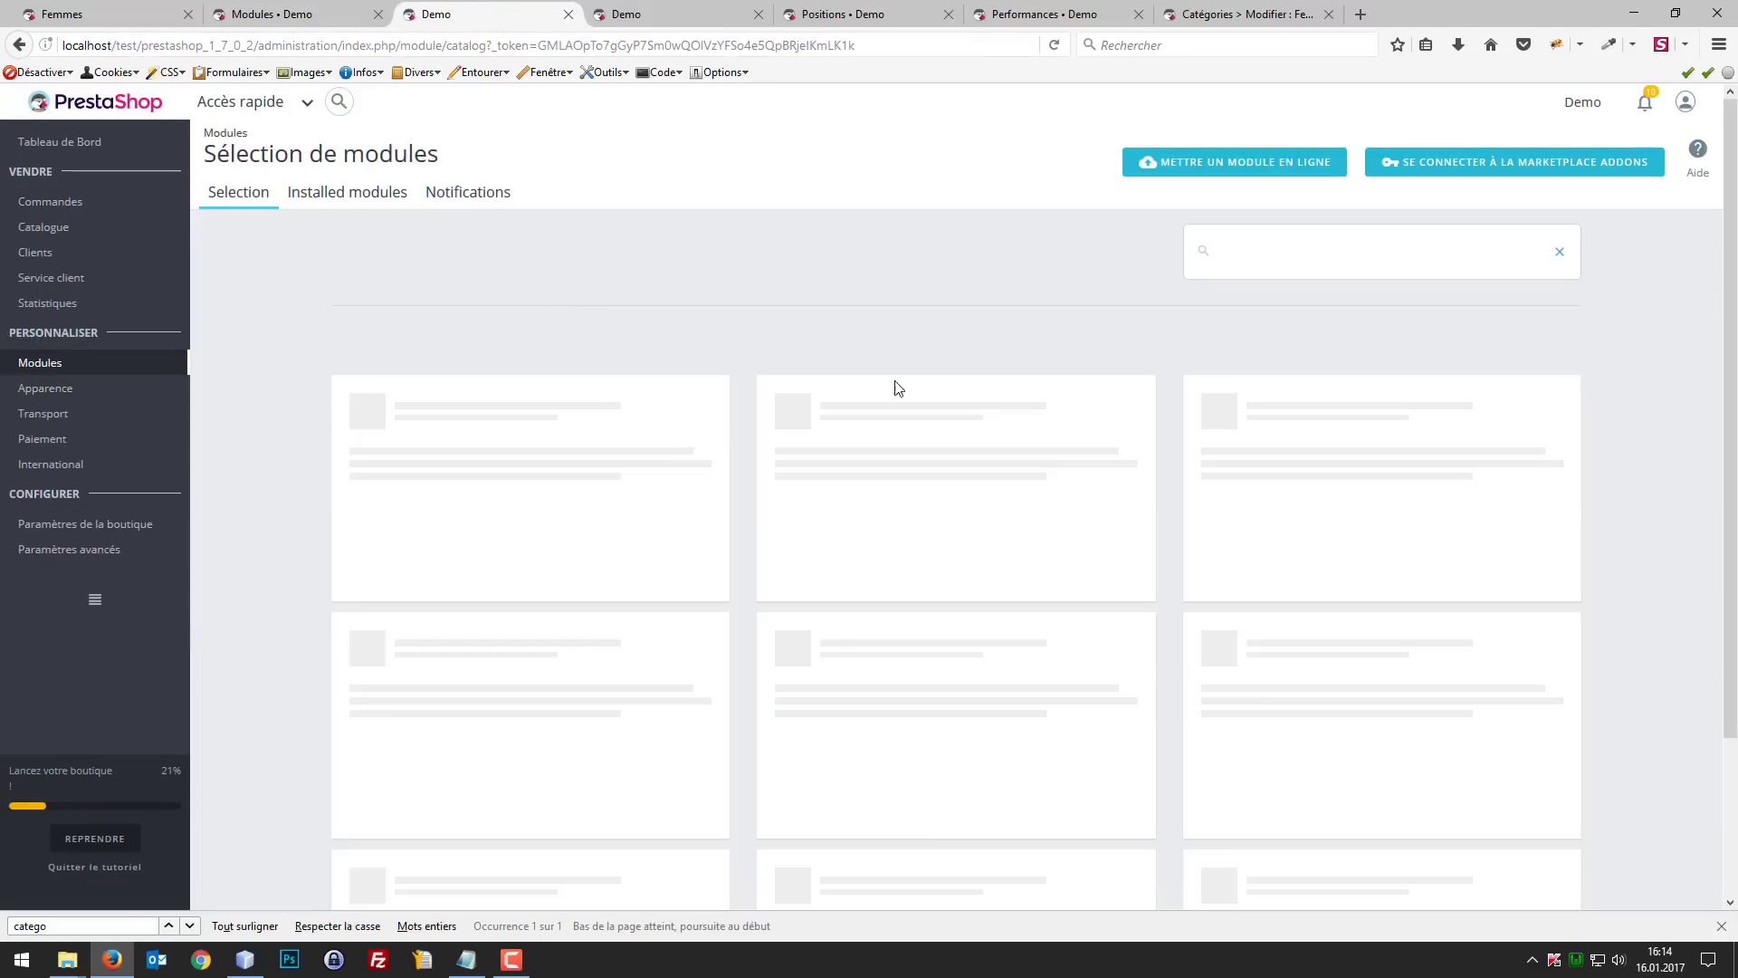
click(360, 201)
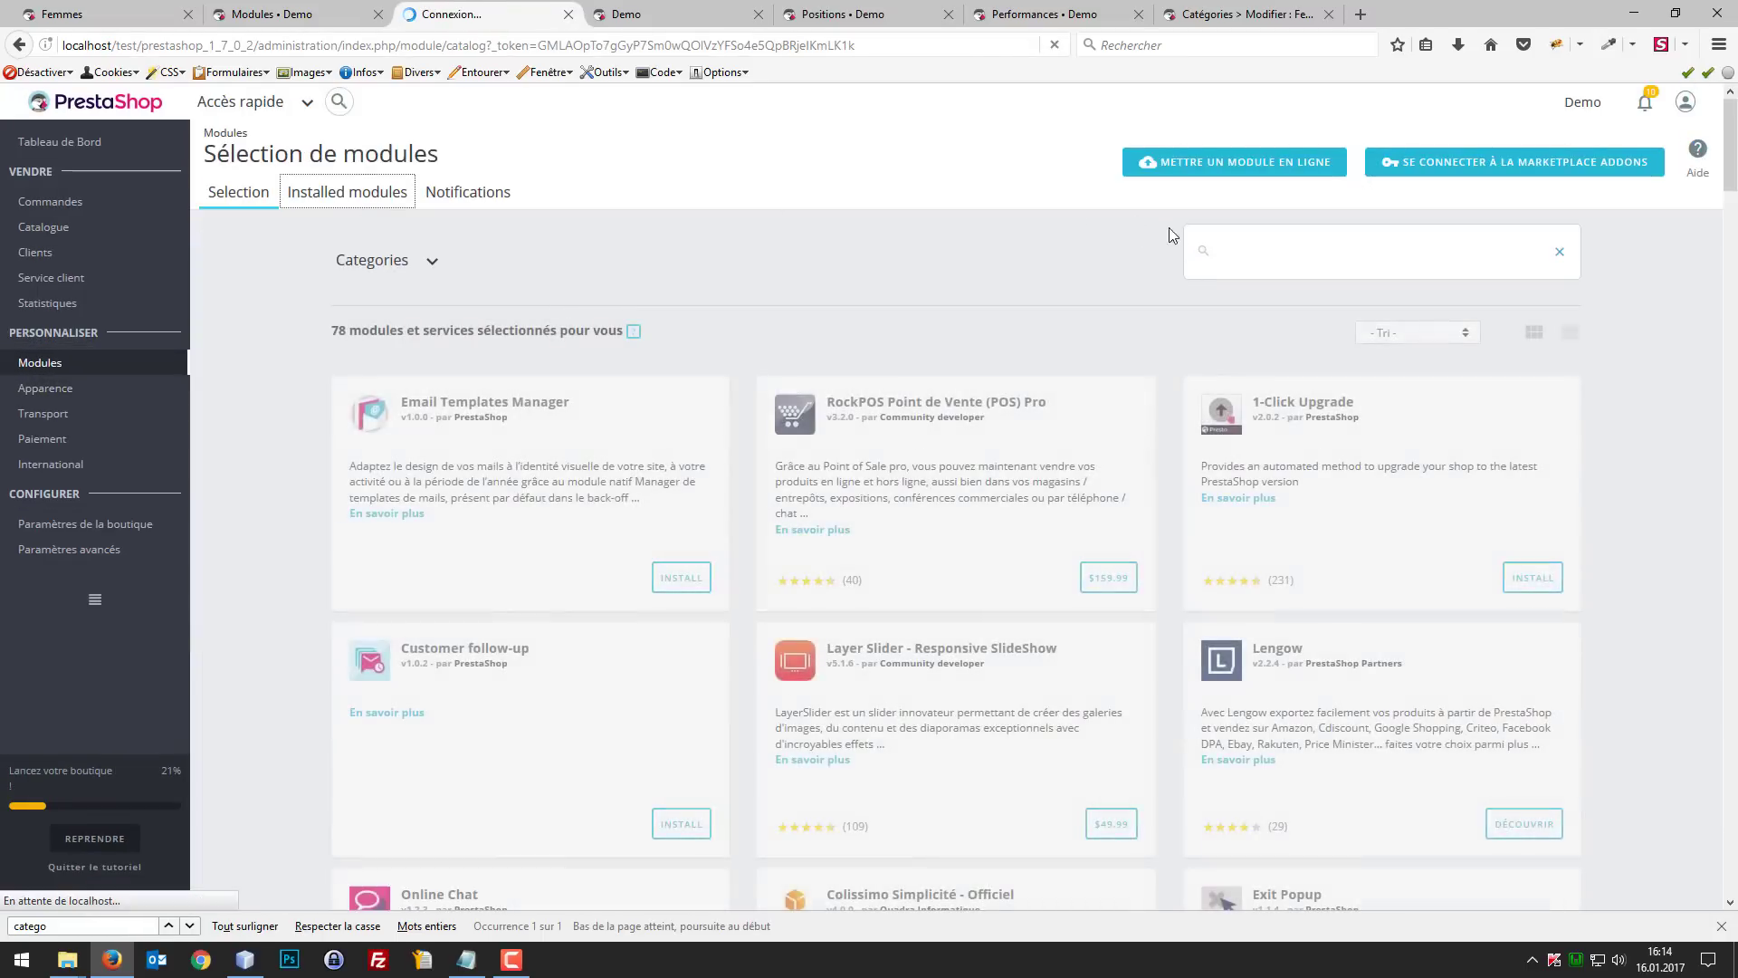
click(1244, 247)
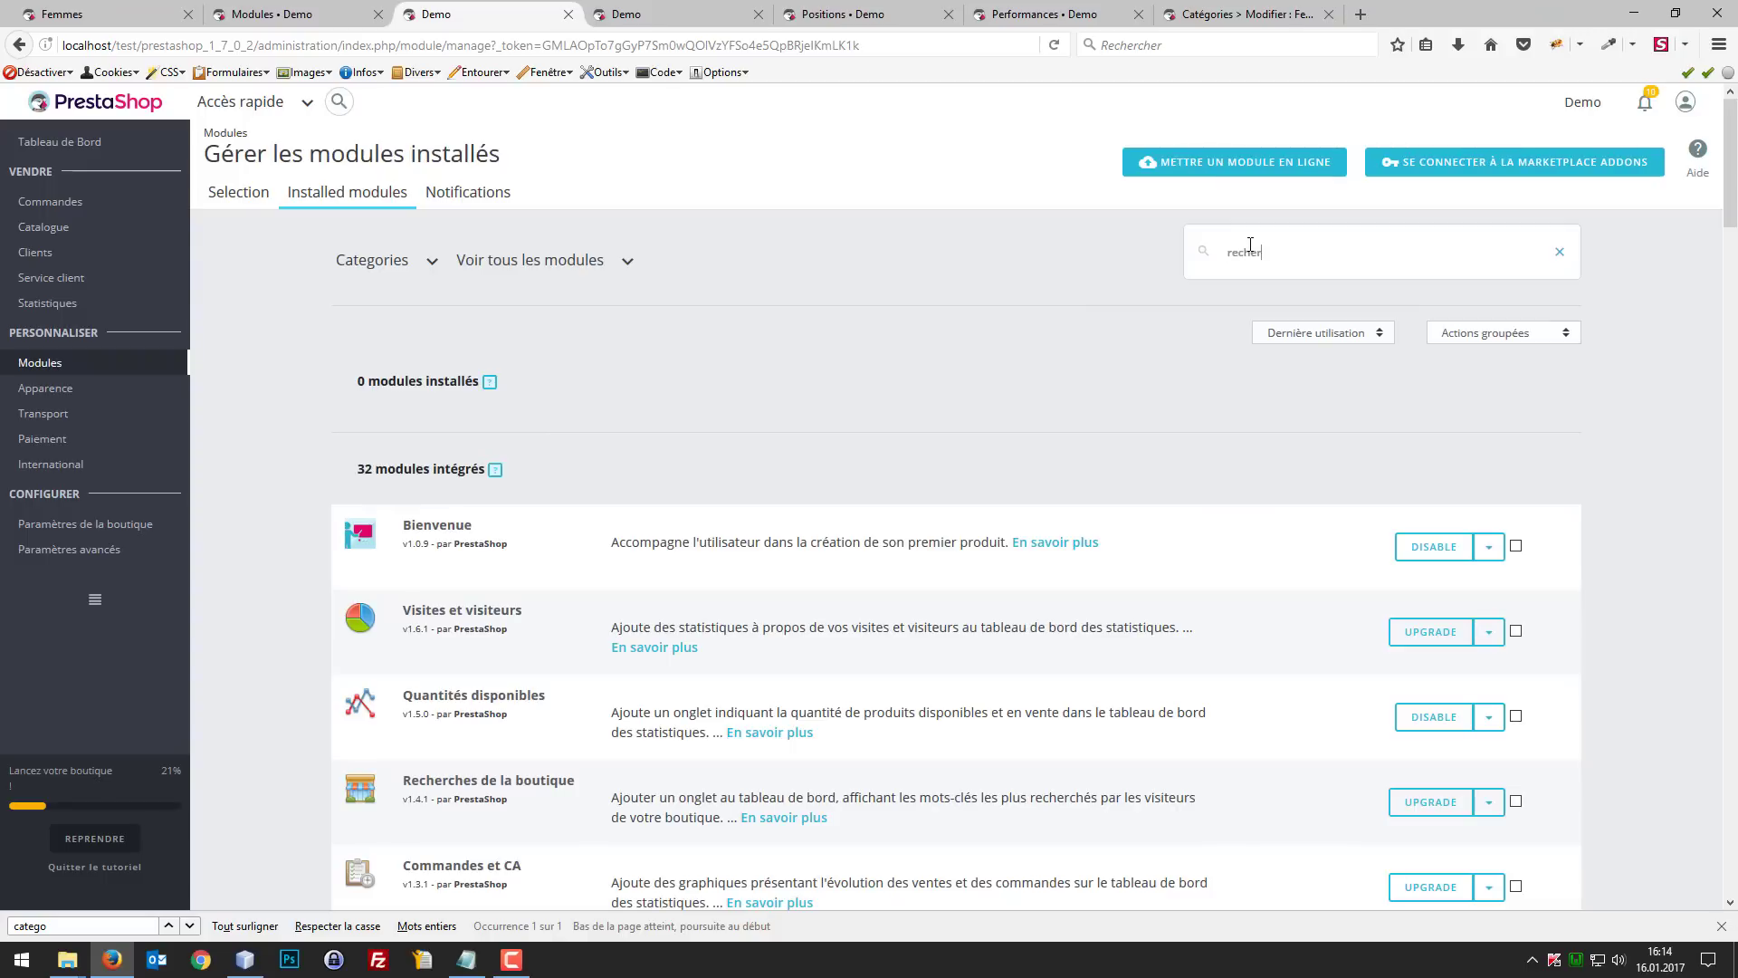
key(Return)
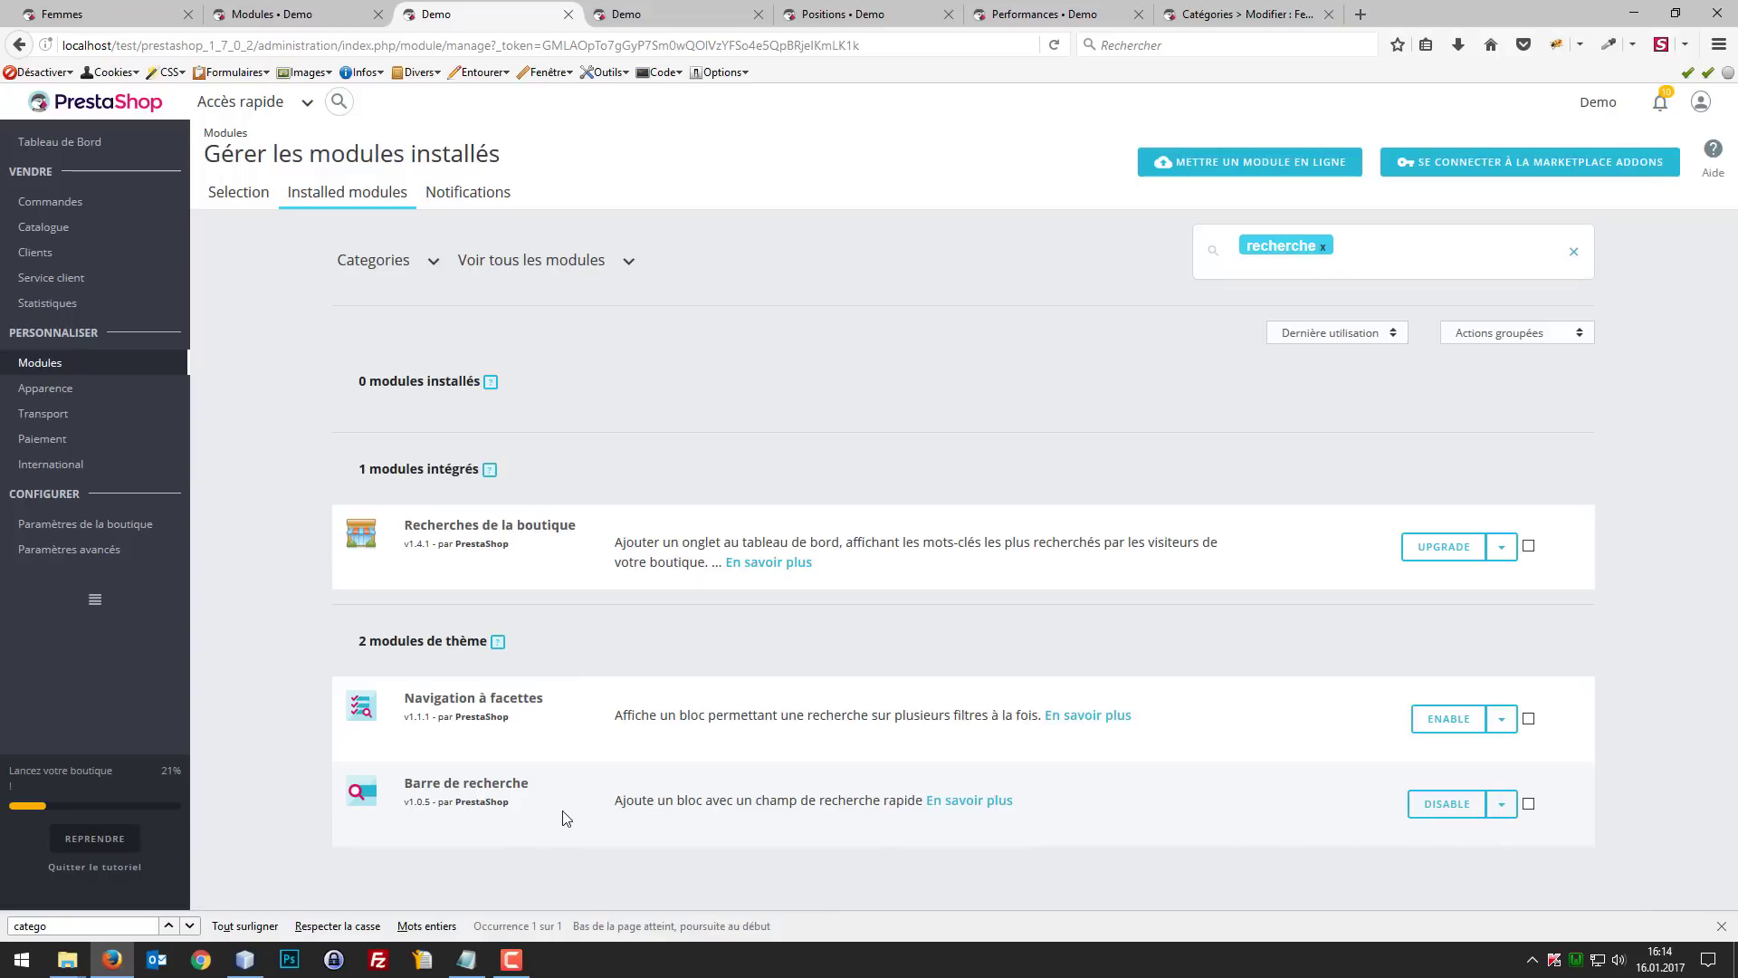
click(331, 9)
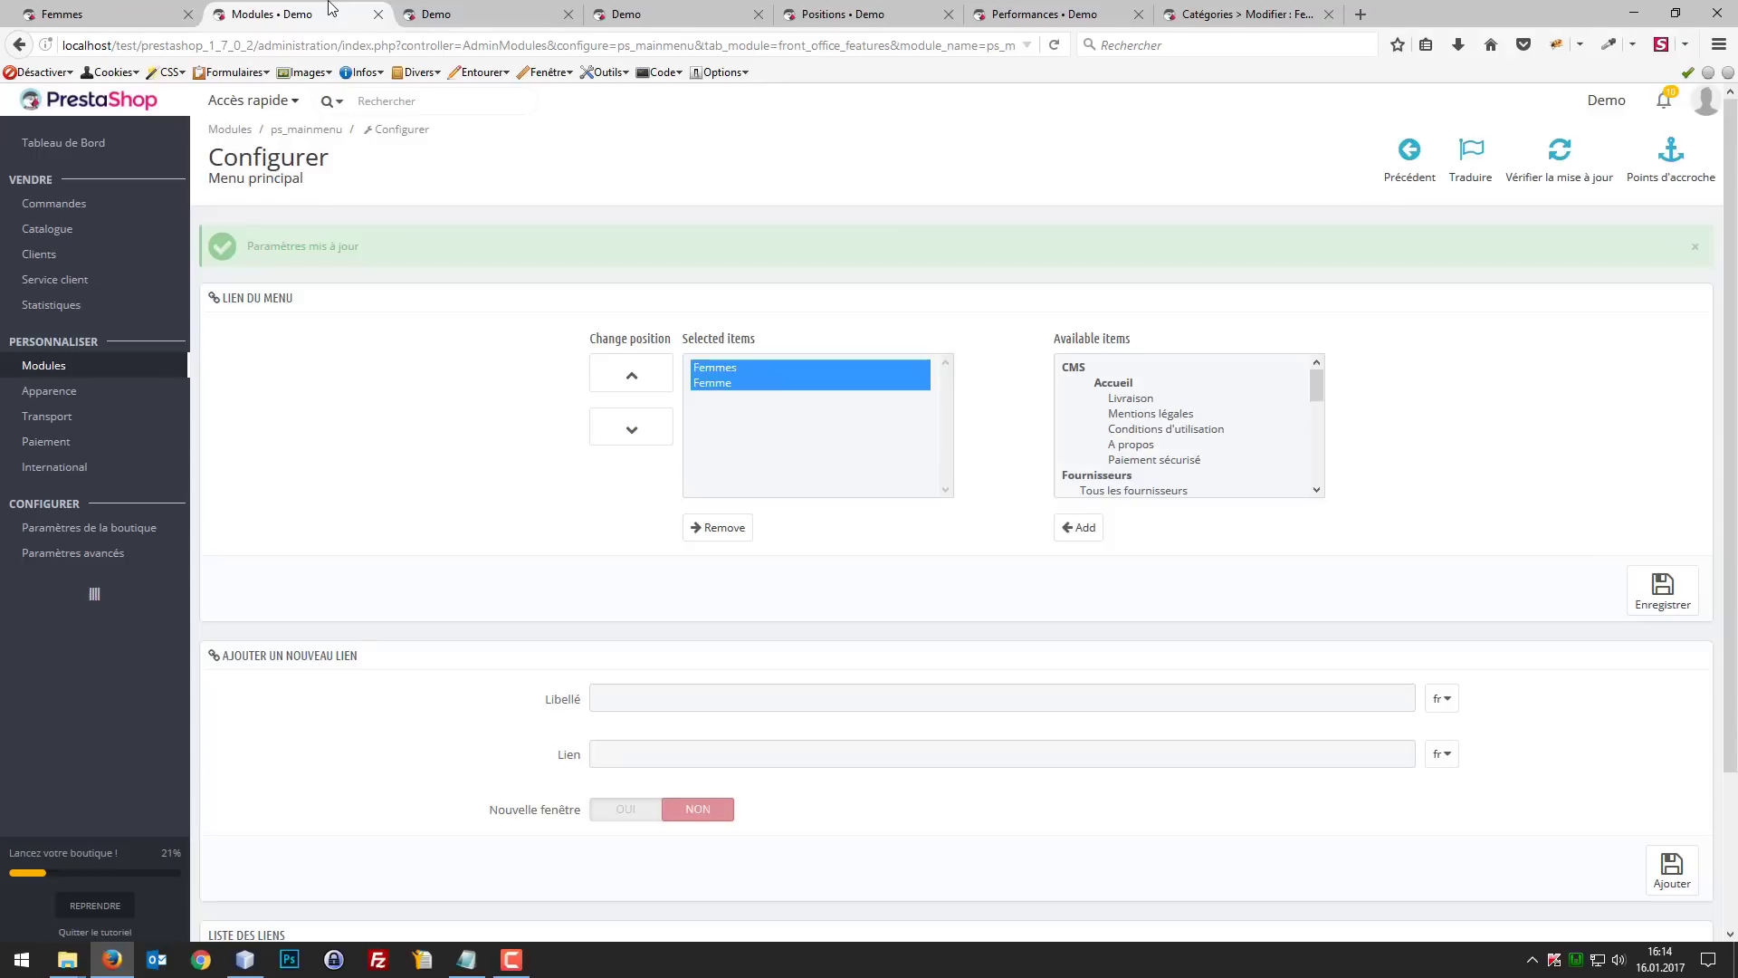
key(ctrl+Tab)
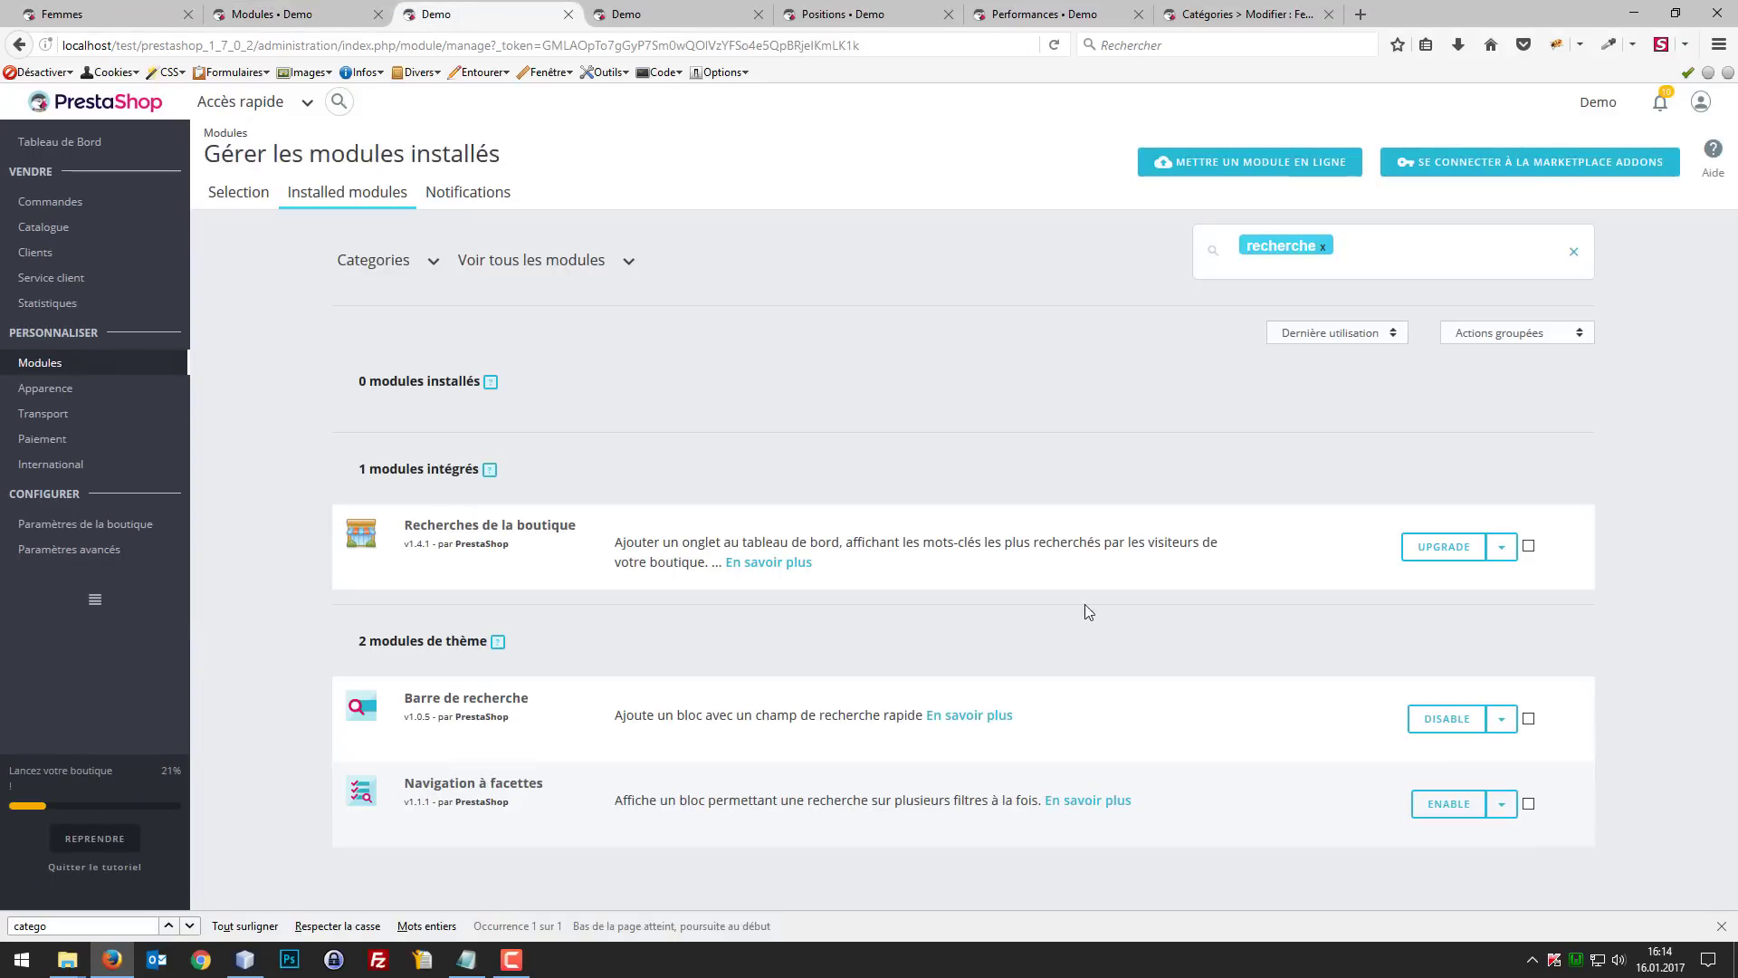
Step: Preview the shop's Femmes page in the browser's responsive design view, trying 360×640 and settling on 320×480
click(145, 9)
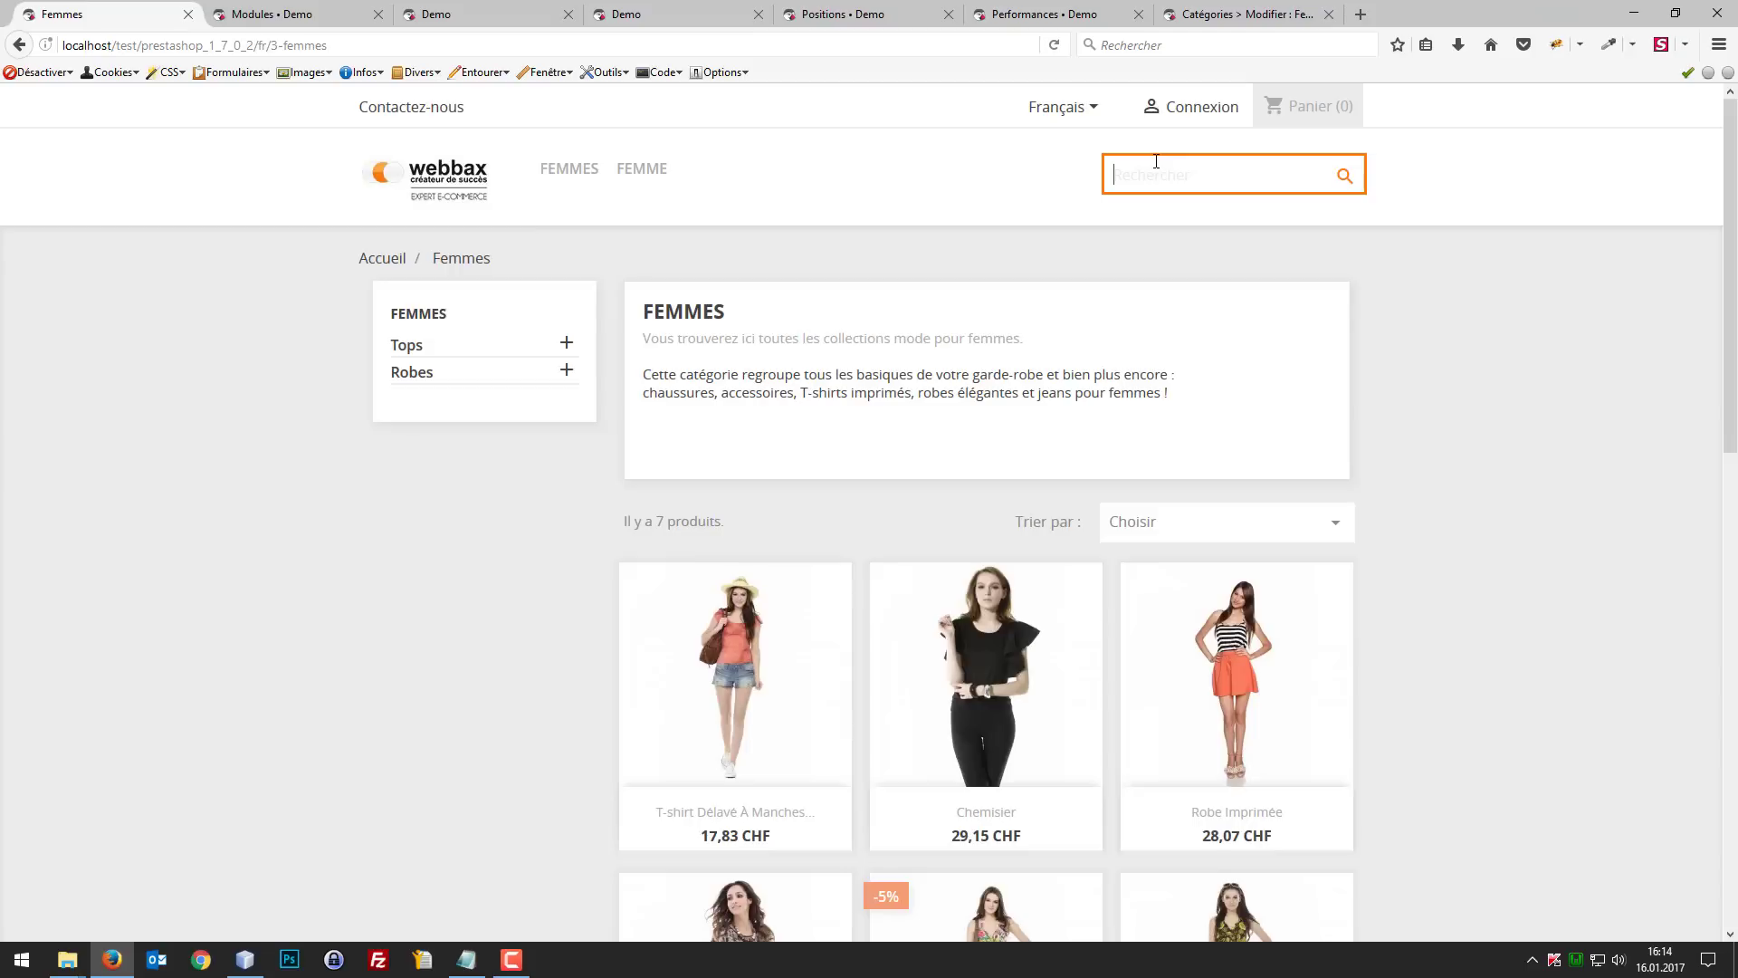
click(116, 384)
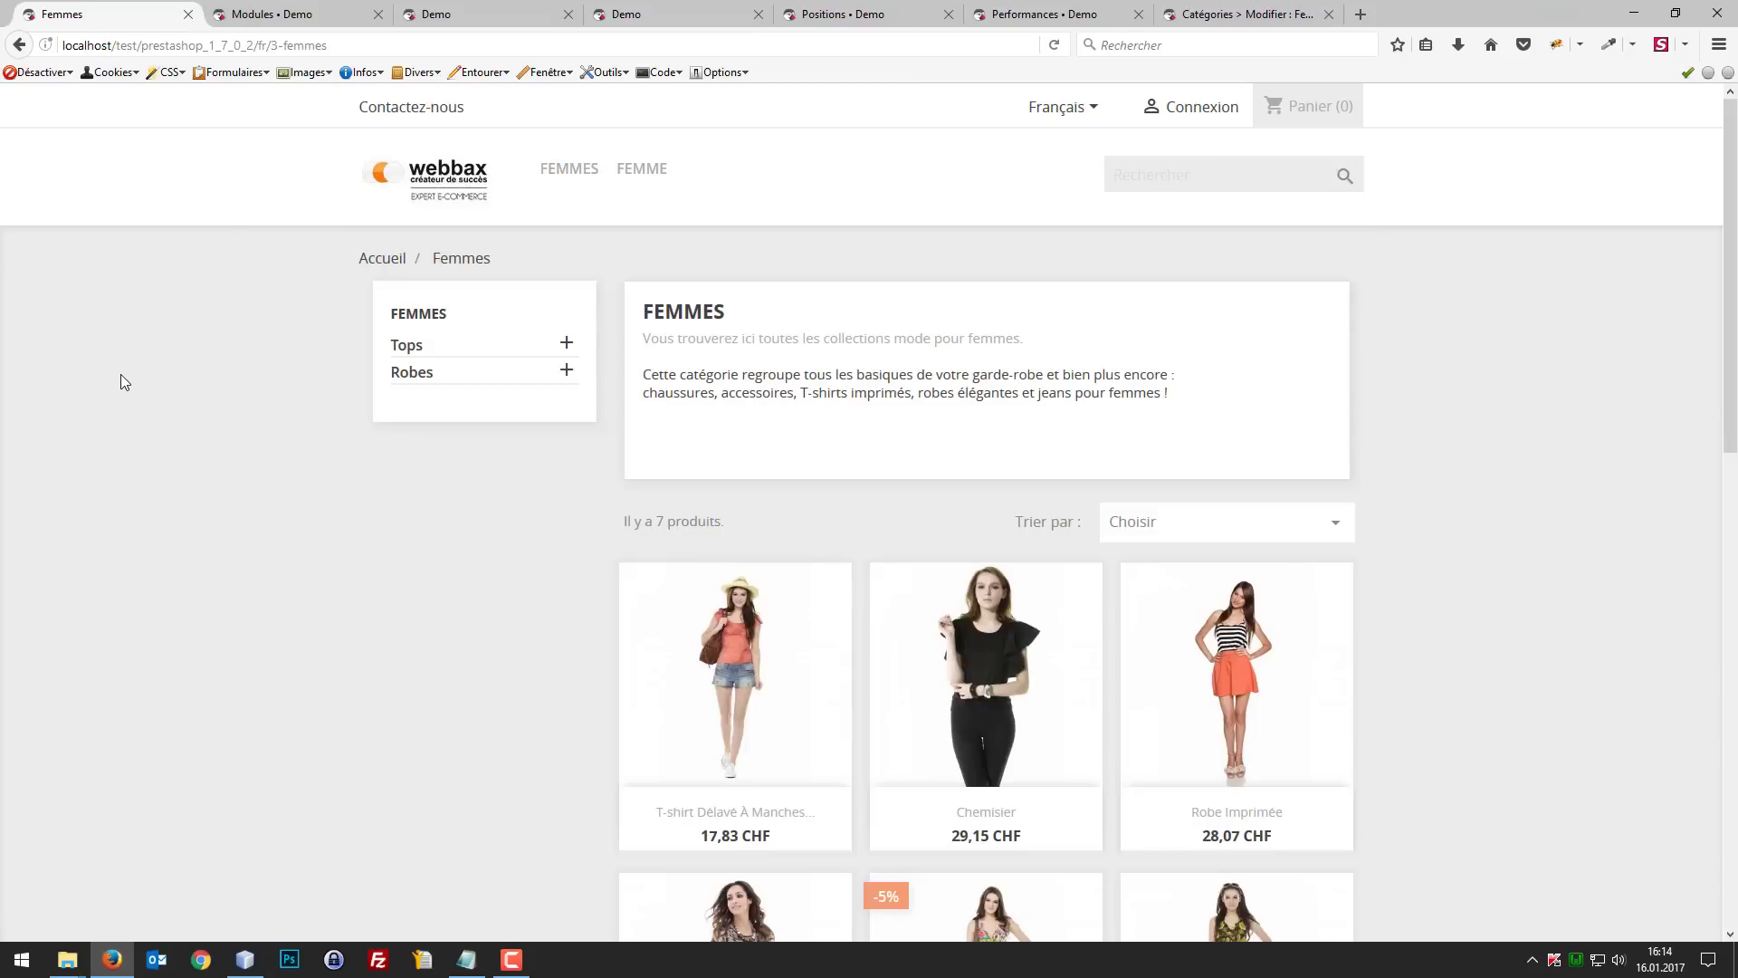
key(ctrl+shift+m)
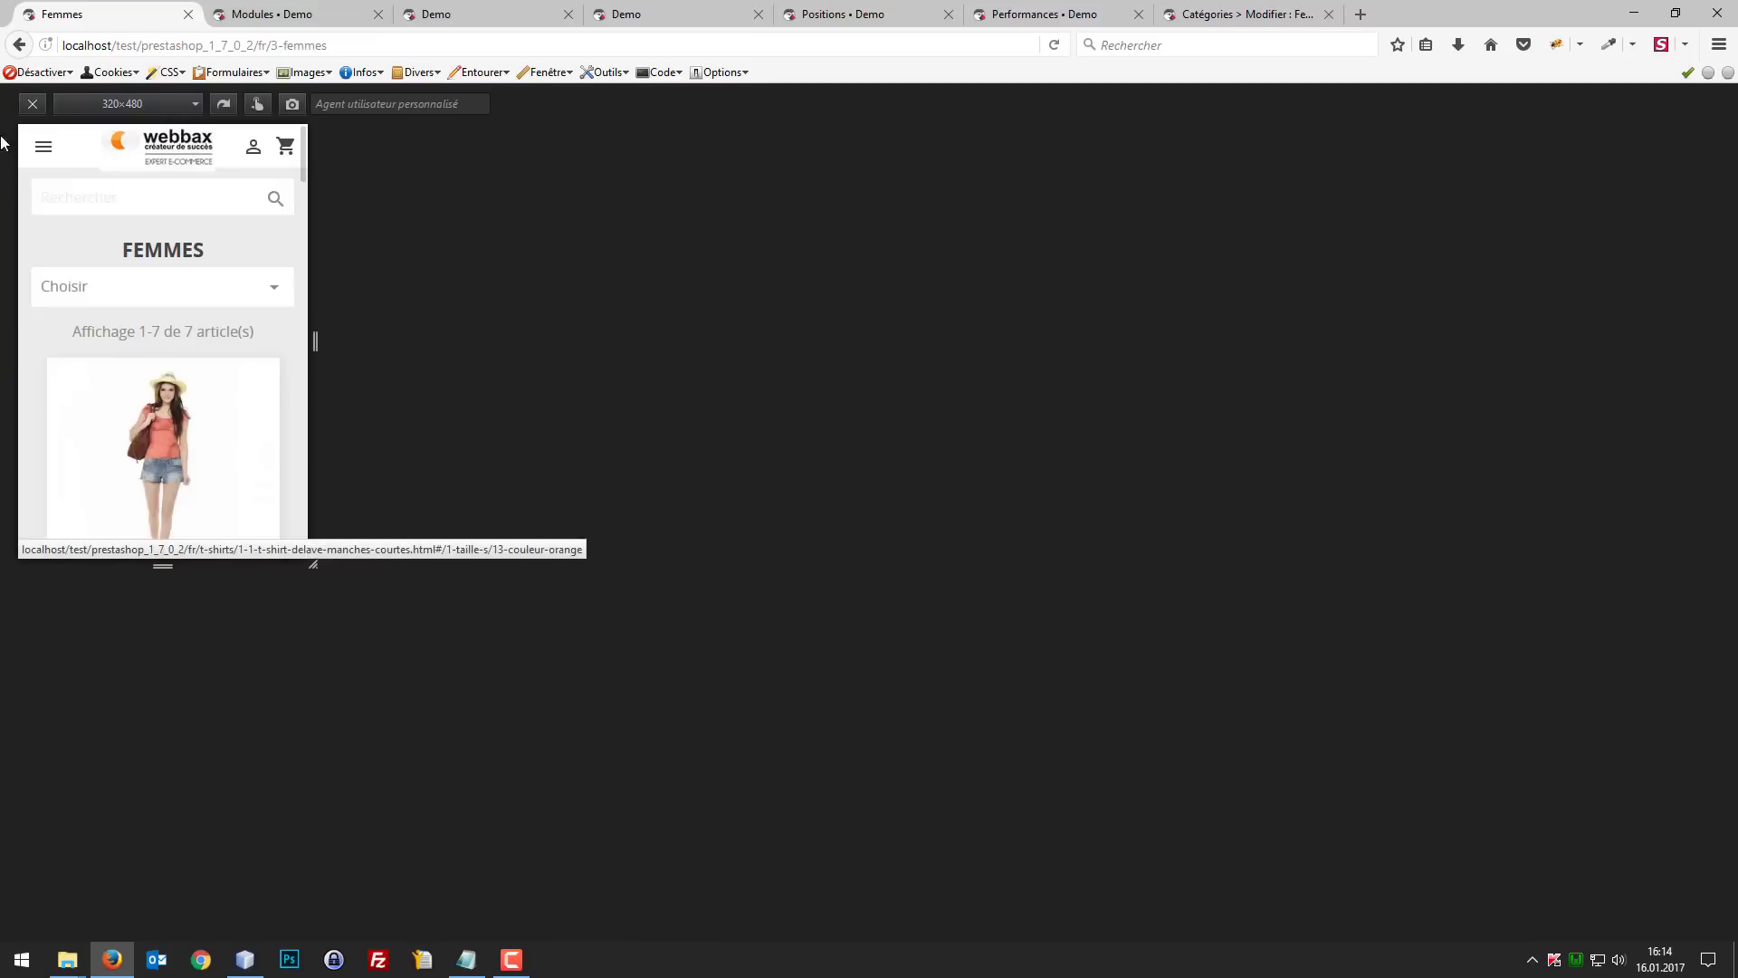
click(197, 106)
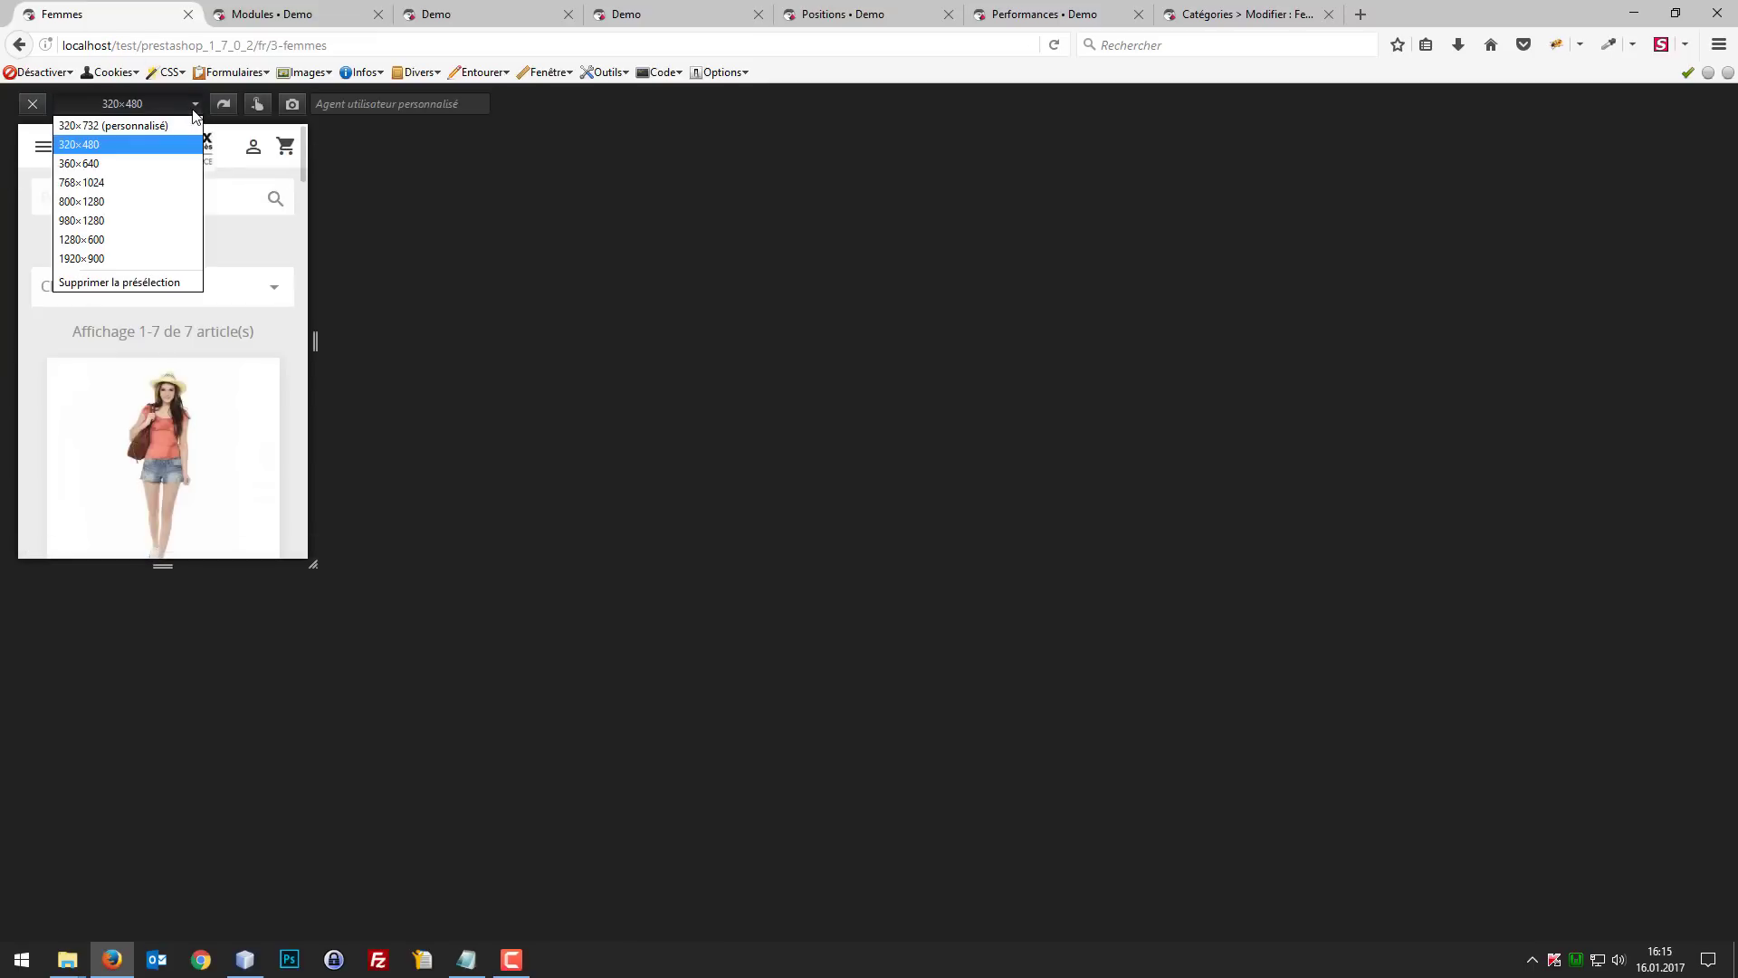
click(185, 162)
click(192, 108)
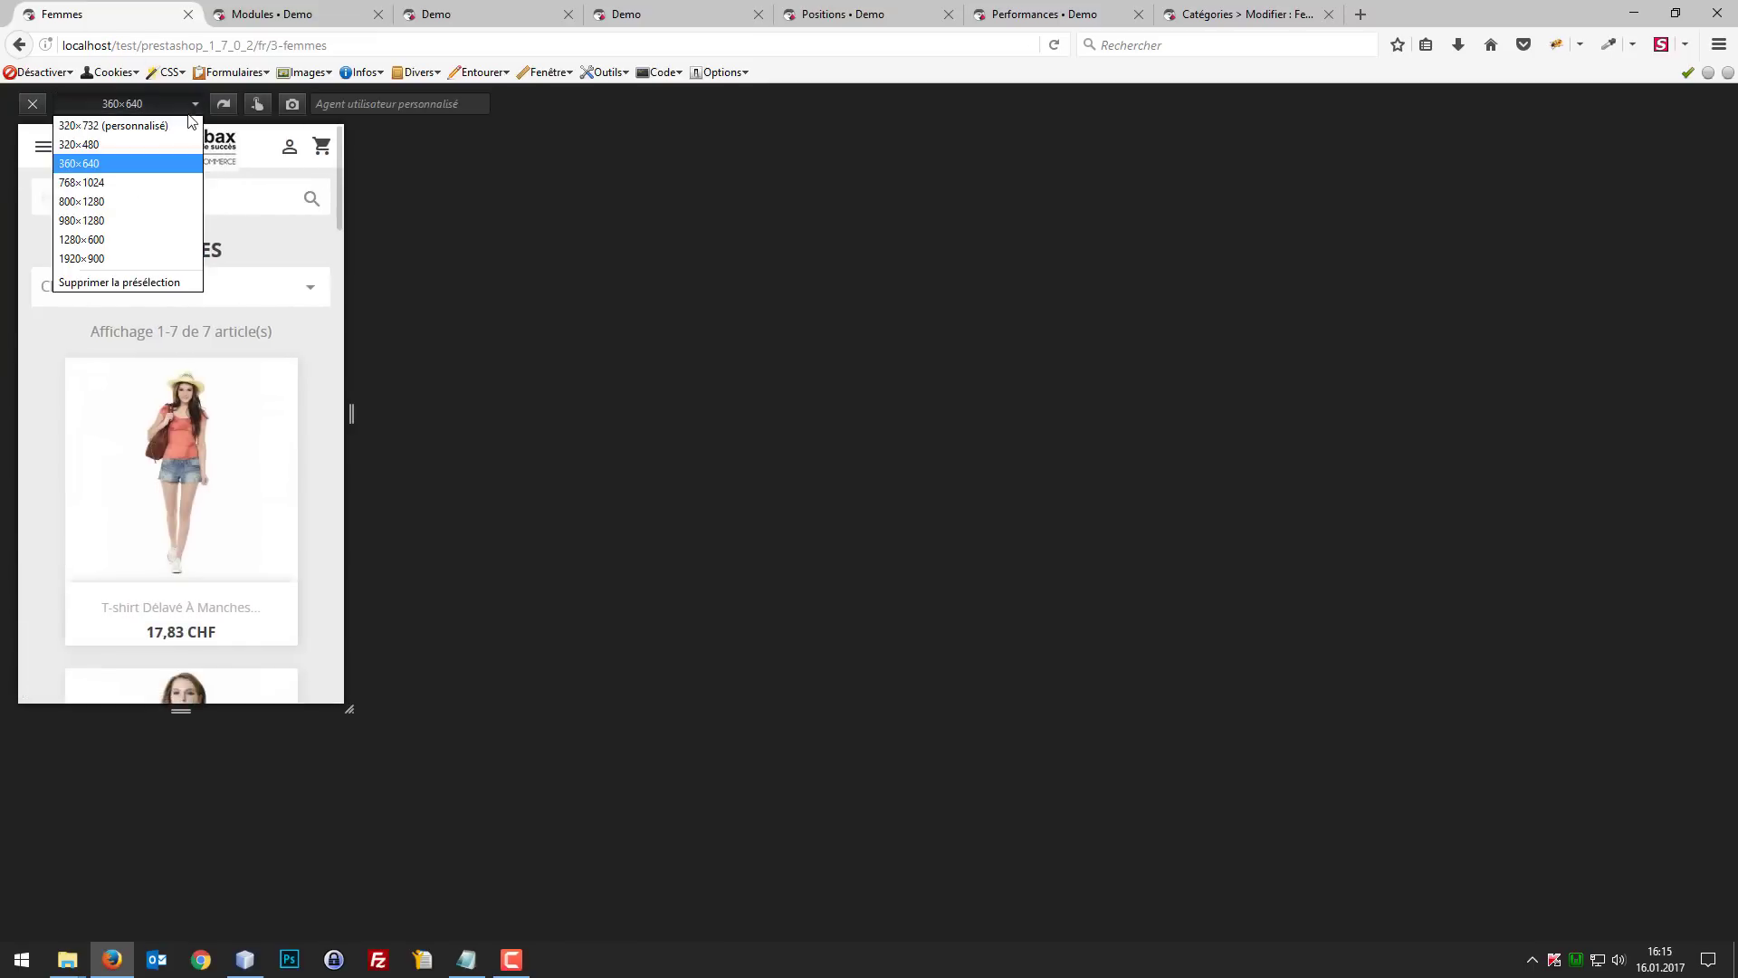
click(171, 148)
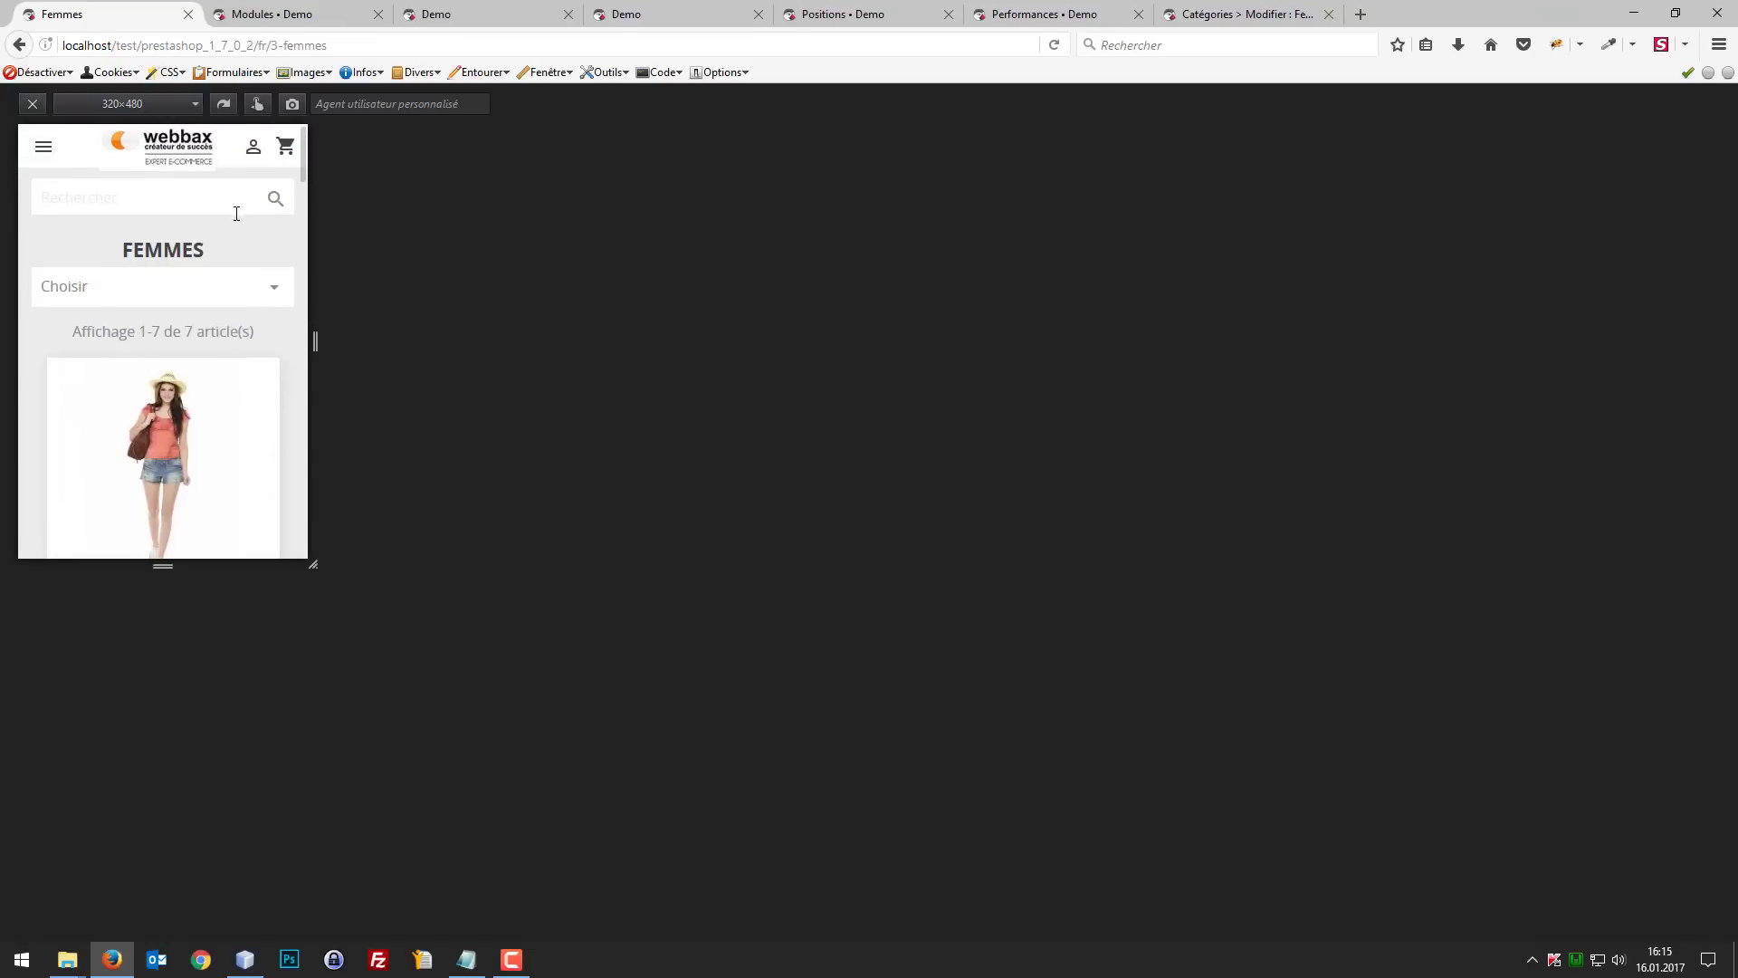
Step: Examine the layout of the Femmes product list in the small mobile preview
scroll(246, 250, down, 5)
scroll(243, 252, up, 5)
scroll(246, 253, down, 6)
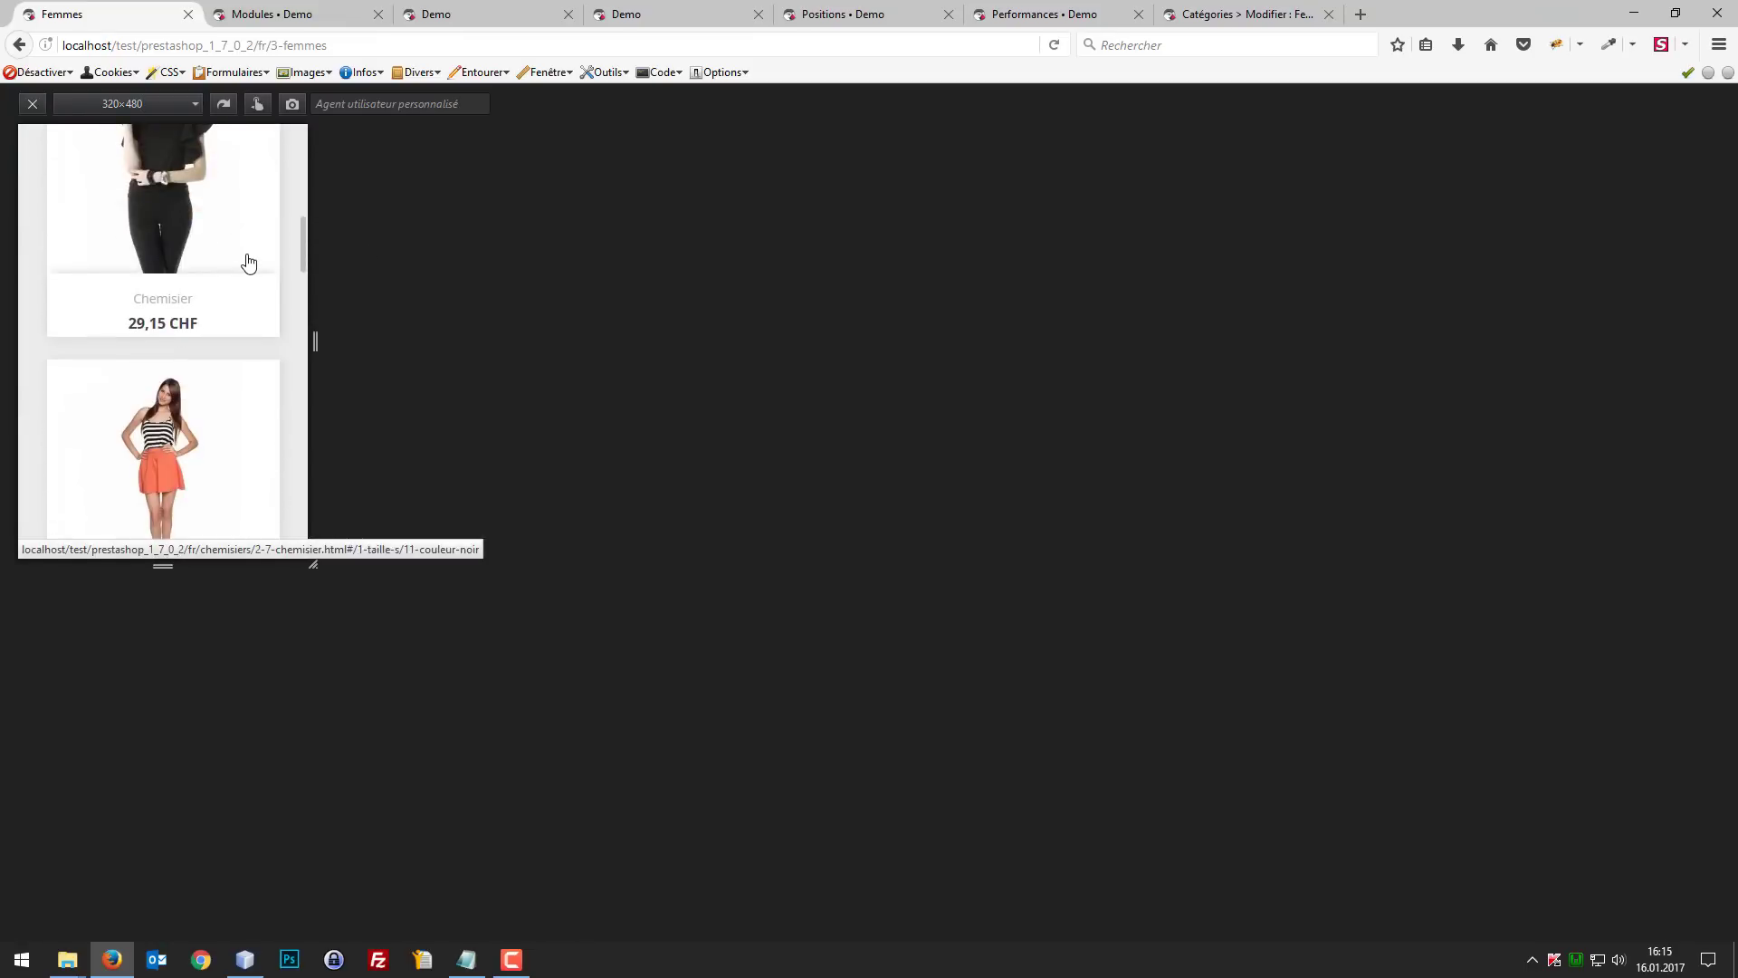
scroll(290, 263, up, 6)
scroll(279, 245, down, 8)
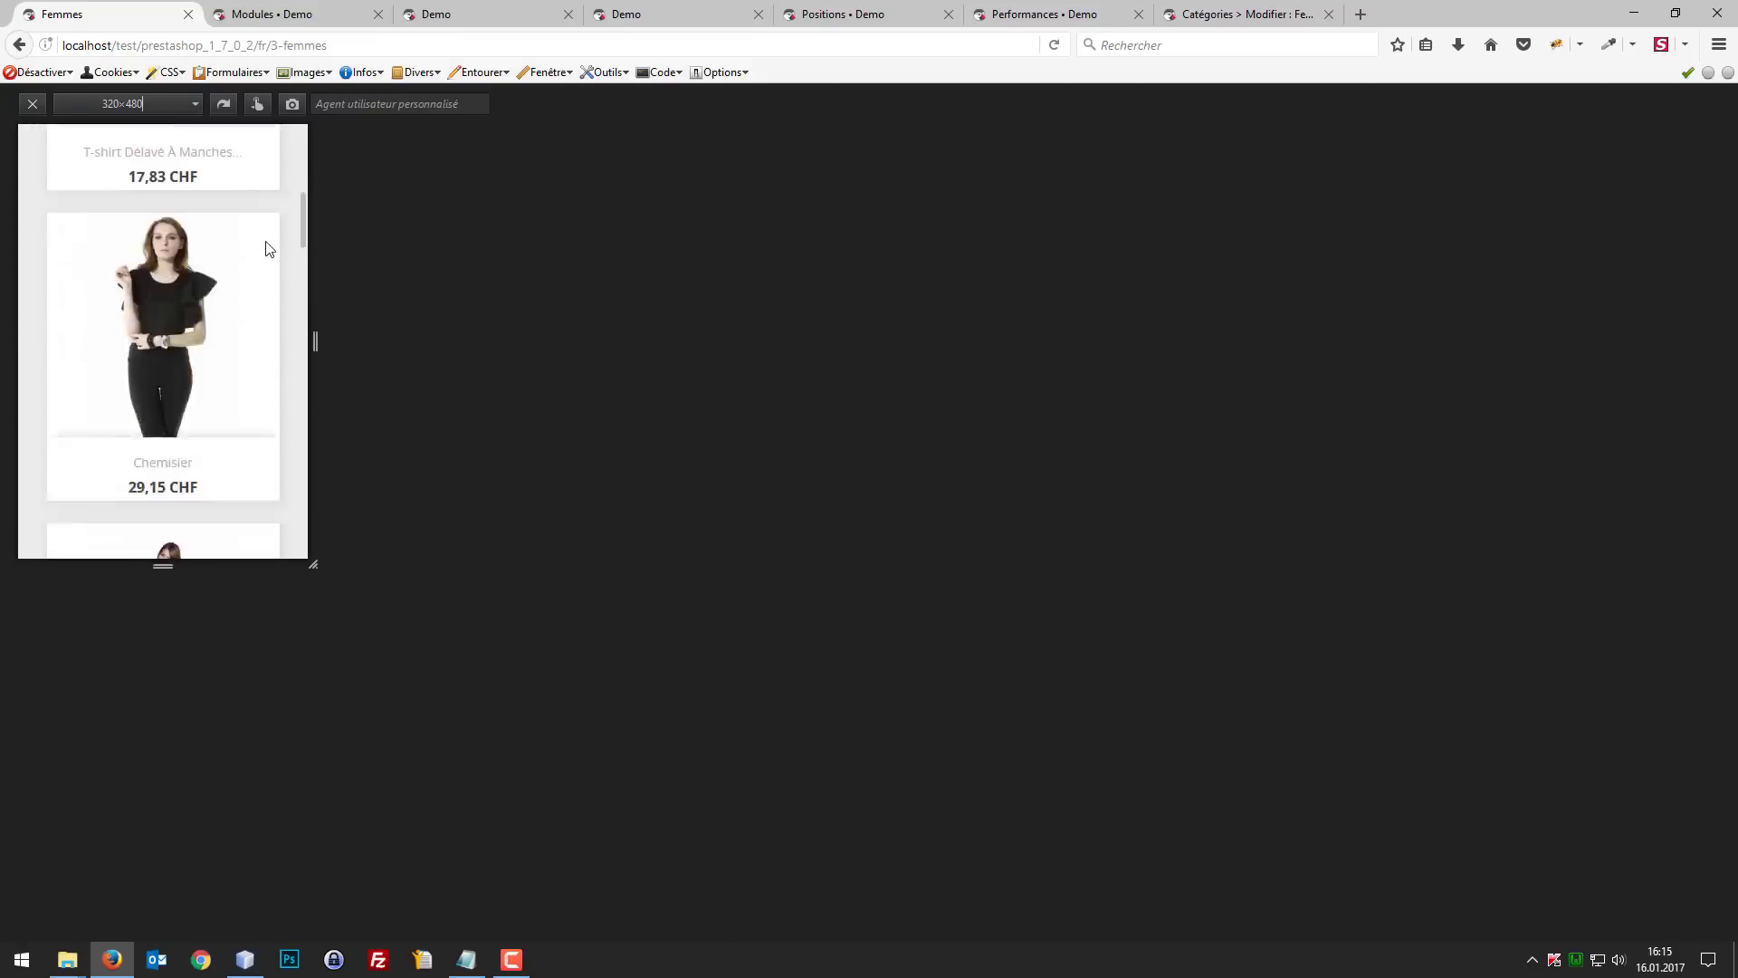
scroll(280, 262, up, 8)
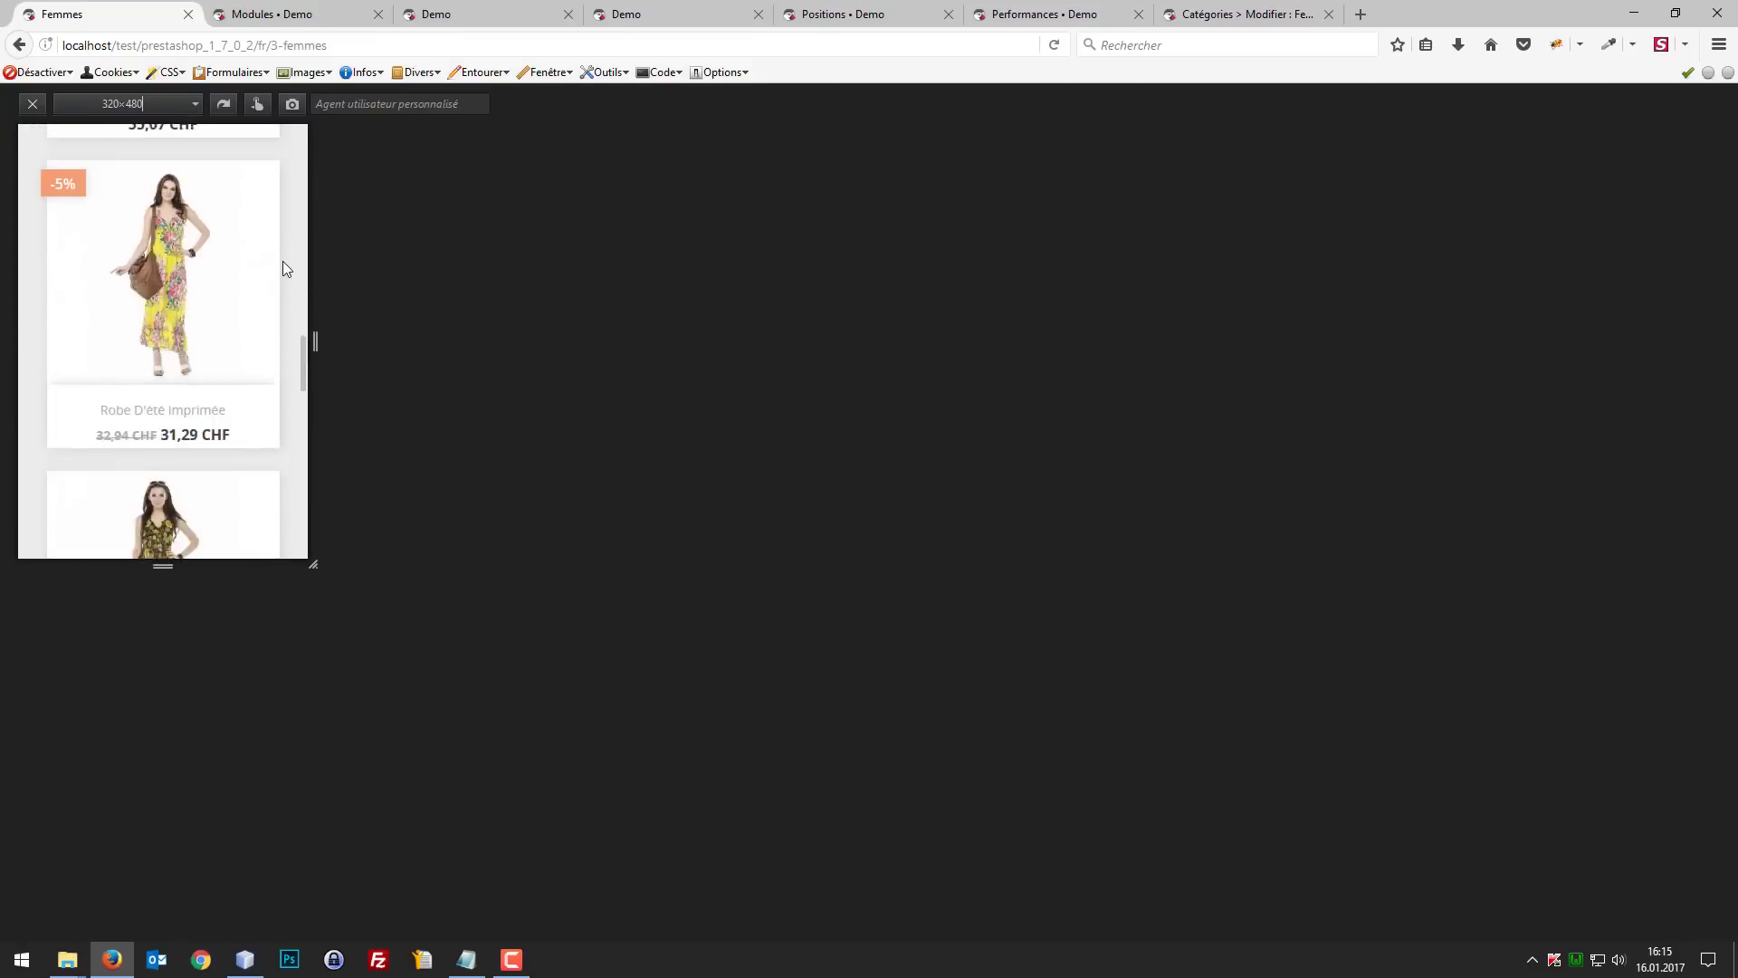
scroll(278, 239, down, 8)
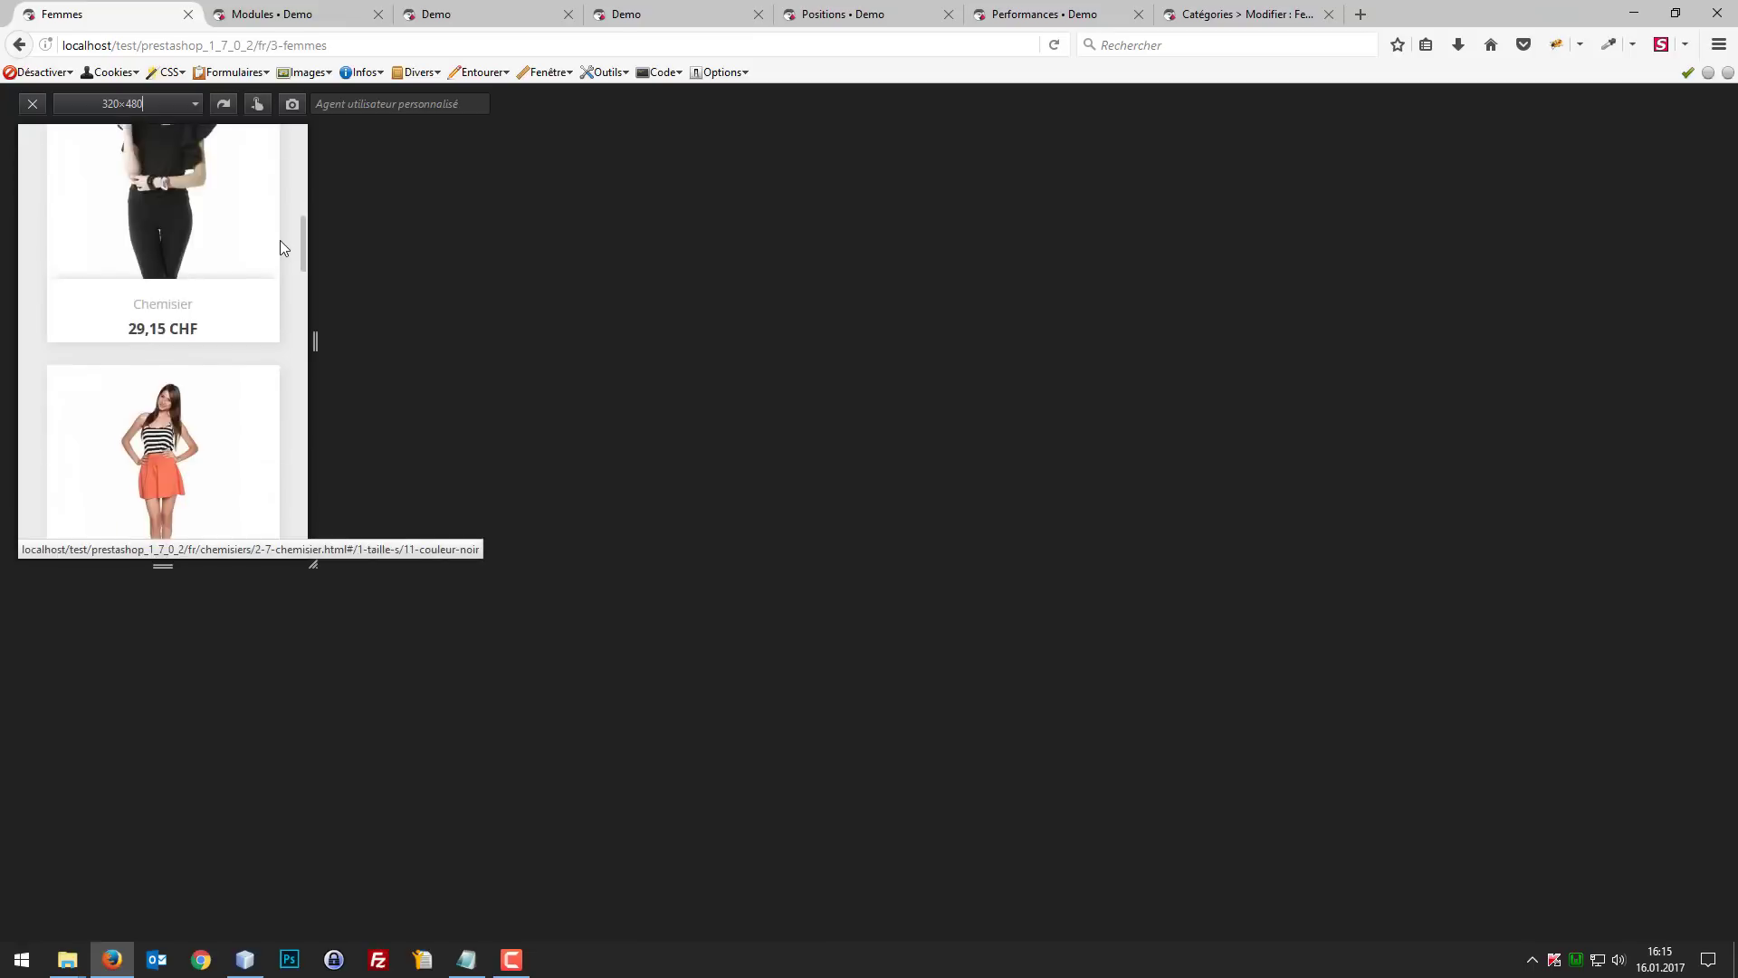
Step: Copy the prepared mobile menu CSS block from the text notes window
scroll(280, 241, up, 8)
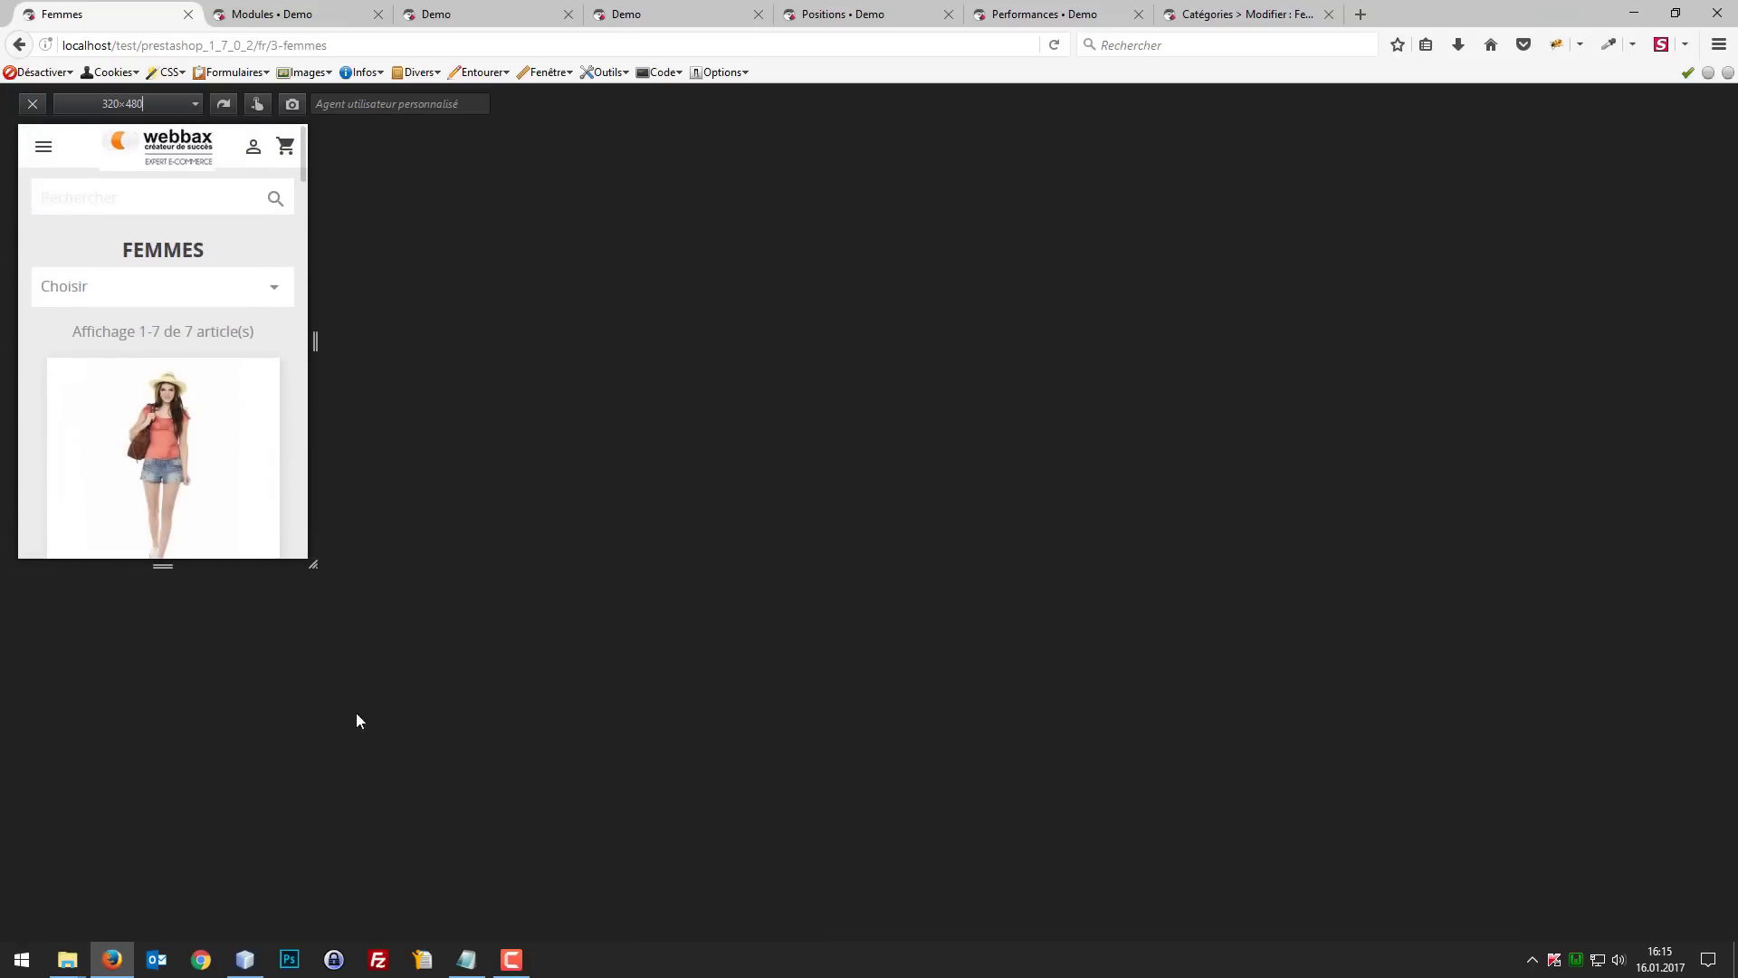
click(466, 959)
drag(1200, 447, 961, 138)
key(ctrl+c)
click(467, 960)
Step: Switch to NetBeans and open theme.css from the css folder in the classic theme's assets
click(244, 960)
scroll(135, 453, up, 7)
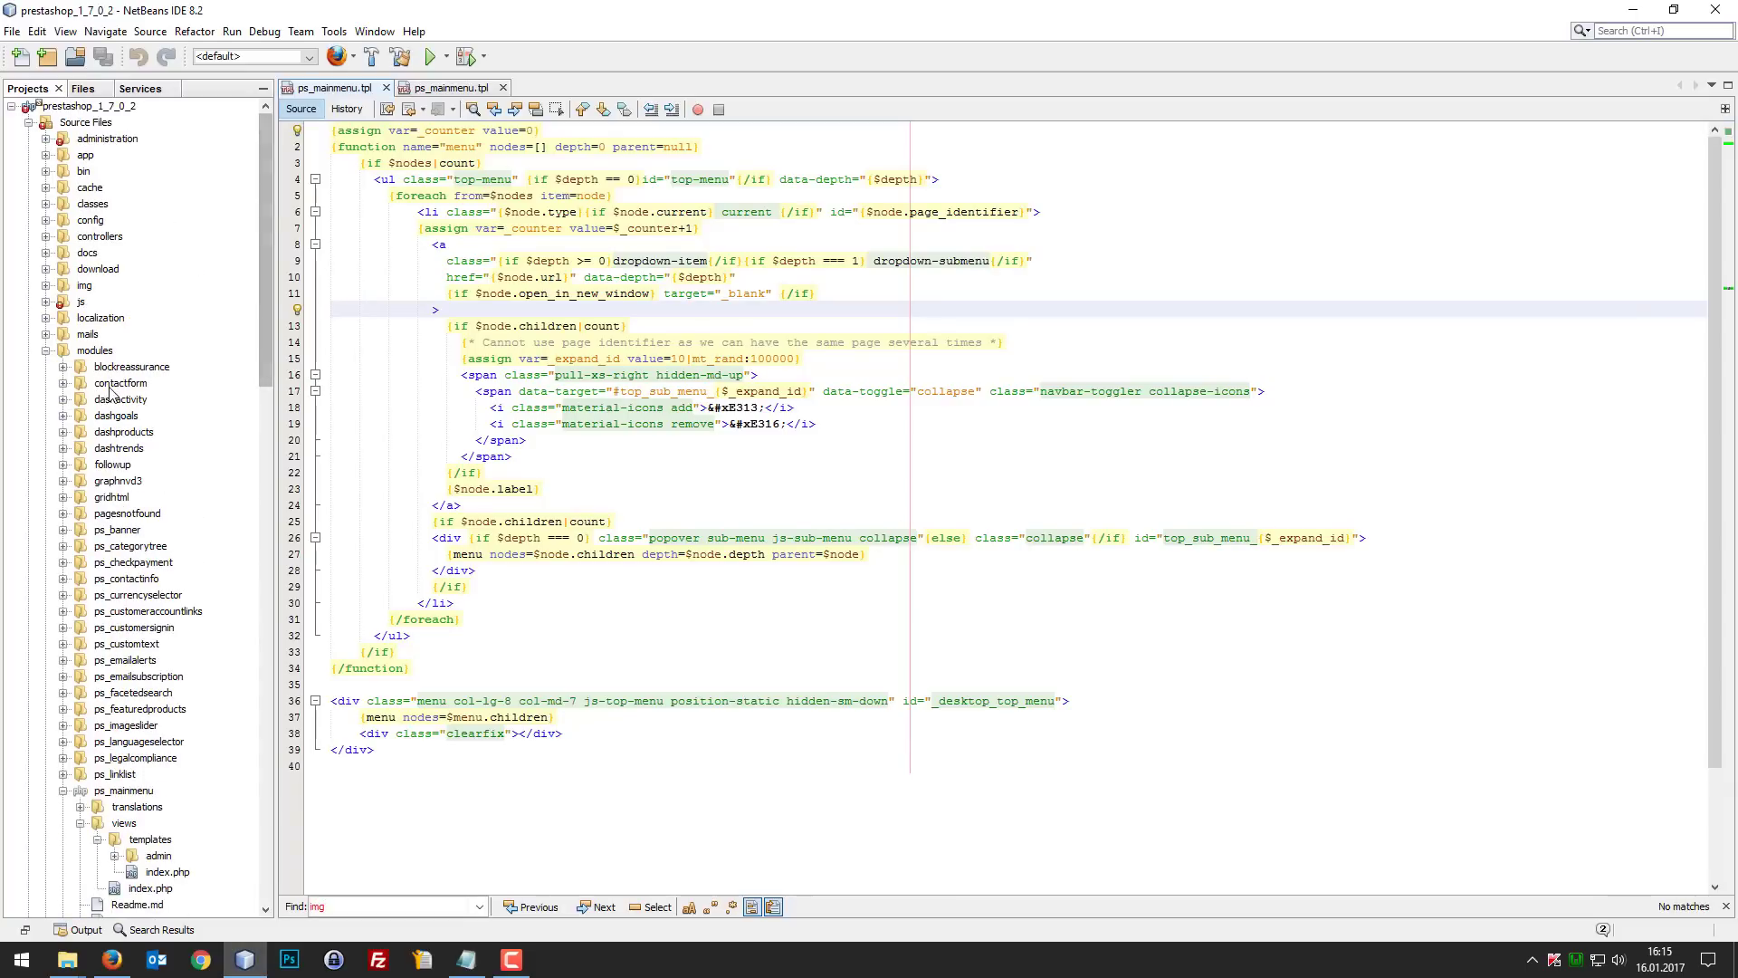
click(51, 359)
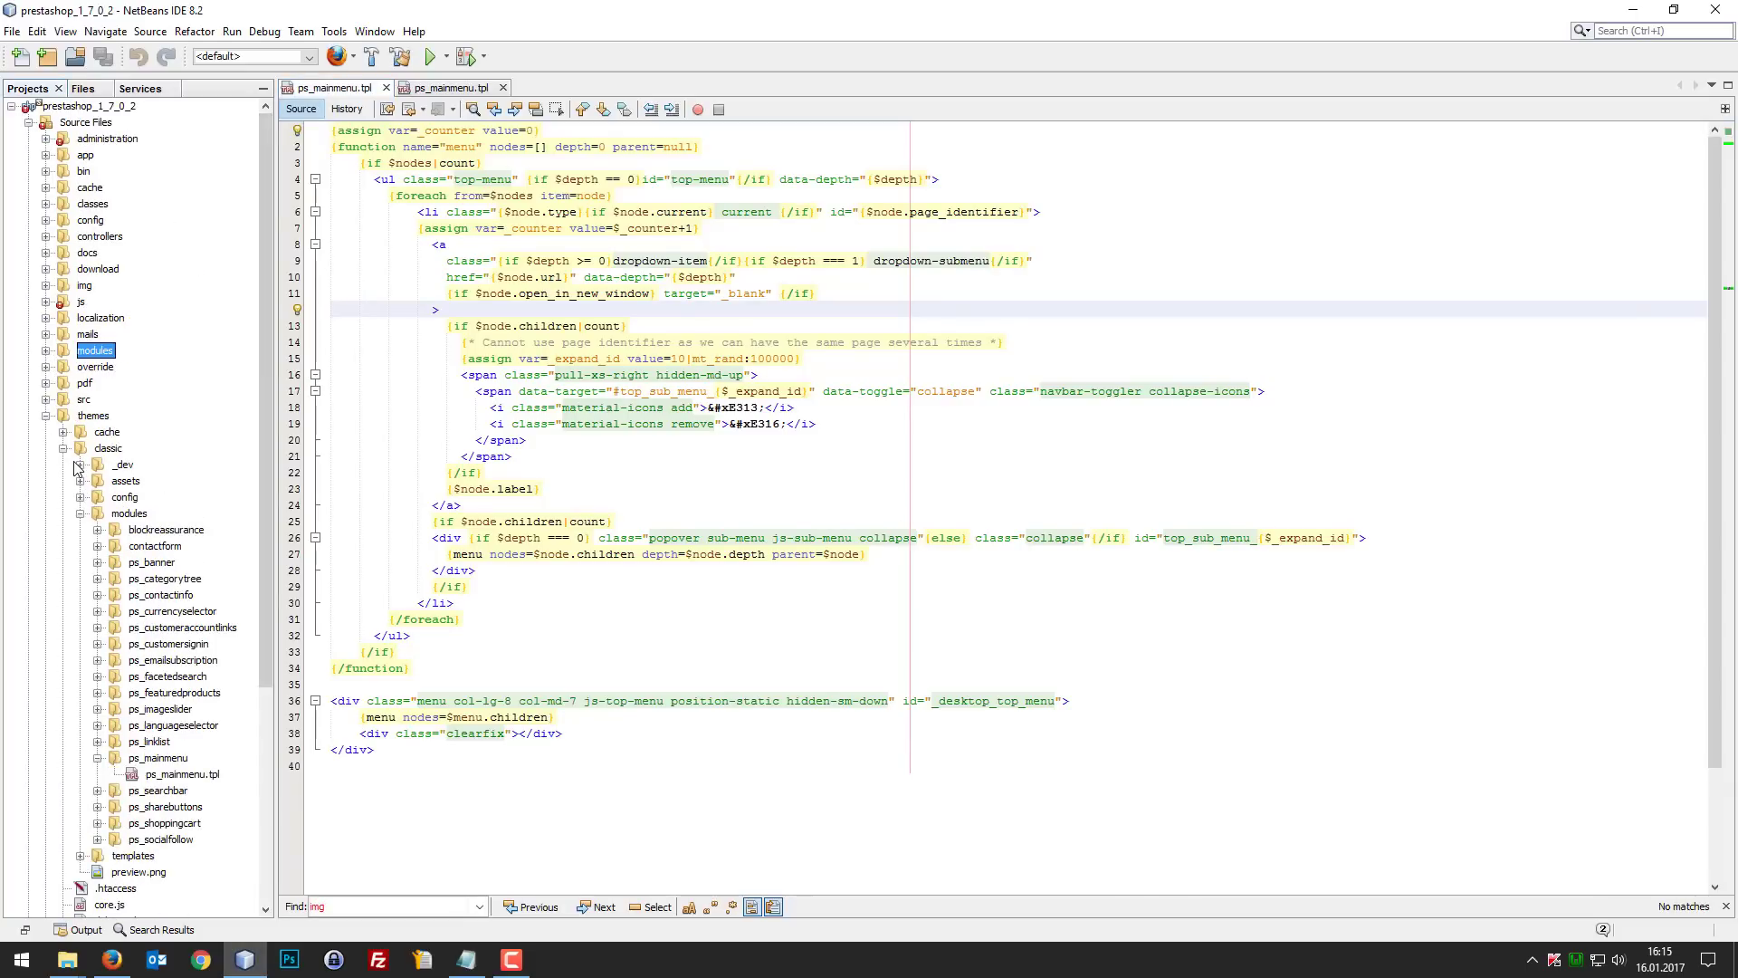
click(83, 419)
click(102, 450)
click(79, 481)
click(98, 513)
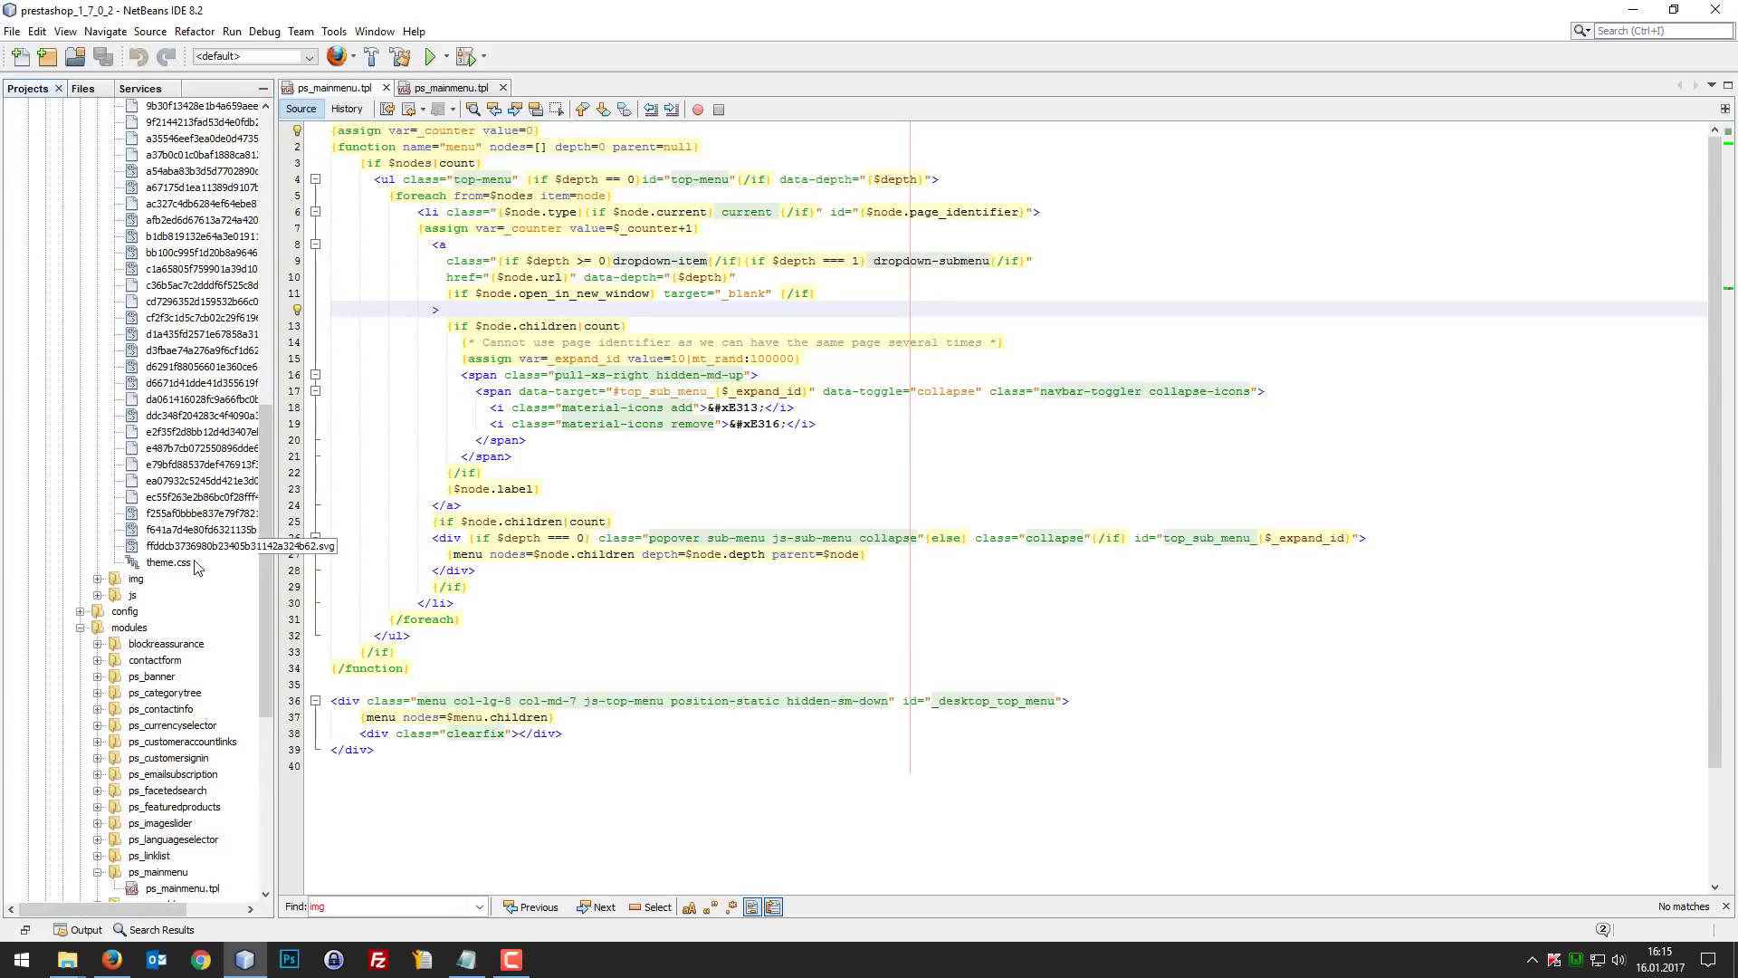
double_click(168, 562)
scroll(386, 505, down, 9)
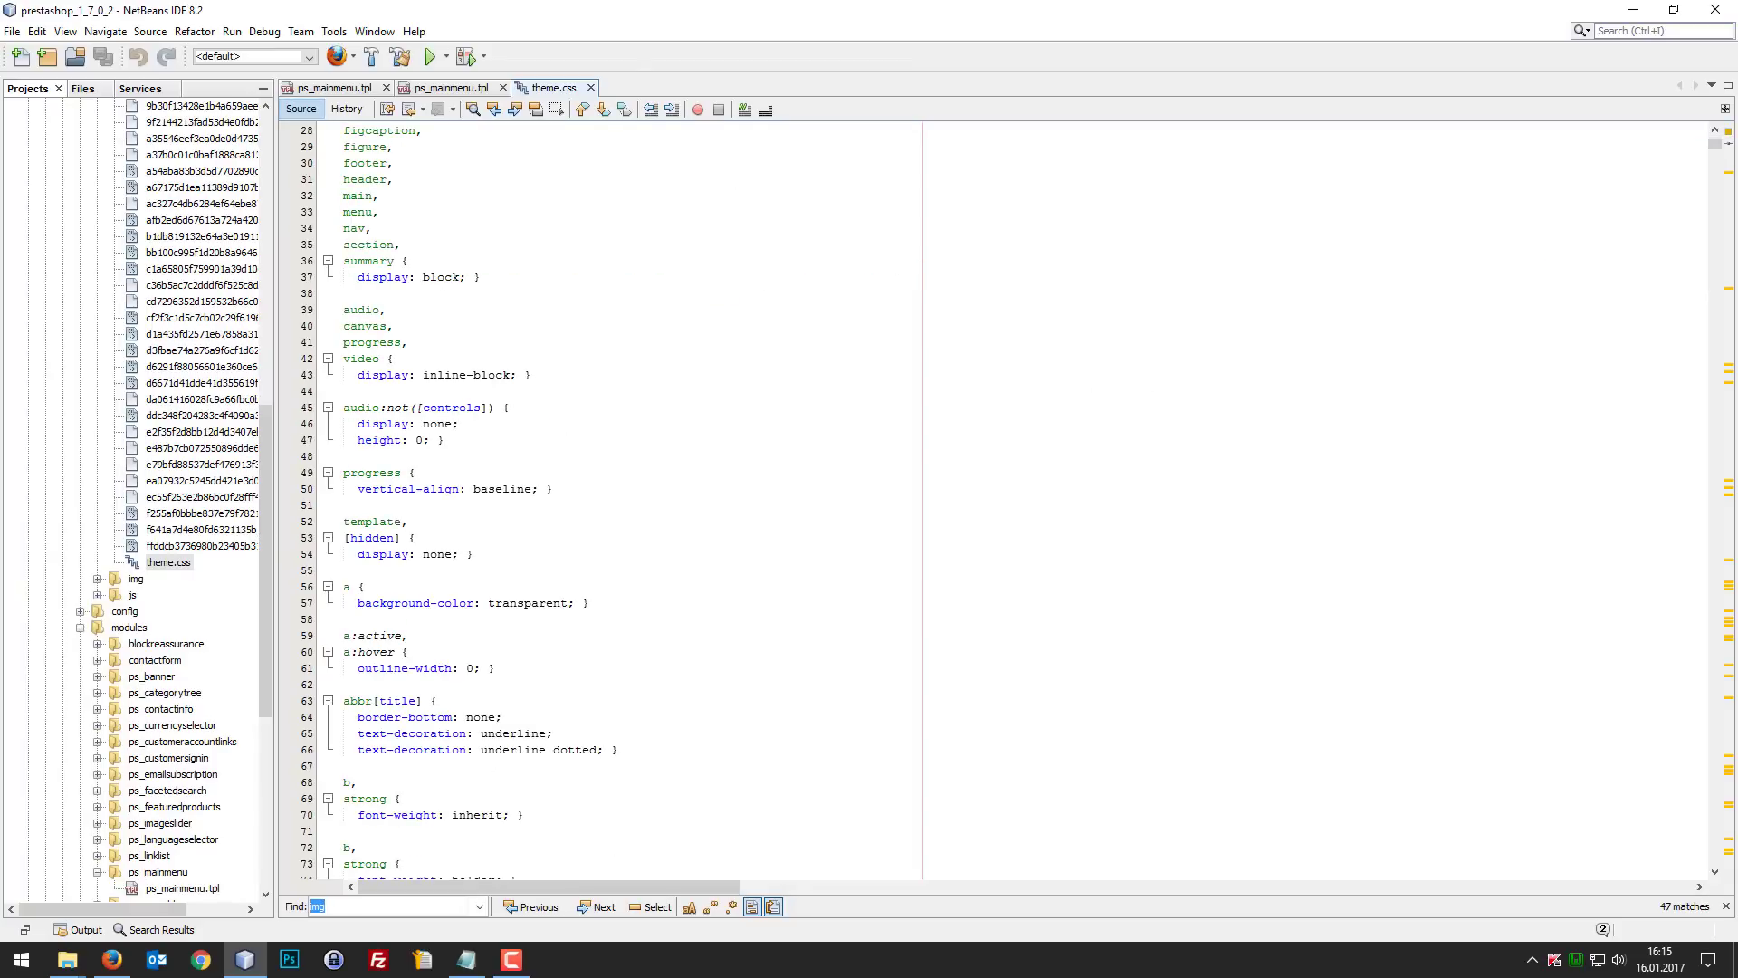
Step: Paste the "Tuto menu ép.6" mobile block with the fixed #header and #wrapper rules at the end of theme.css and save the file
drag(1715, 147, 1668, 914)
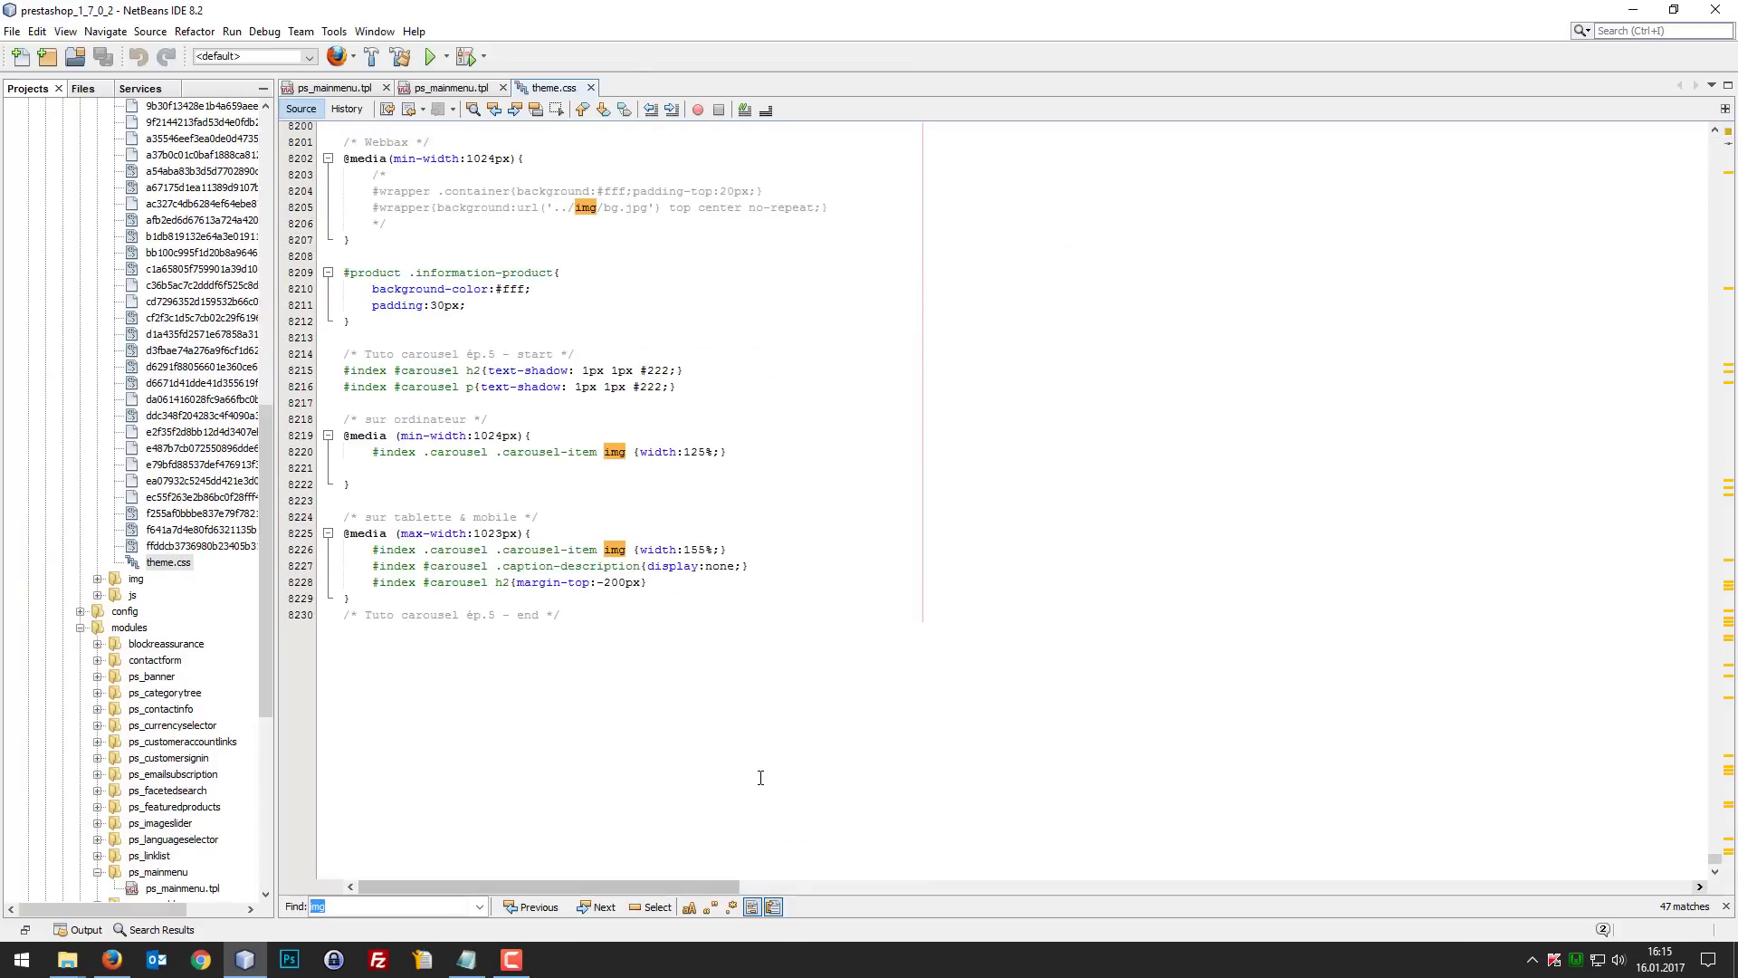
click(745, 704)
key(Return)
key(Return)
key(ctrl+v)
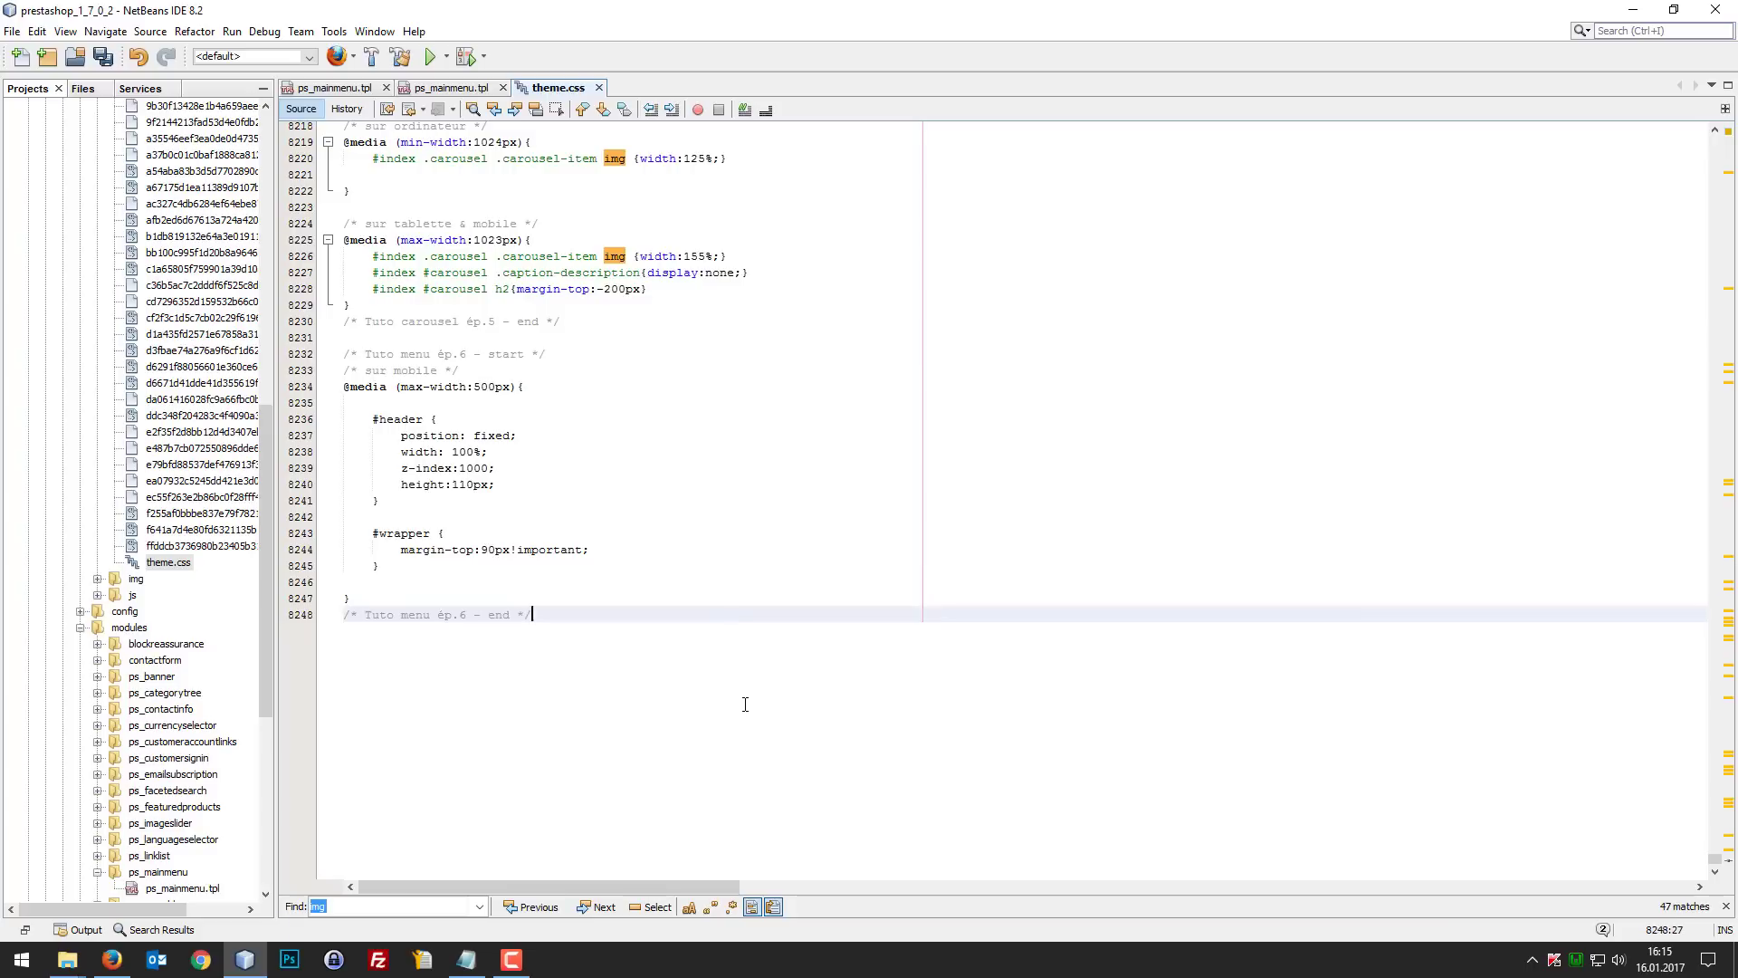
key(ctrl+s)
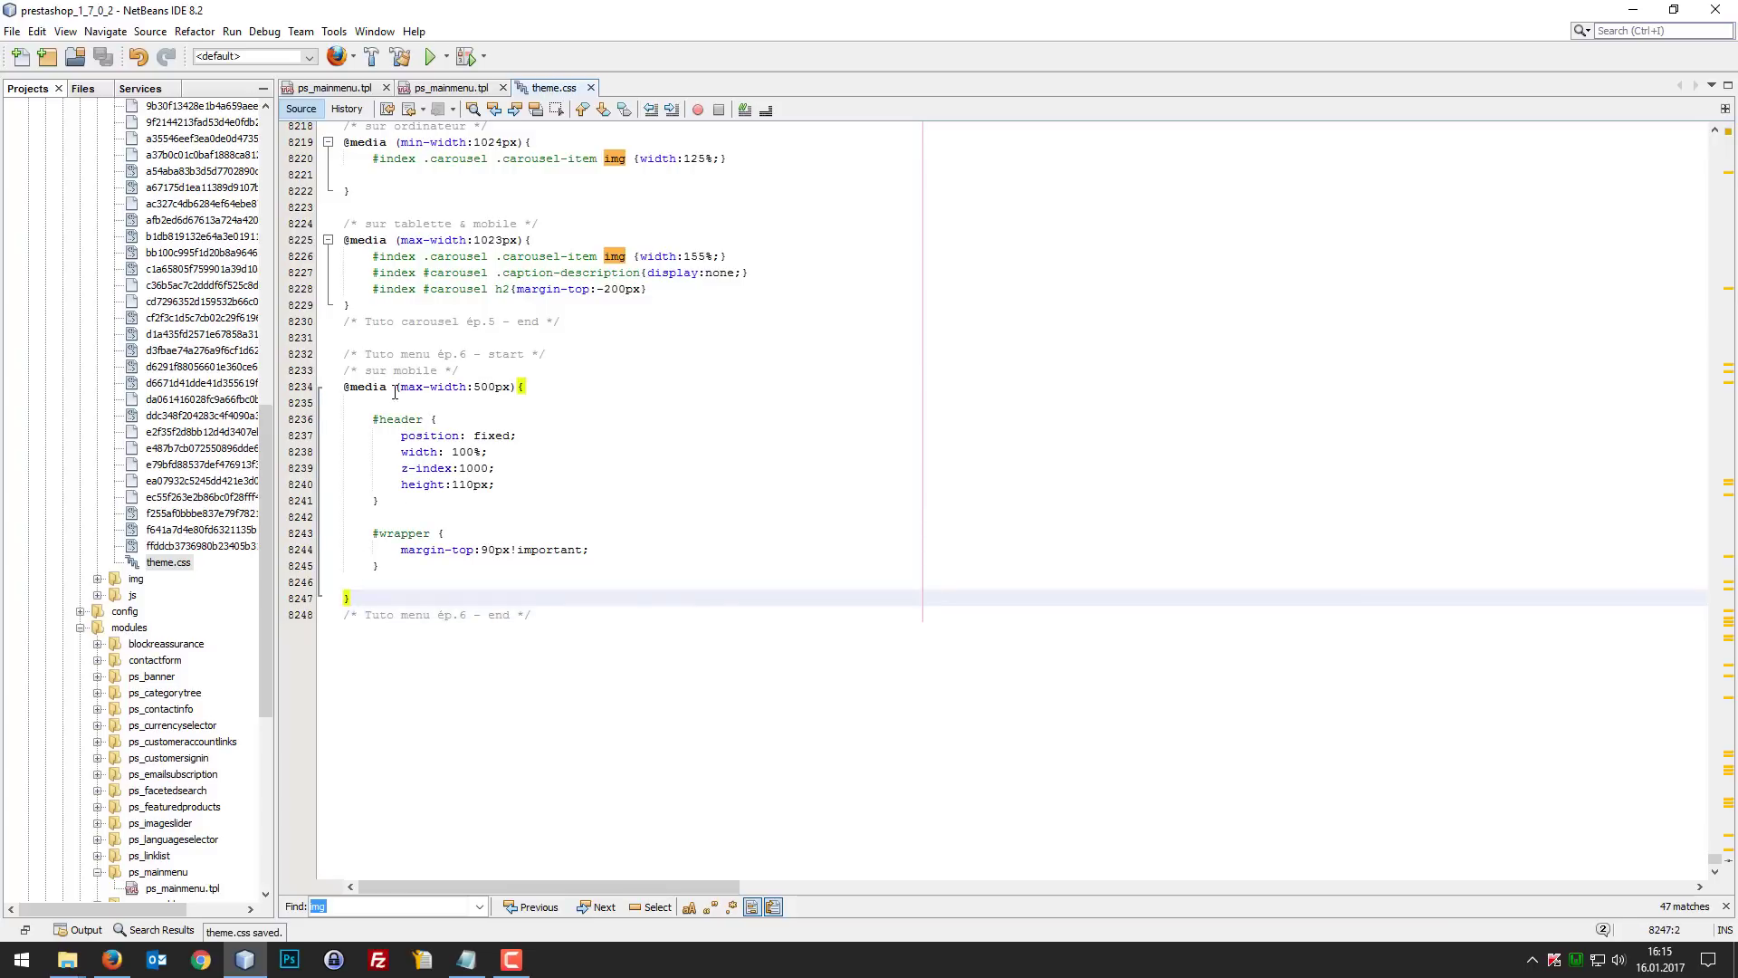
click(536, 385)
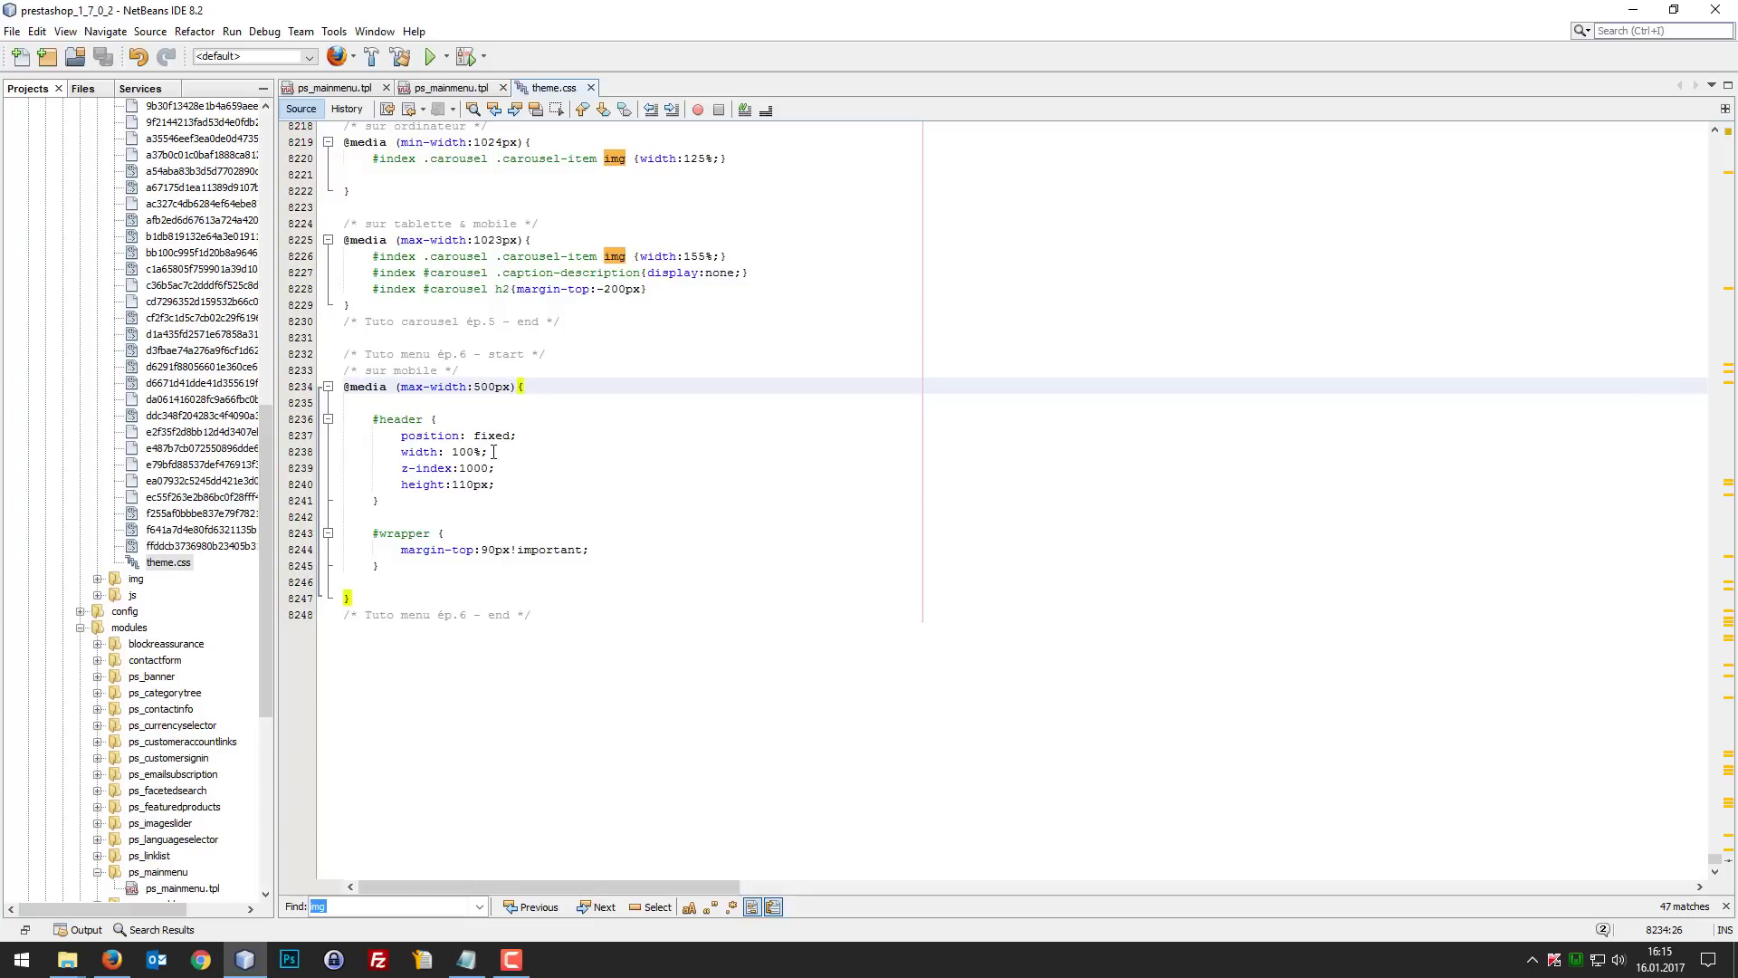
Step: Switch to Firefox, reload the Femmes page in the mobile preview and check the header while moving through the product list
click(112, 958)
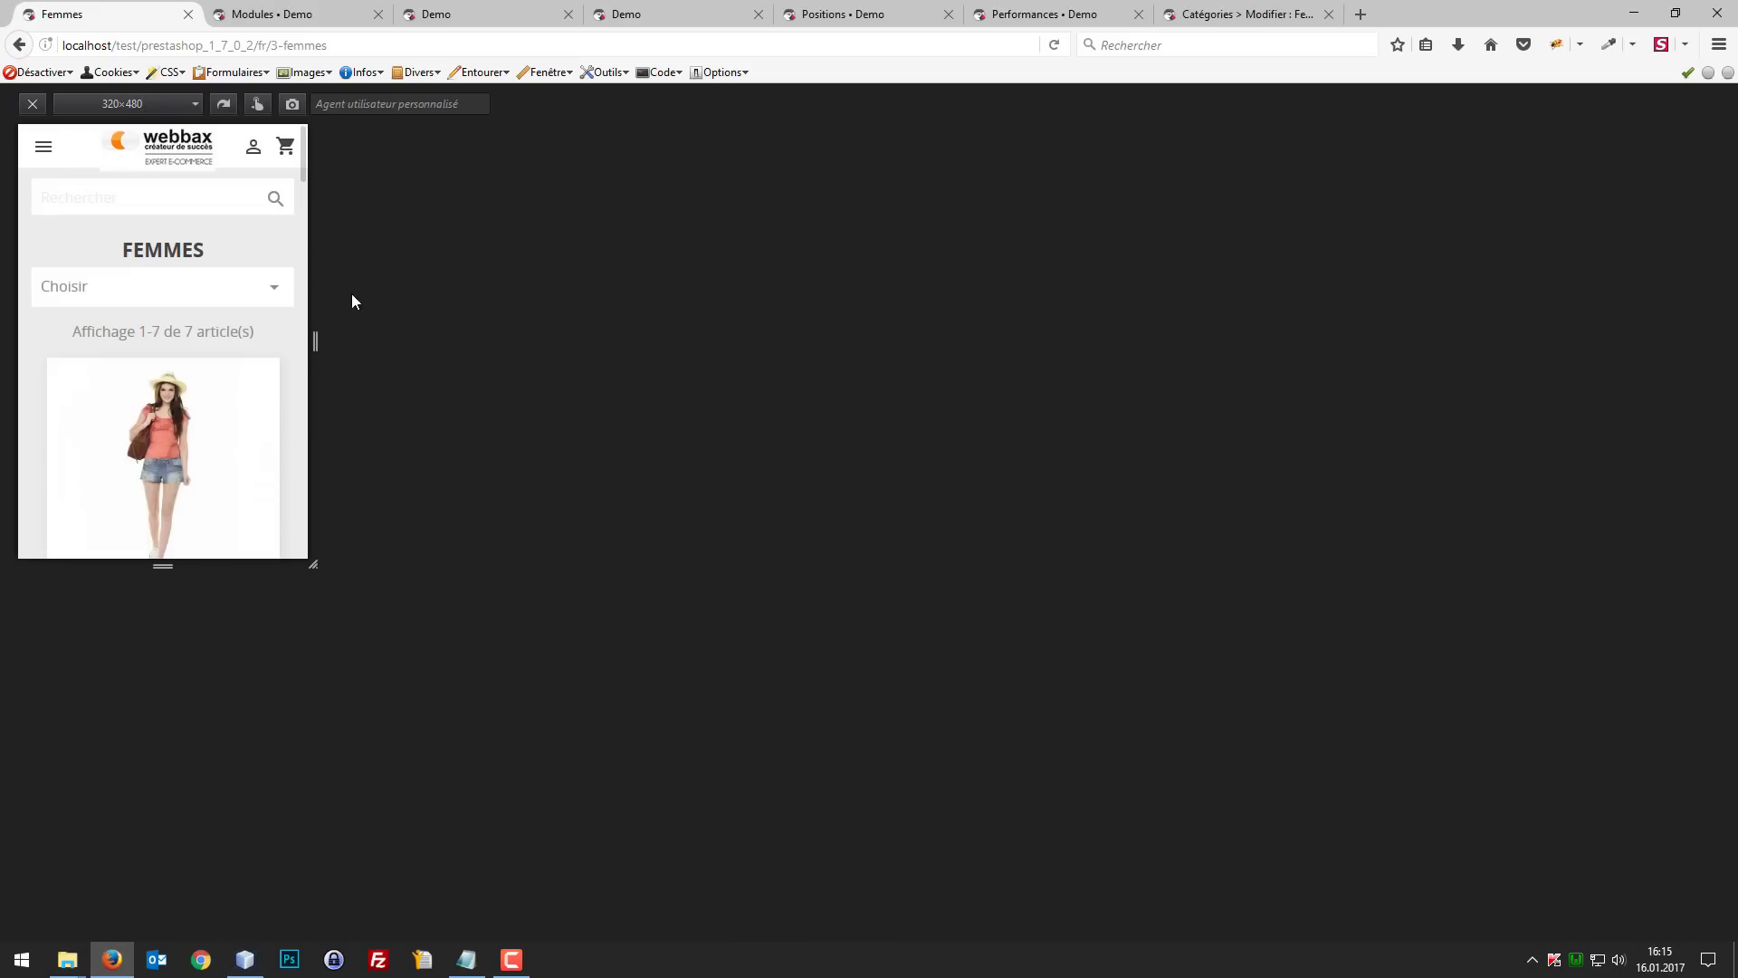
key(F5)
scroll(246, 280, down, 10)
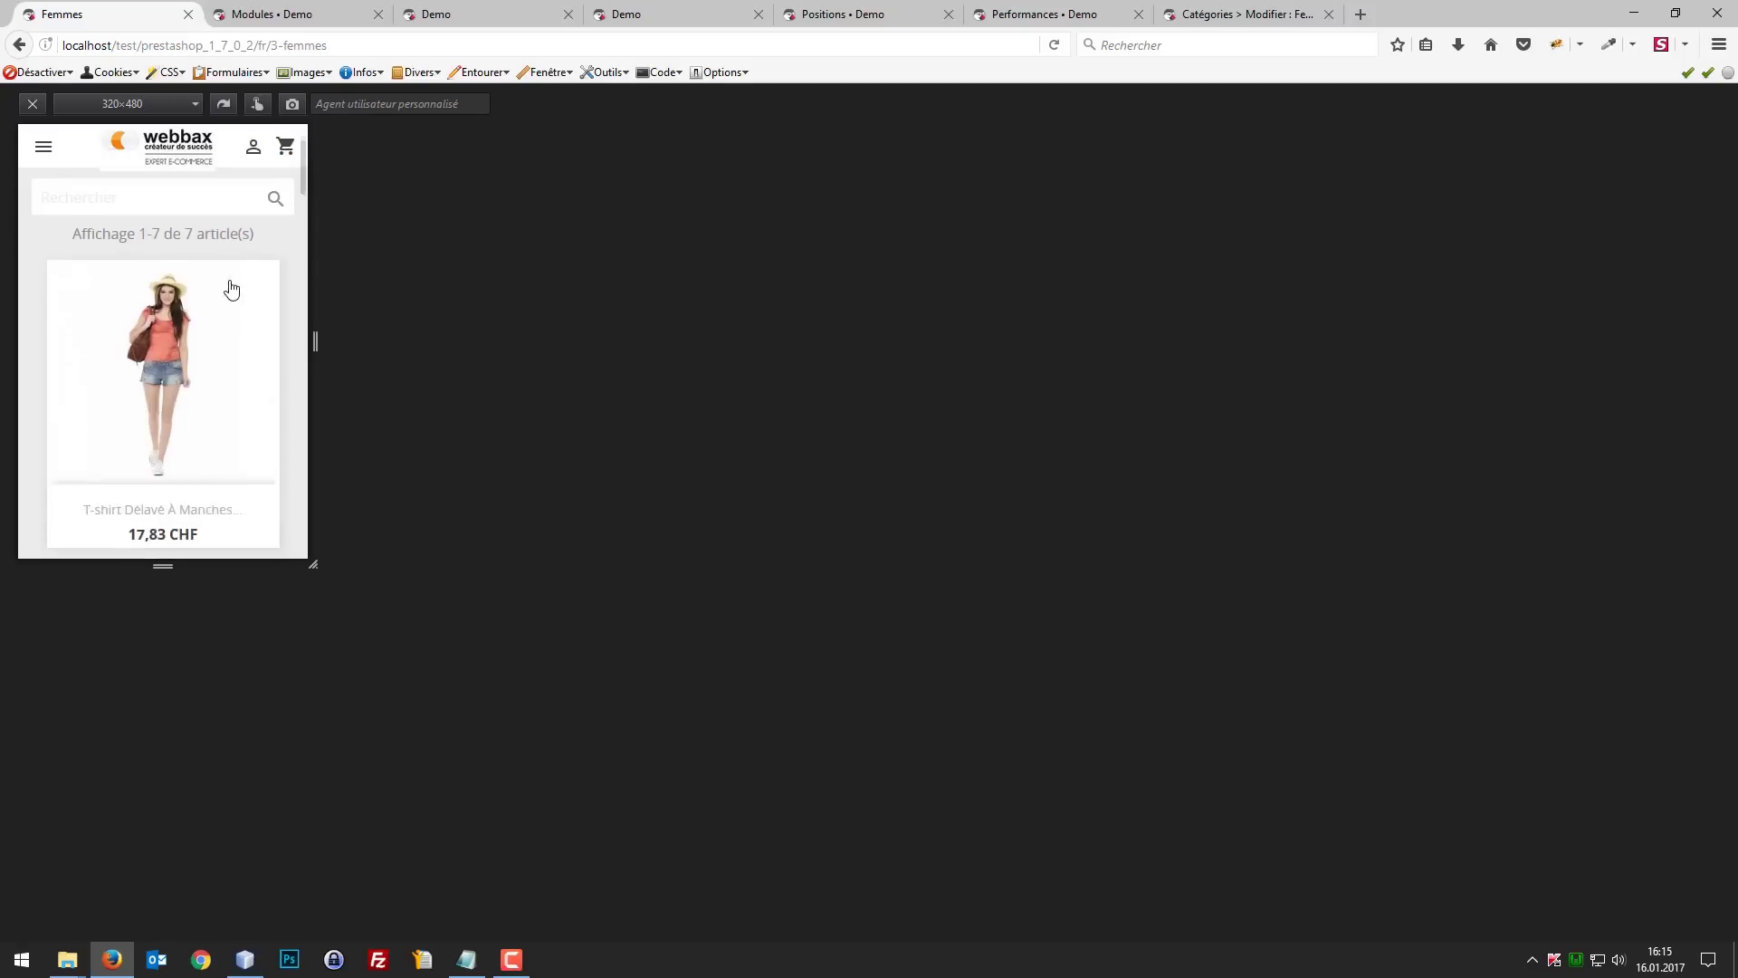
scroll(244, 287, down, 10)
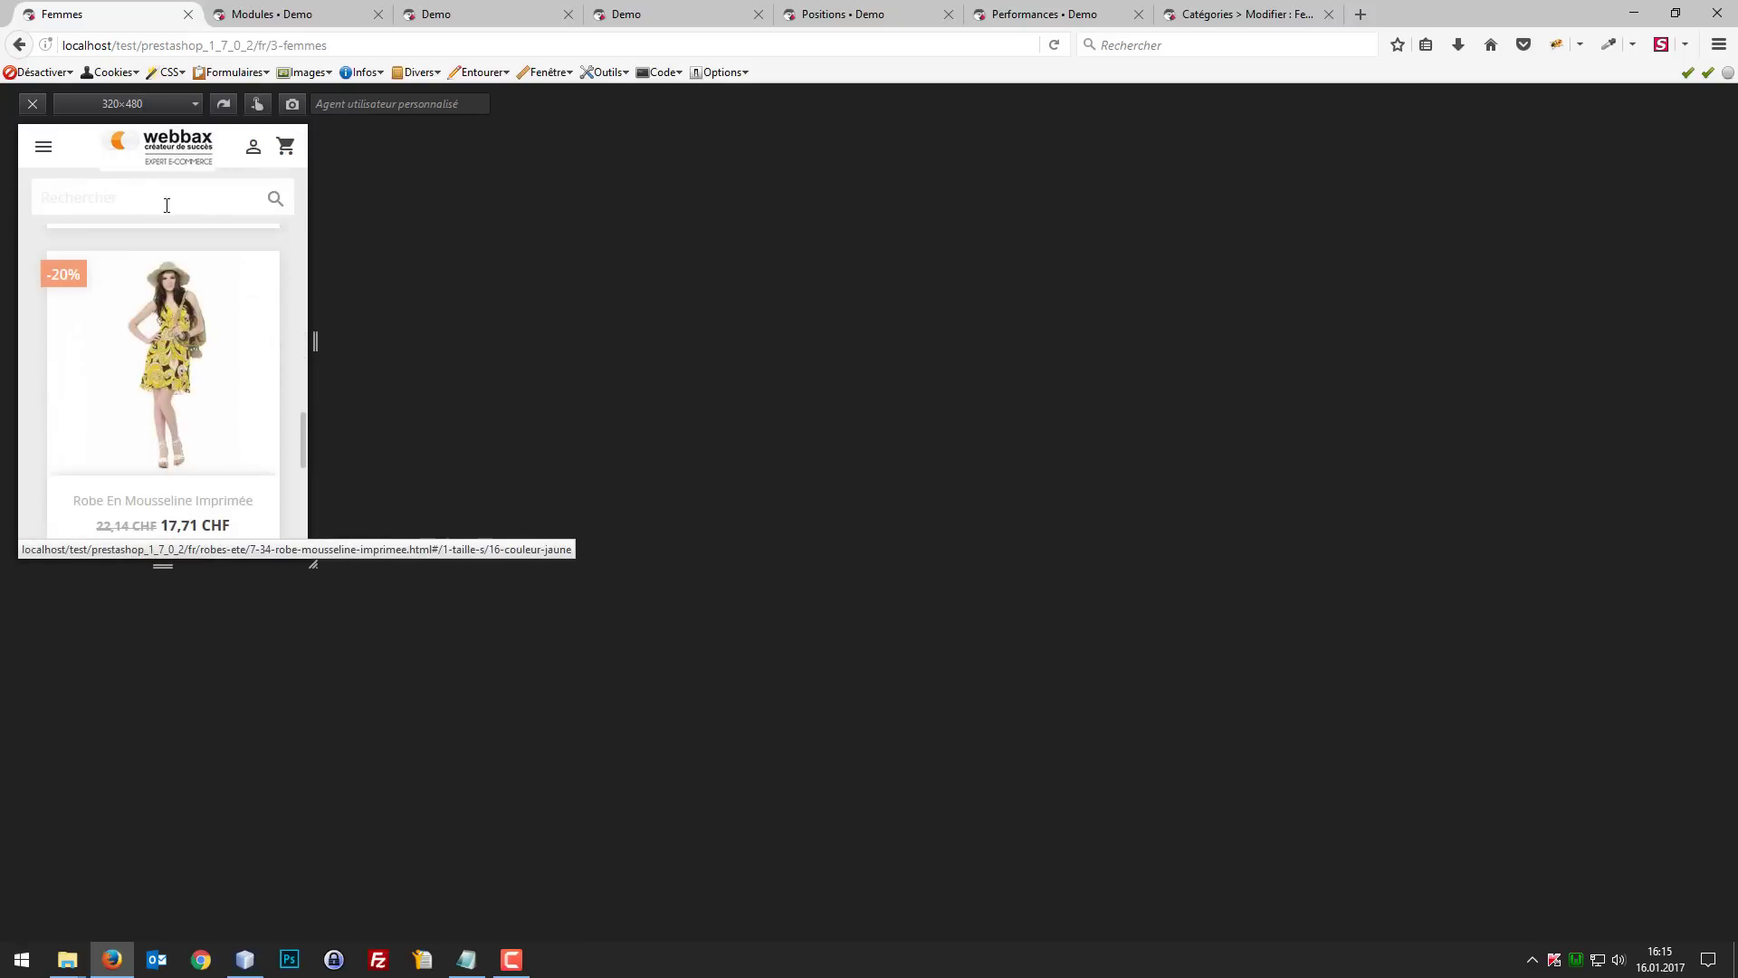
scroll(187, 283, up, 8)
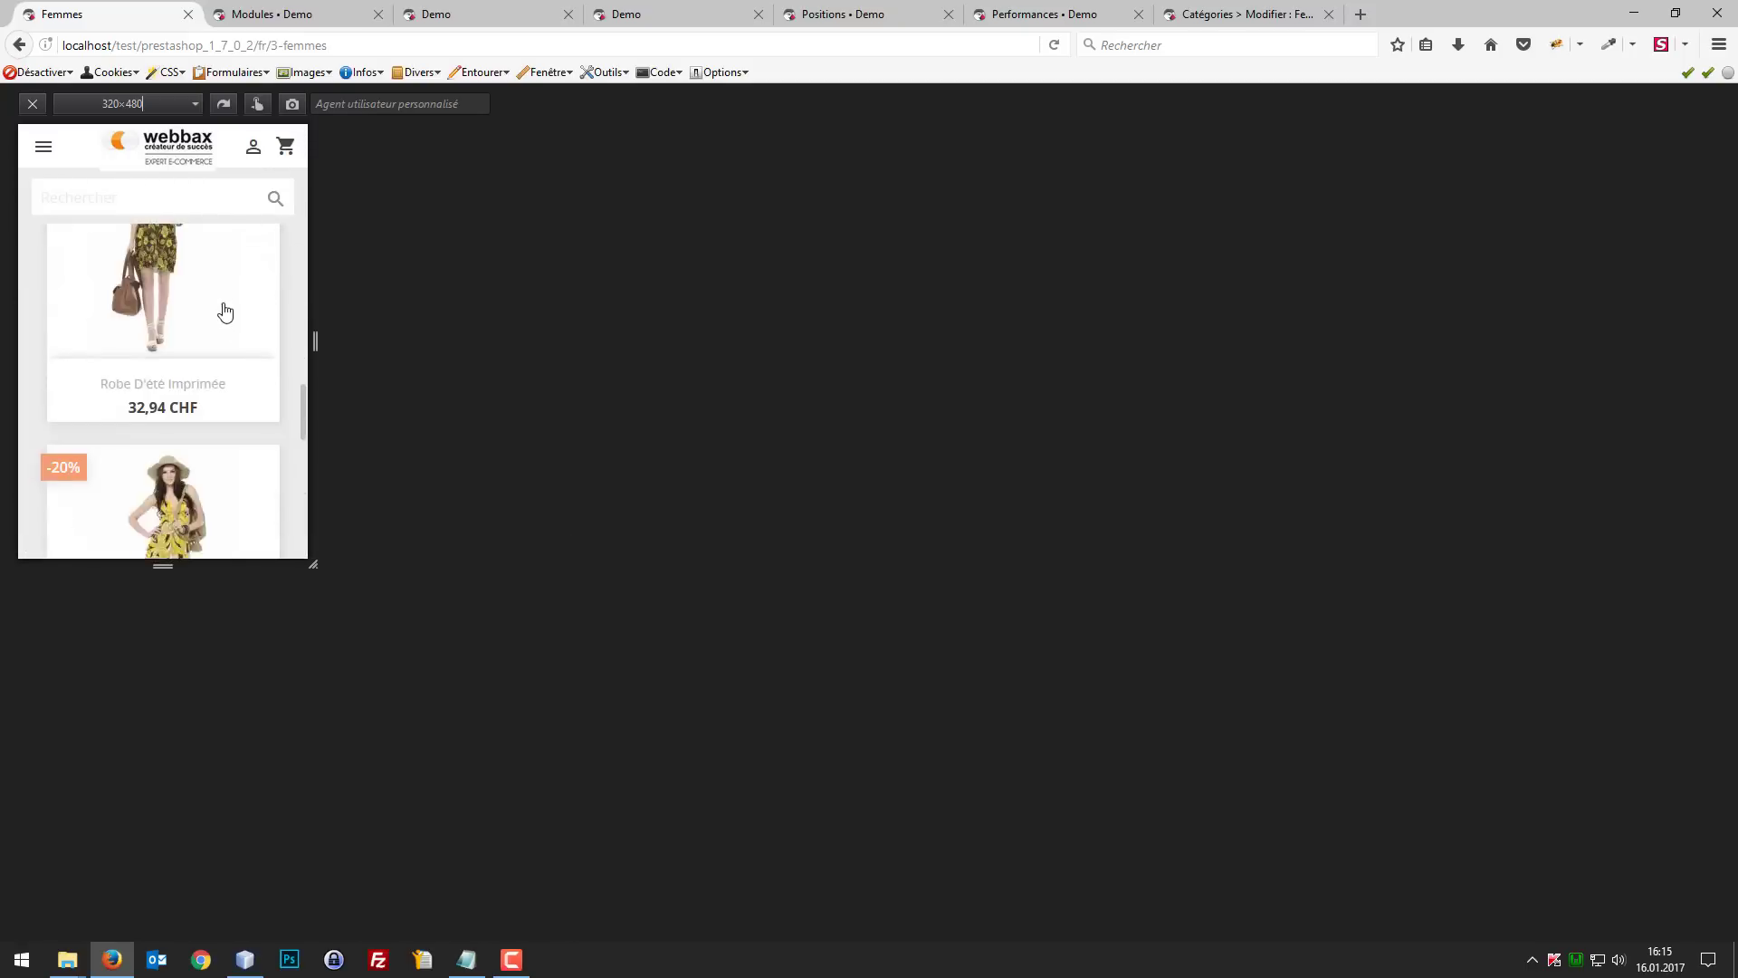
Step: Open the Robe D'été Imprimée product page and check the mobile header along the whole page
click(197, 257)
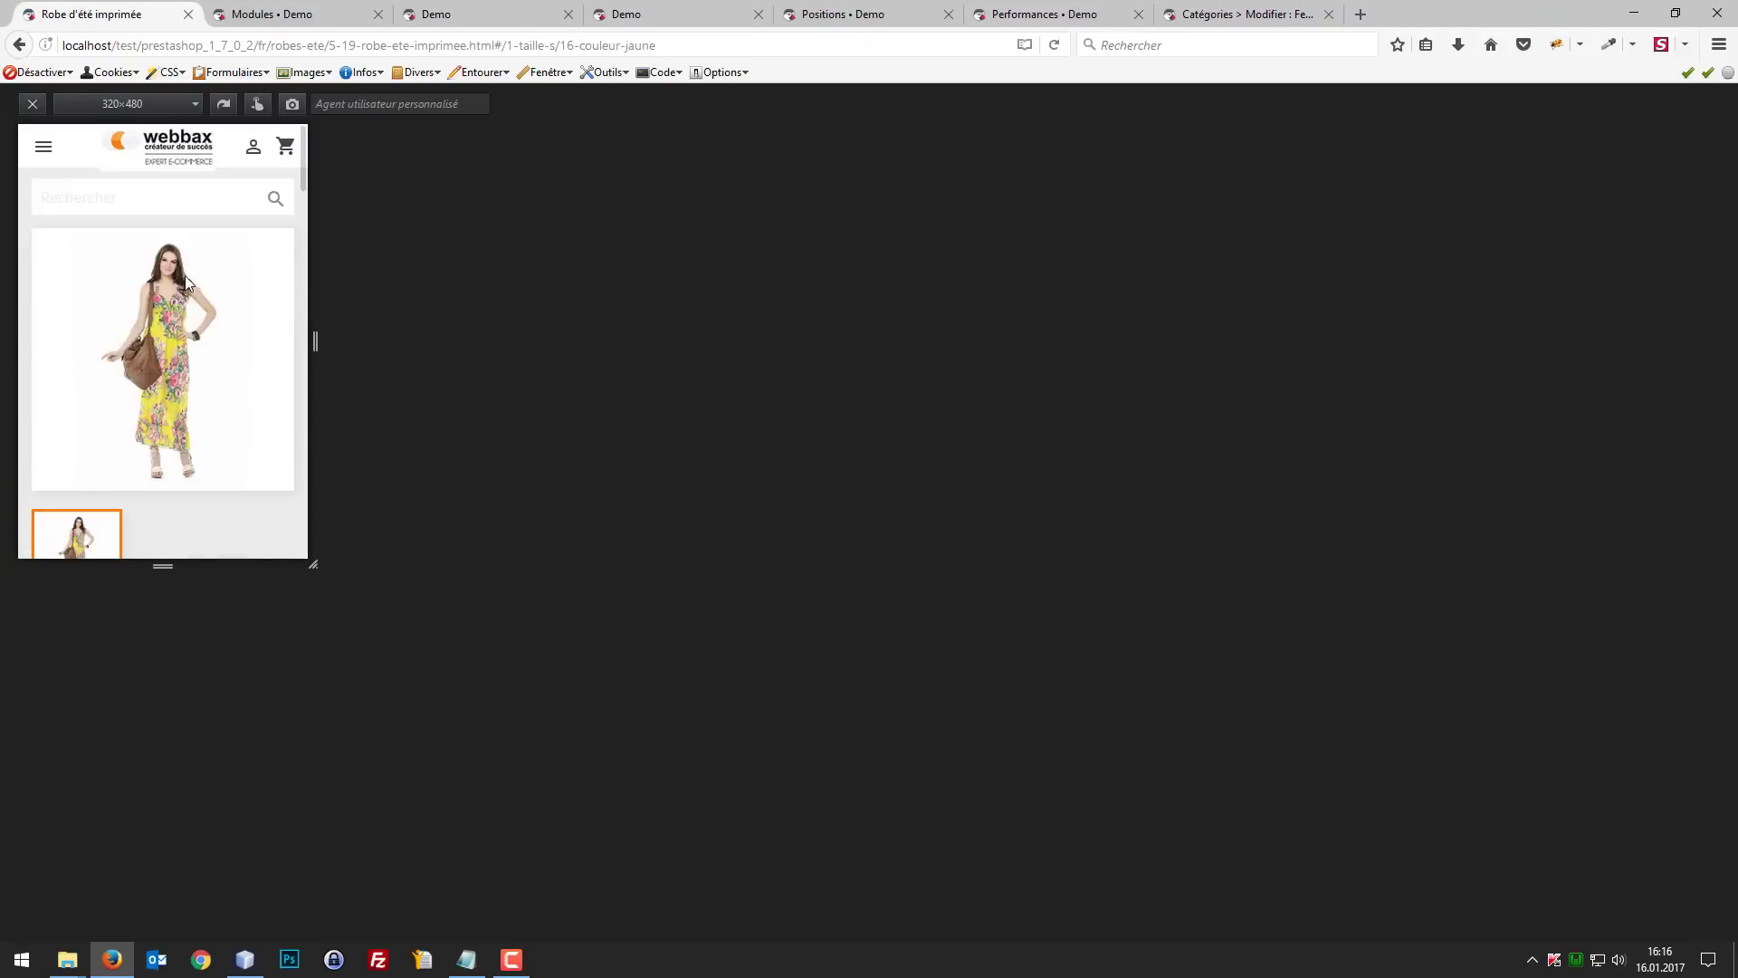
scroll(200, 311, down, 5)
scroll(217, 335, up, 3)
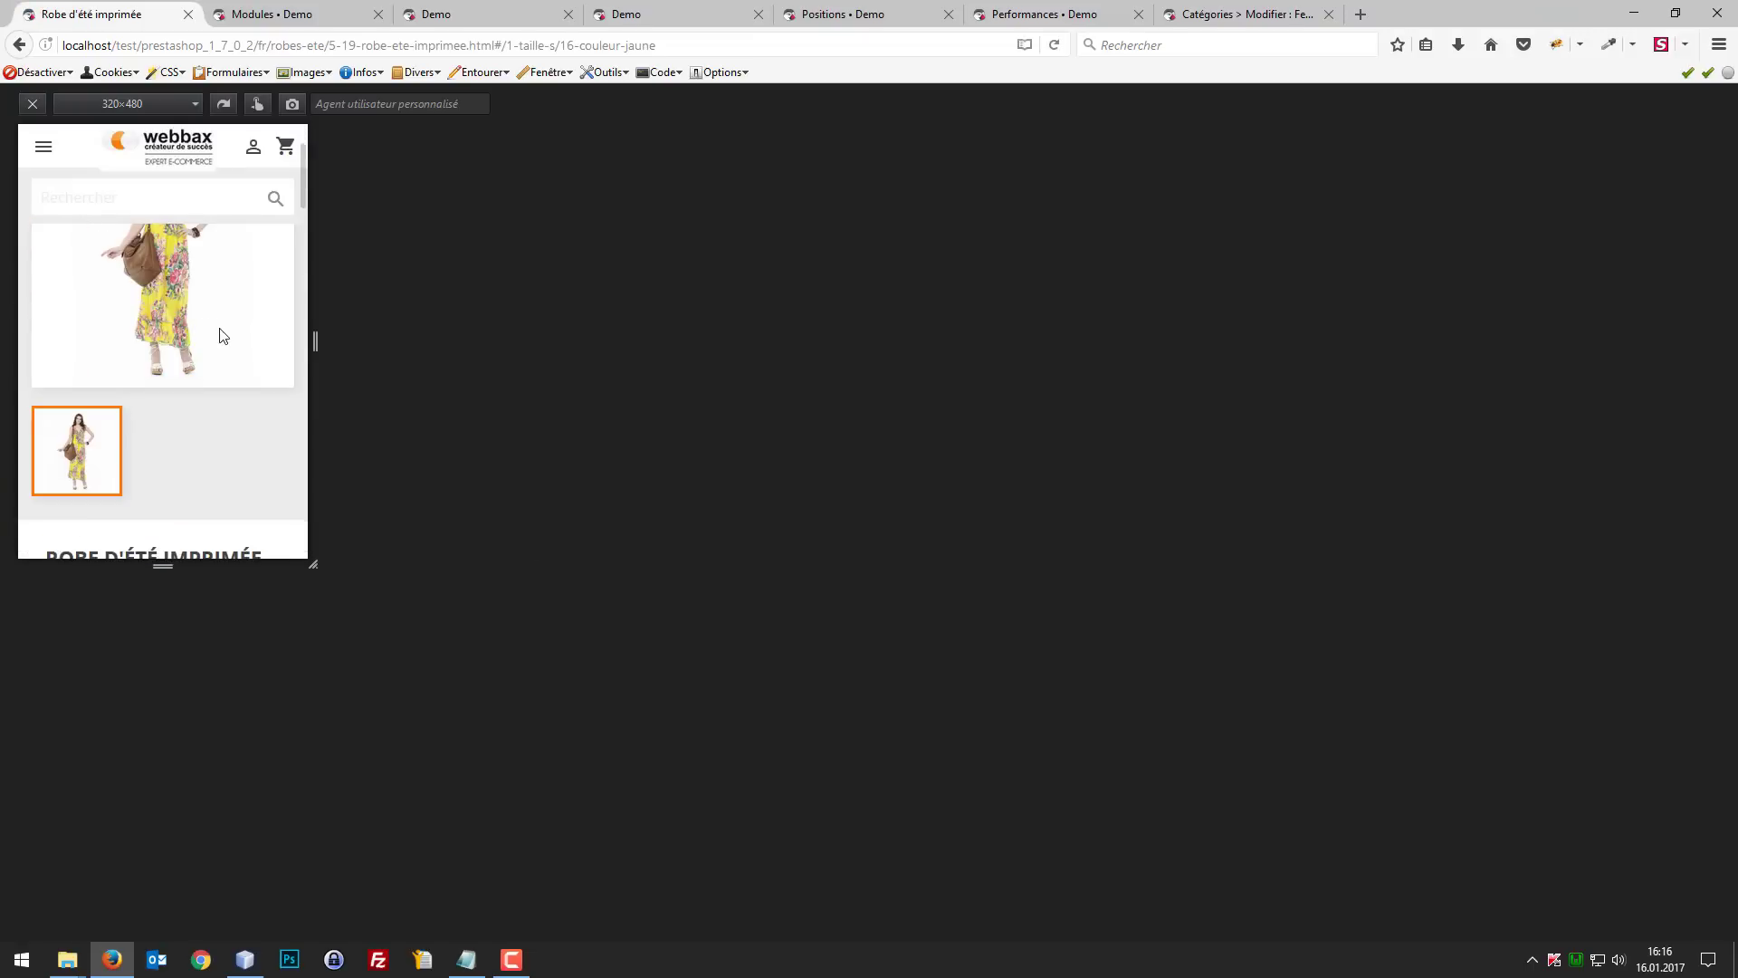
scroll(226, 337, up, 1)
scroll(226, 344, down, 5)
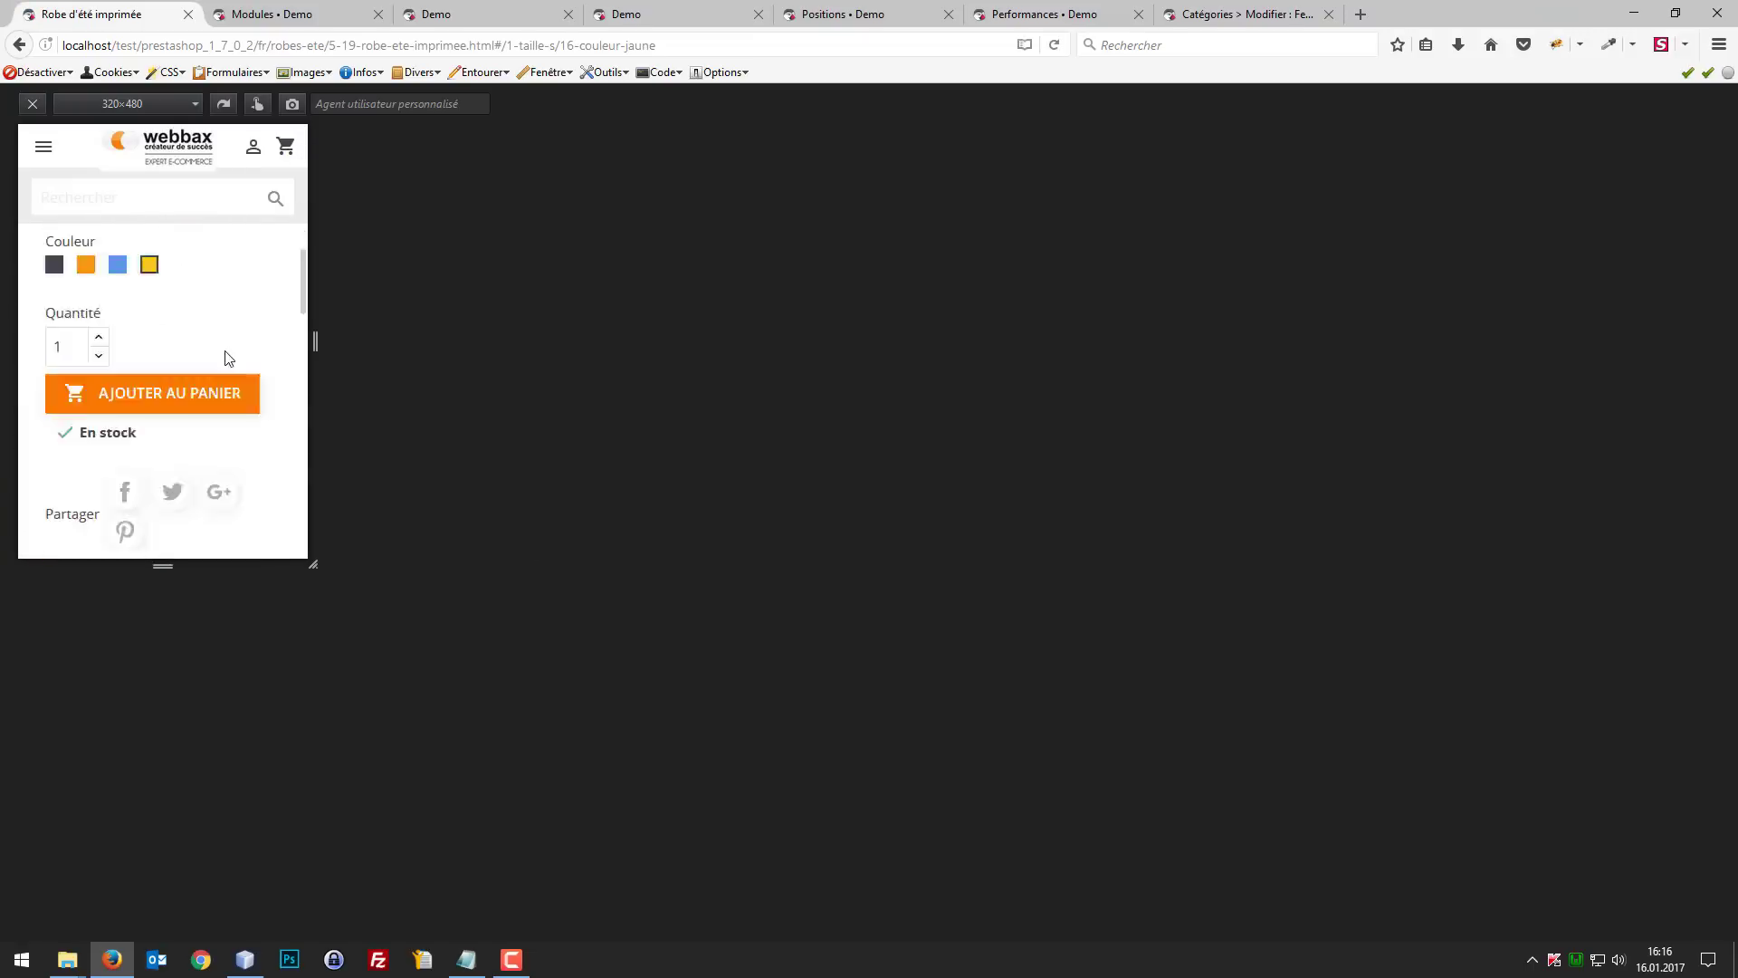
scroll(236, 335, down, 3)
scroll(240, 317, up, 4)
scroll(235, 317, down, 8)
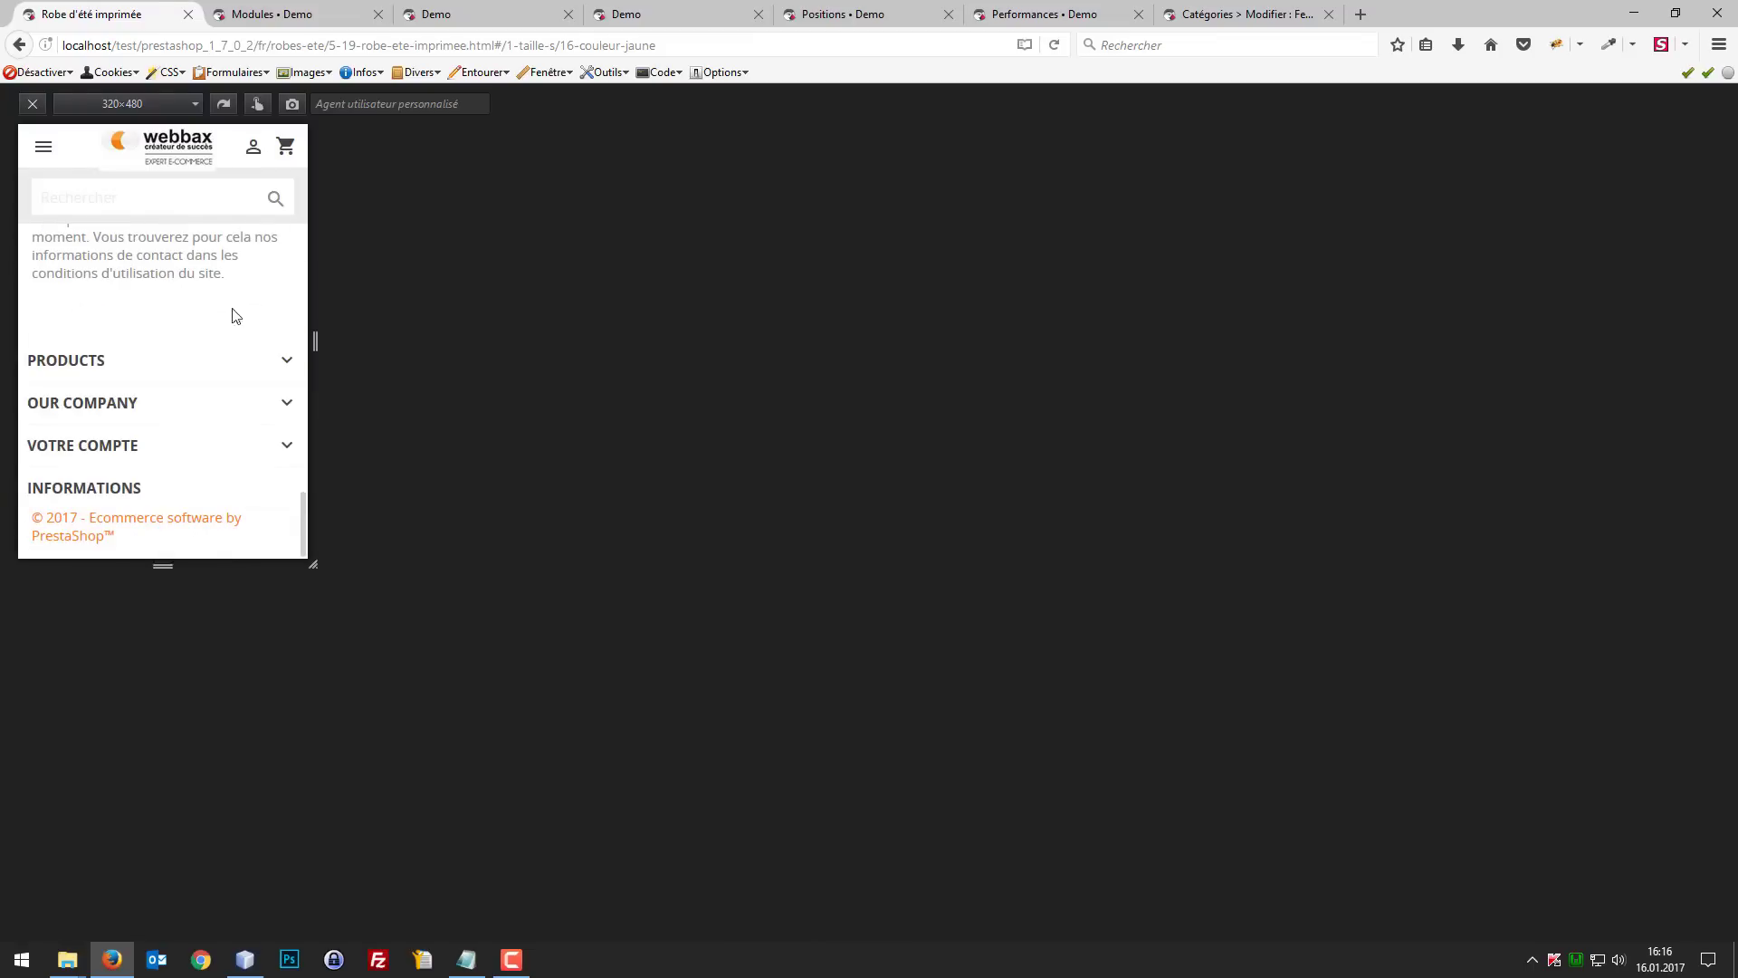
Step: Test opening and closing the mobile navigation menu on the product page
click(45, 152)
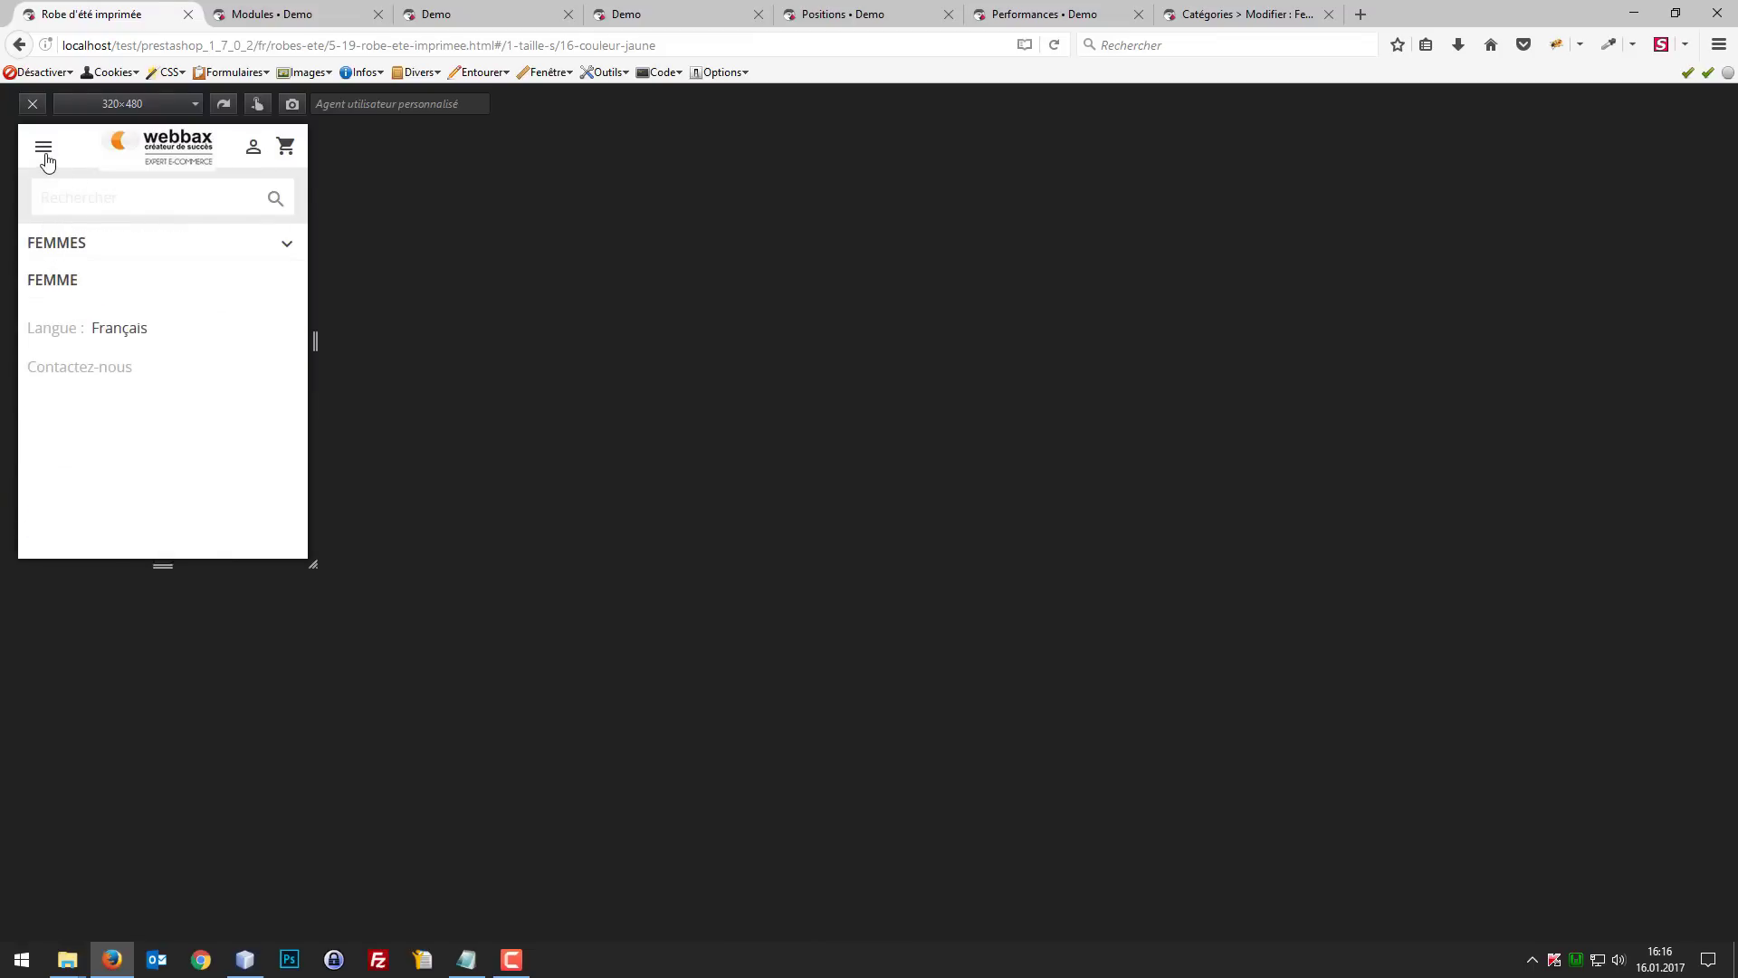
click(45, 152)
scroll(258, 287, down, 4)
scroll(258, 271, up, 5)
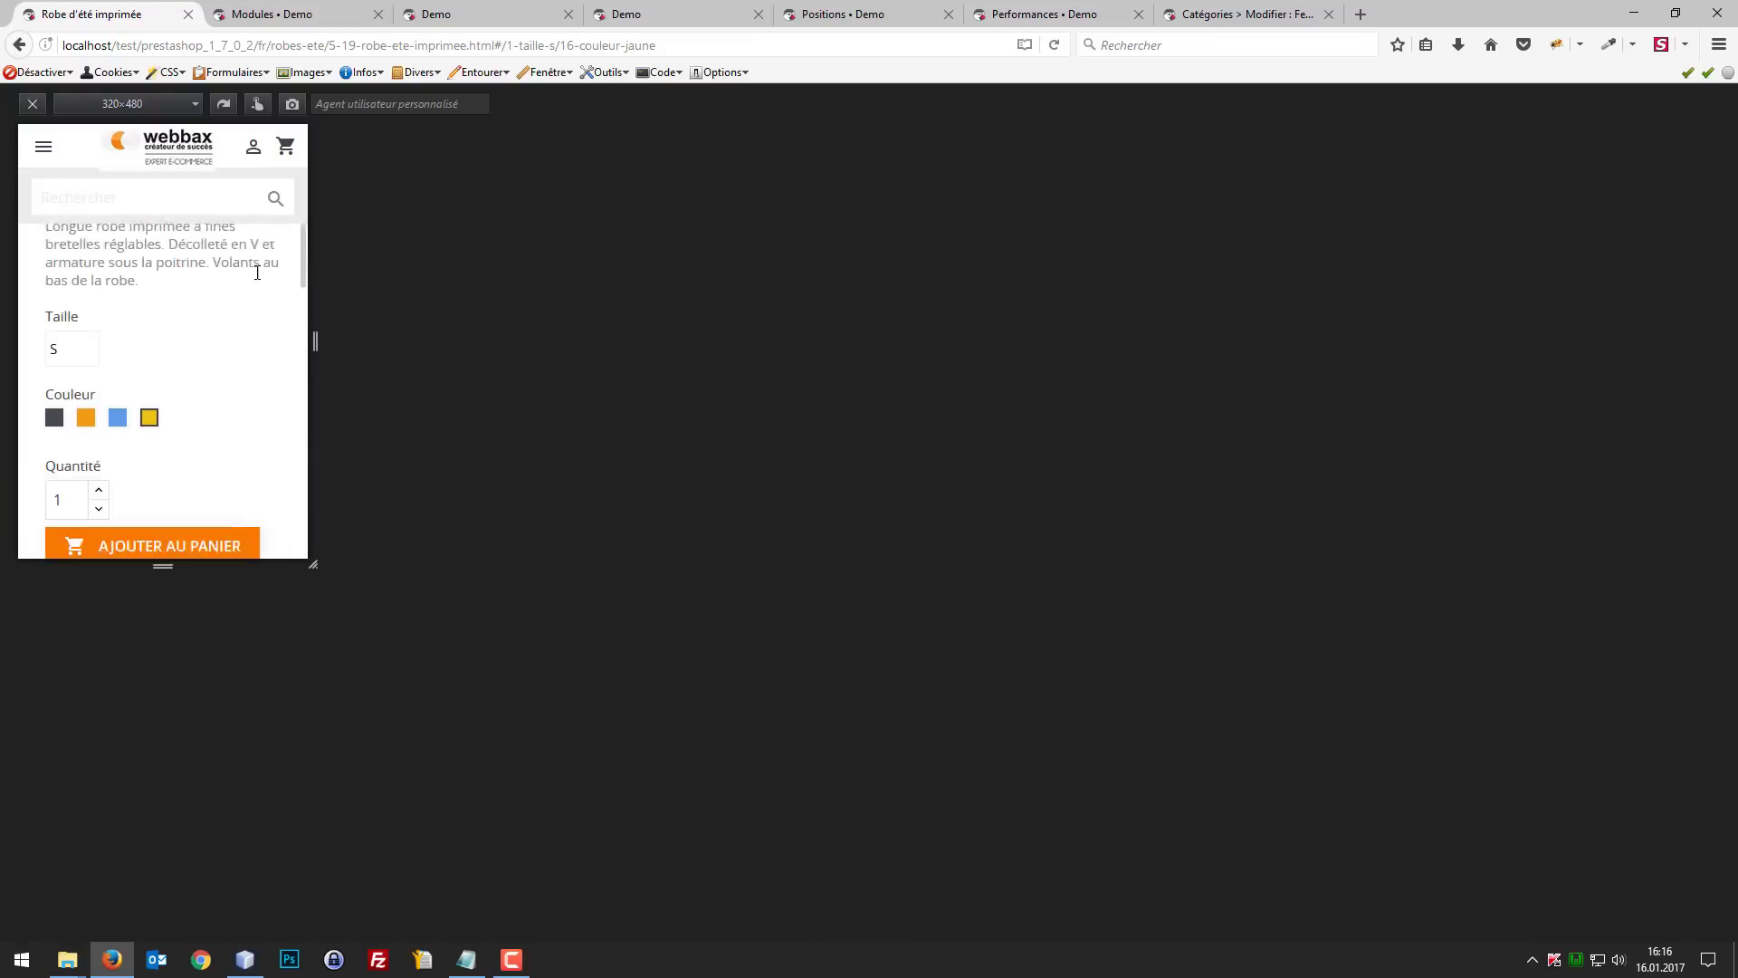
Step: Go to the shop home page through the logo and examine the header and search field down to the footer
click(156, 149)
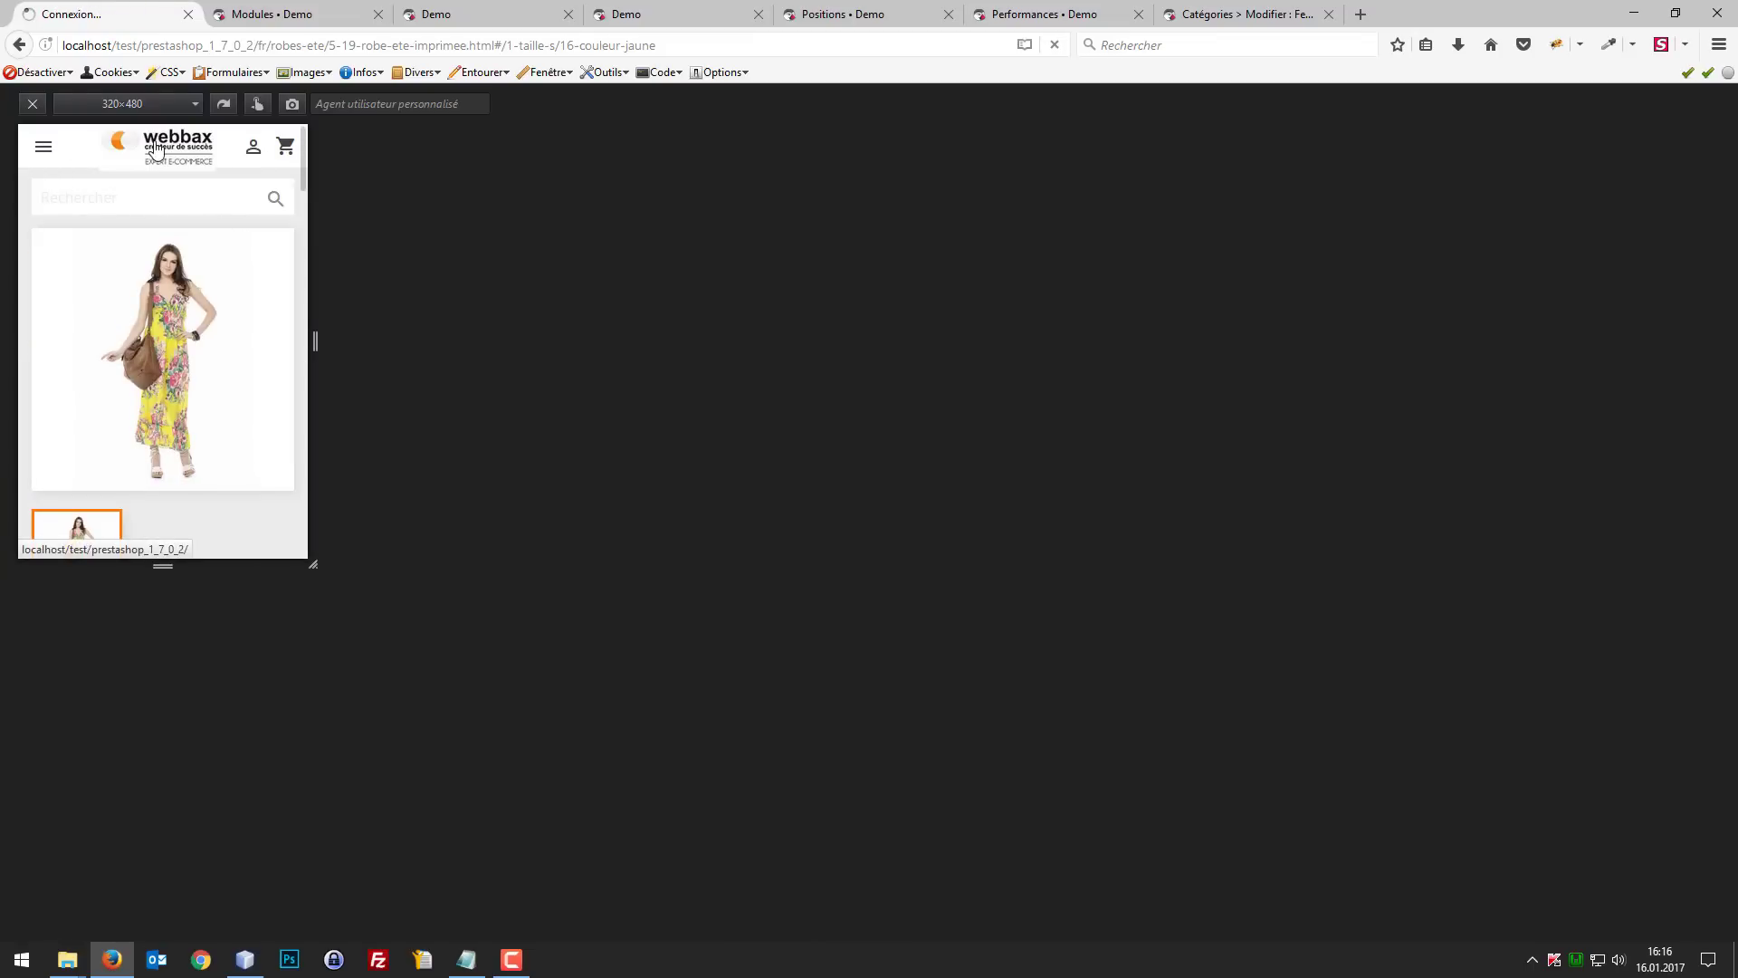
scroll(260, 272, down, 10)
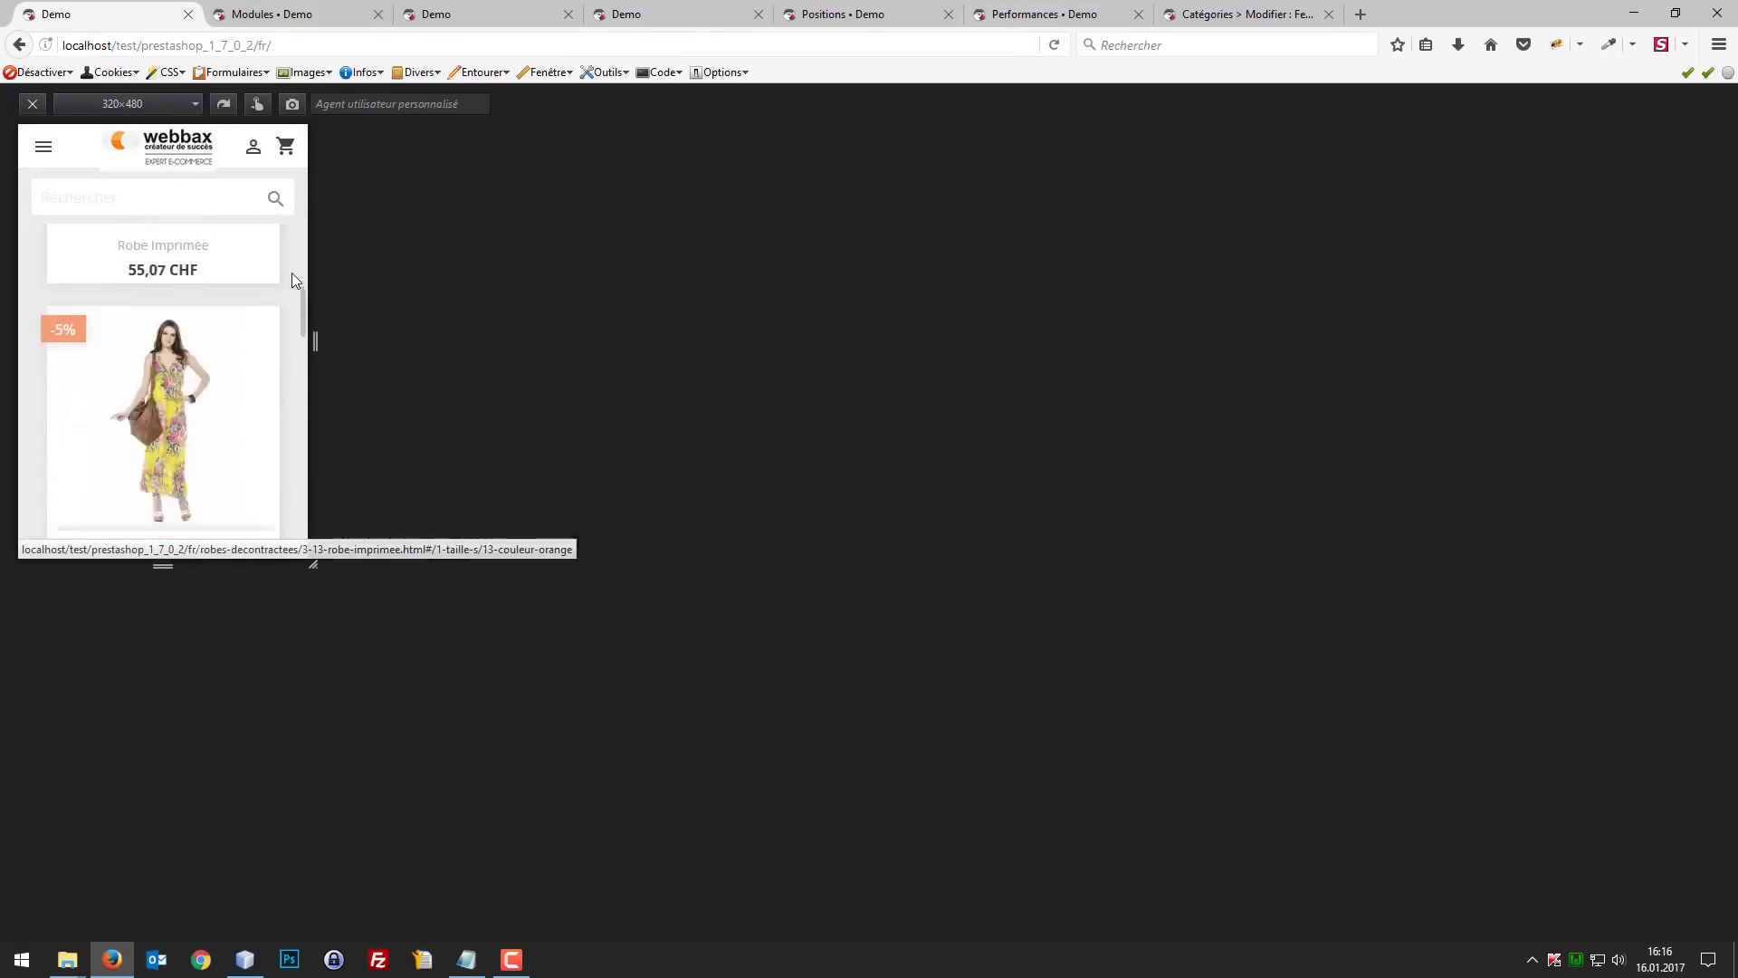
scroll(199, 271, down, 5)
scroll(226, 298, up, 8)
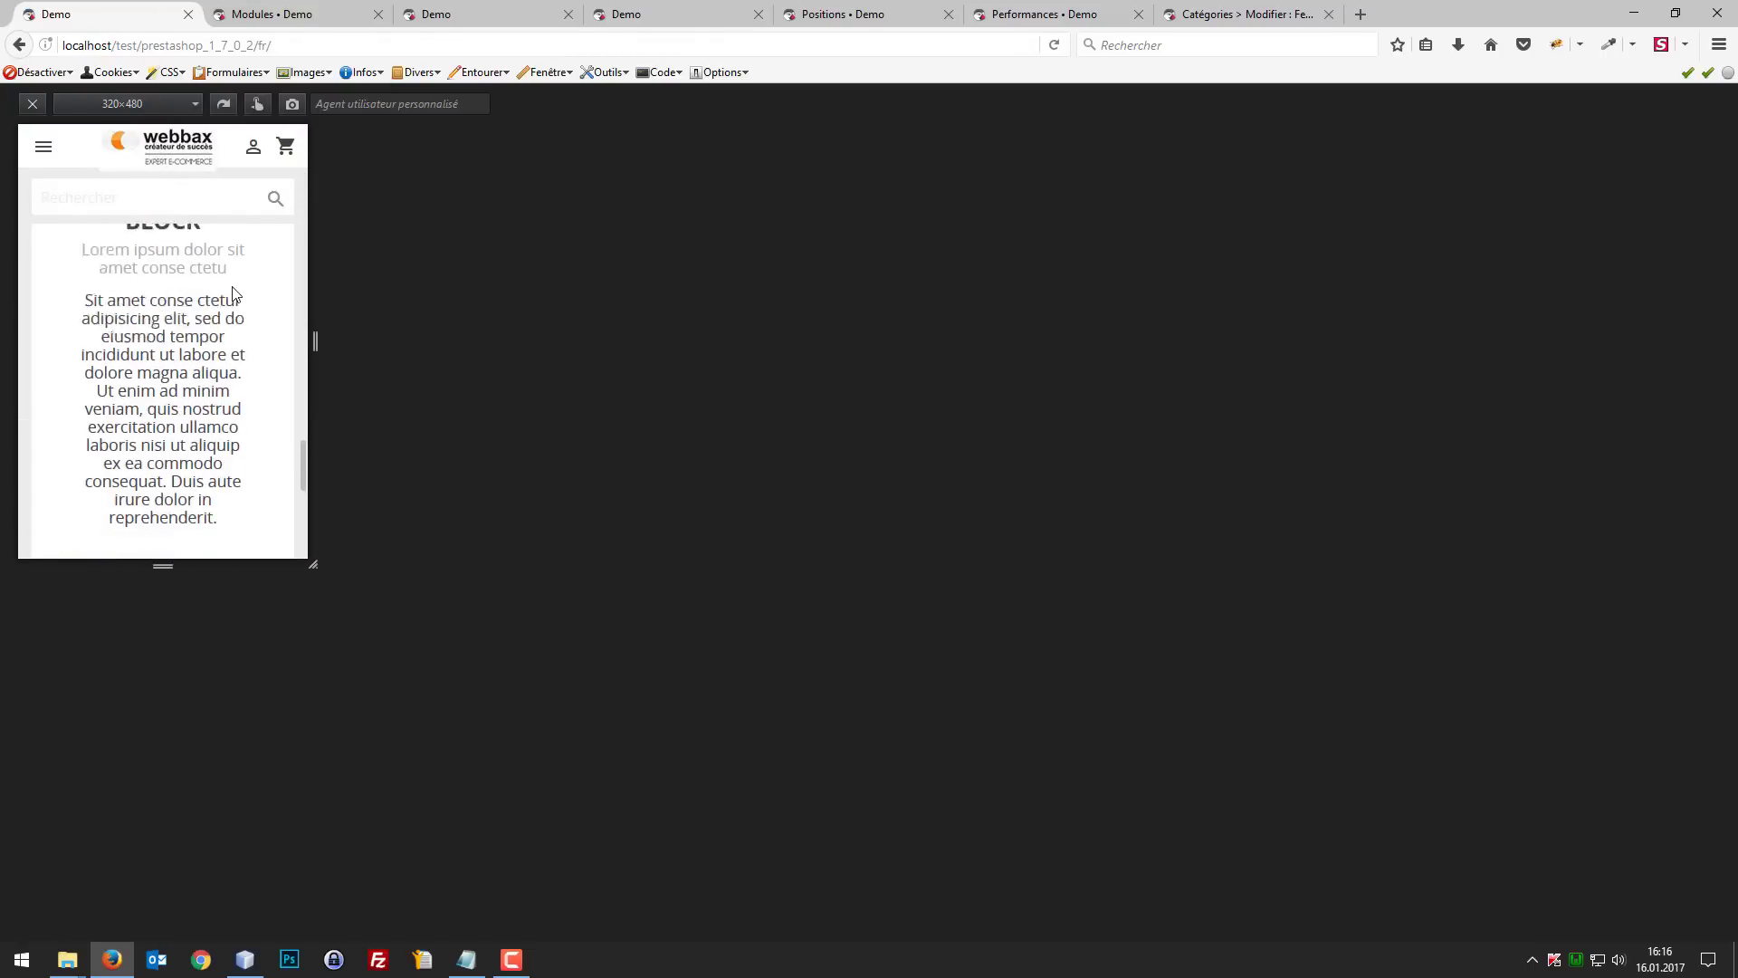
click(238, 194)
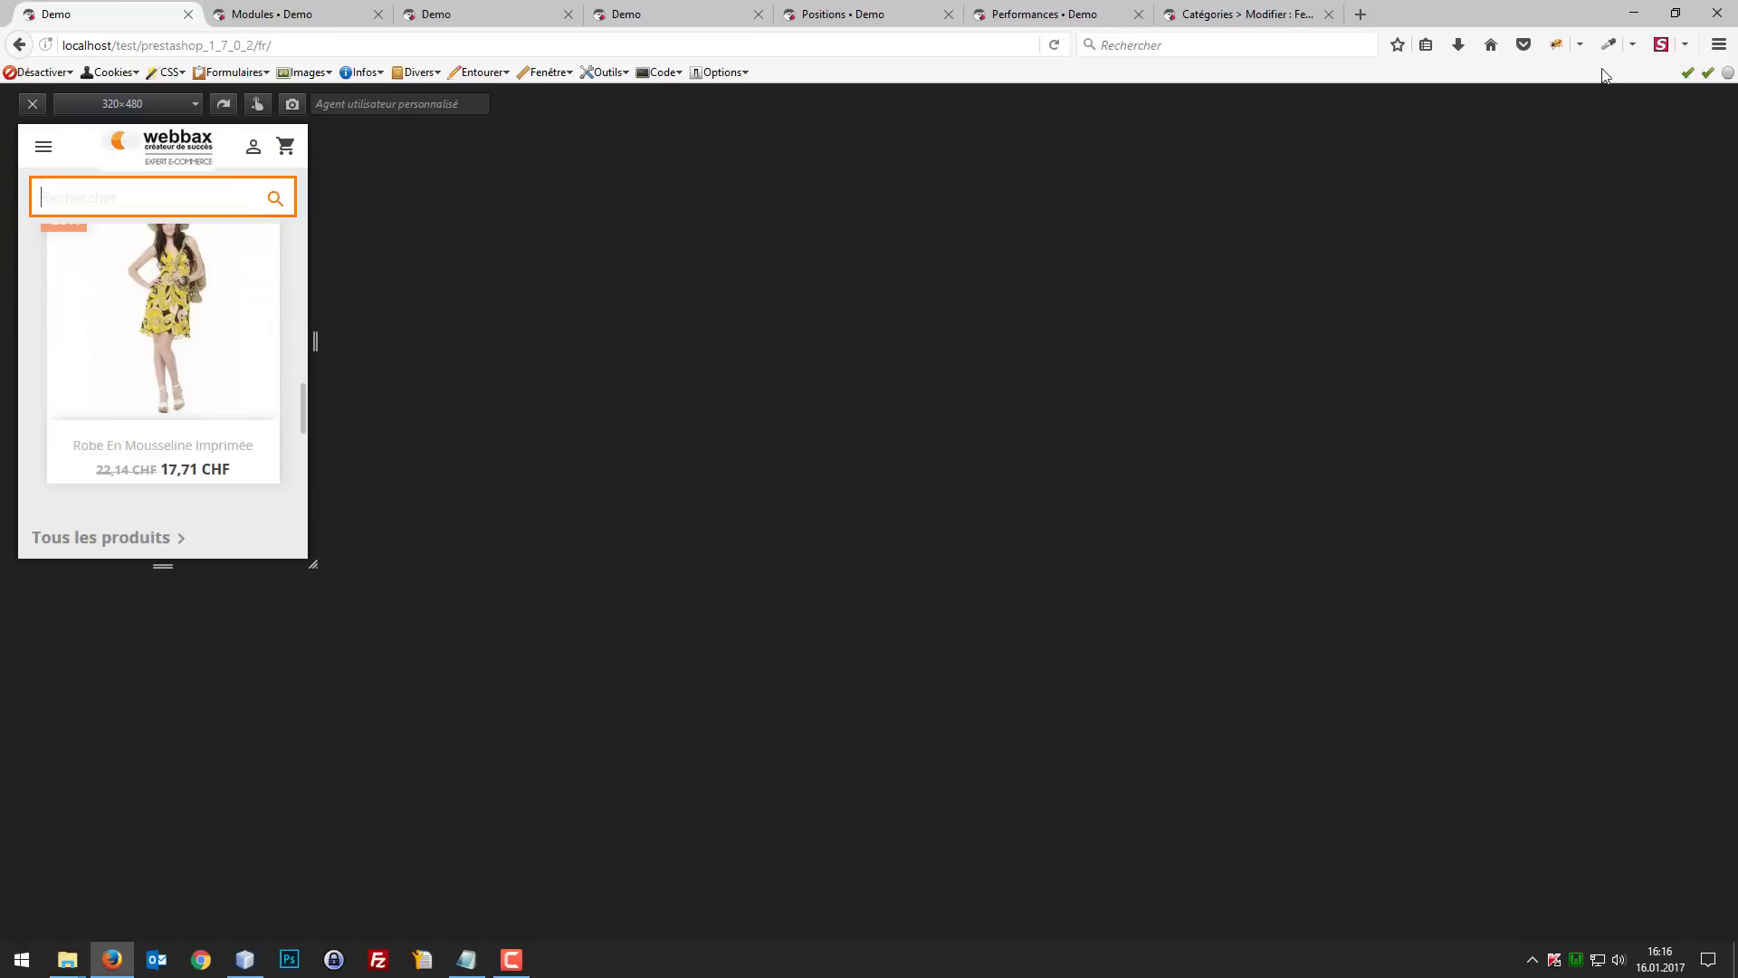
scroll(284, 292, down, 3)
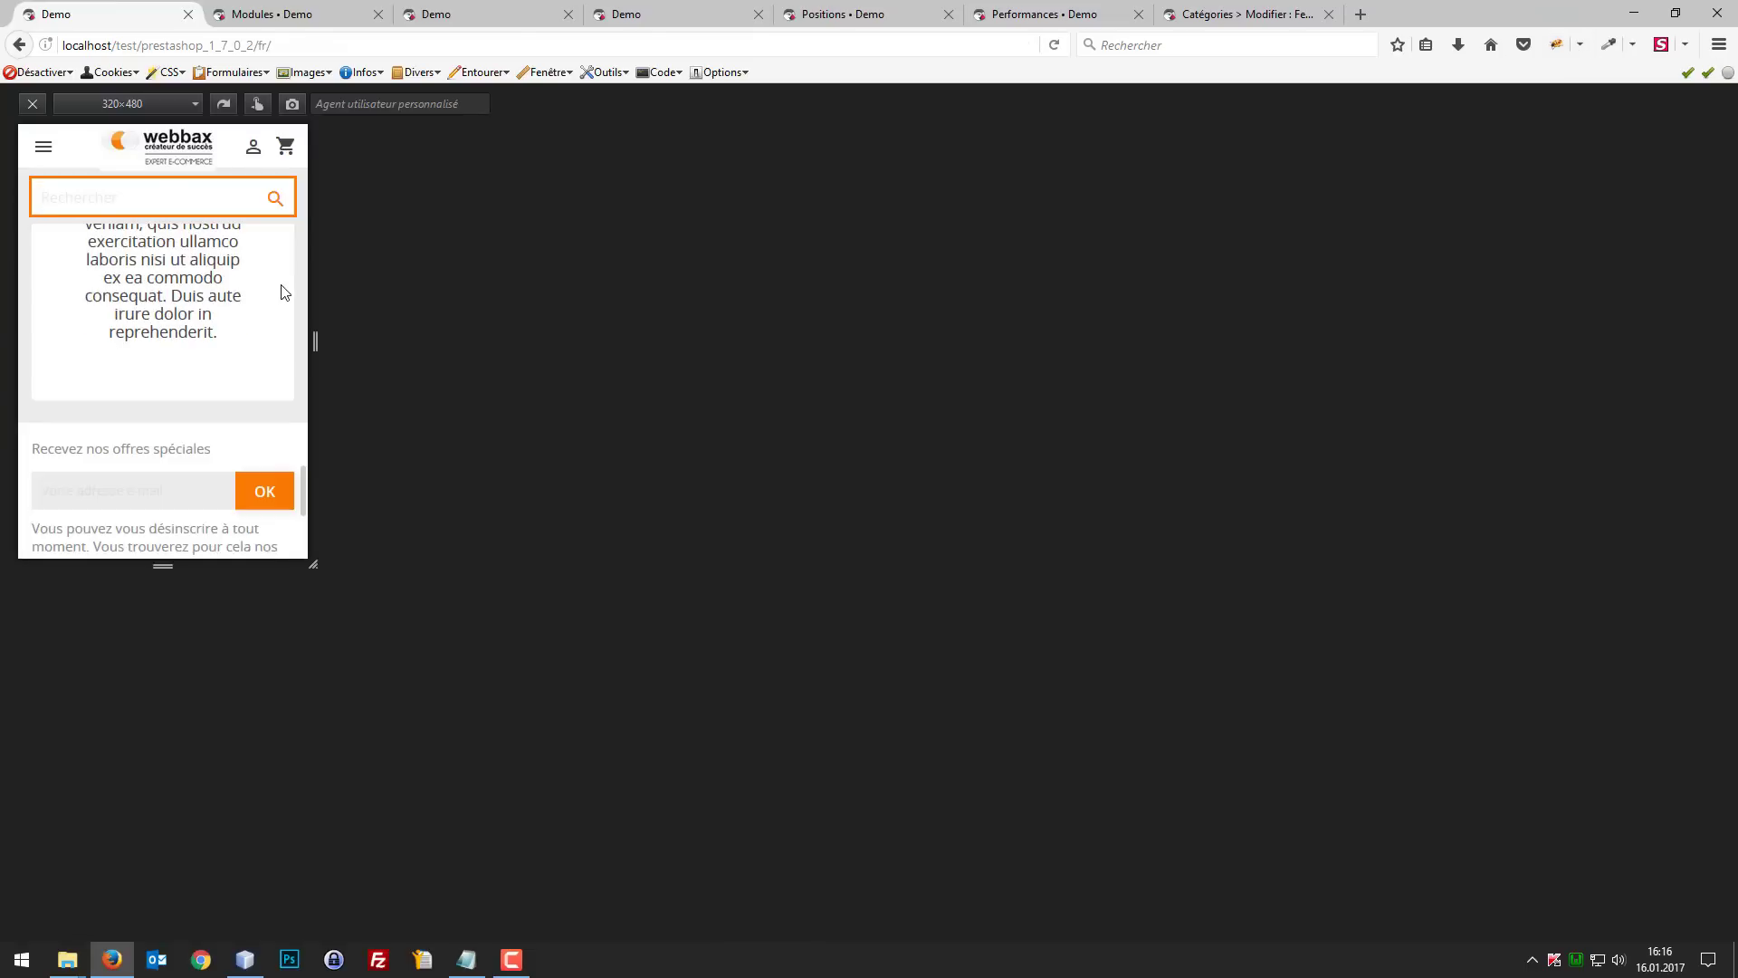
drag(282, 286, 262, 316)
scroll(262, 319, down, 3)
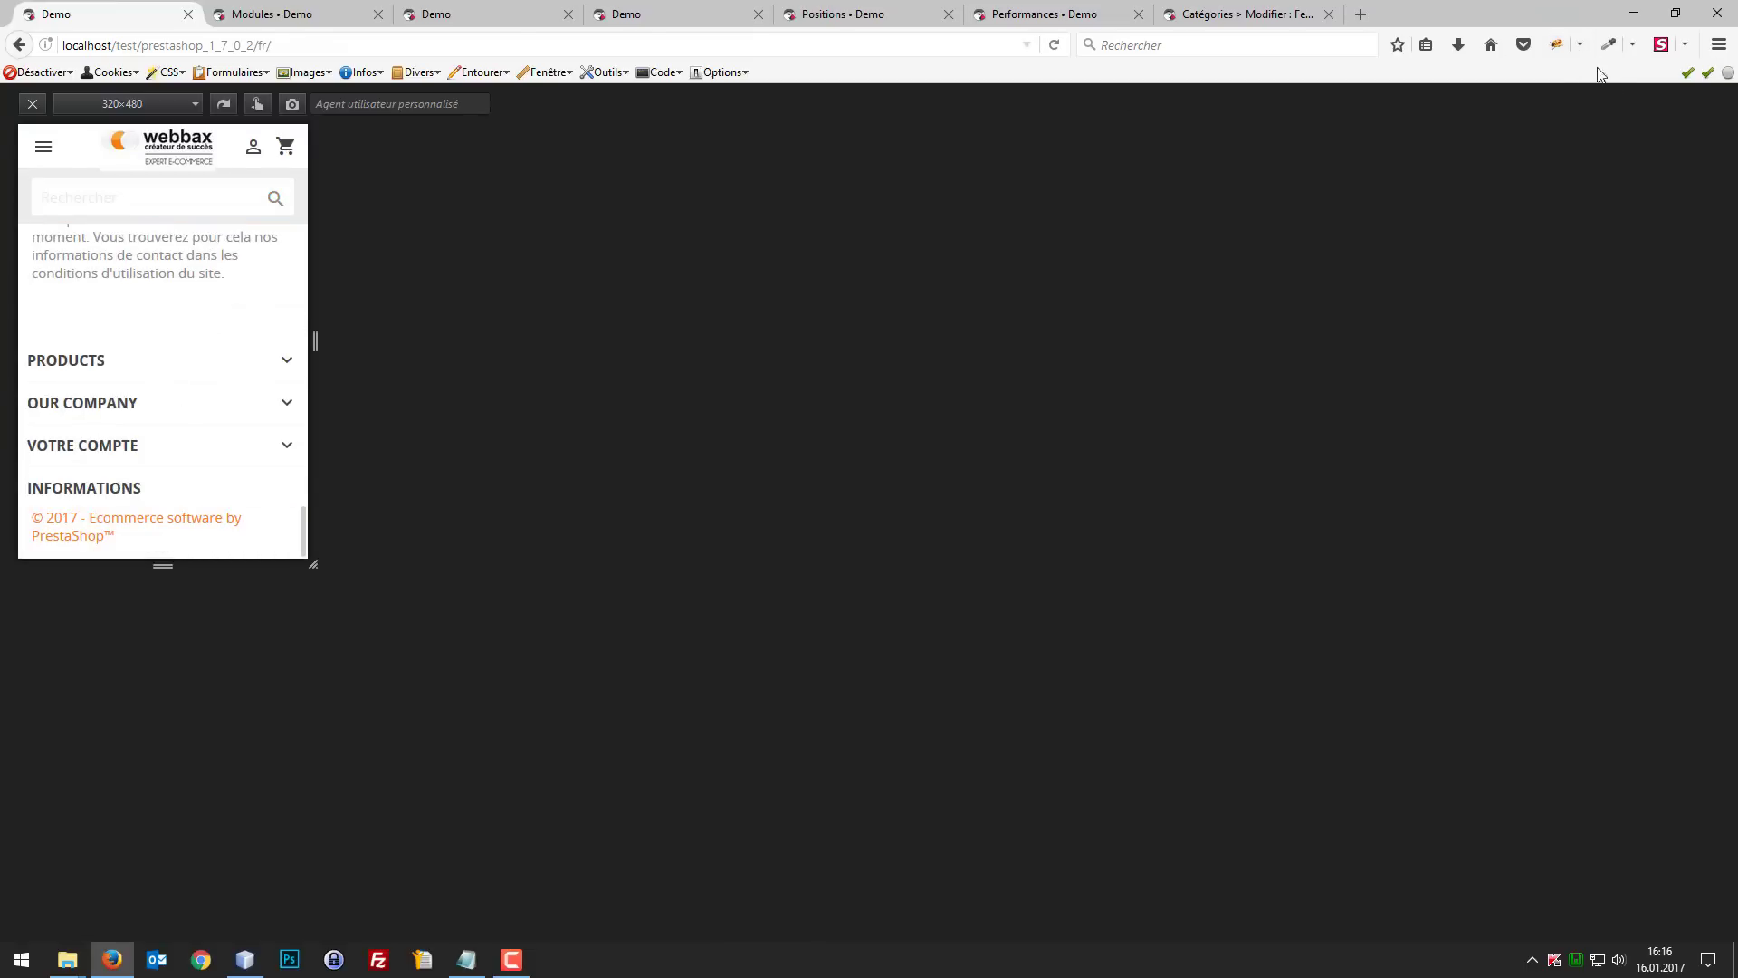
Step: Open the Firebug inspector and inspect the logo image in the mobile header
click(1556, 44)
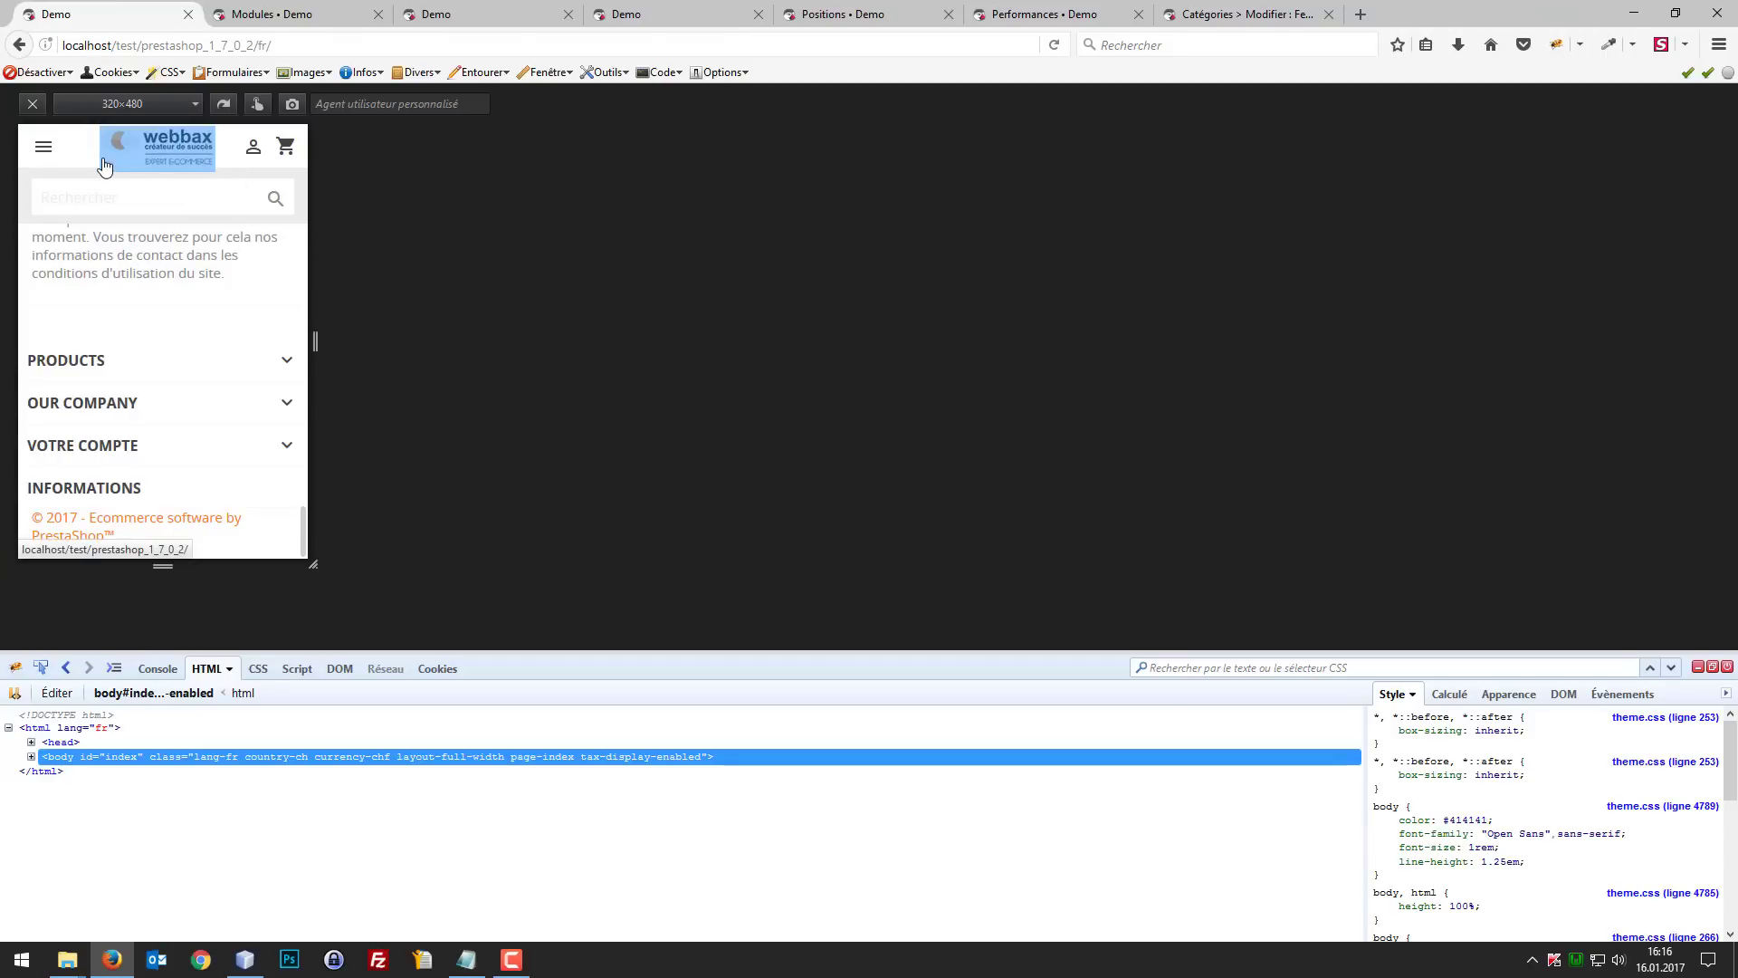
click(115, 184)
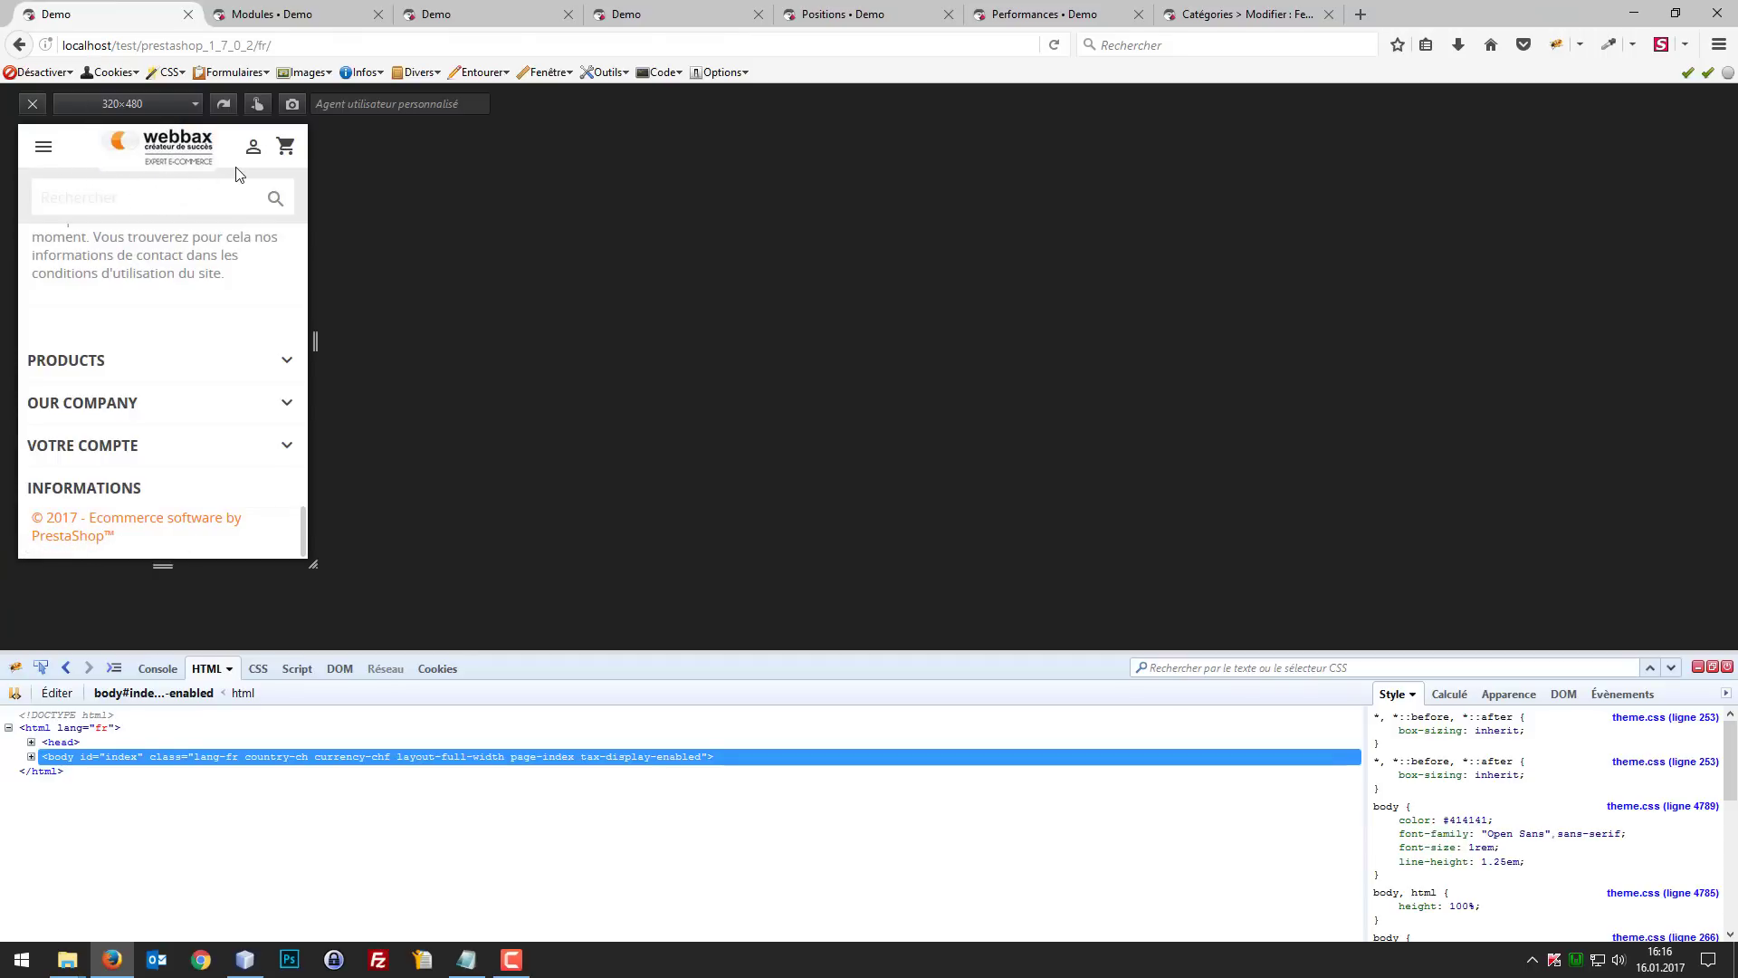
click(41, 668)
click(131, 168)
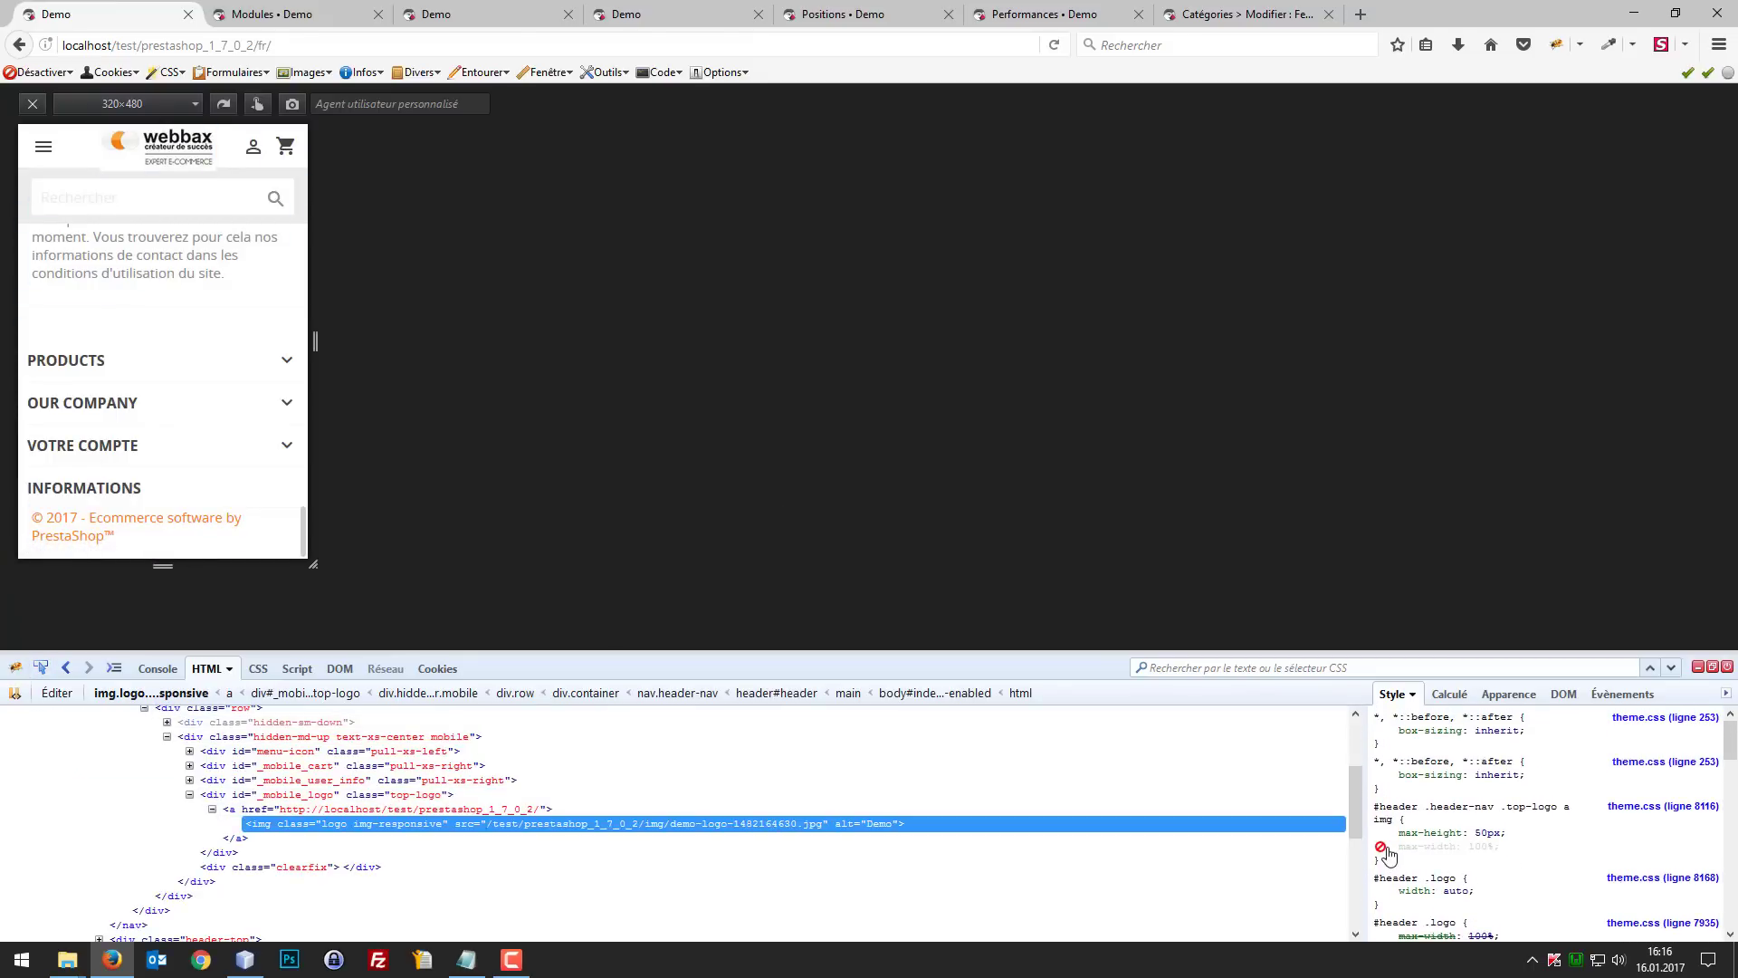
scroll(1460, 850, down, 5)
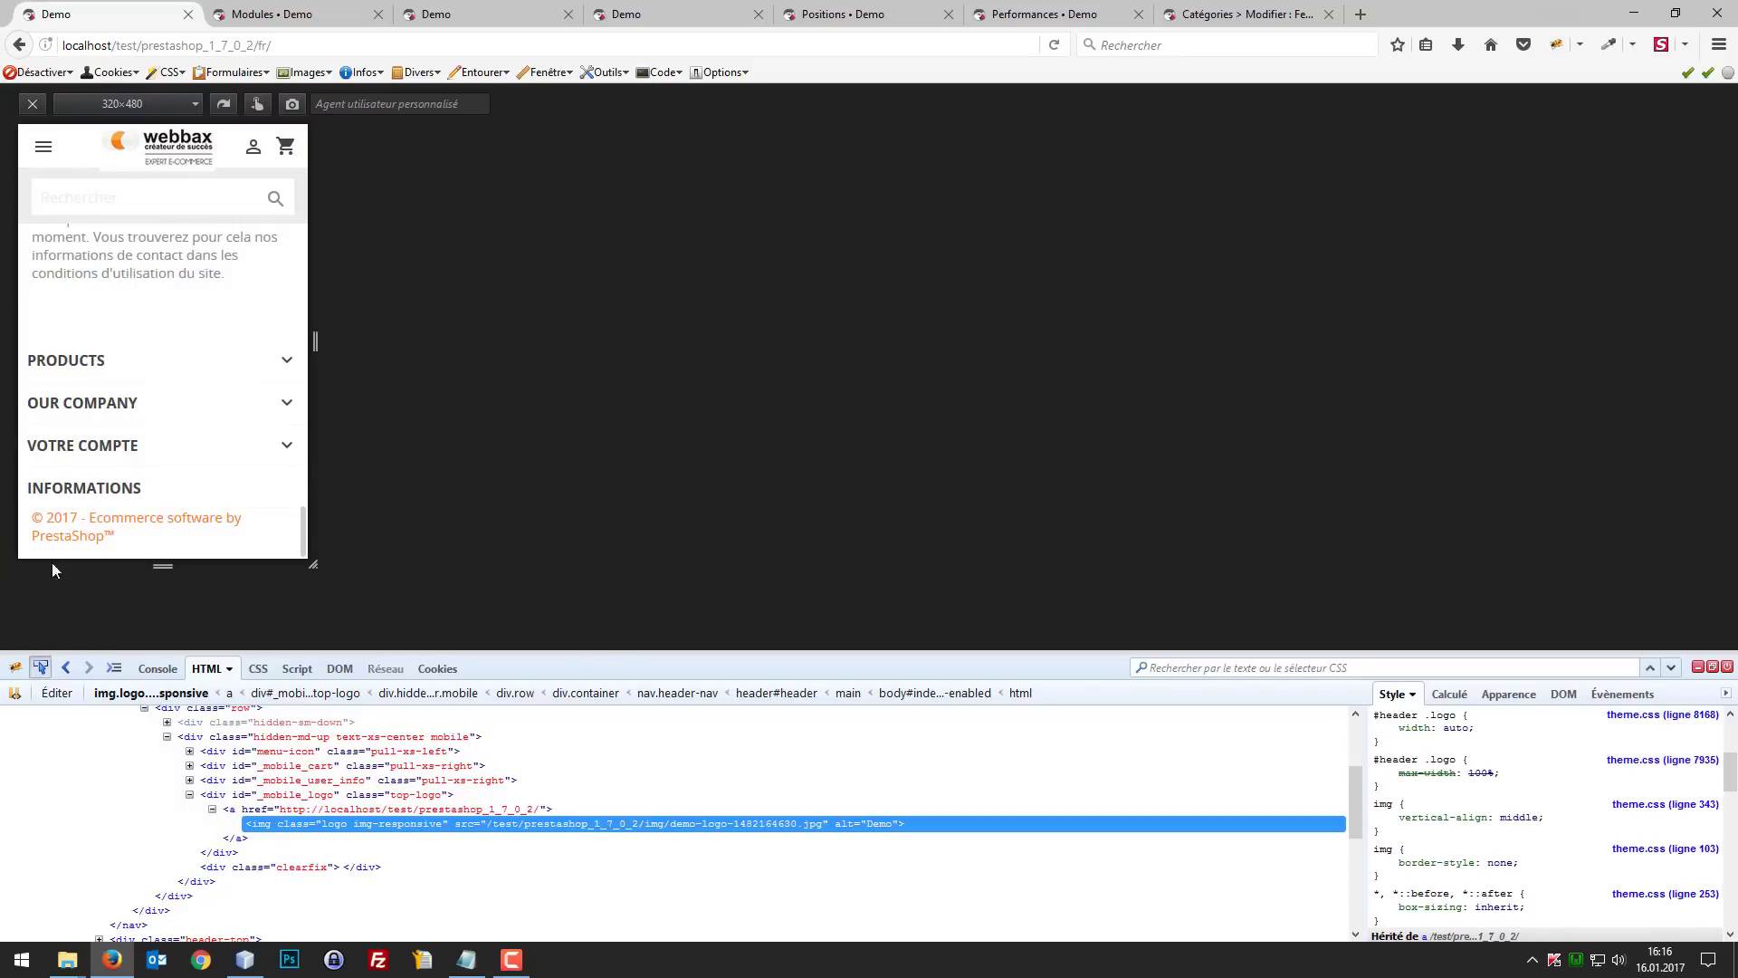
click(41, 667)
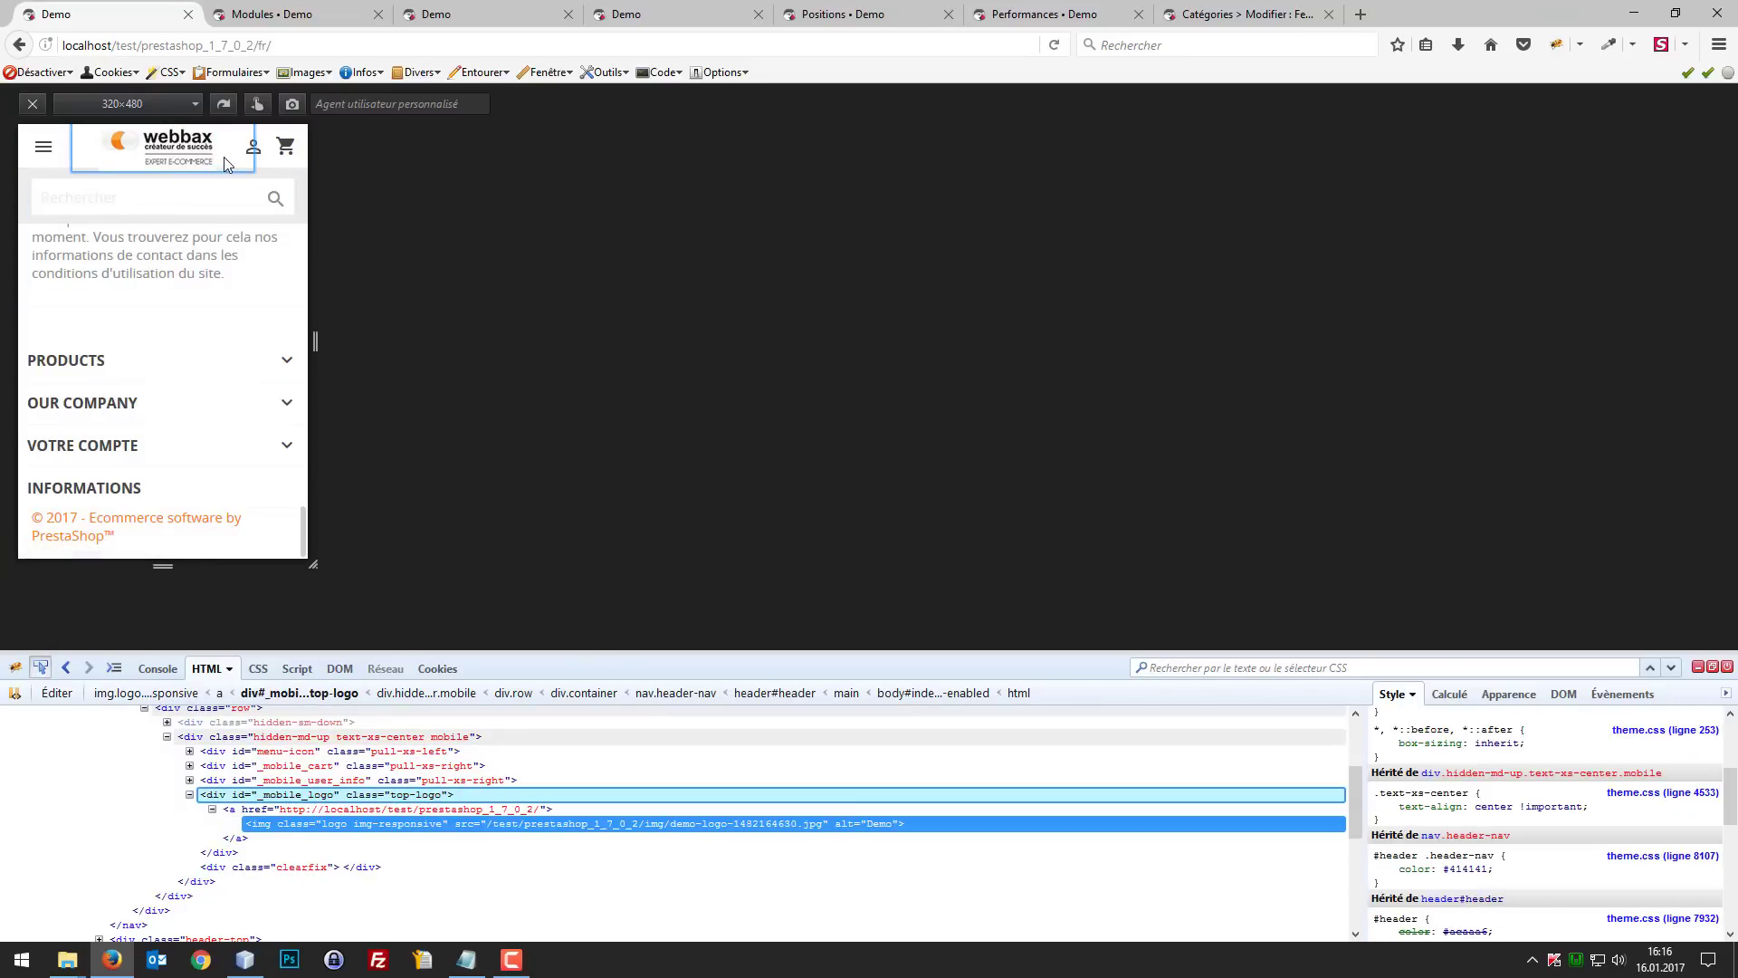
click(222, 163)
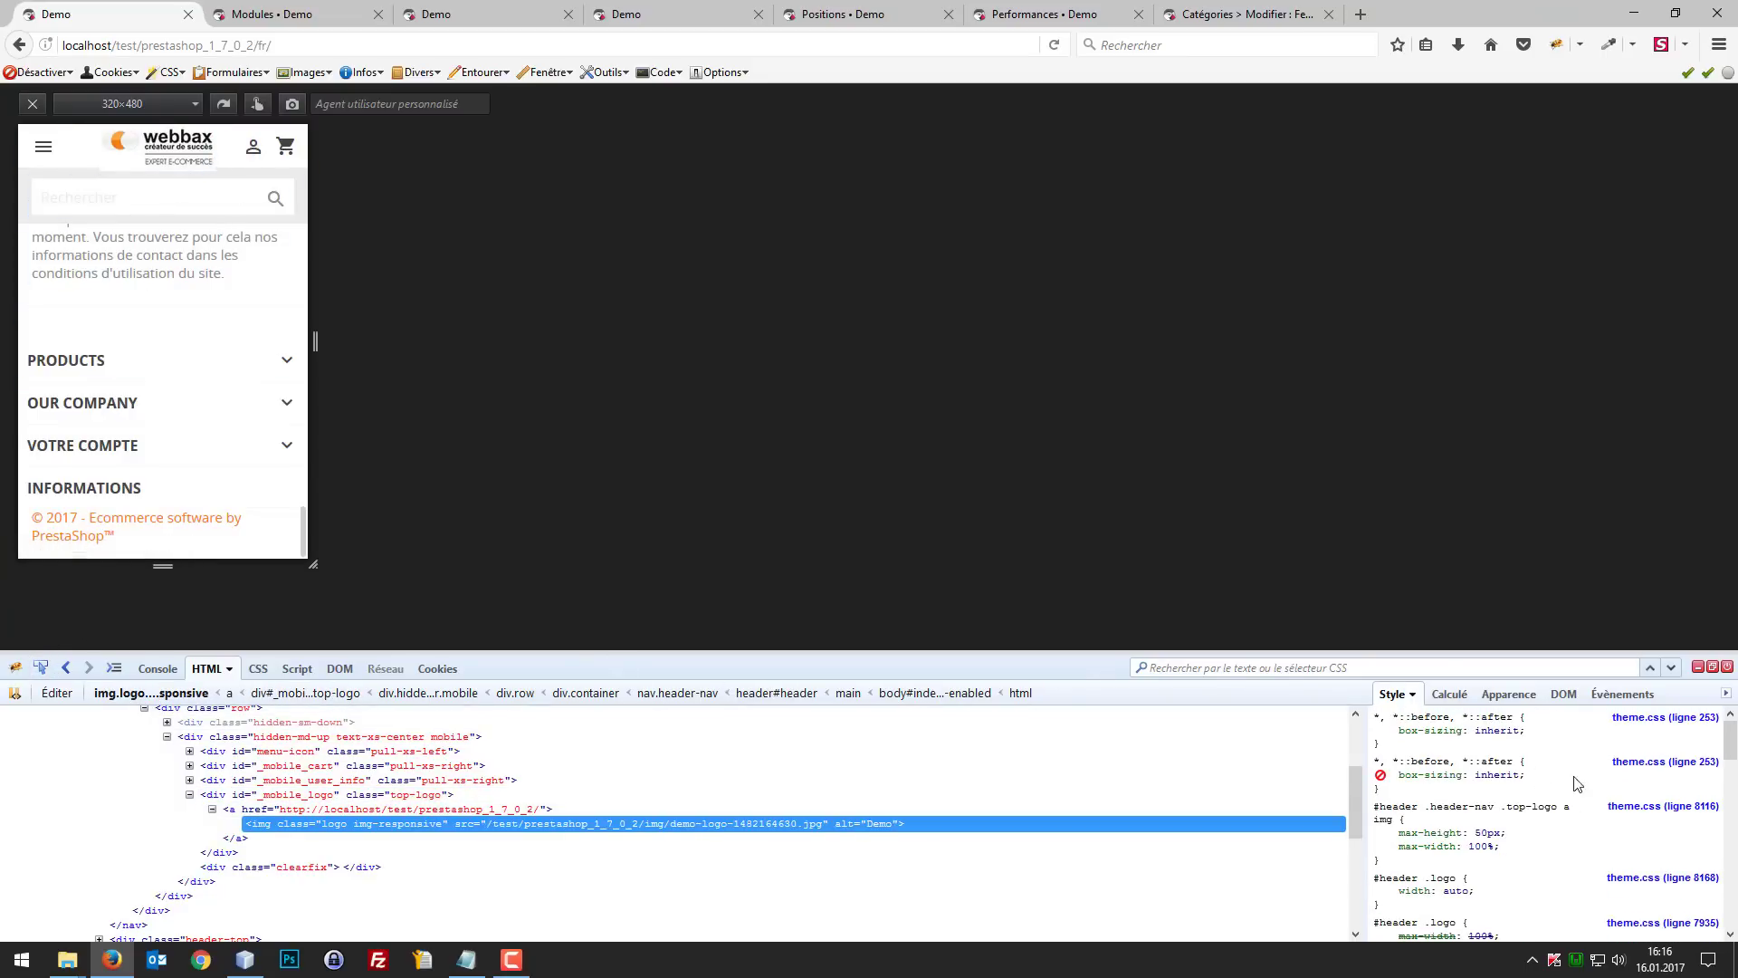
Step: Toggle the logo image's max-width rule off and on, and review its other CSS rules
click(1380, 846)
click(1380, 847)
scroll(1482, 871, down, 2)
scroll(1482, 870, down, 8)
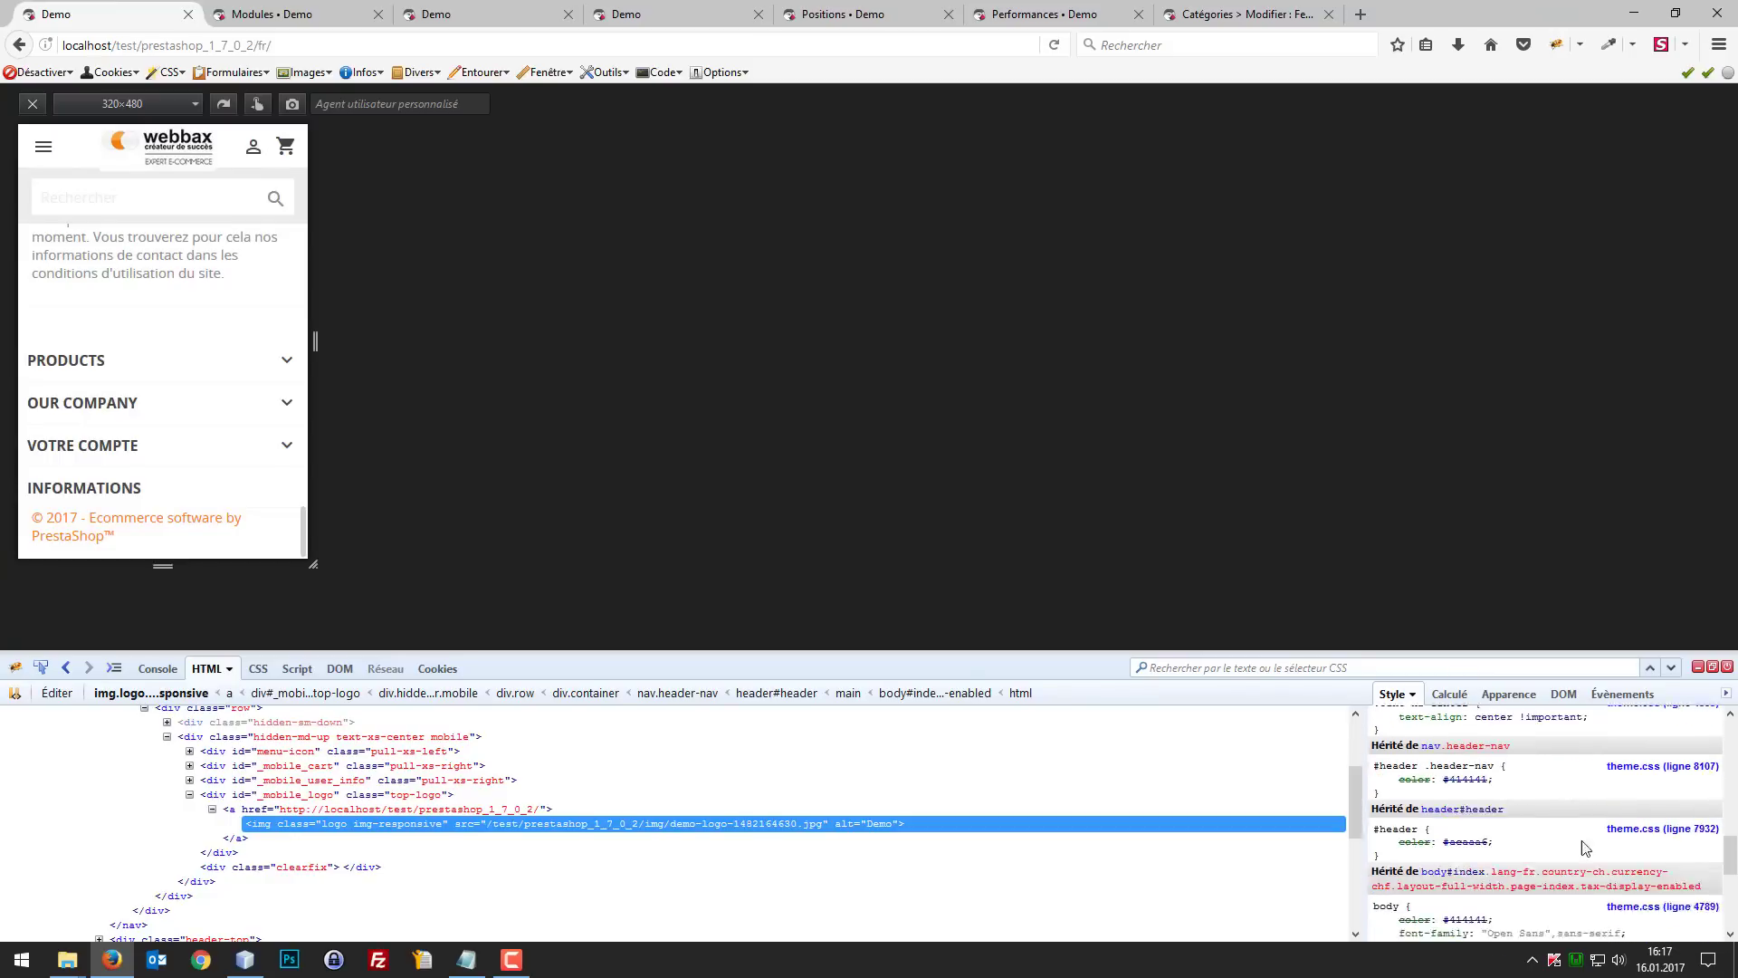
scroll(1621, 860, up, 6)
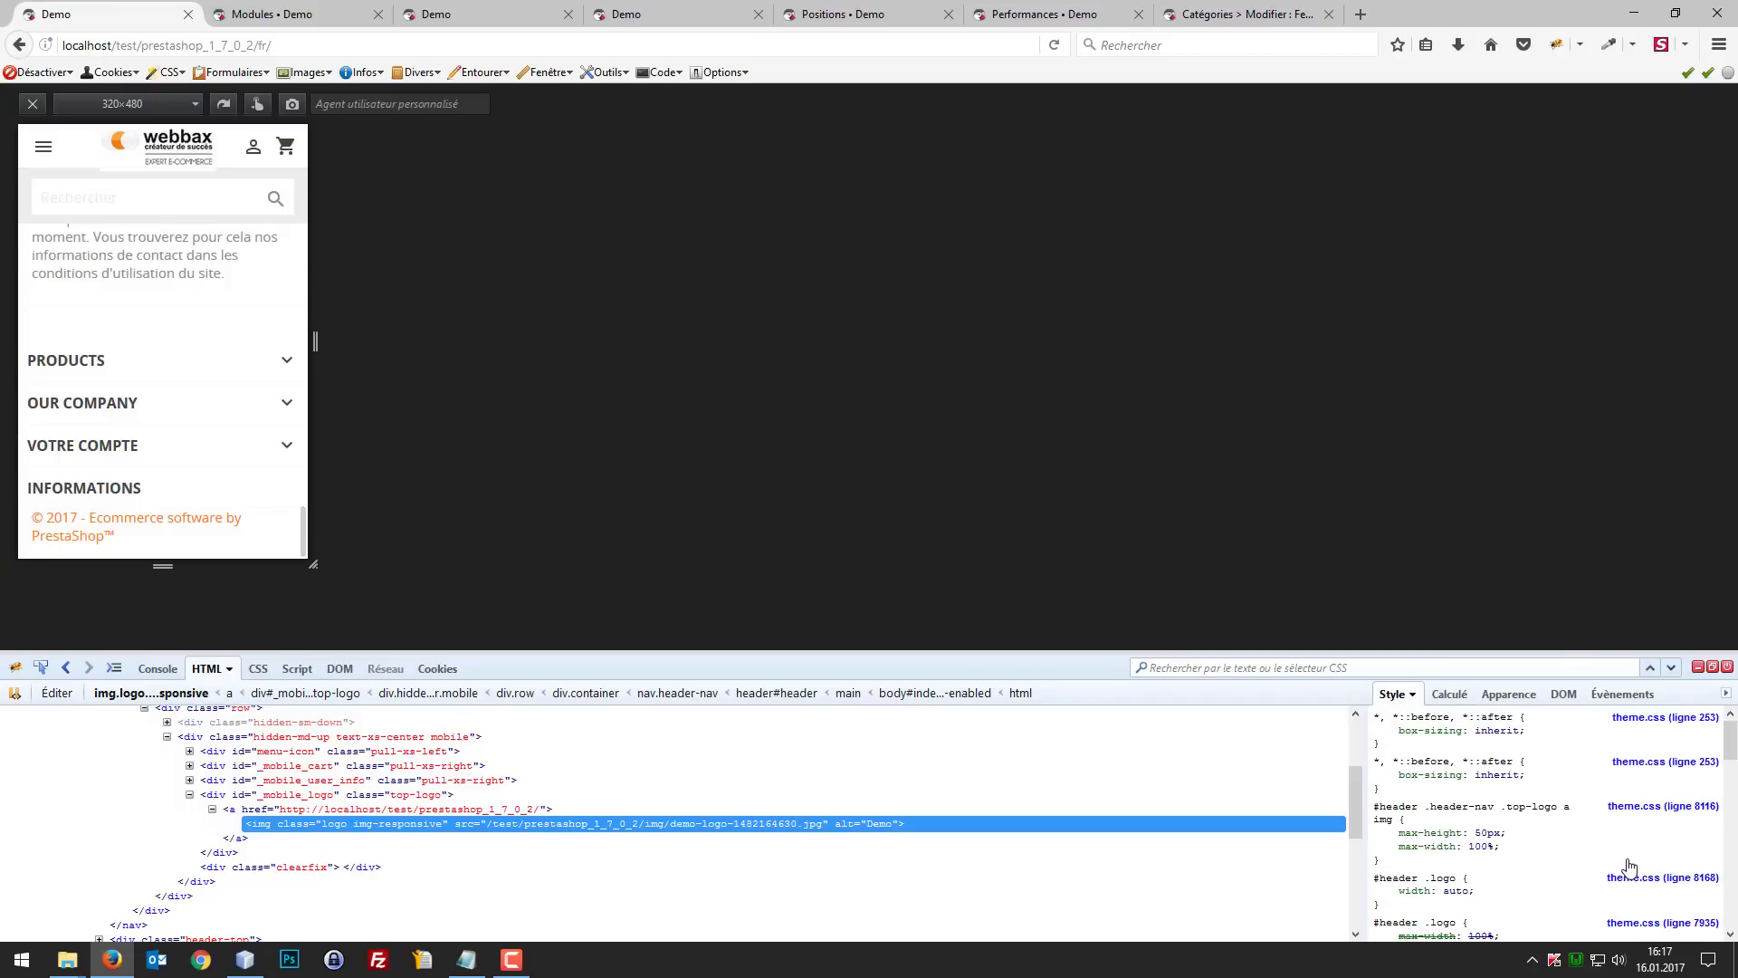
Step: Try a max-width of 200px in the logo image's "#header .header-nav .top-logo a img" rule in Firebug
click(1481, 846)
click(1479, 847)
text(200px)
key(Return)
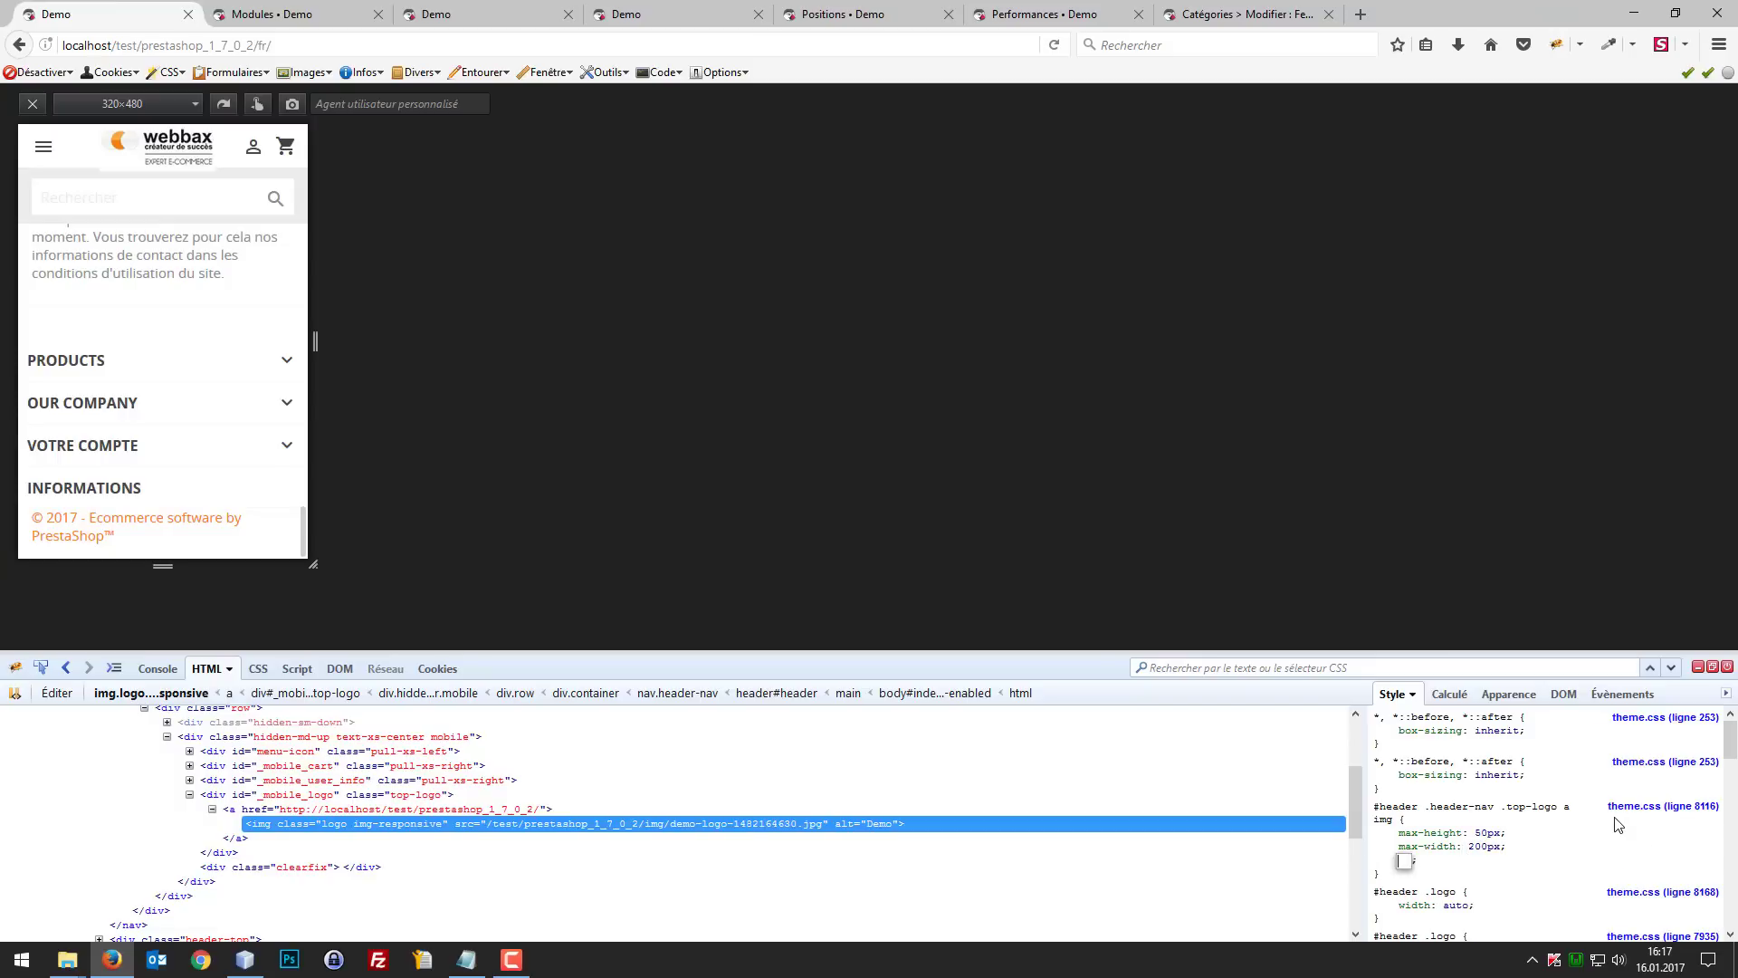
Step: Set the logo image's max-width to 100px in the "#header .header-nav .top-logo a img" rule
click(1472, 847)
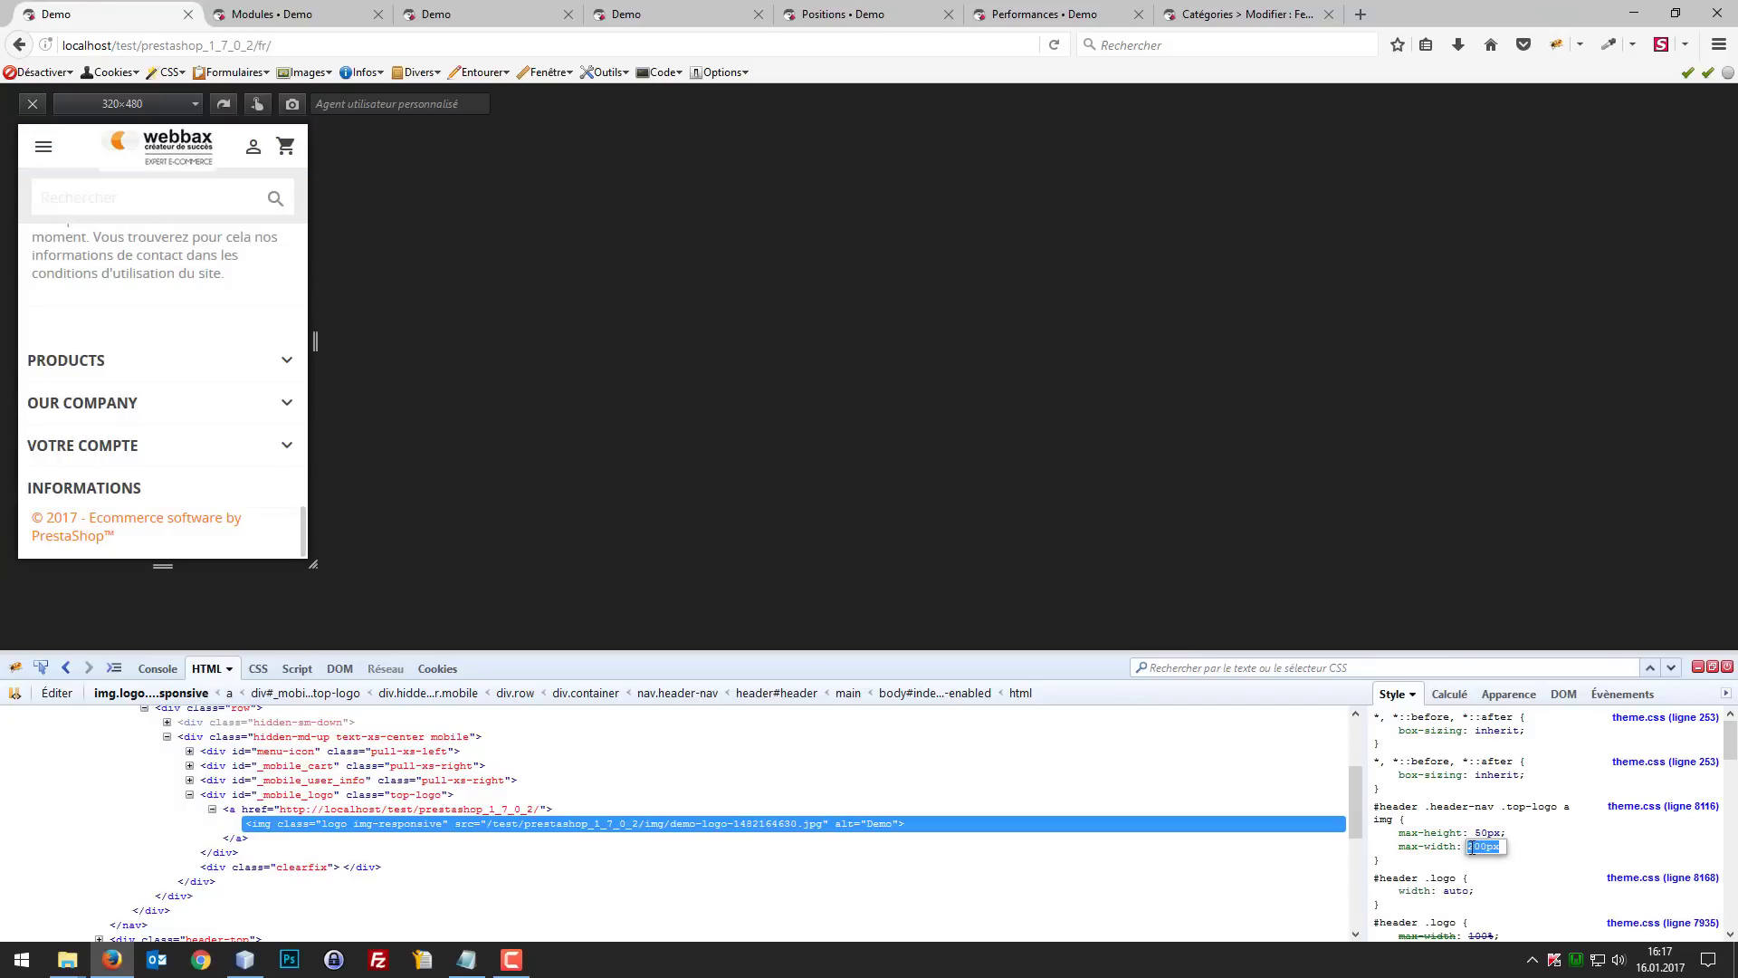
click(1475, 846)
key(BackSpace)
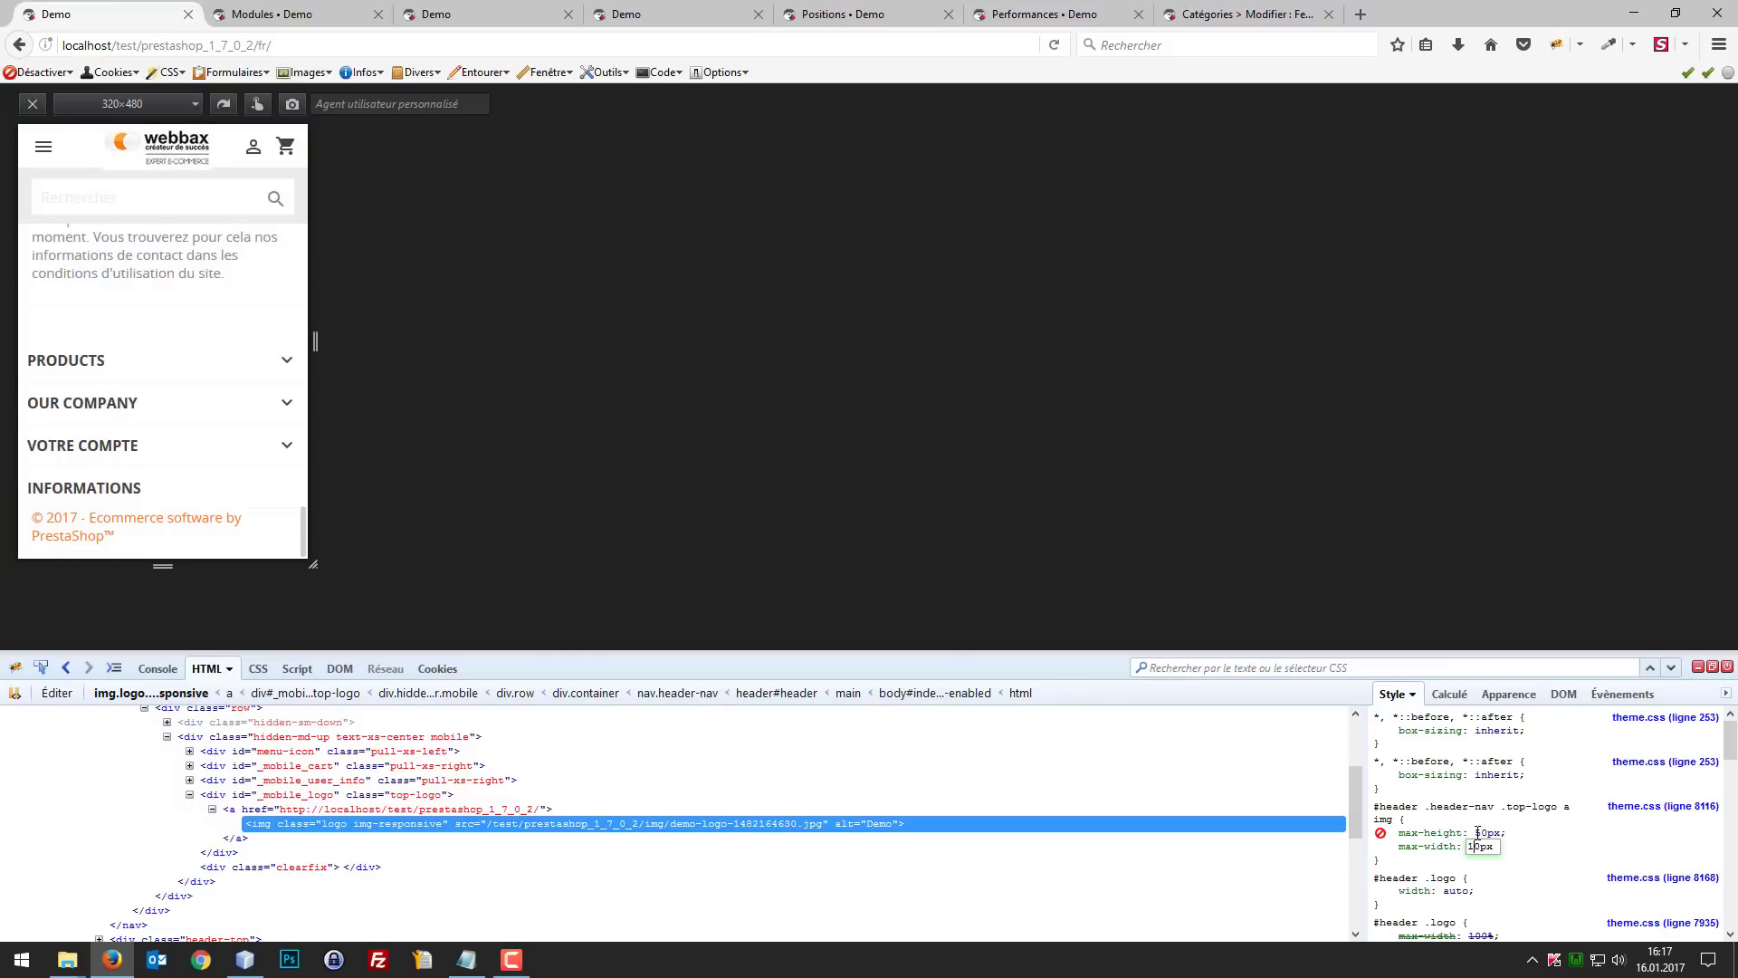
text(3)
key(BackSpace)
text(0)
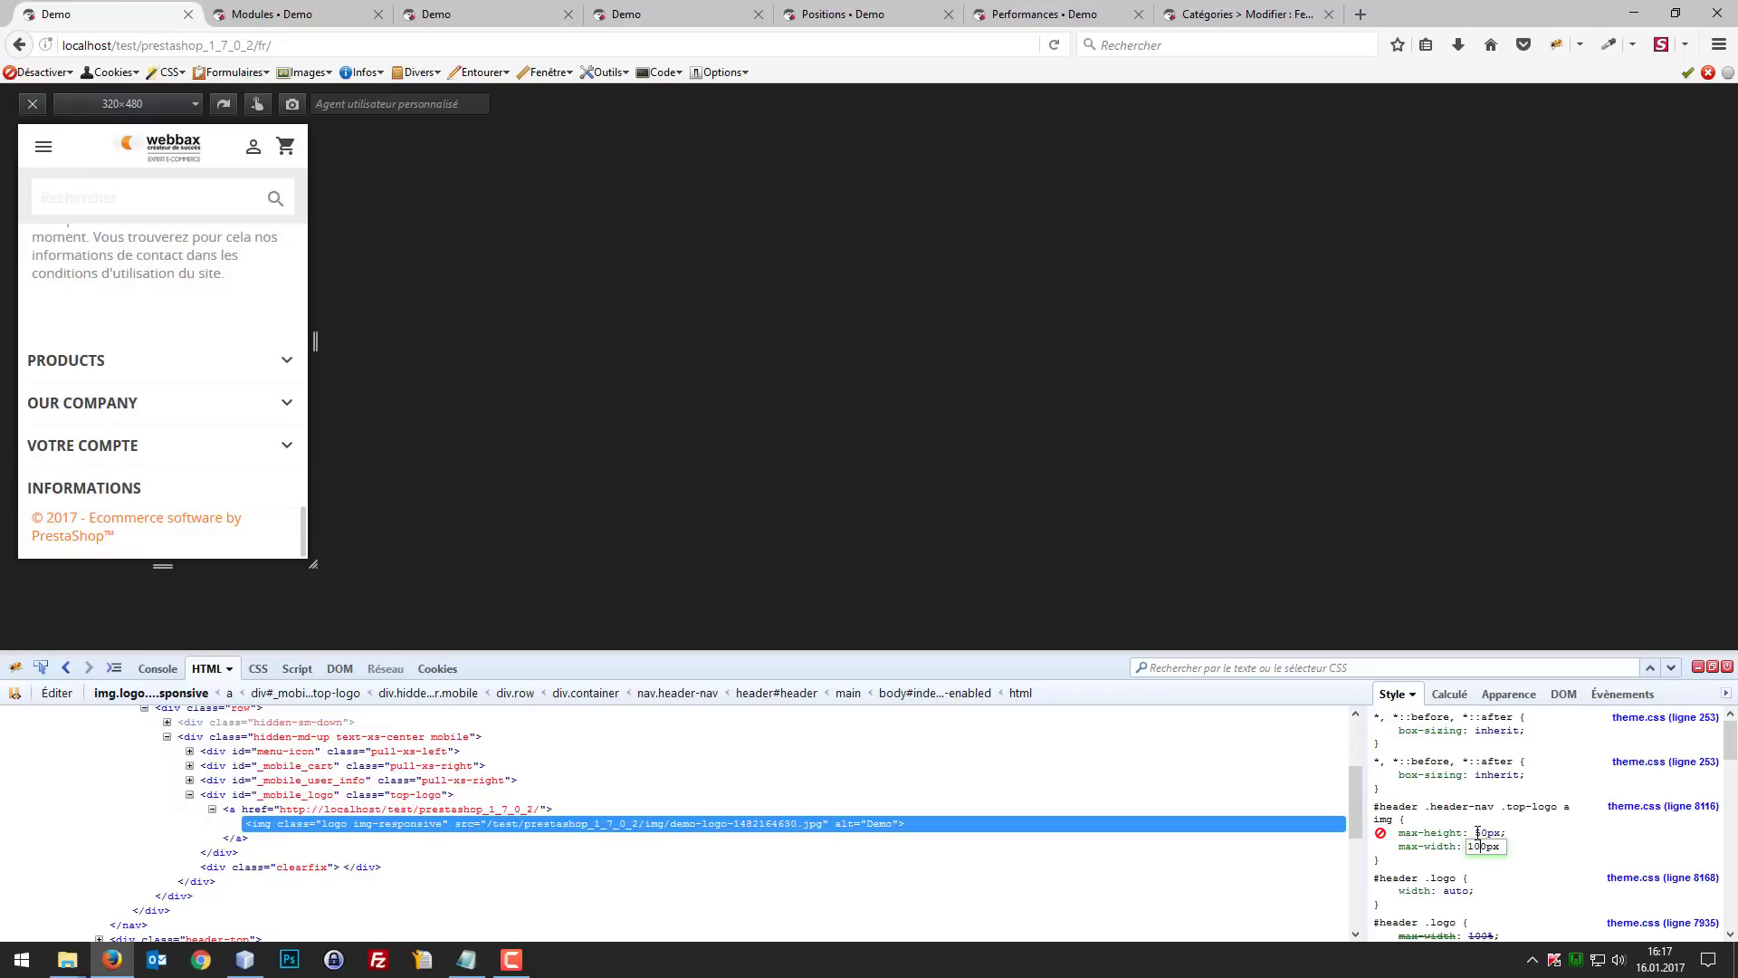
Step: Copy the logo rule with max-height 50px and max-width 100px into theme.css in NetBeans, below #wrapper inside the 500px media query
click(1376, 819)
drag(1376, 806, 1403, 866)
key(ctrl+c)
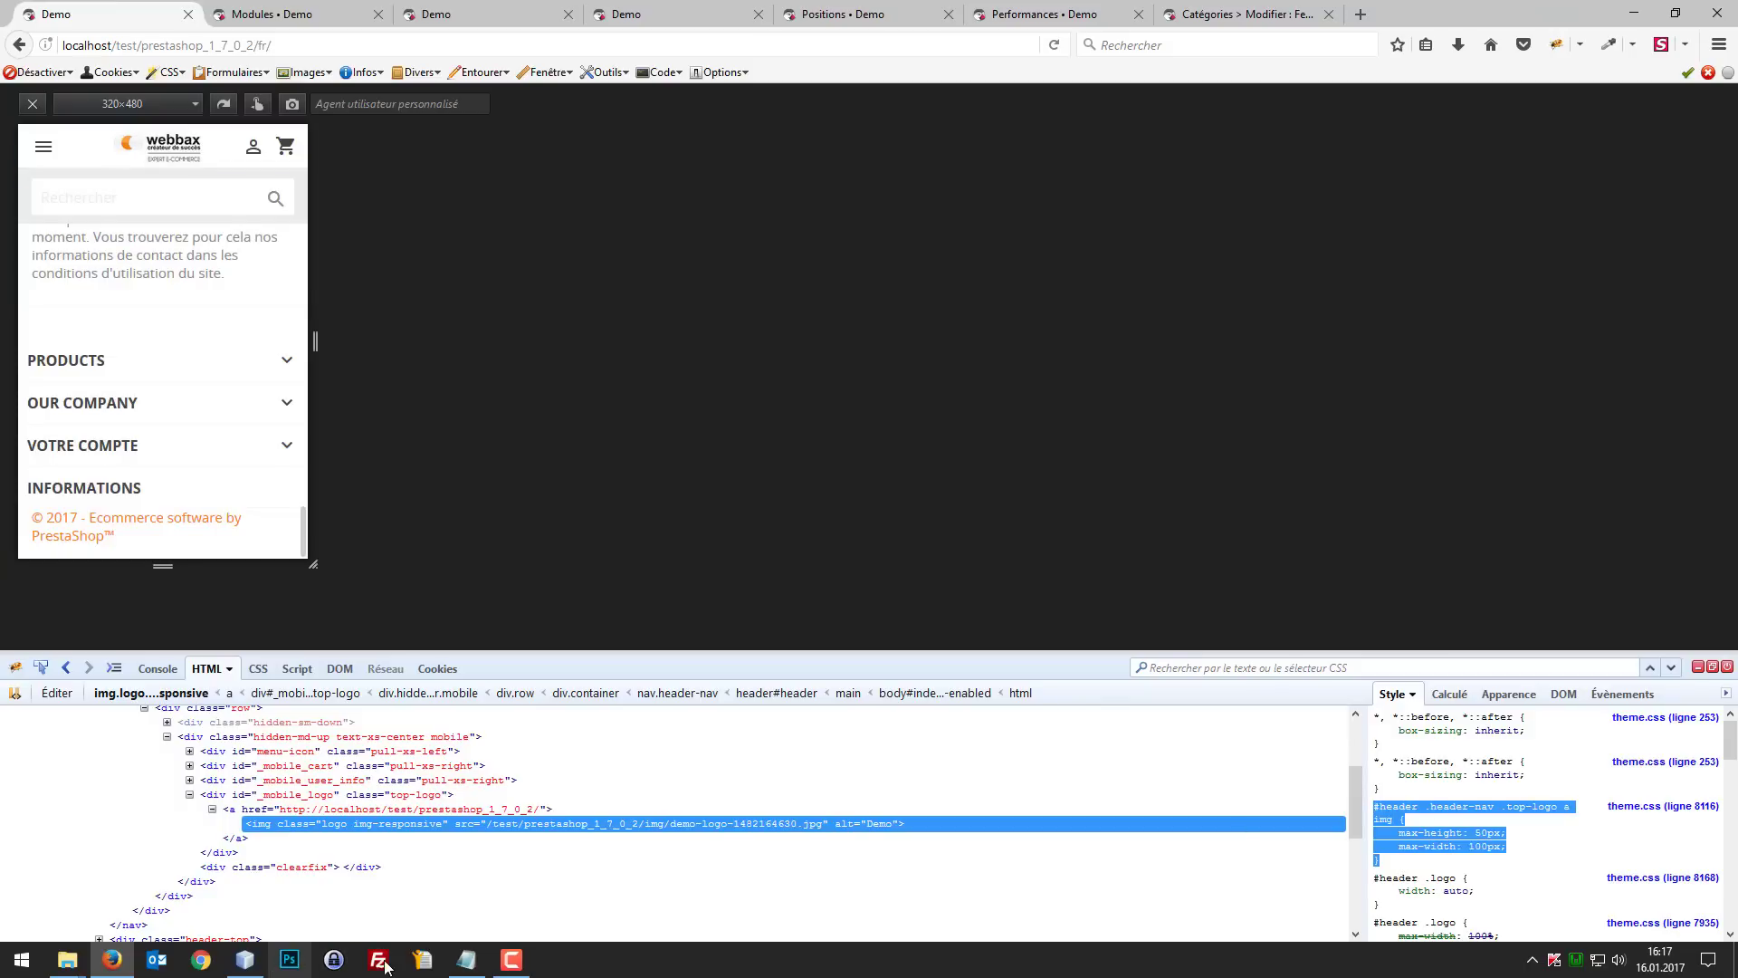
click(245, 960)
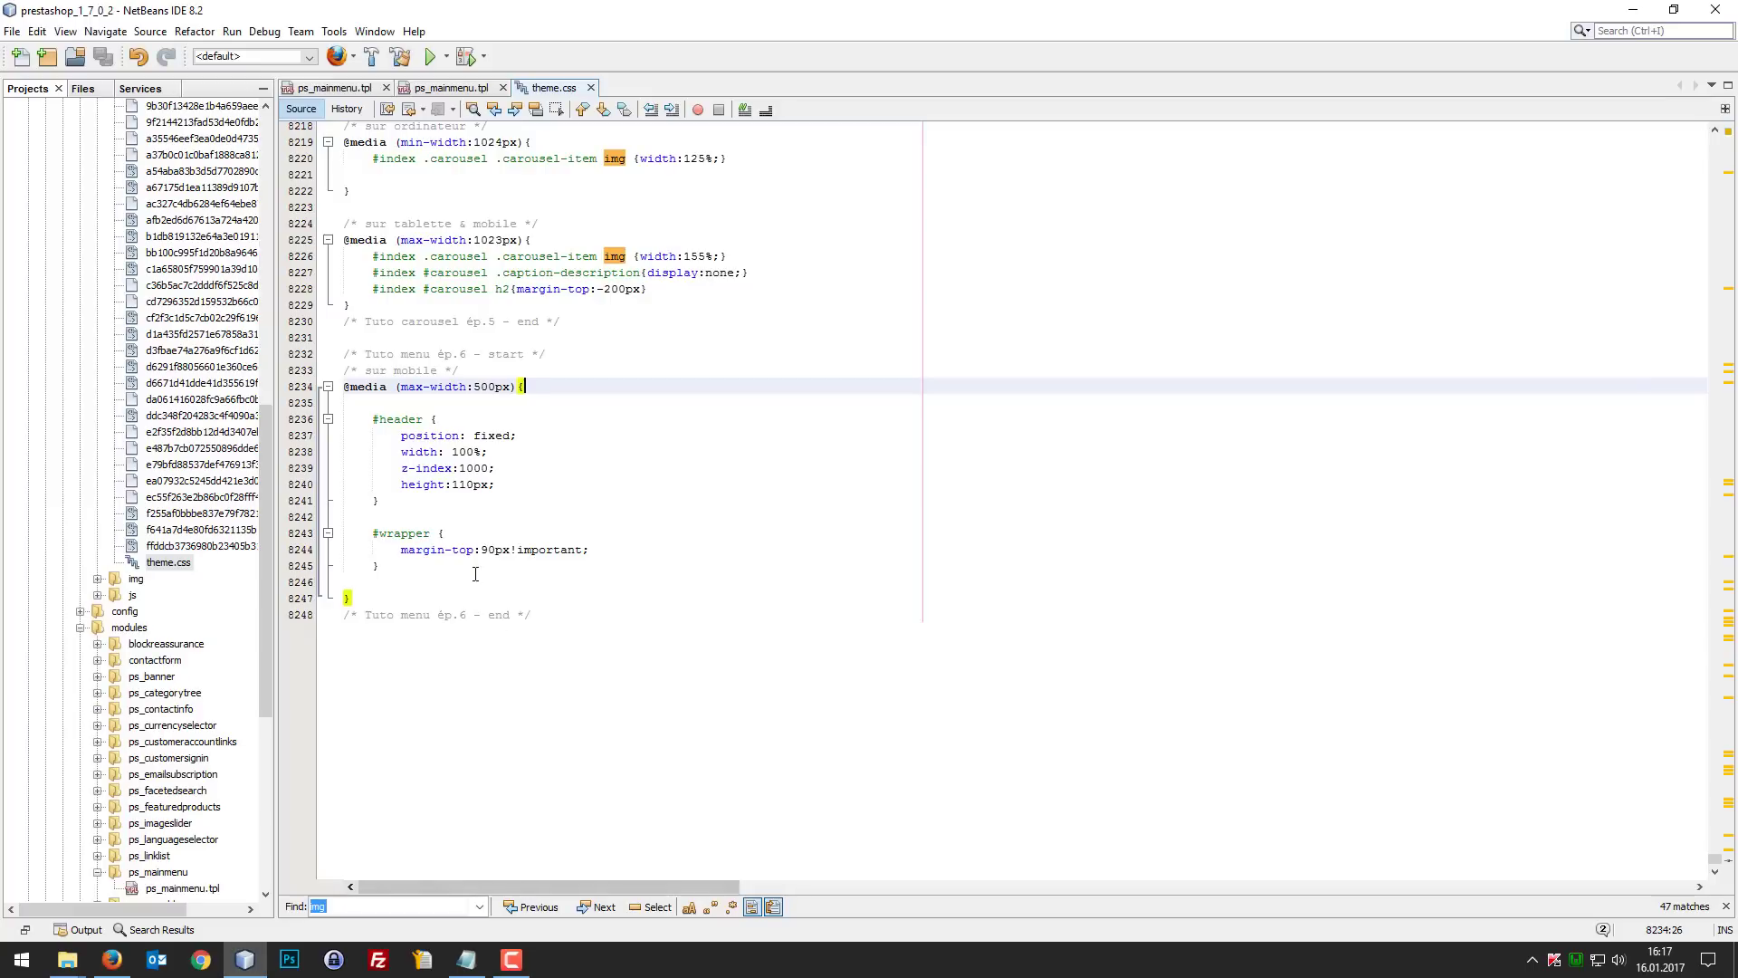
click(475, 573)
click(477, 565)
click(532, 396)
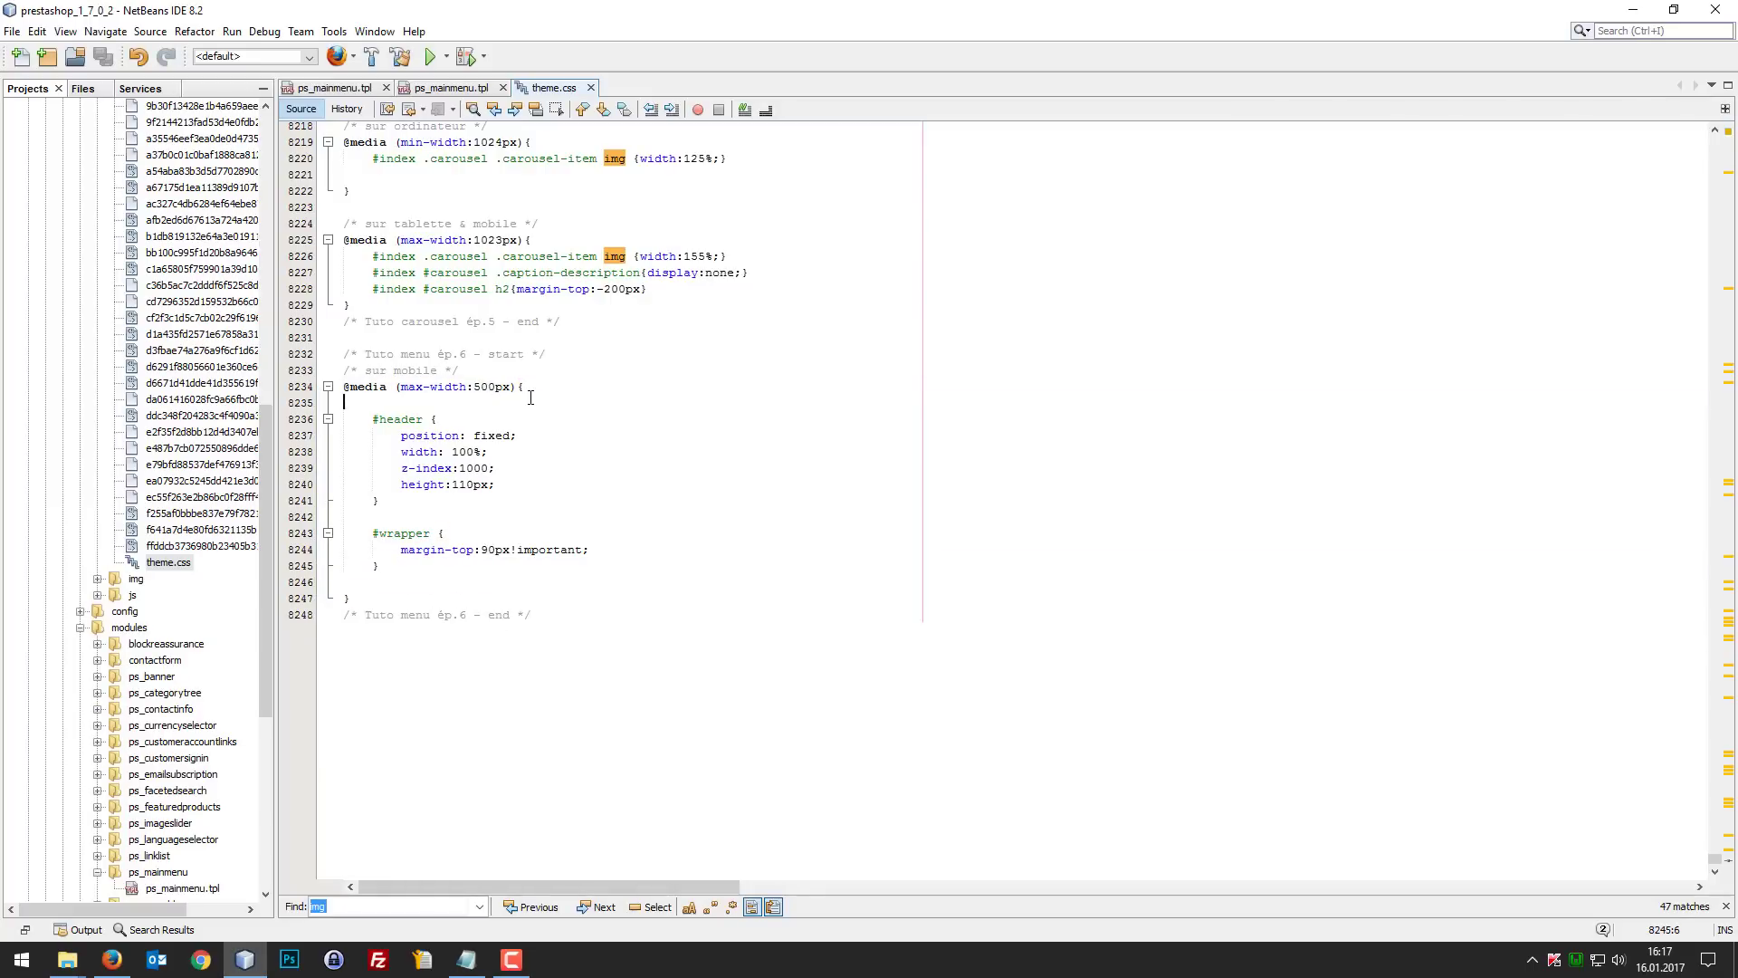
click(532, 389)
click(454, 568)
key(ctrl+v)
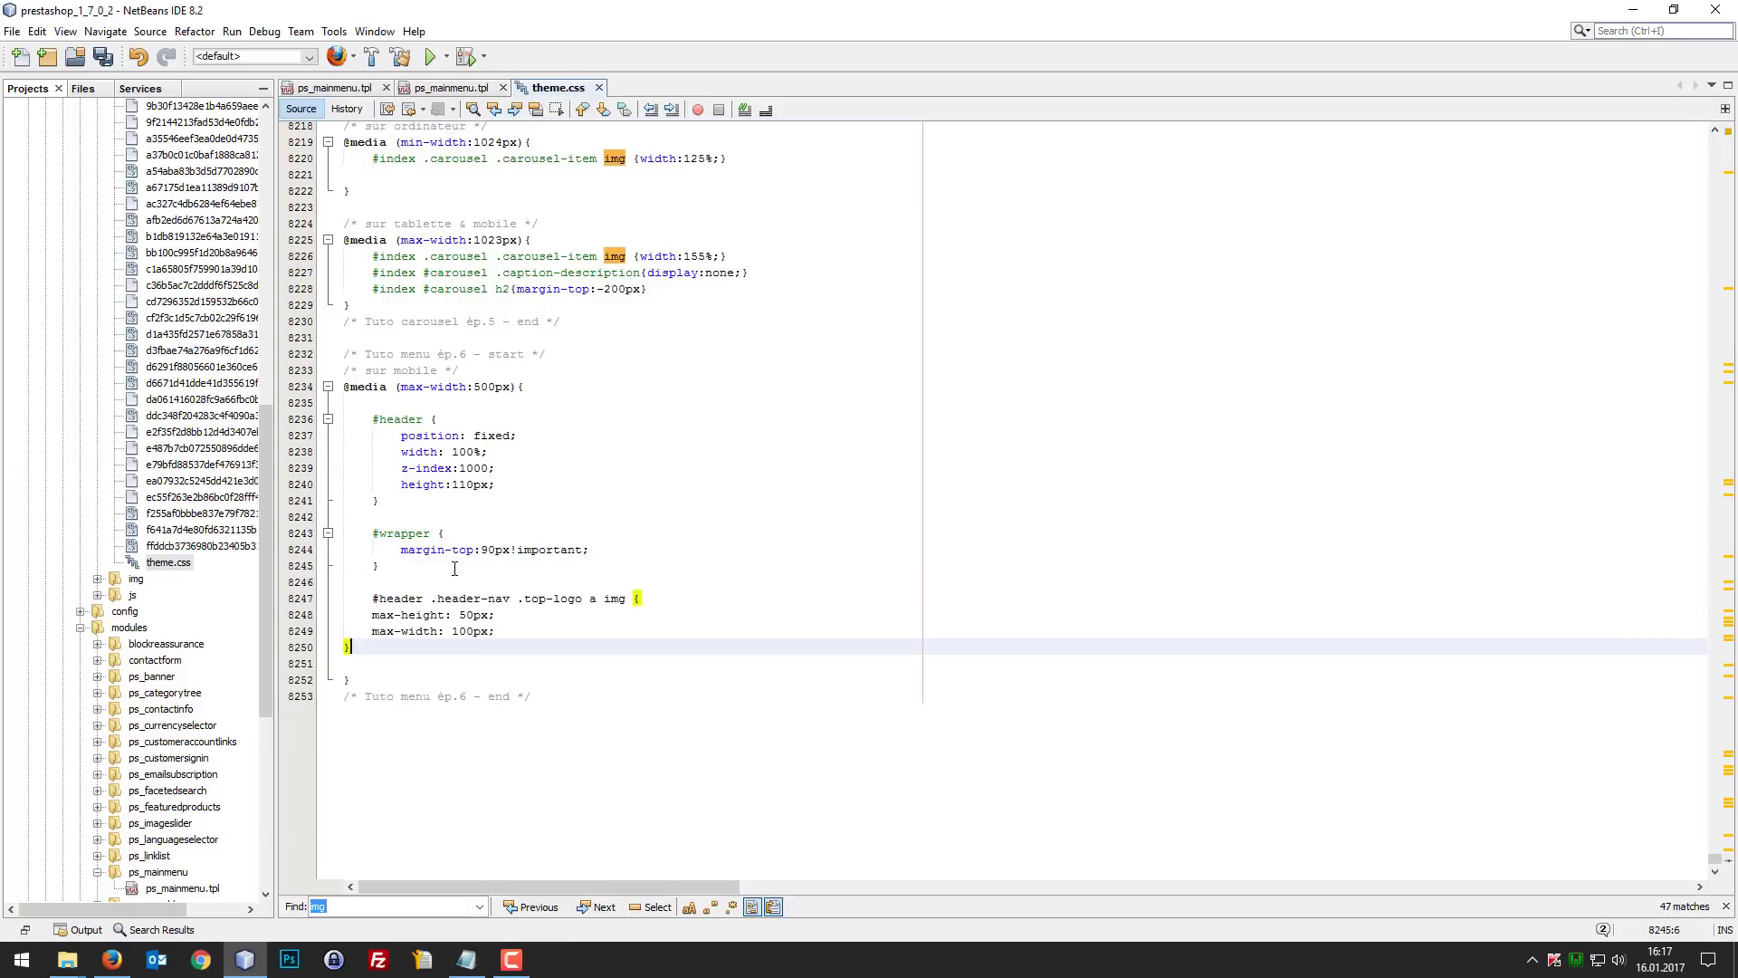
Step: Indent the closing brace and both declarations of the pasted logo rule, and save theme.css
key(ctrl+s)
key(Left)
key(Tab)
scroll(467, 594, up, 1)
click(509, 667)
drag(516, 693, 419, 660)
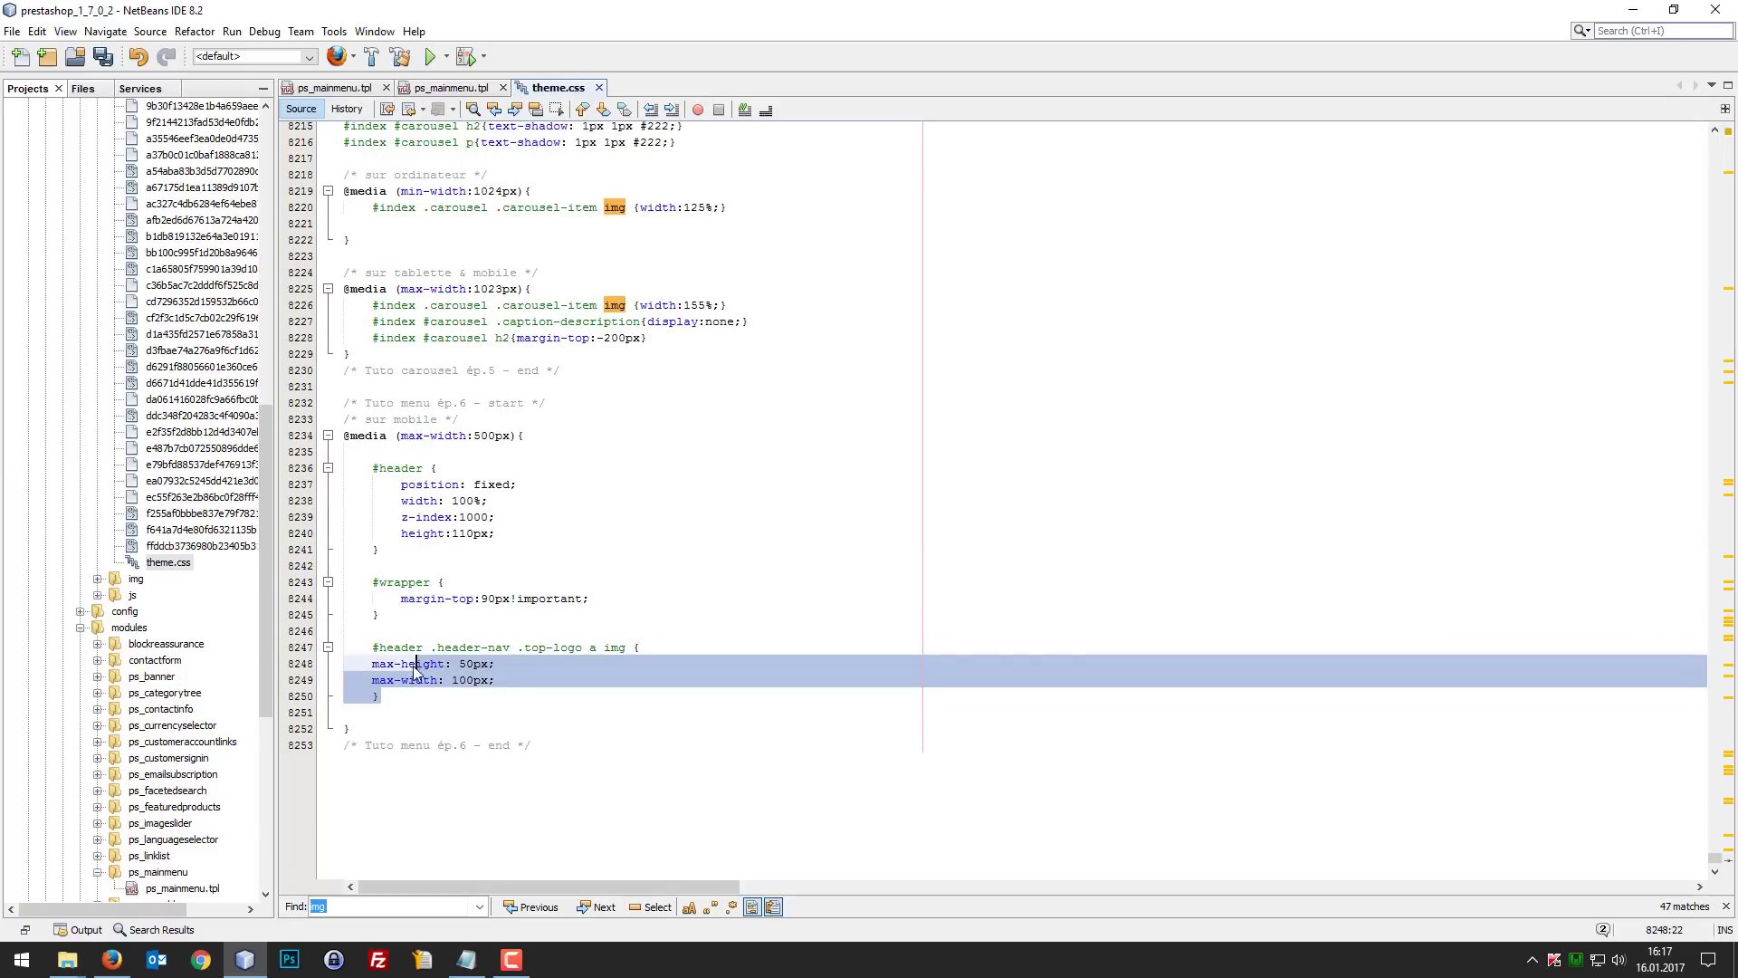
click(416, 677)
click(373, 663)
key(Tab)
click(373, 680)
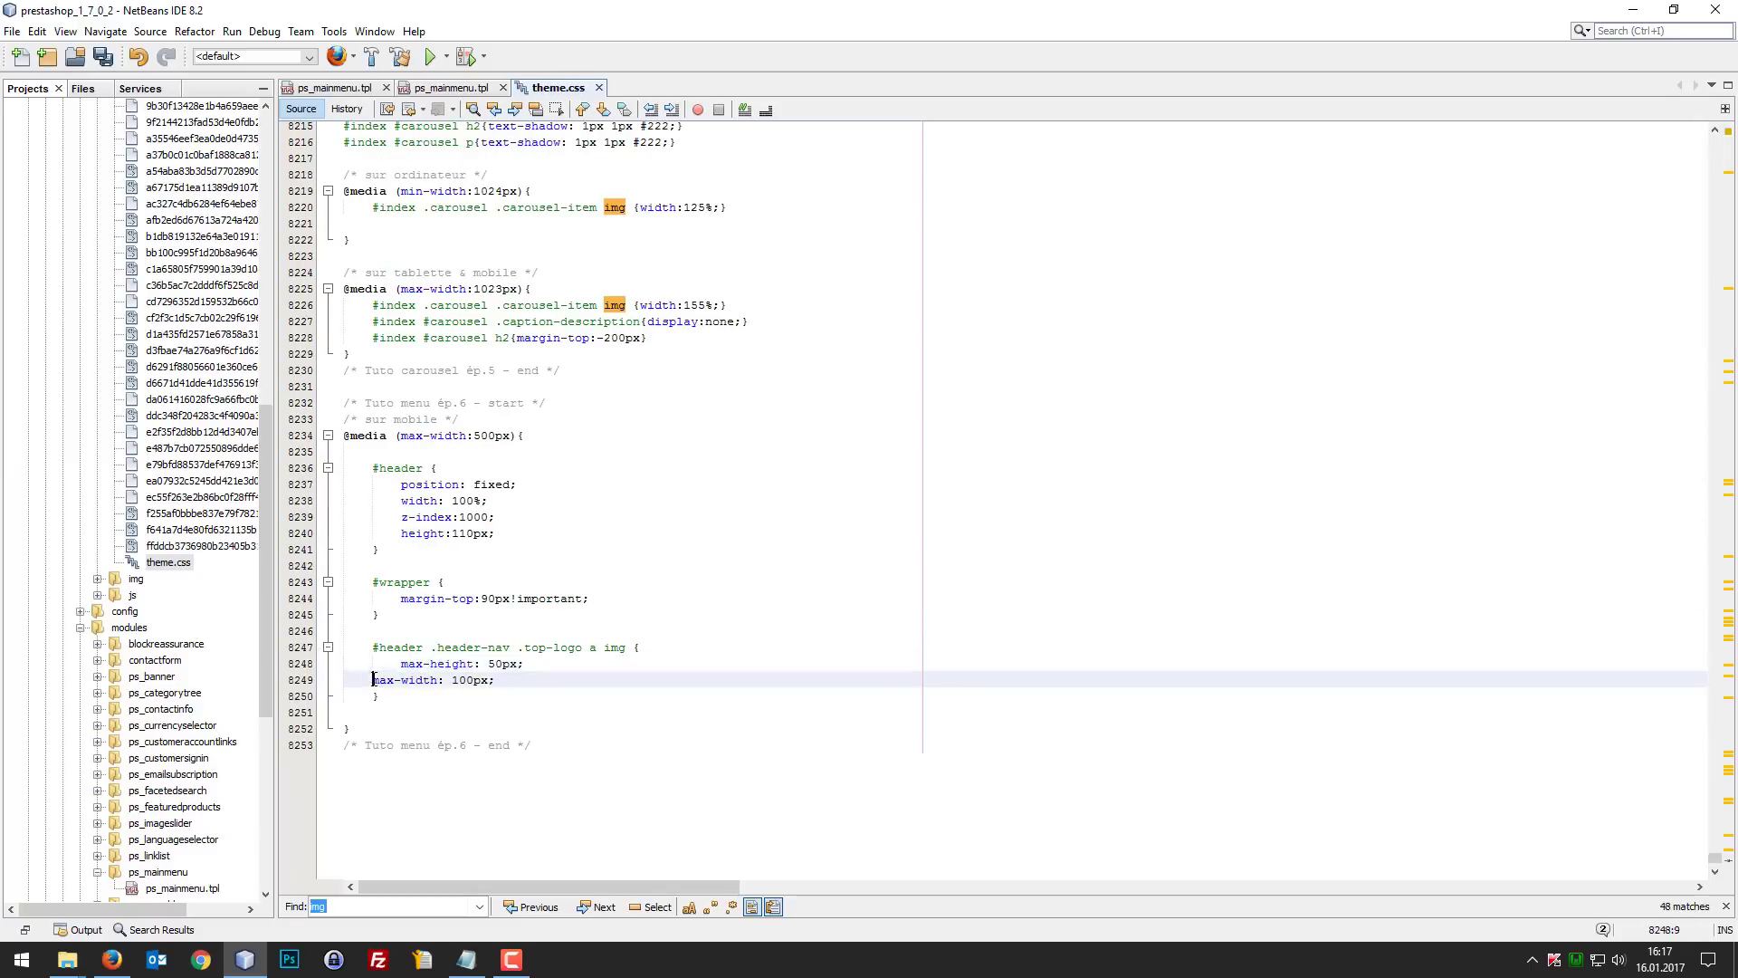
key(Tab)
key(ctrl+s)
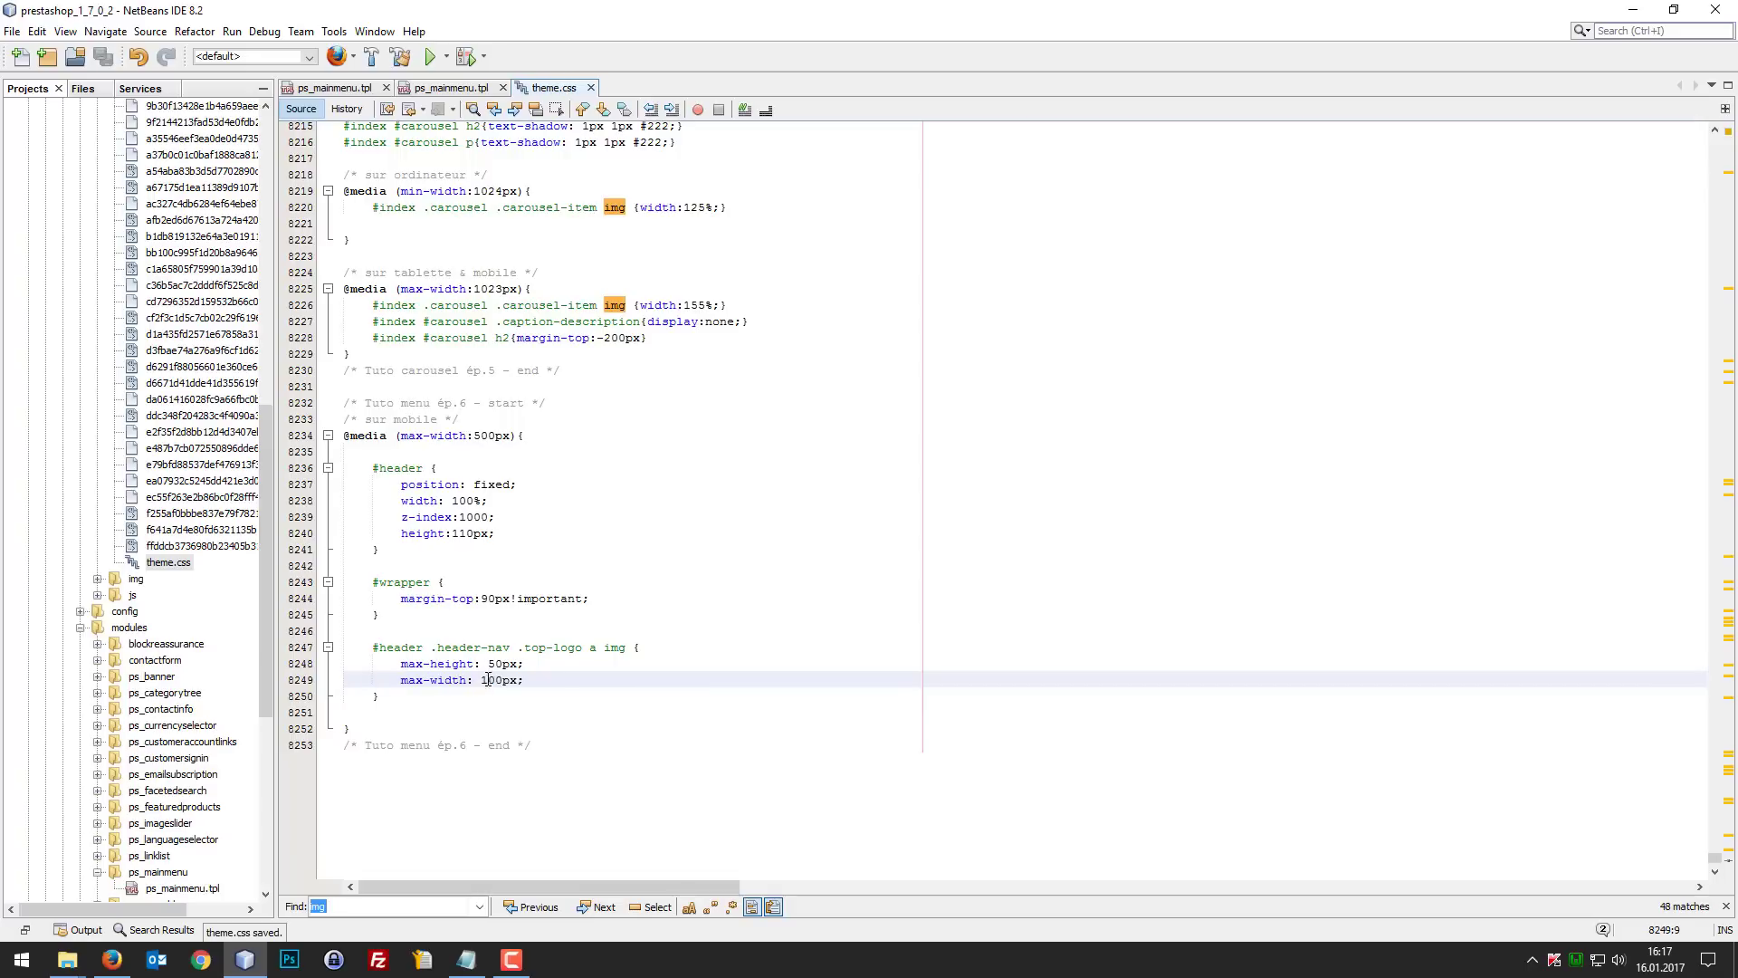
Step: Remove the spaces before the max-width and max-height values in the logo rule
click(487, 680)
key(BackSpace)
click(487, 663)
key(BackSpace)
Step: Add the comment "/* forcer la taille du logo mobile */" above the logo rule and save theme.css
click(452, 631)
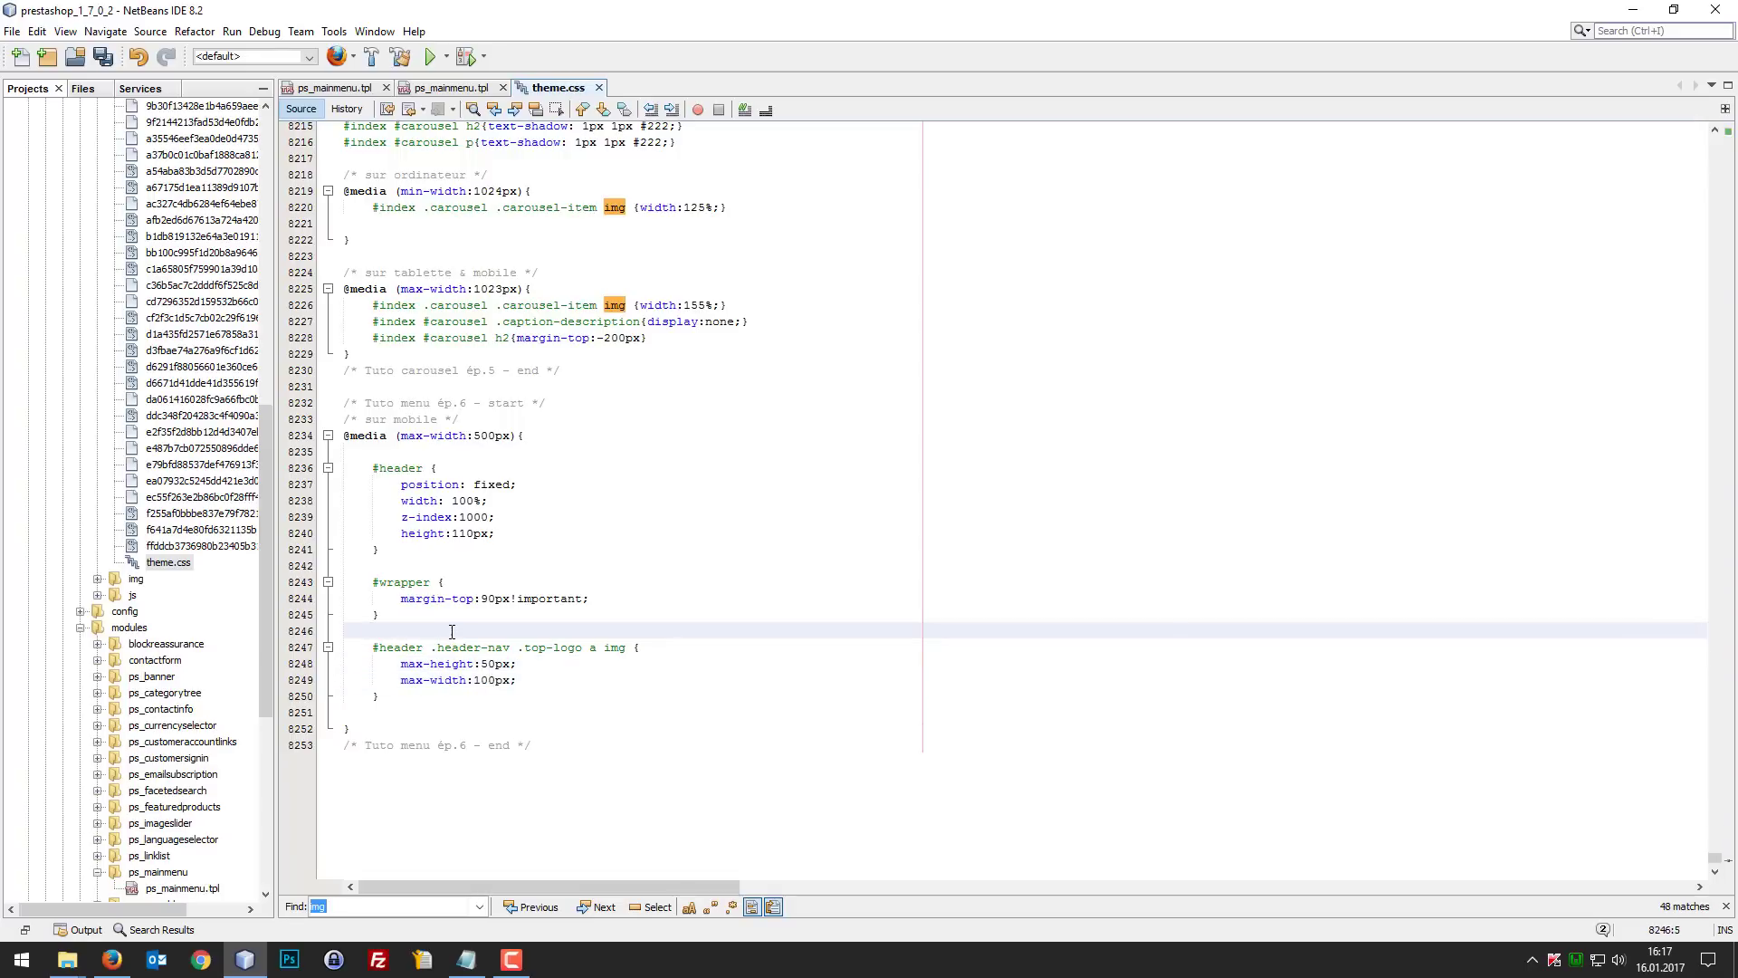
key(Return)
text(/* fo)
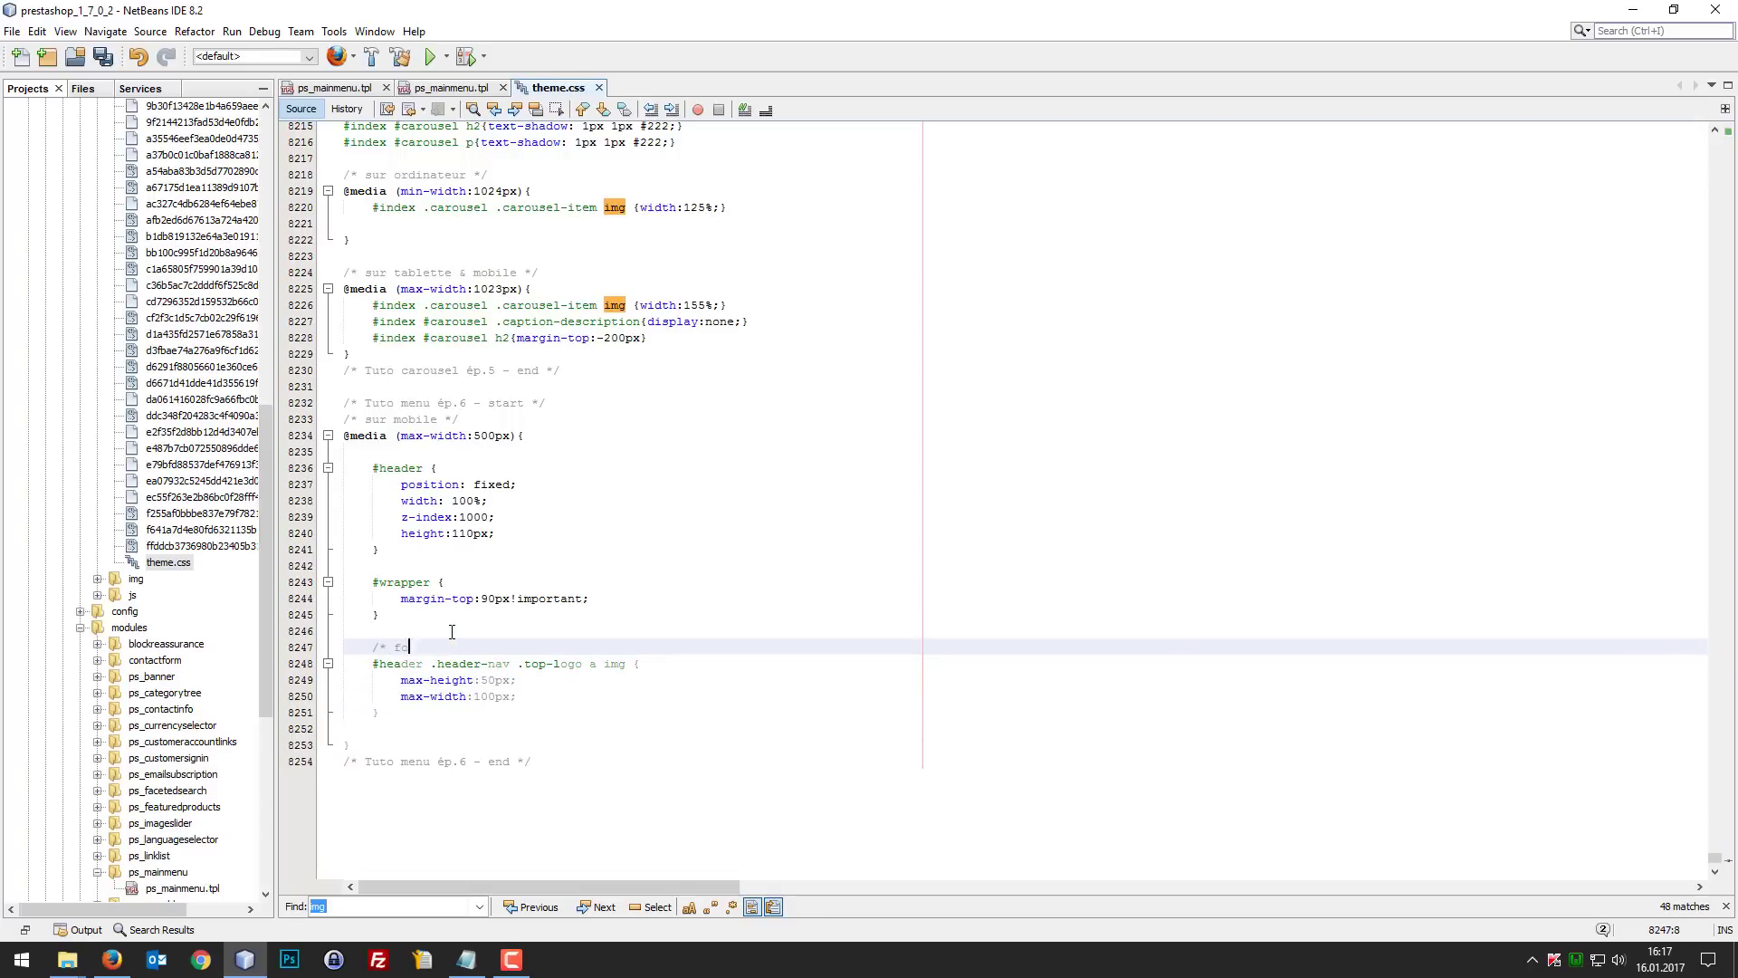
text(rcer la taille du logo mobile*/)
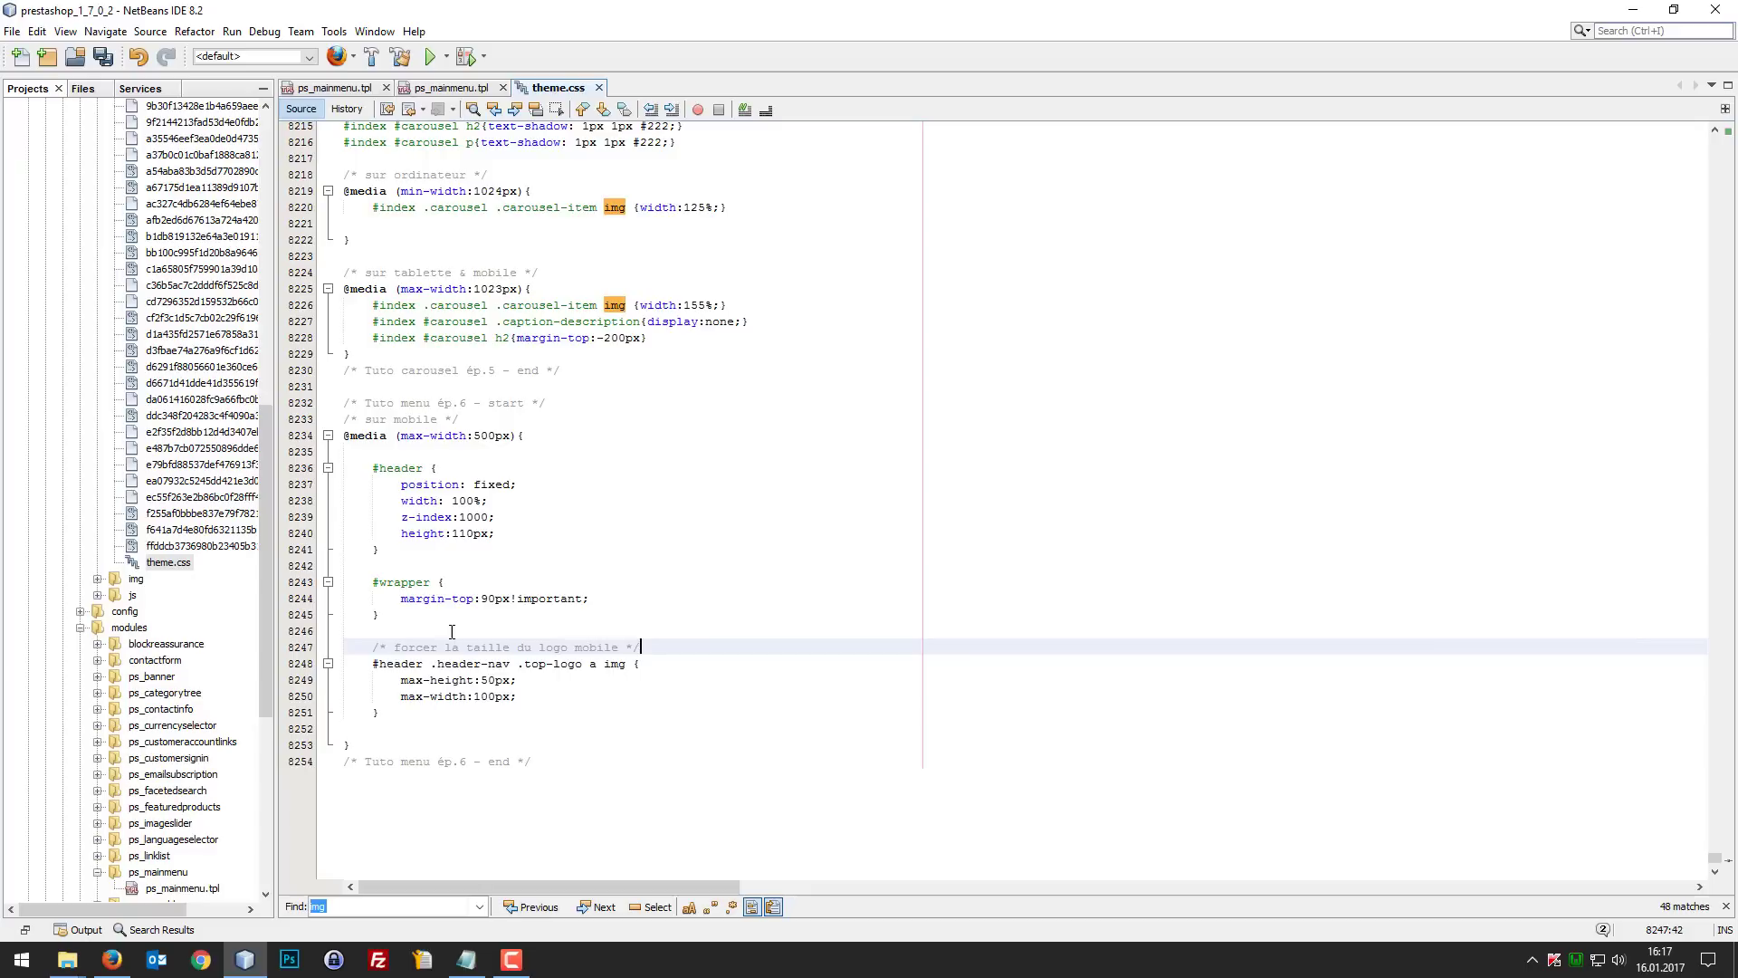
key(ctrl+s)
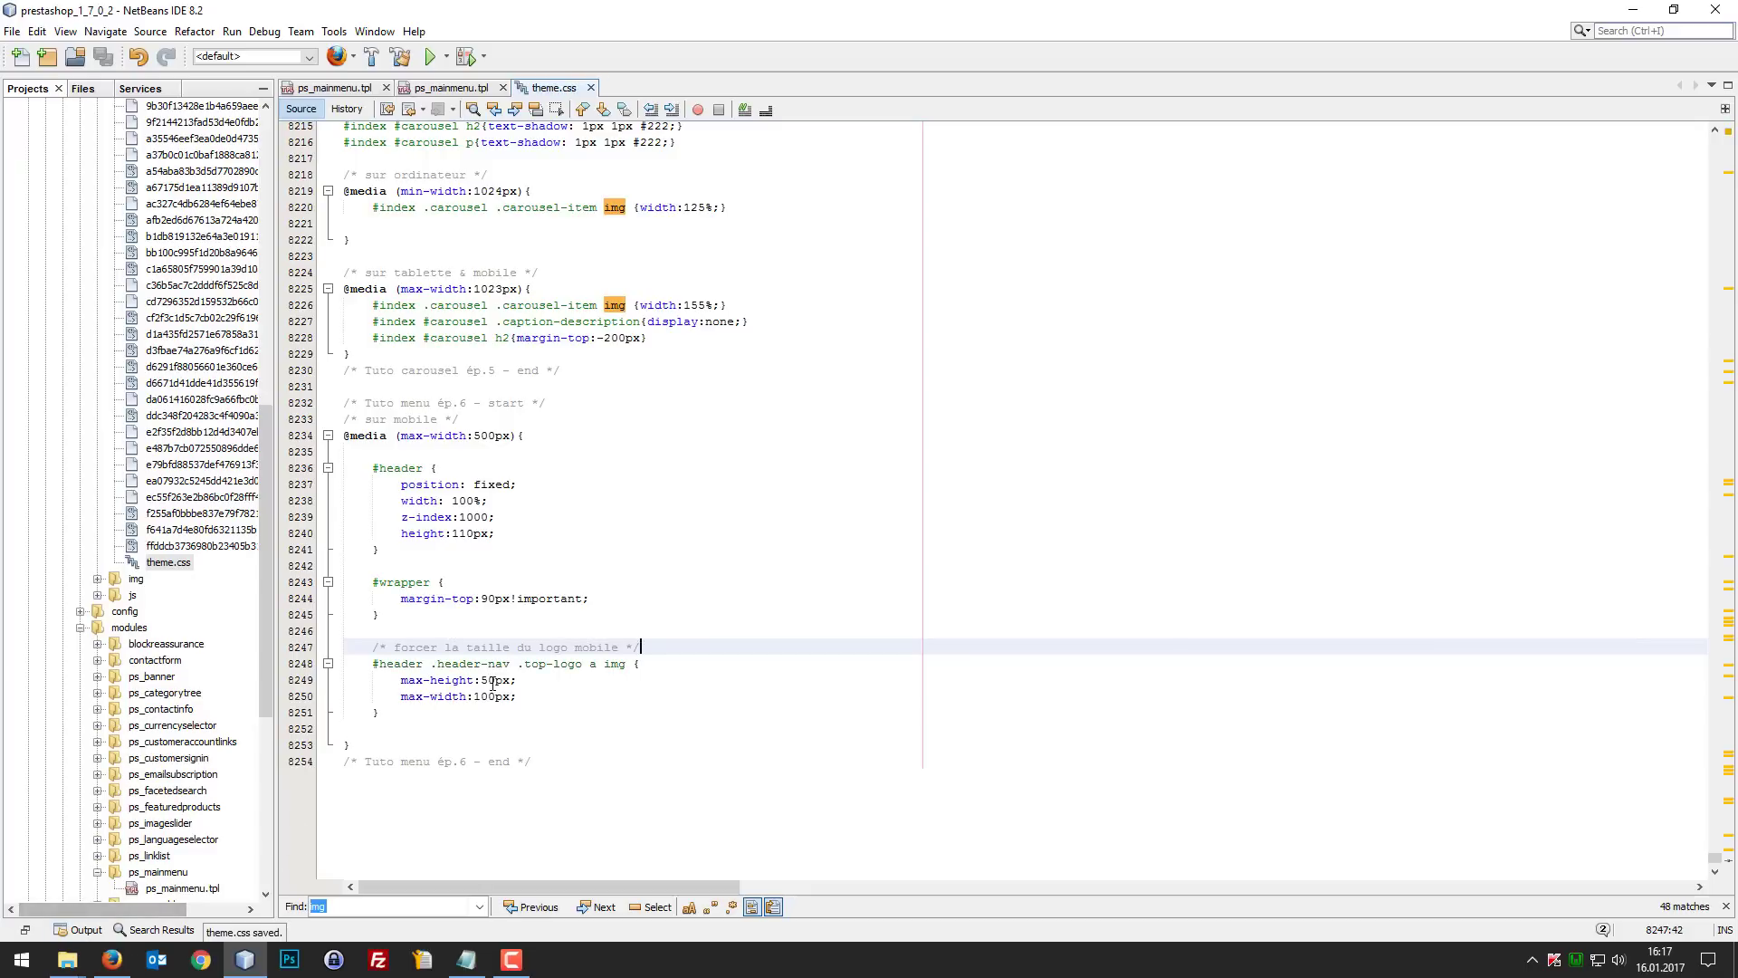
Step: Delete the max-height line from the logo rule, save theme.css, and reload the mobile shop page in Firefox
drag(517, 680, 234, 684)
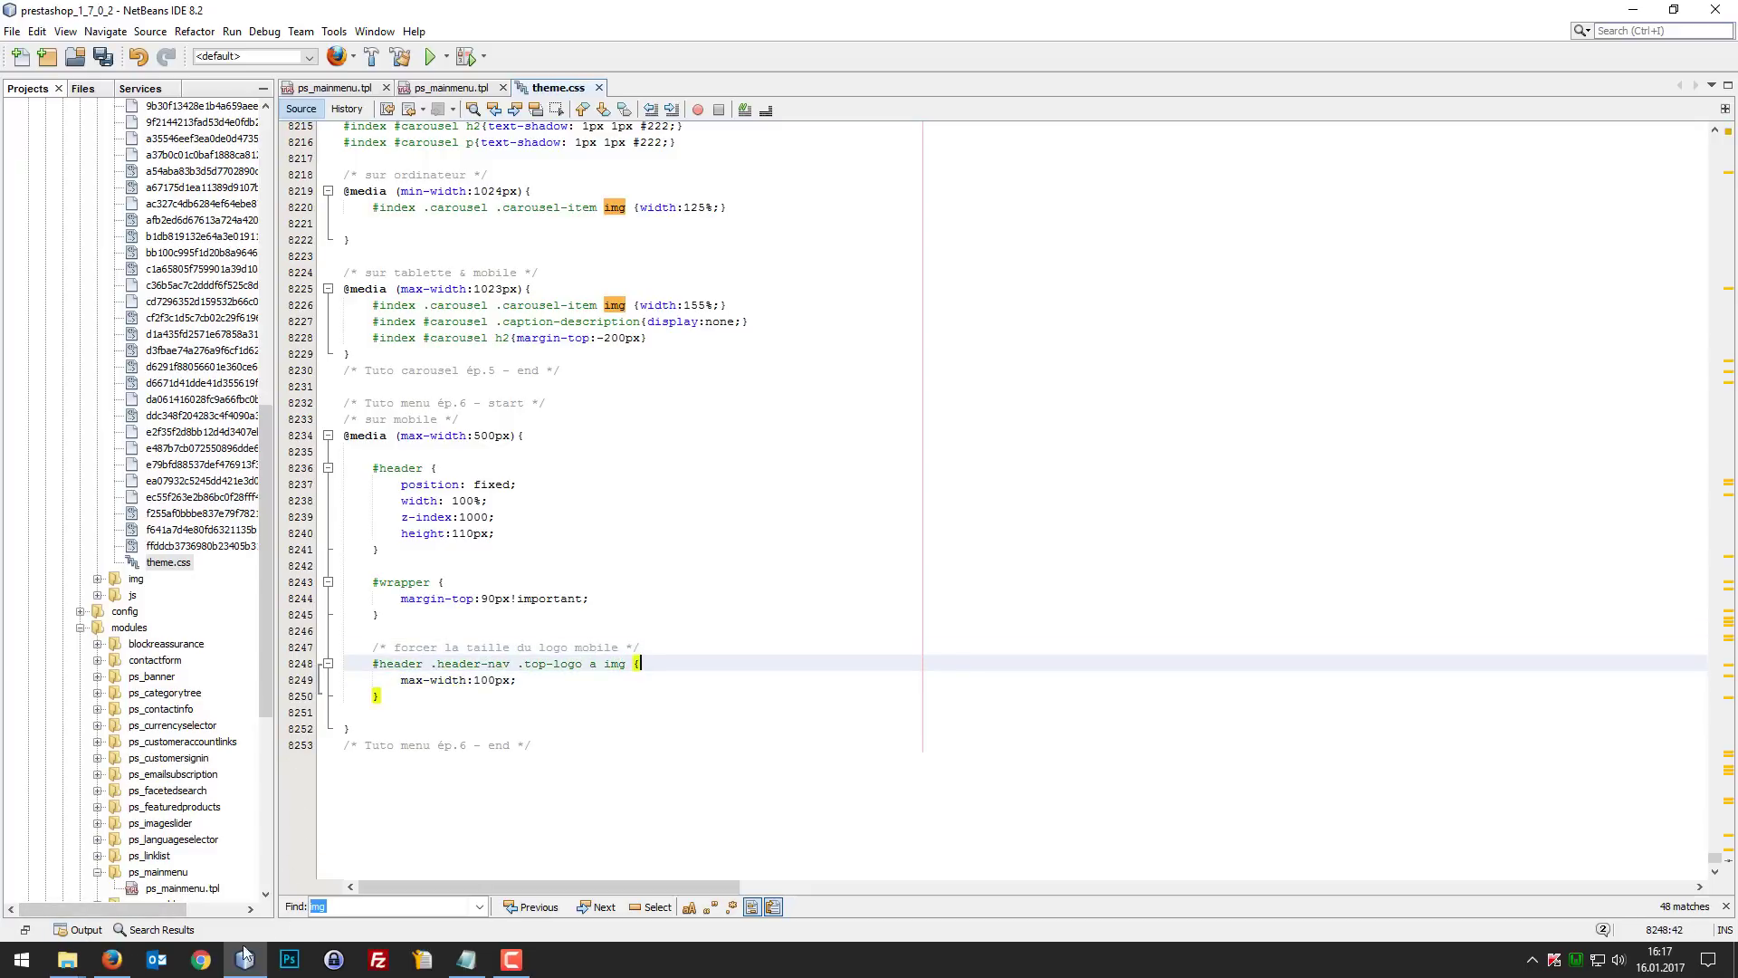
click(111, 959)
key(F5)
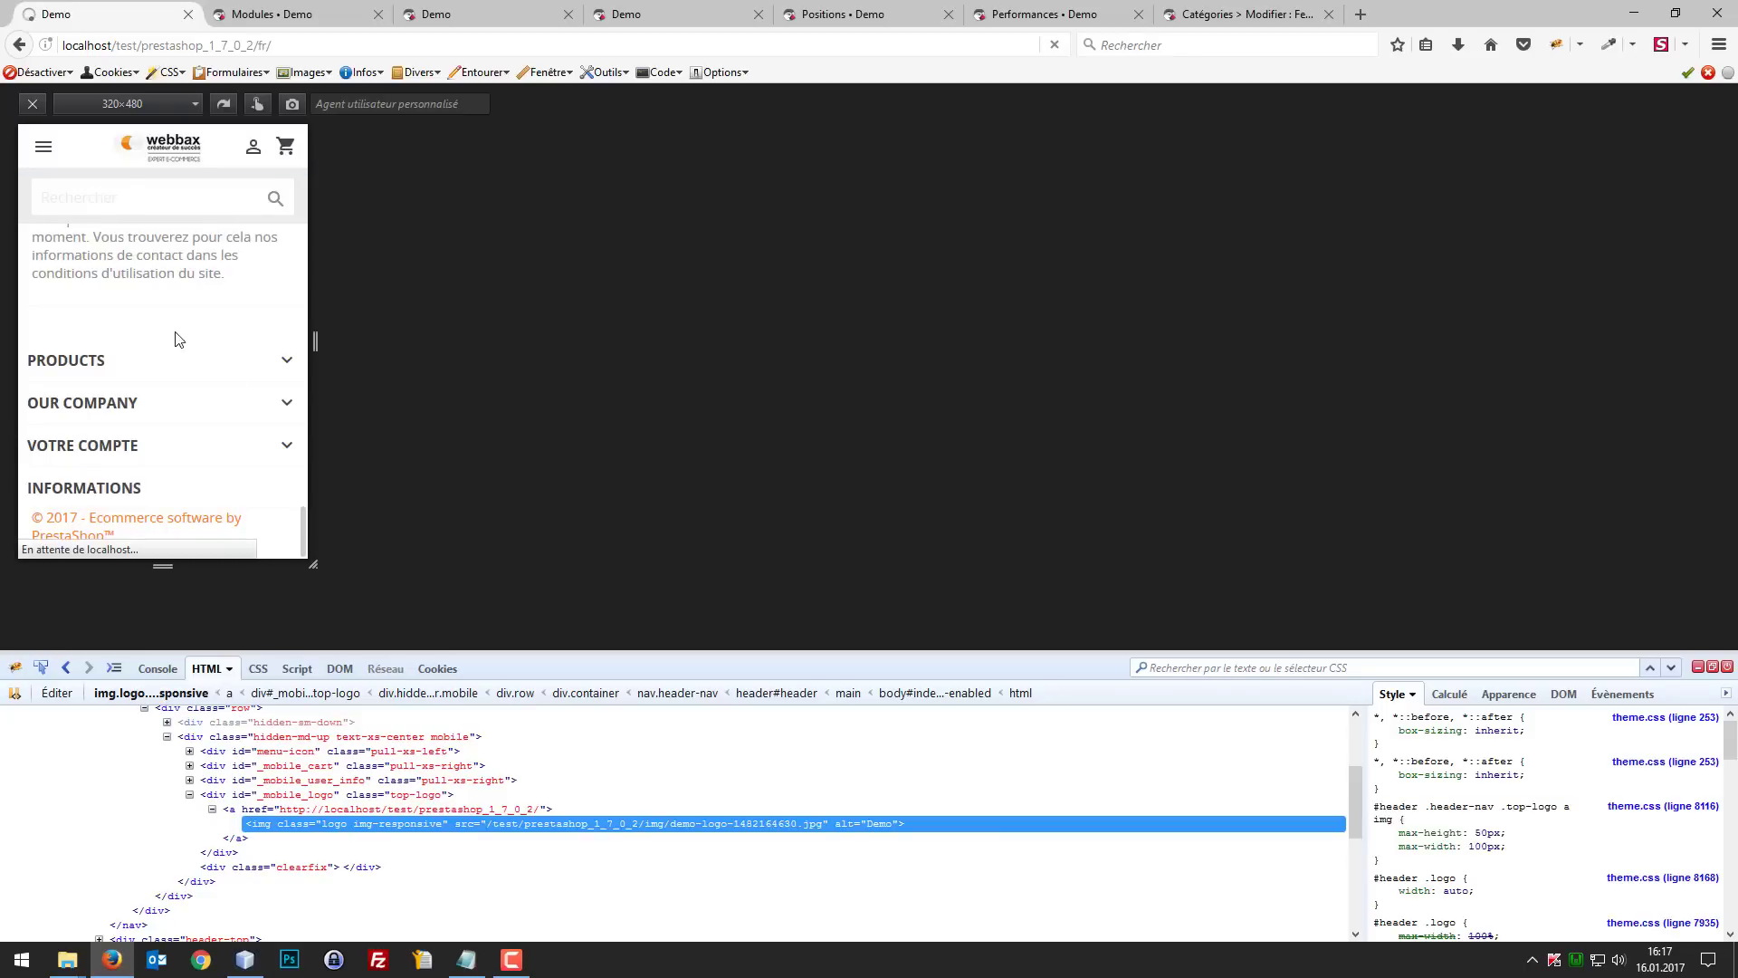
scroll(205, 322, up, 3)
scroll(226, 317, up, 4)
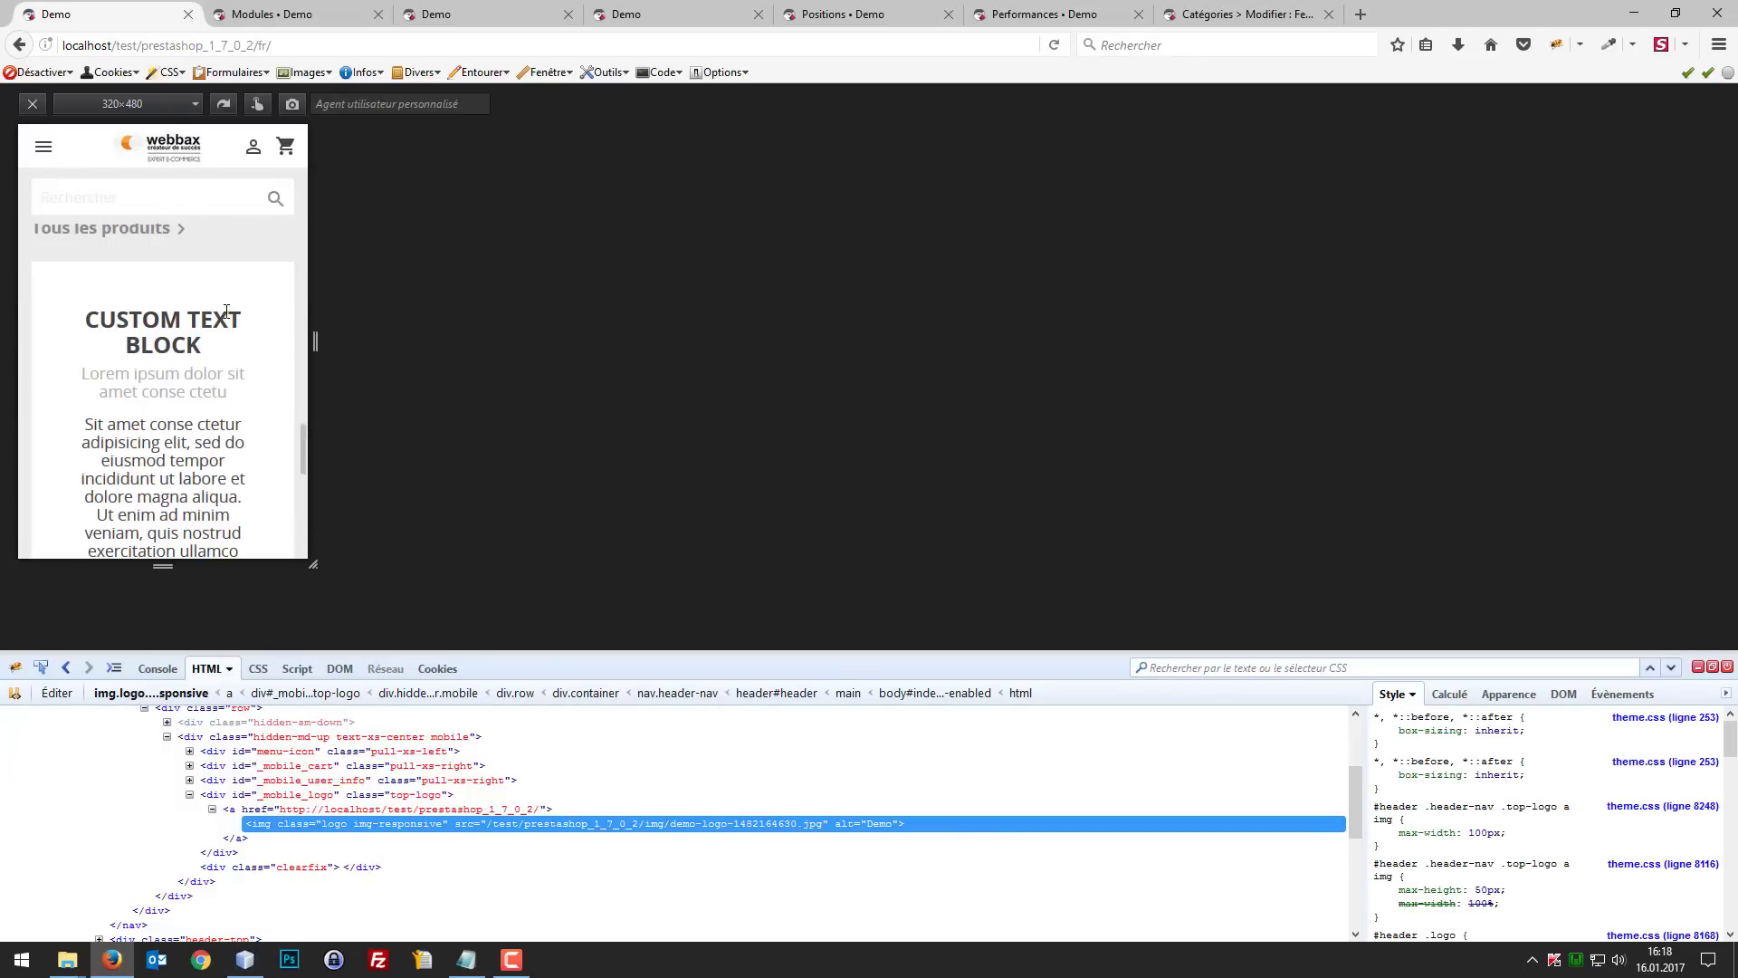
Step: Compare the home page header and logo between the desktop layout and the 320×480 mobile view, reloading the page
key(ctrl+shift+m)
scroll(226, 311, up, 15)
key(ctrl+shift+m)
key(ctrl+shift+m)
key(ctrl+shift+m)
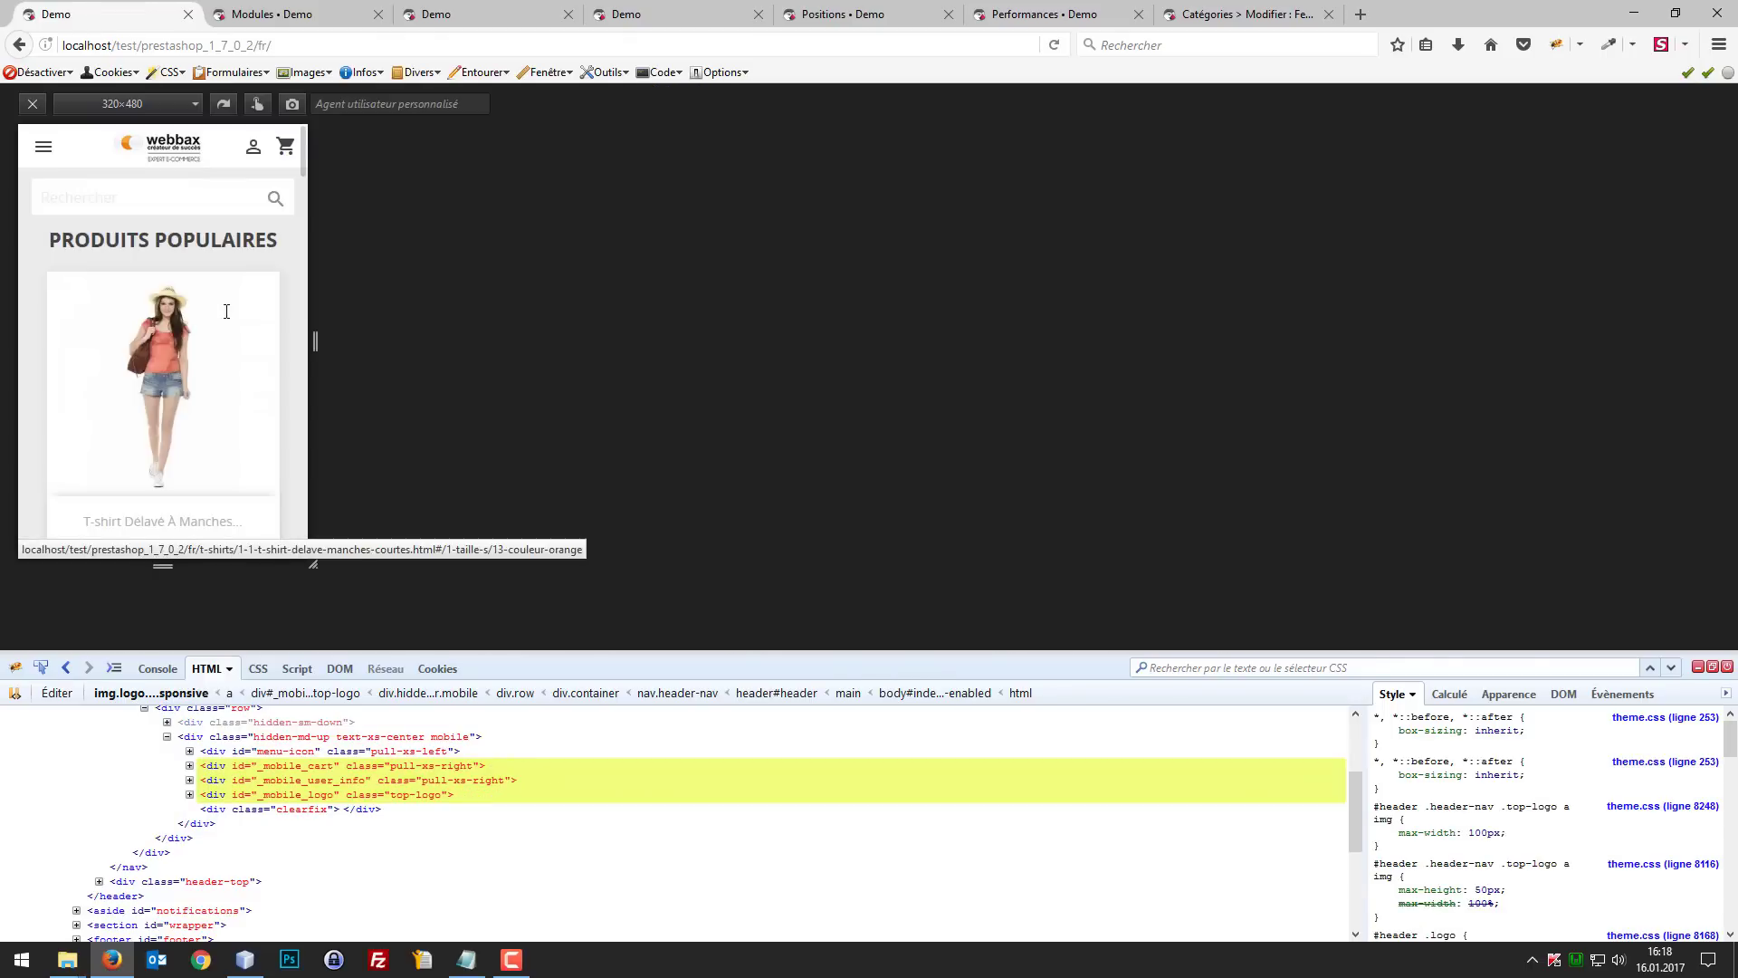
key(ctrl+shift+m)
key(ctrl+shift+m)
key(F5)
key(ctrl+shift+m)
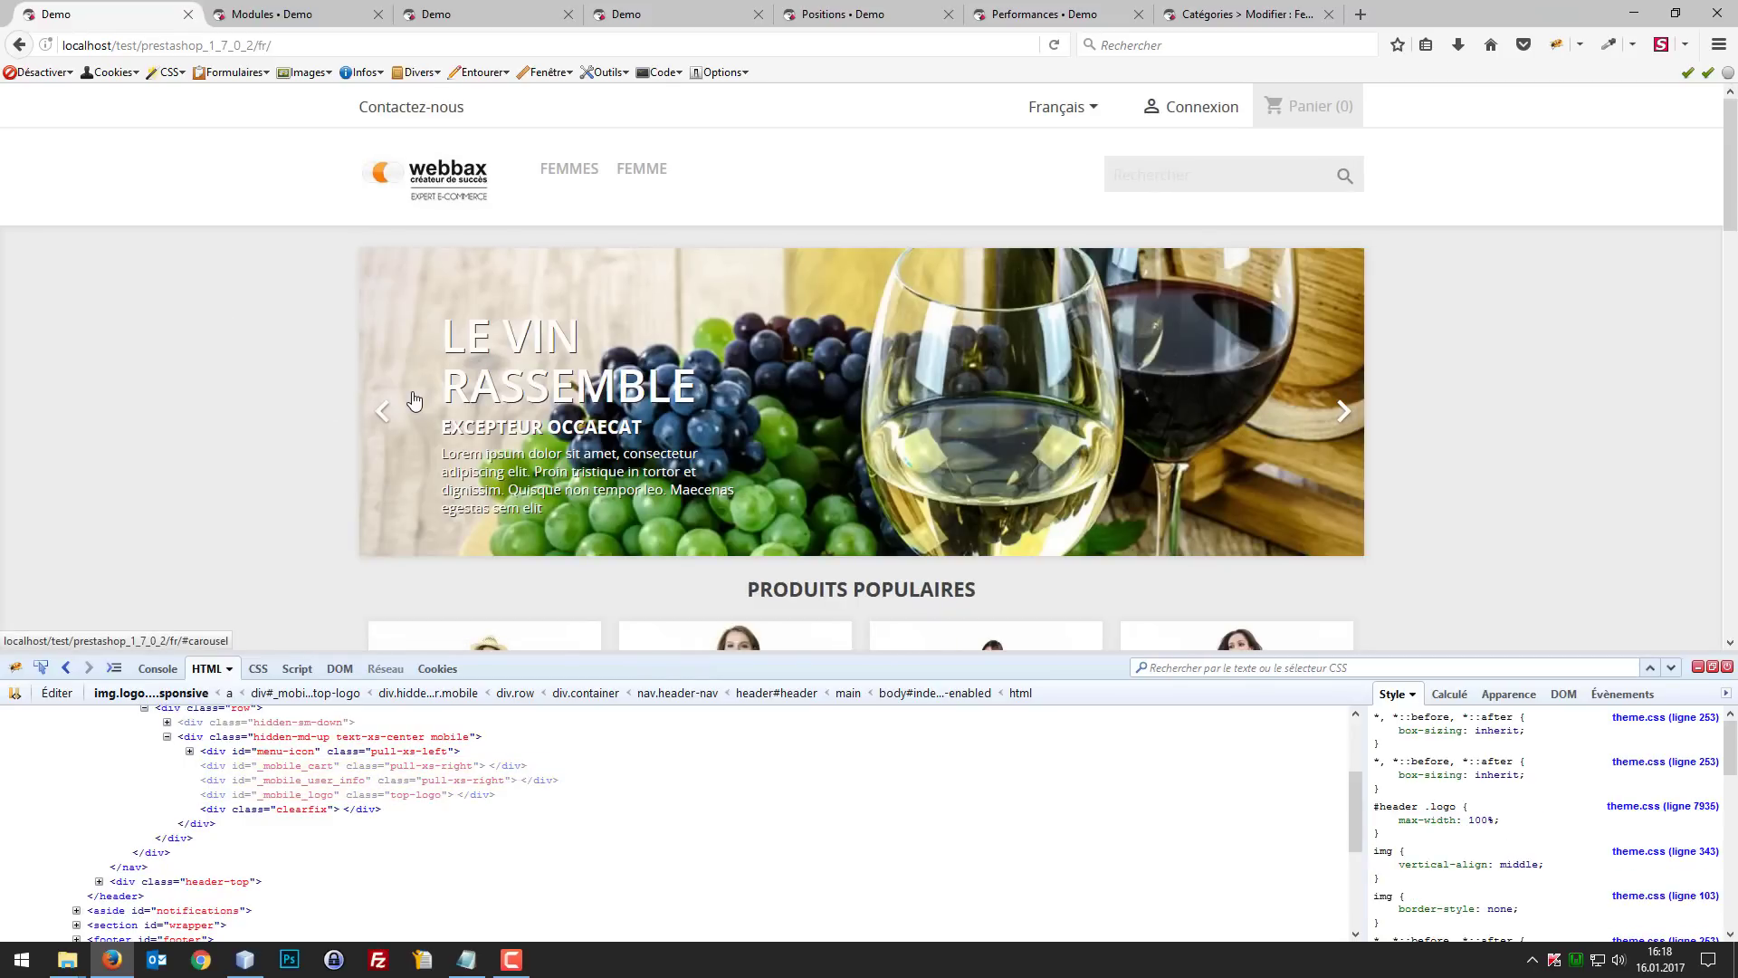
key(ctrl+shift+m)
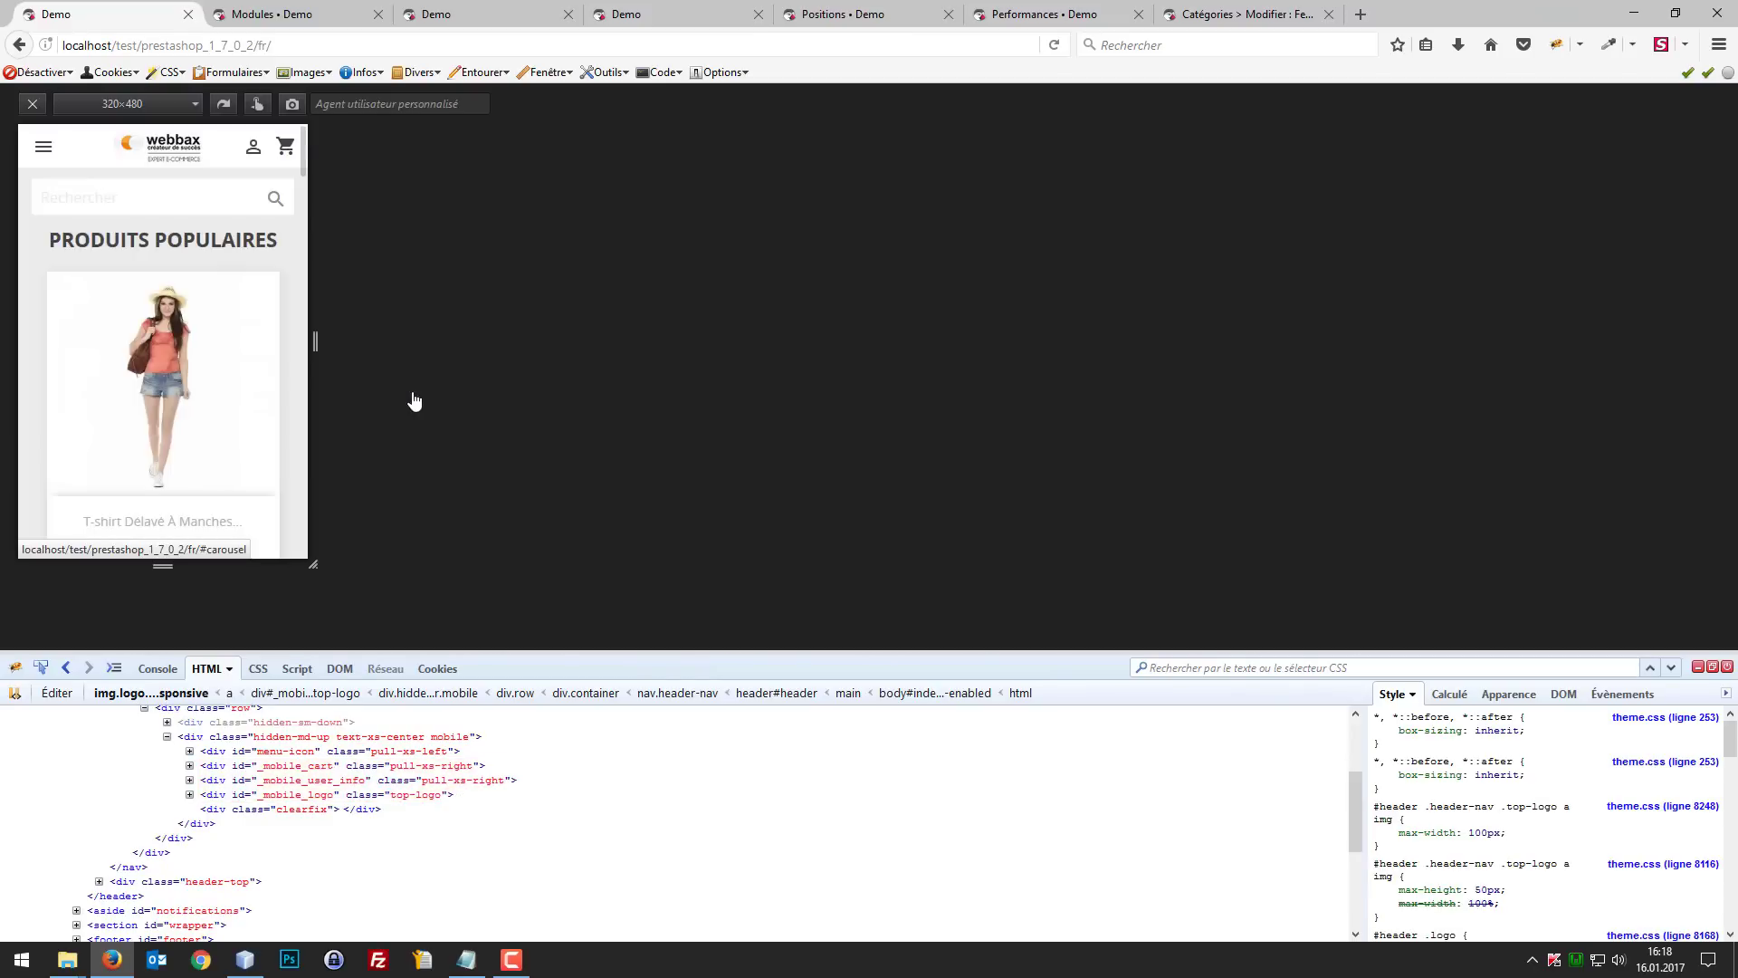
key(ctrl+shift+m)
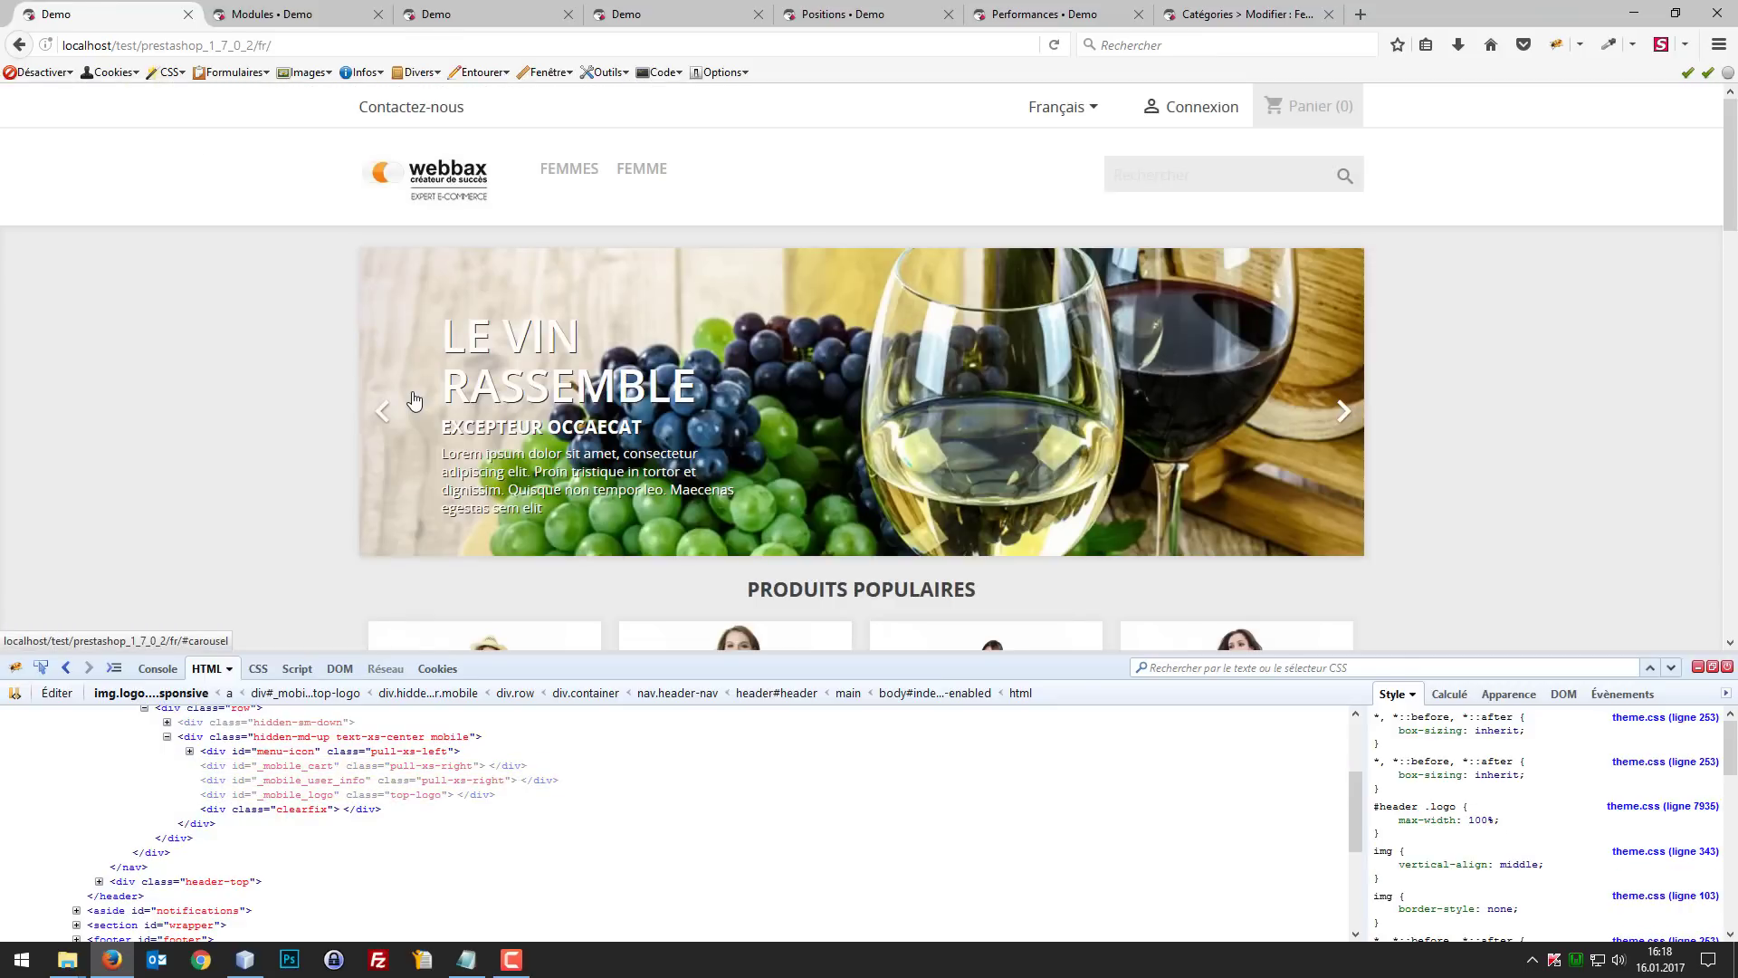
Step: Review the categories available in the main menu module and compare them with the Femmes submenu on the shop page
click(239, 8)
scroll(1278, 409, down, 4)
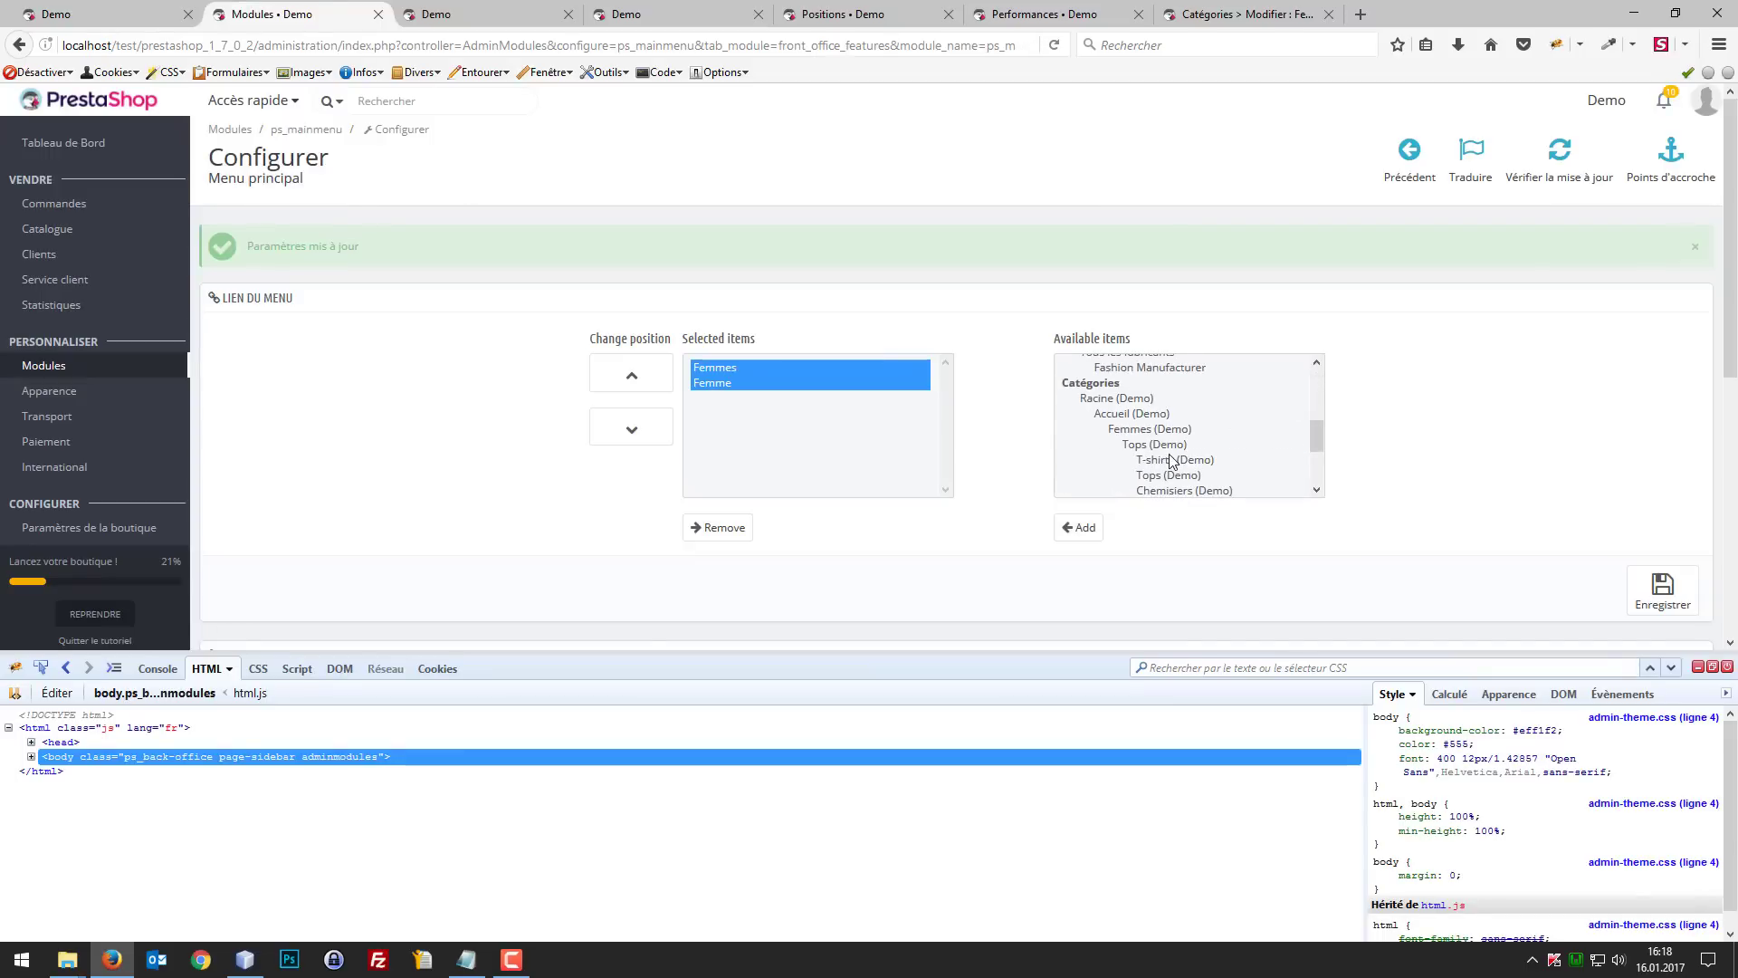
click(1172, 461)
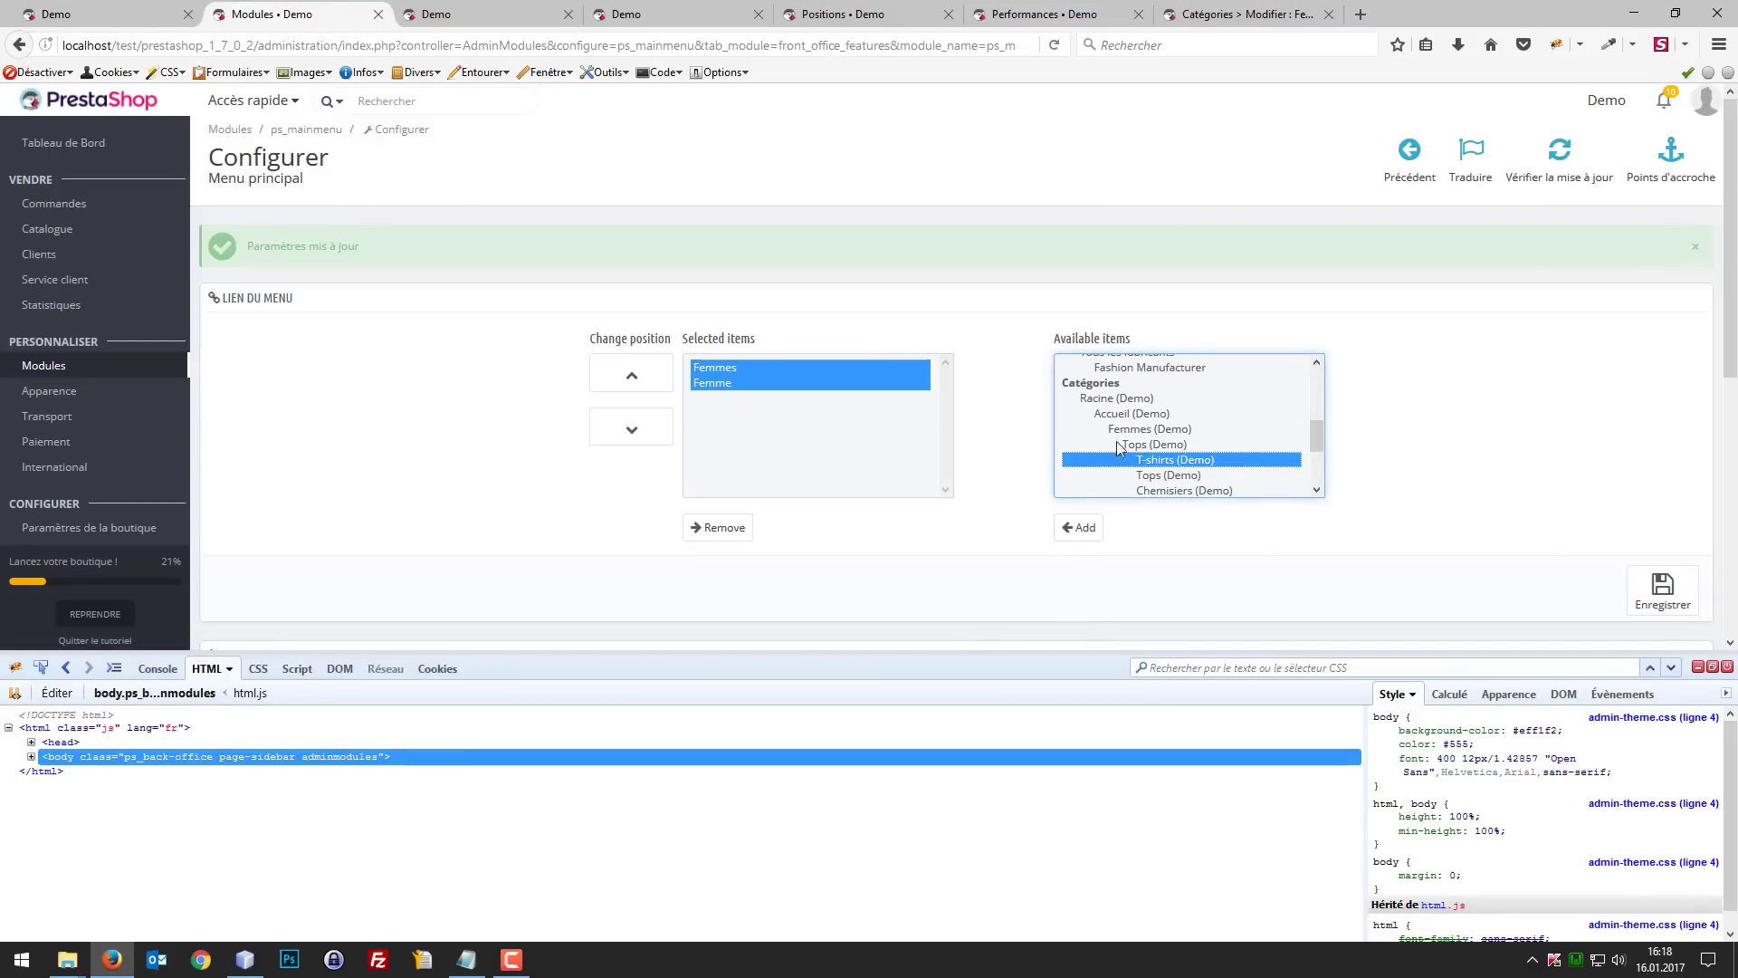
scroll(1121, 447, down, 10)
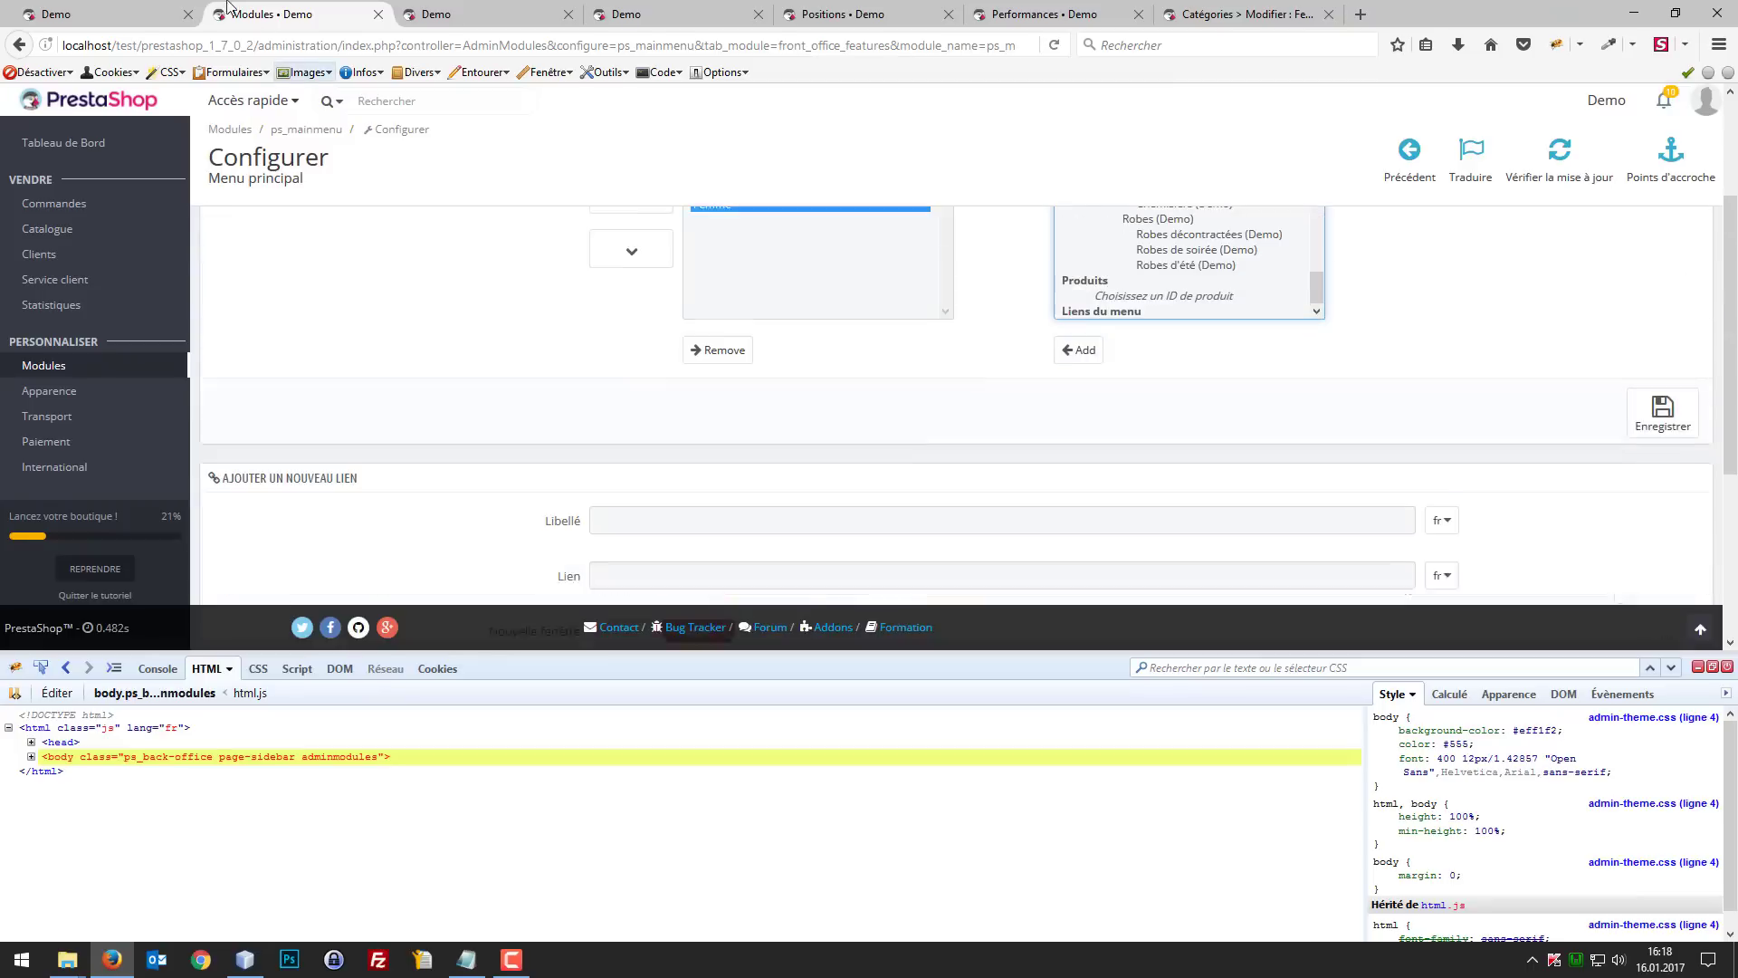
click(154, 9)
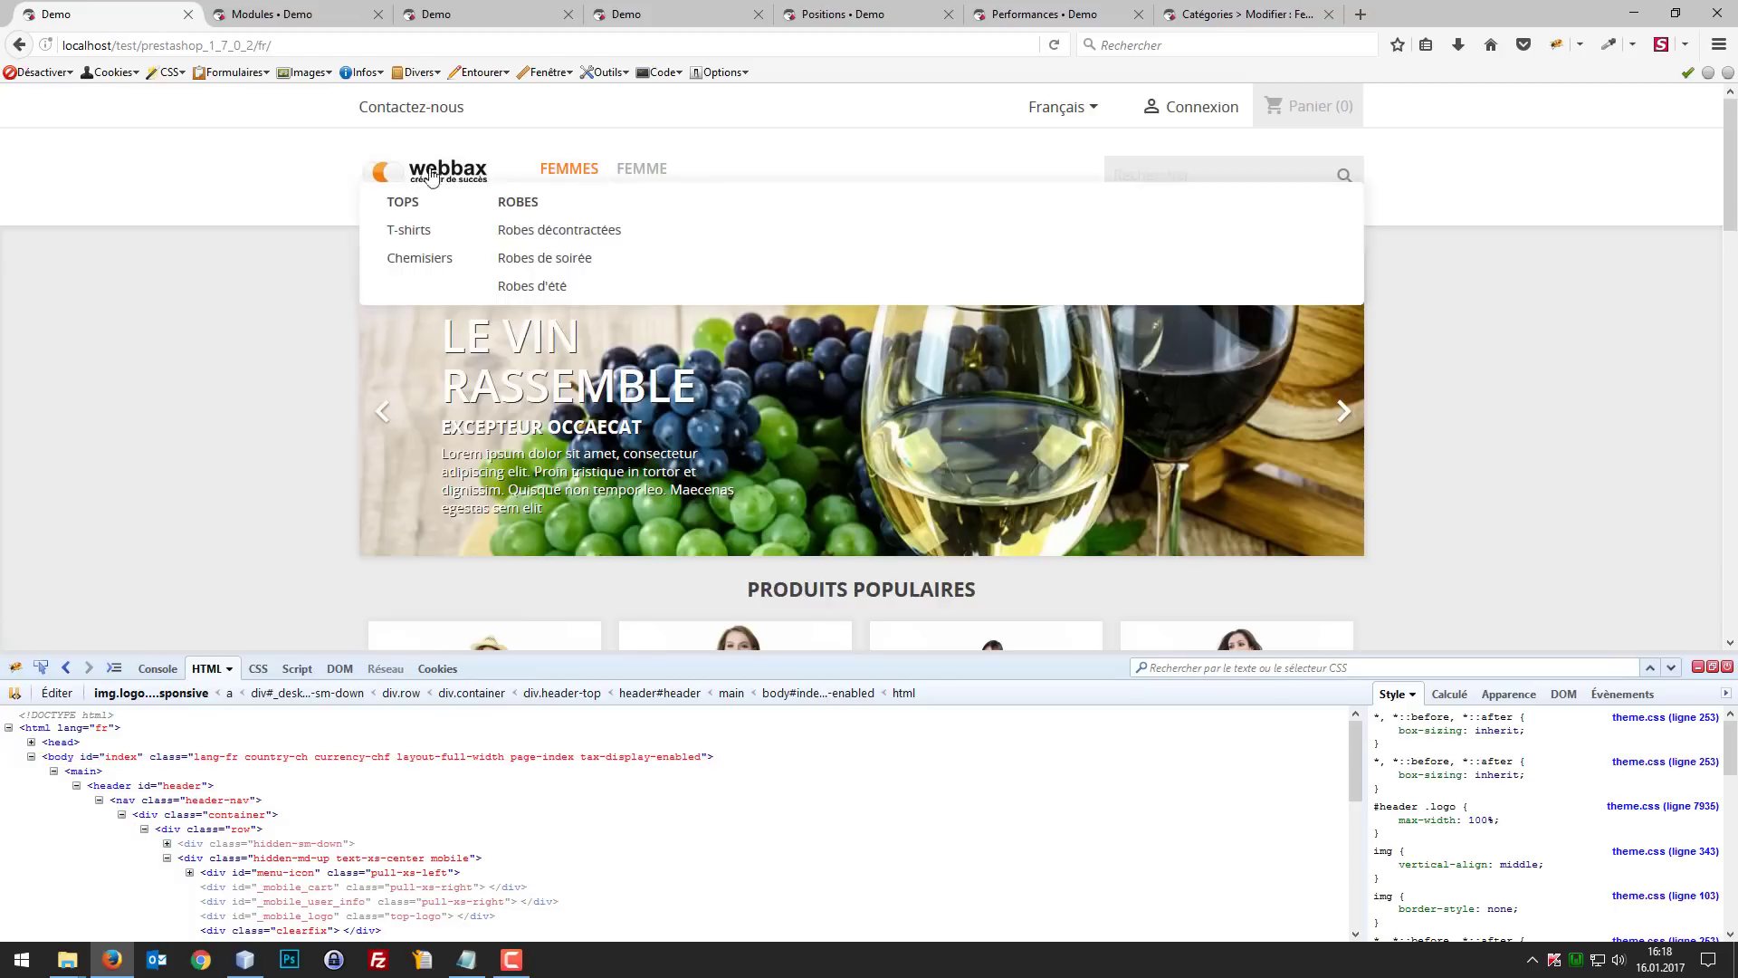
Step: Examine the main menu module's available items, new link form and list of links
key(ctrl+Tab)
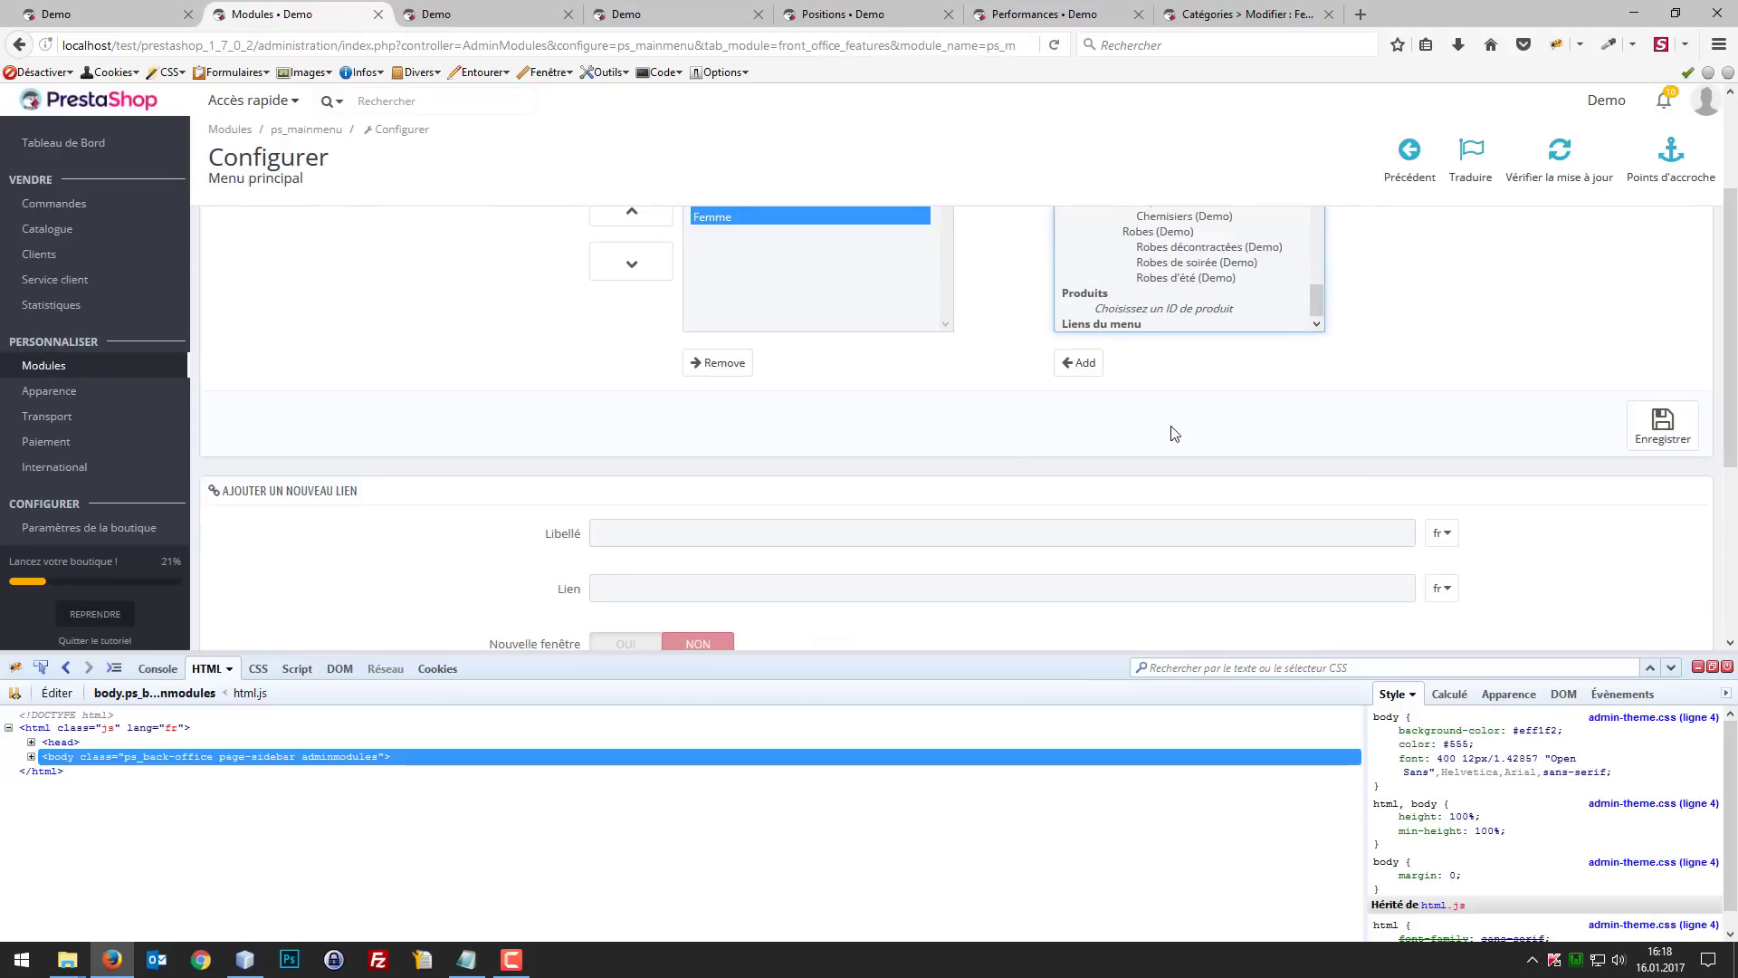
scroll(1249, 426, up, 2)
drag(1322, 452, 1318, 393)
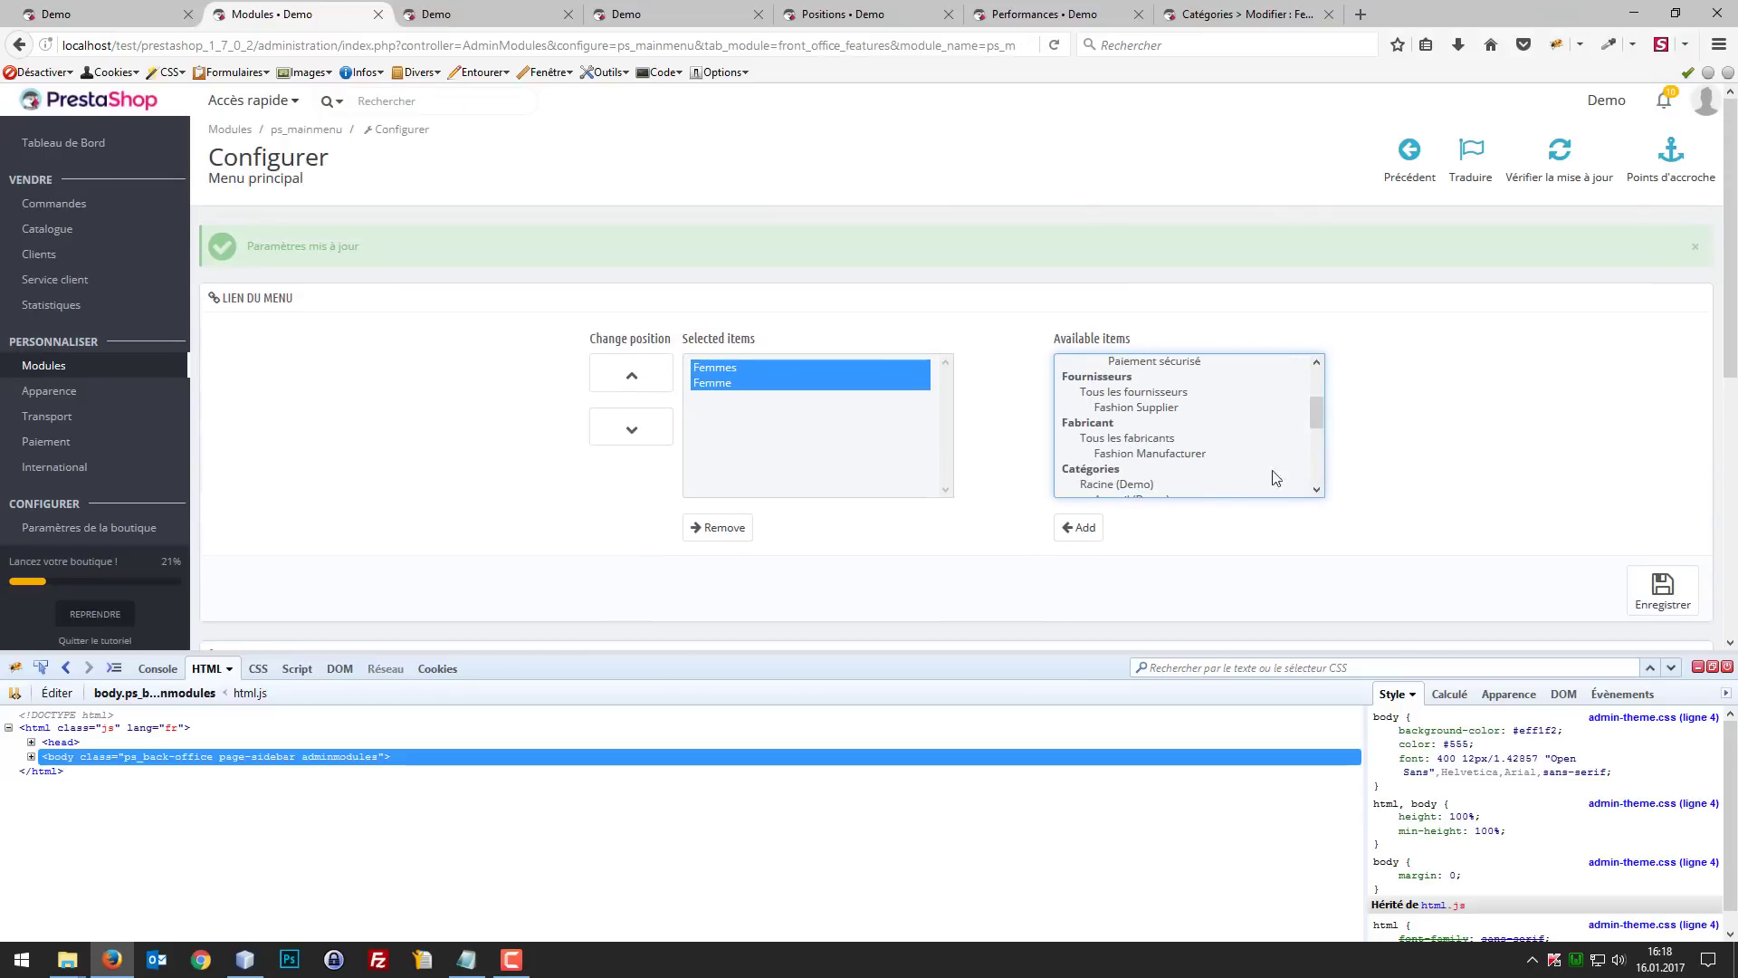
scroll(1272, 473, down, 2)
scroll(1399, 487, down, 4)
click(674, 390)
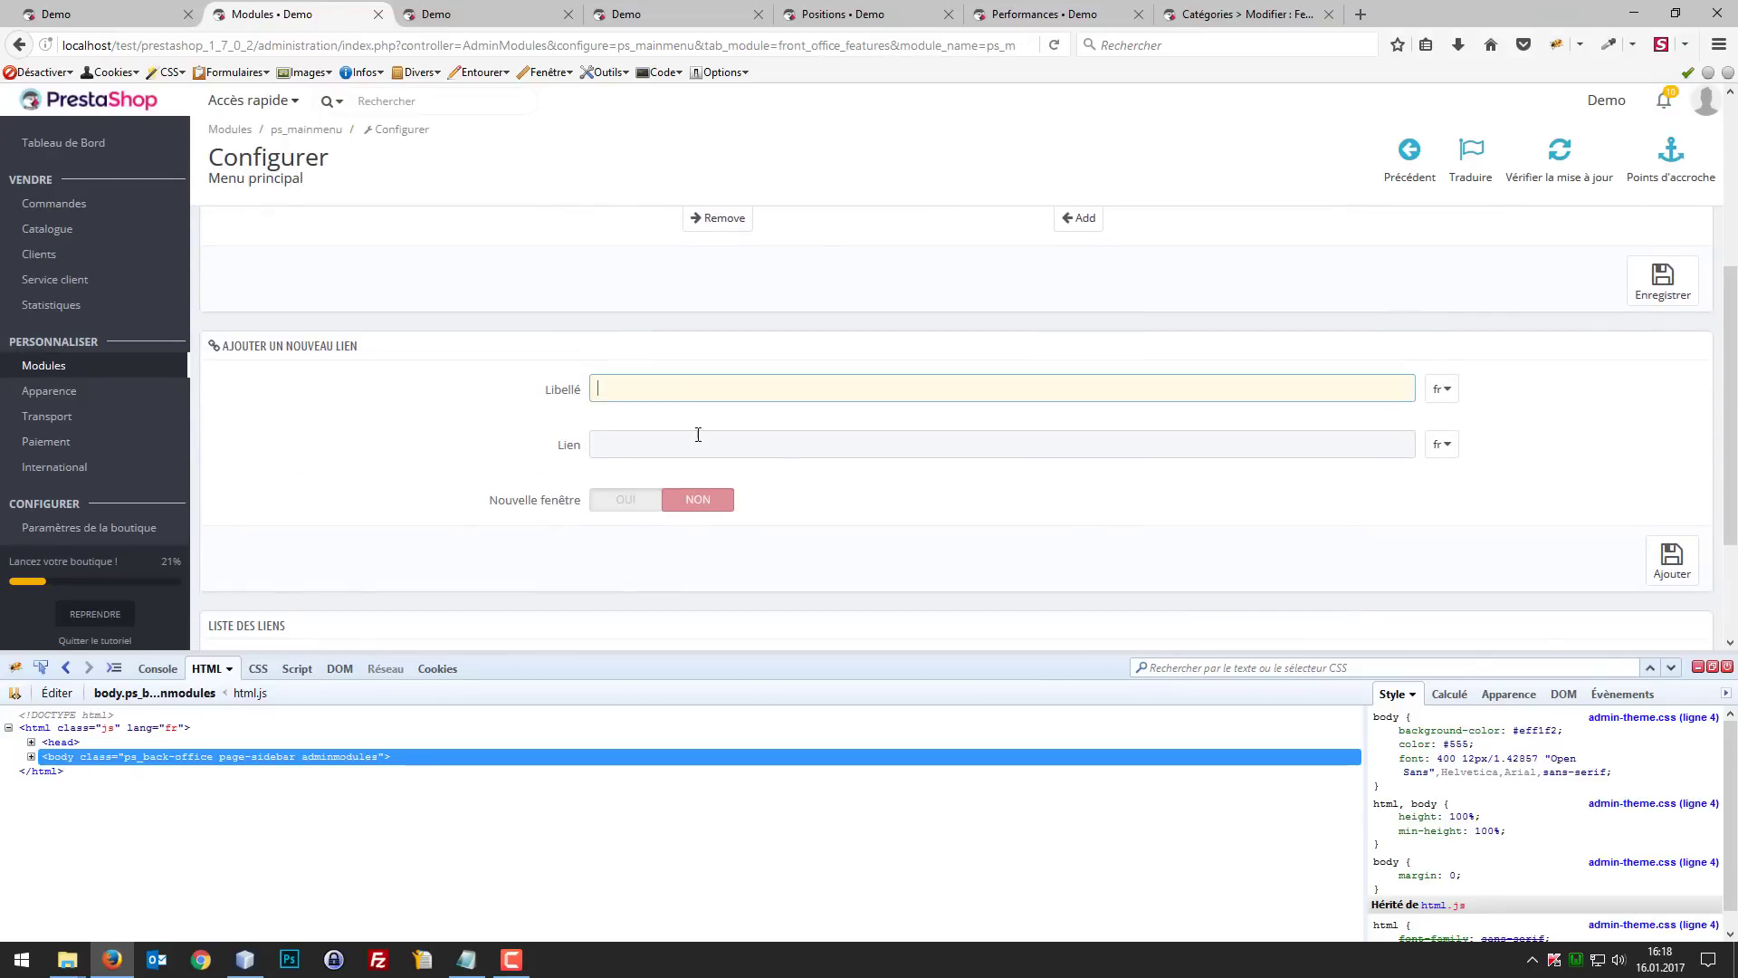
click(779, 446)
scroll(1040, 472, down, 2)
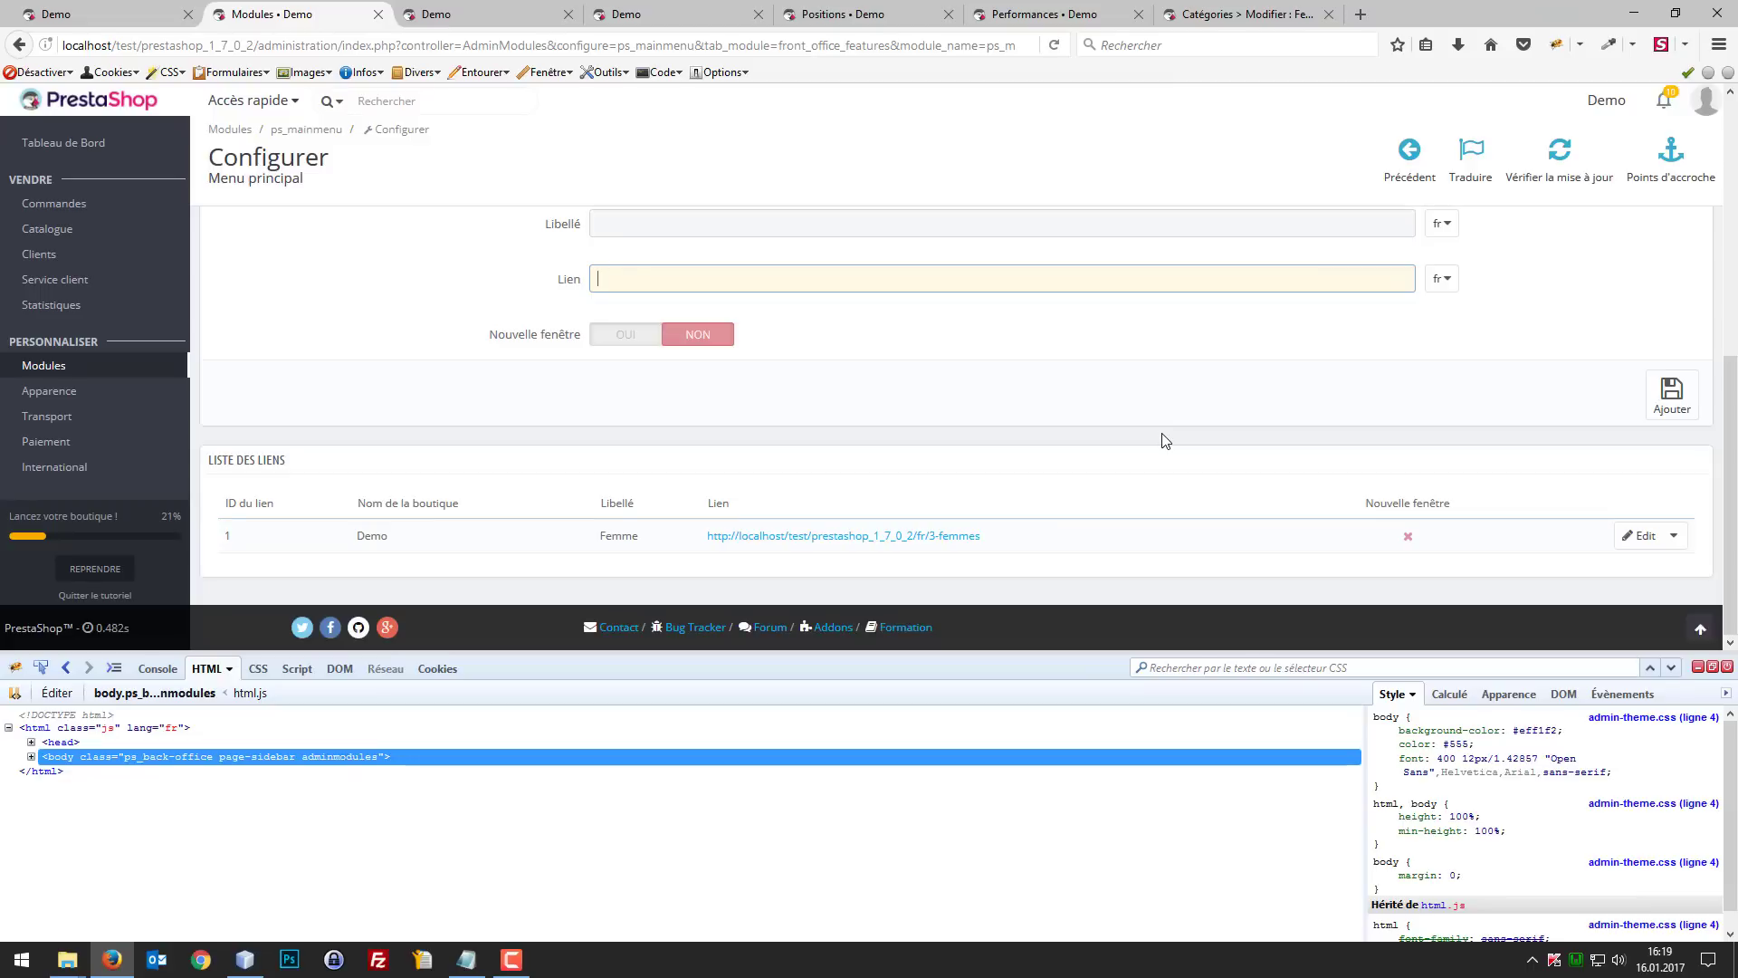
scroll(1165, 441, up, 5)
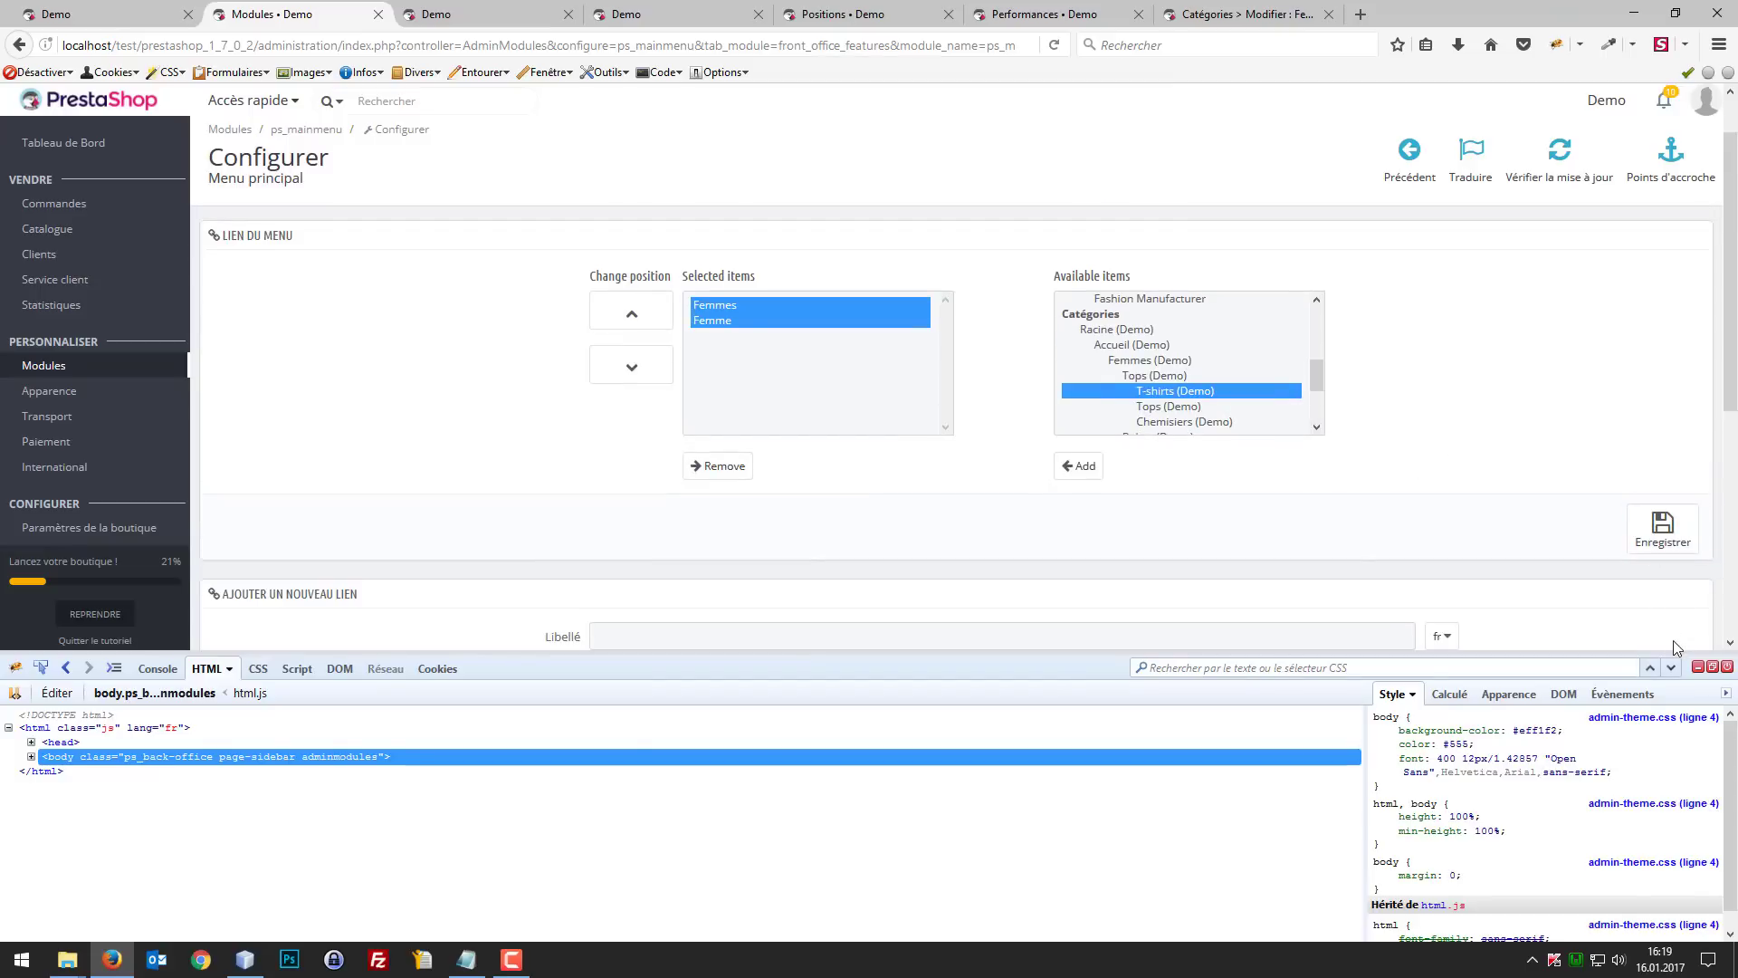
drag(1682, 652, 1685, 675)
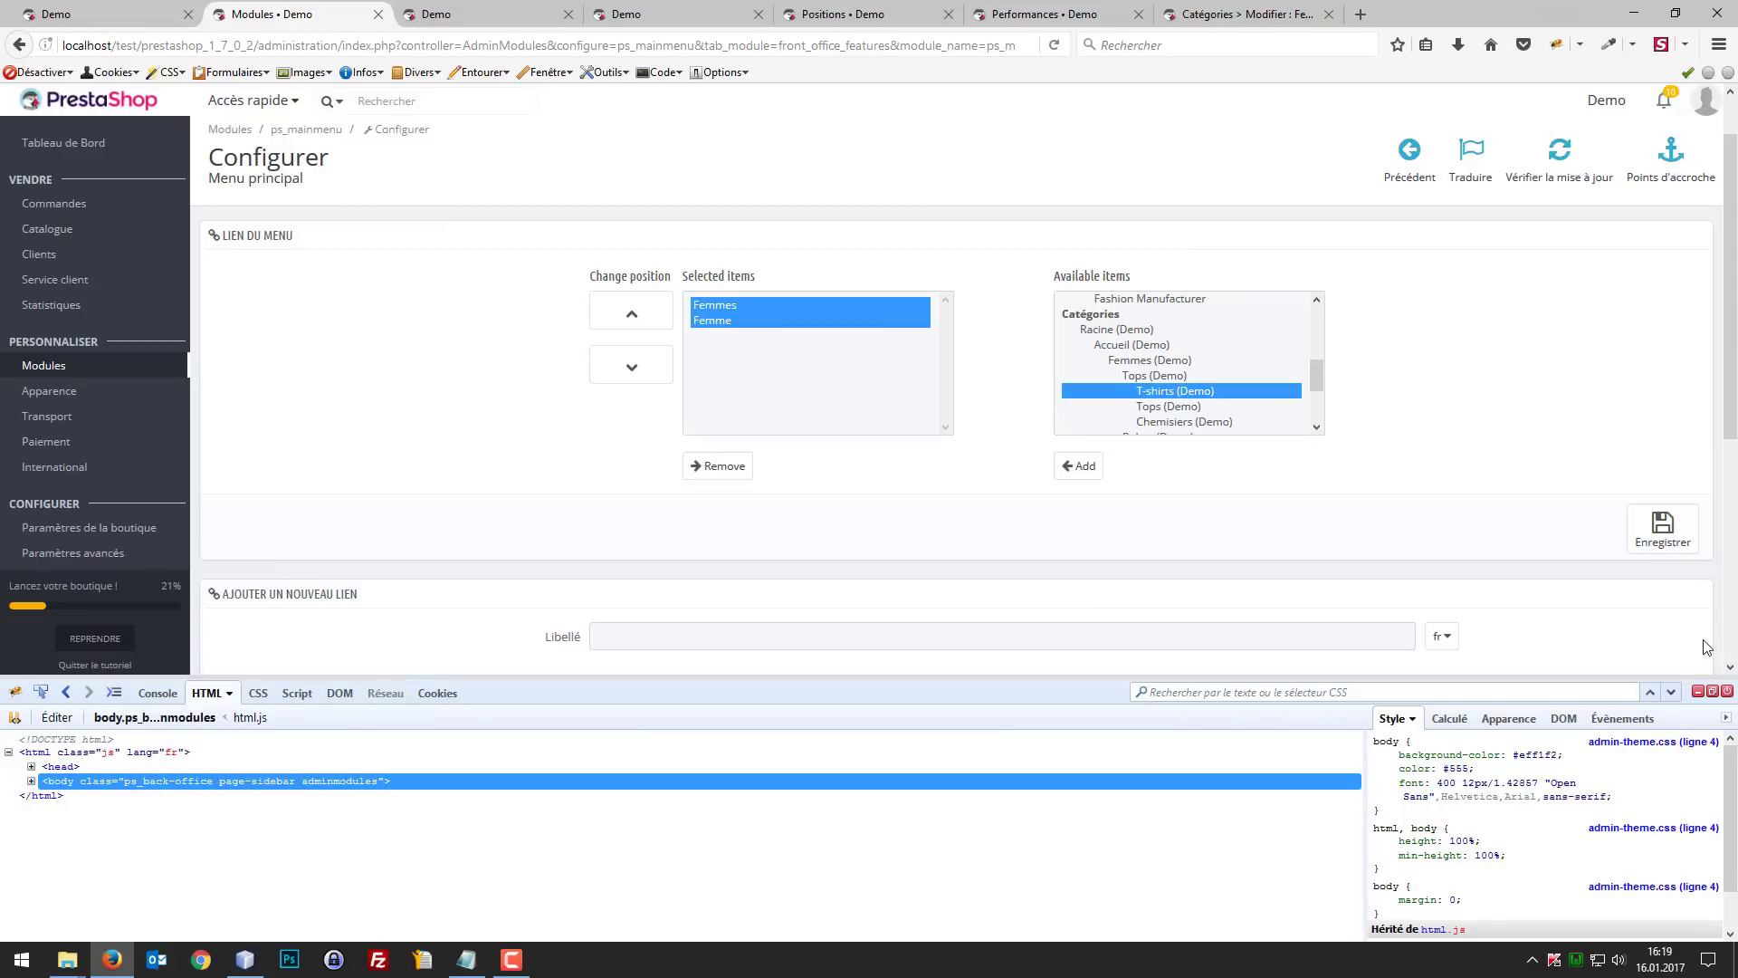
Step: Reopen the shop home page in the mobile view and check the fixed header while moving through the page
click(172, 11)
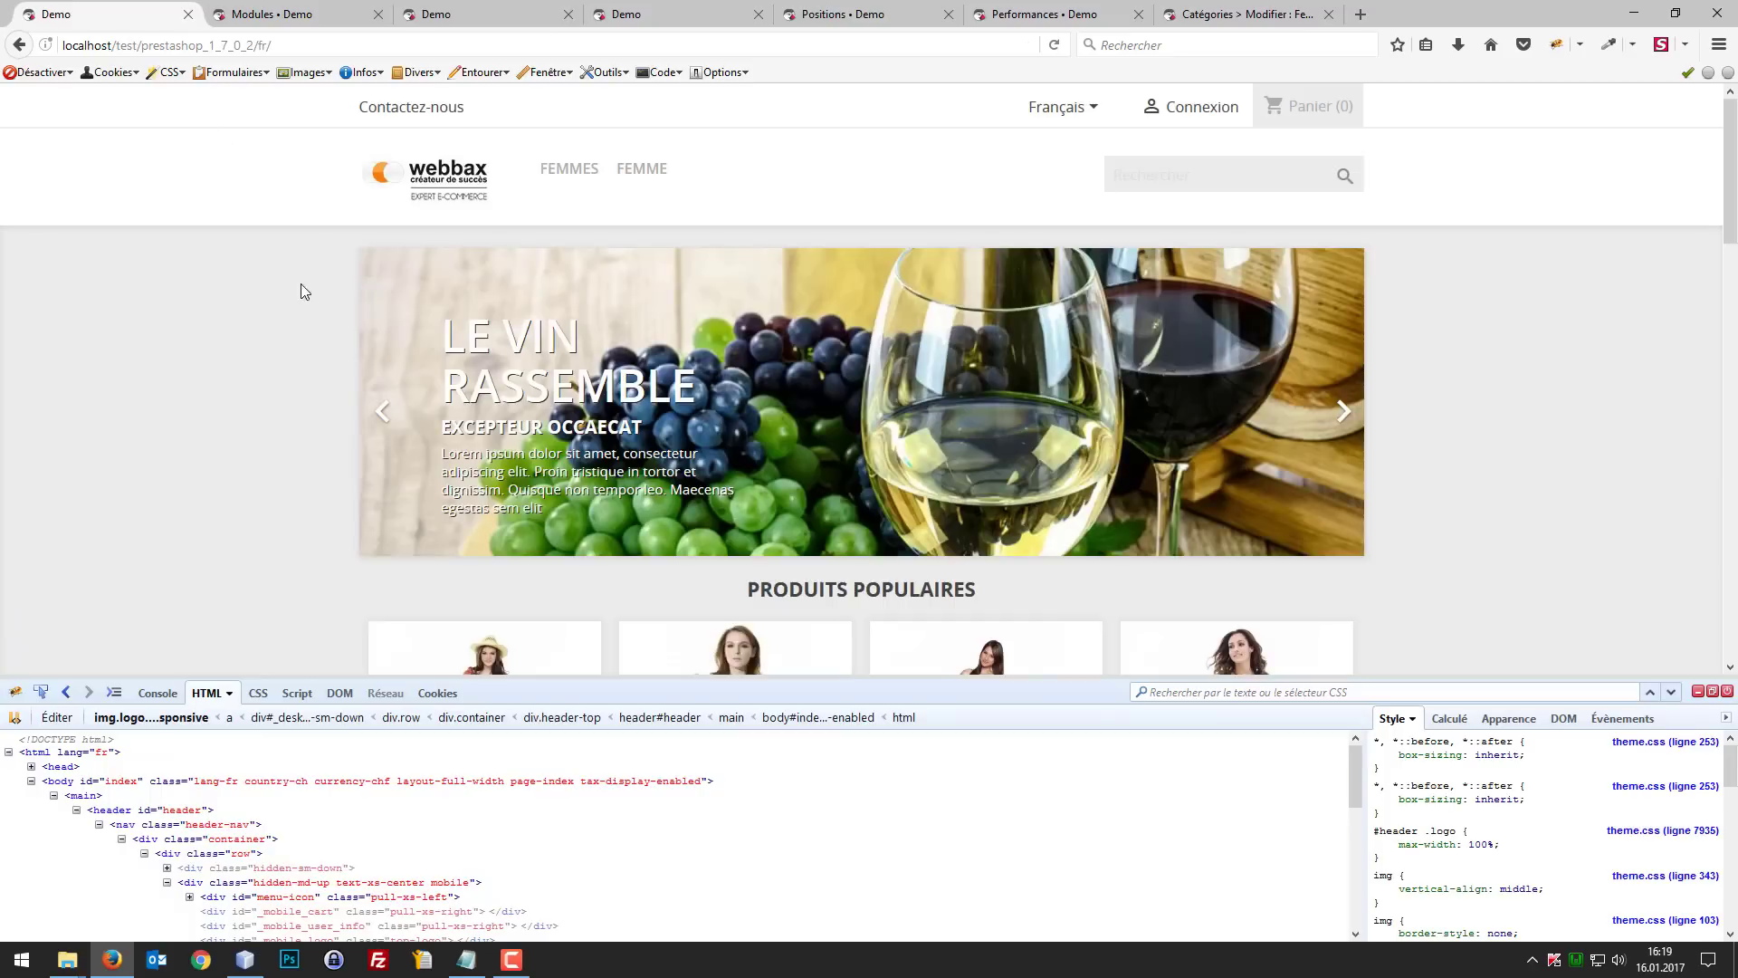
key(ctrl+shift+m)
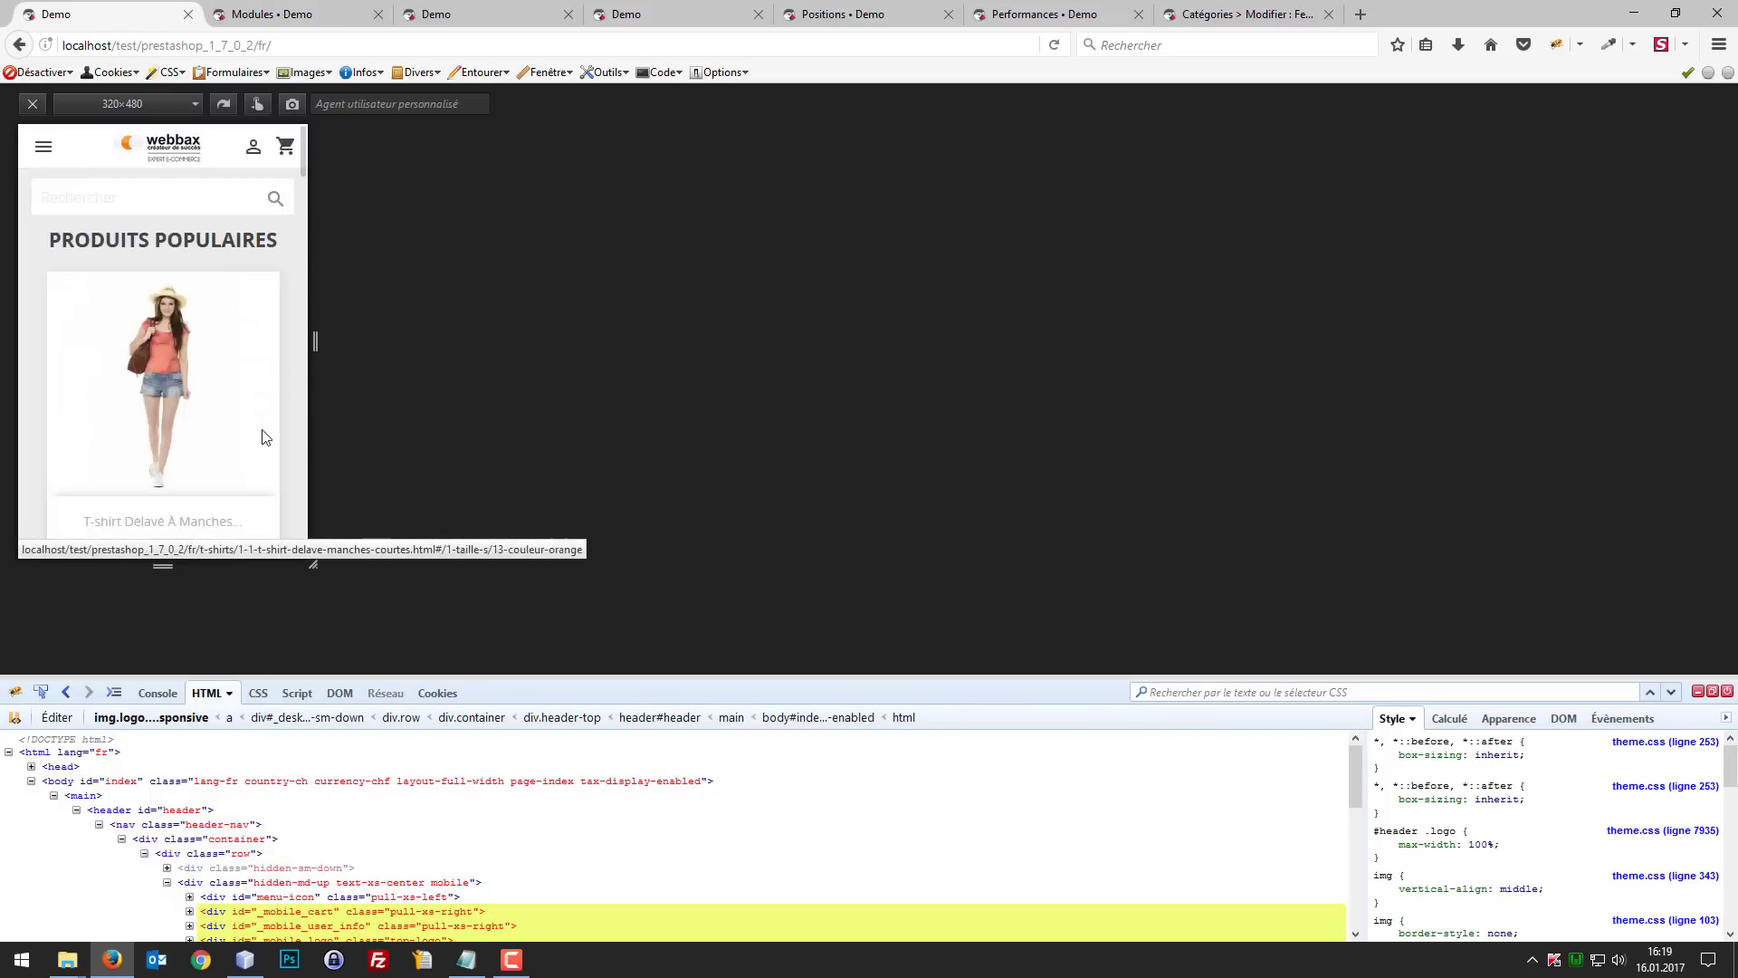
scroll(263, 434, down, 3)
scroll(220, 221, up, 3)
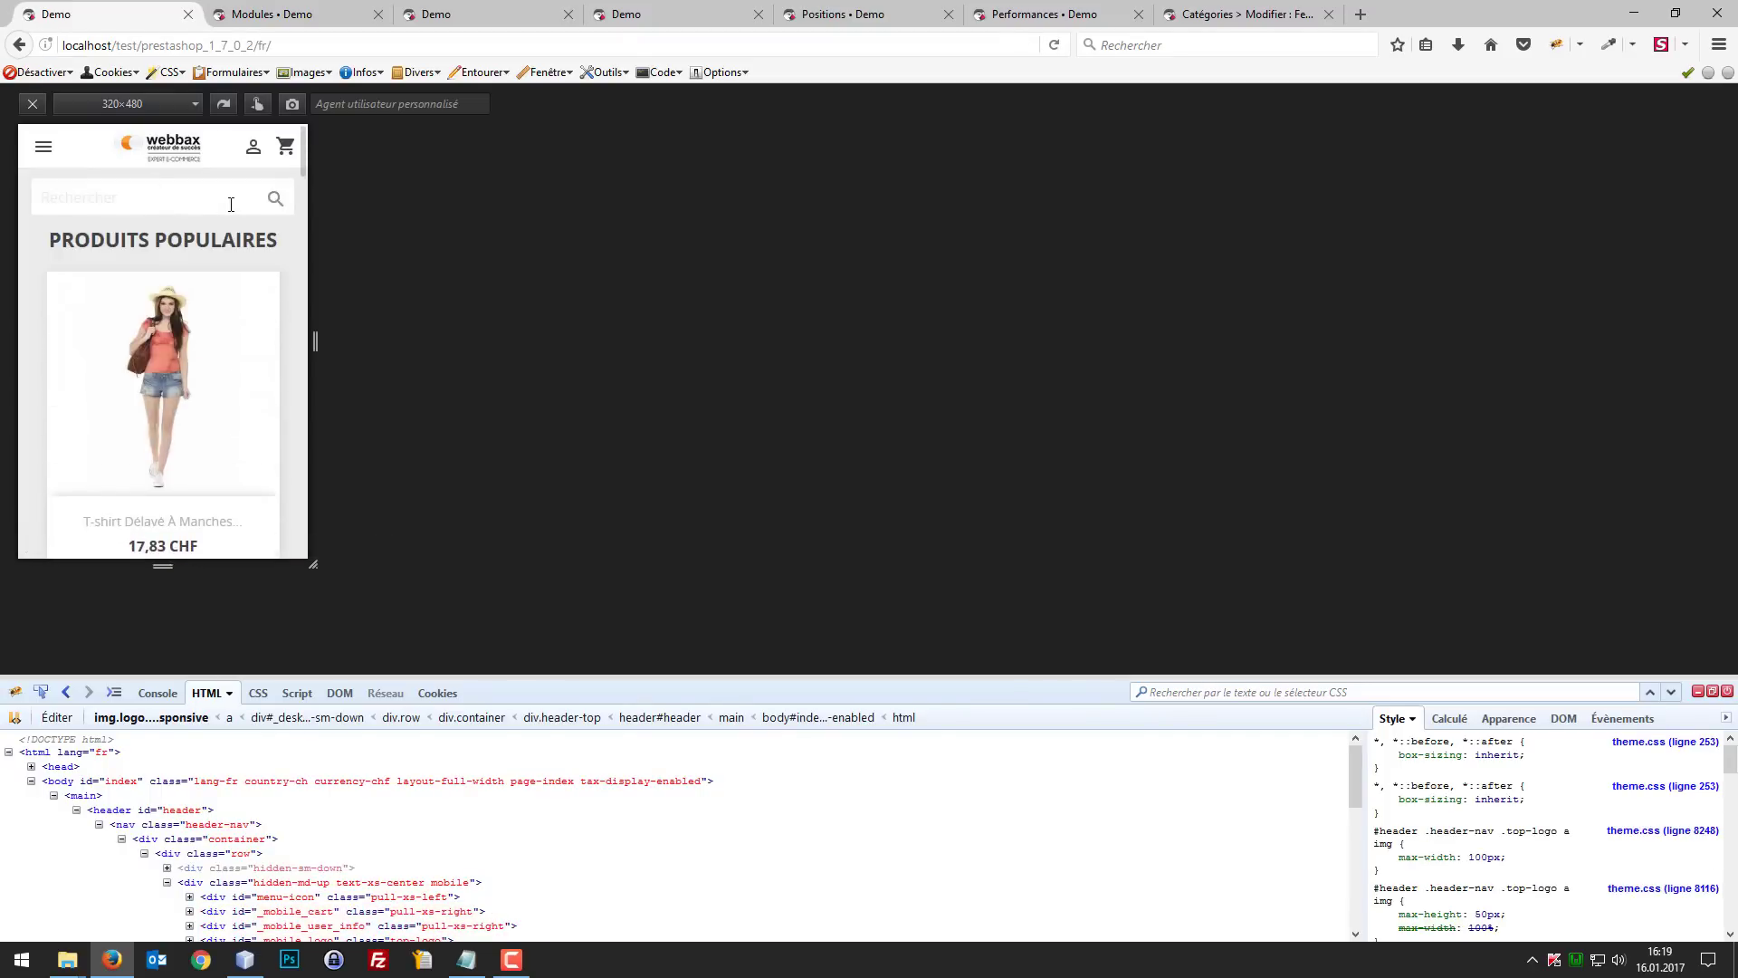
Step: Focus the mobile search field and check how the fixed header and search bar behave along the home page's product list
click(233, 200)
scroll(259, 262, down, 5)
scroll(261, 258, down, 3)
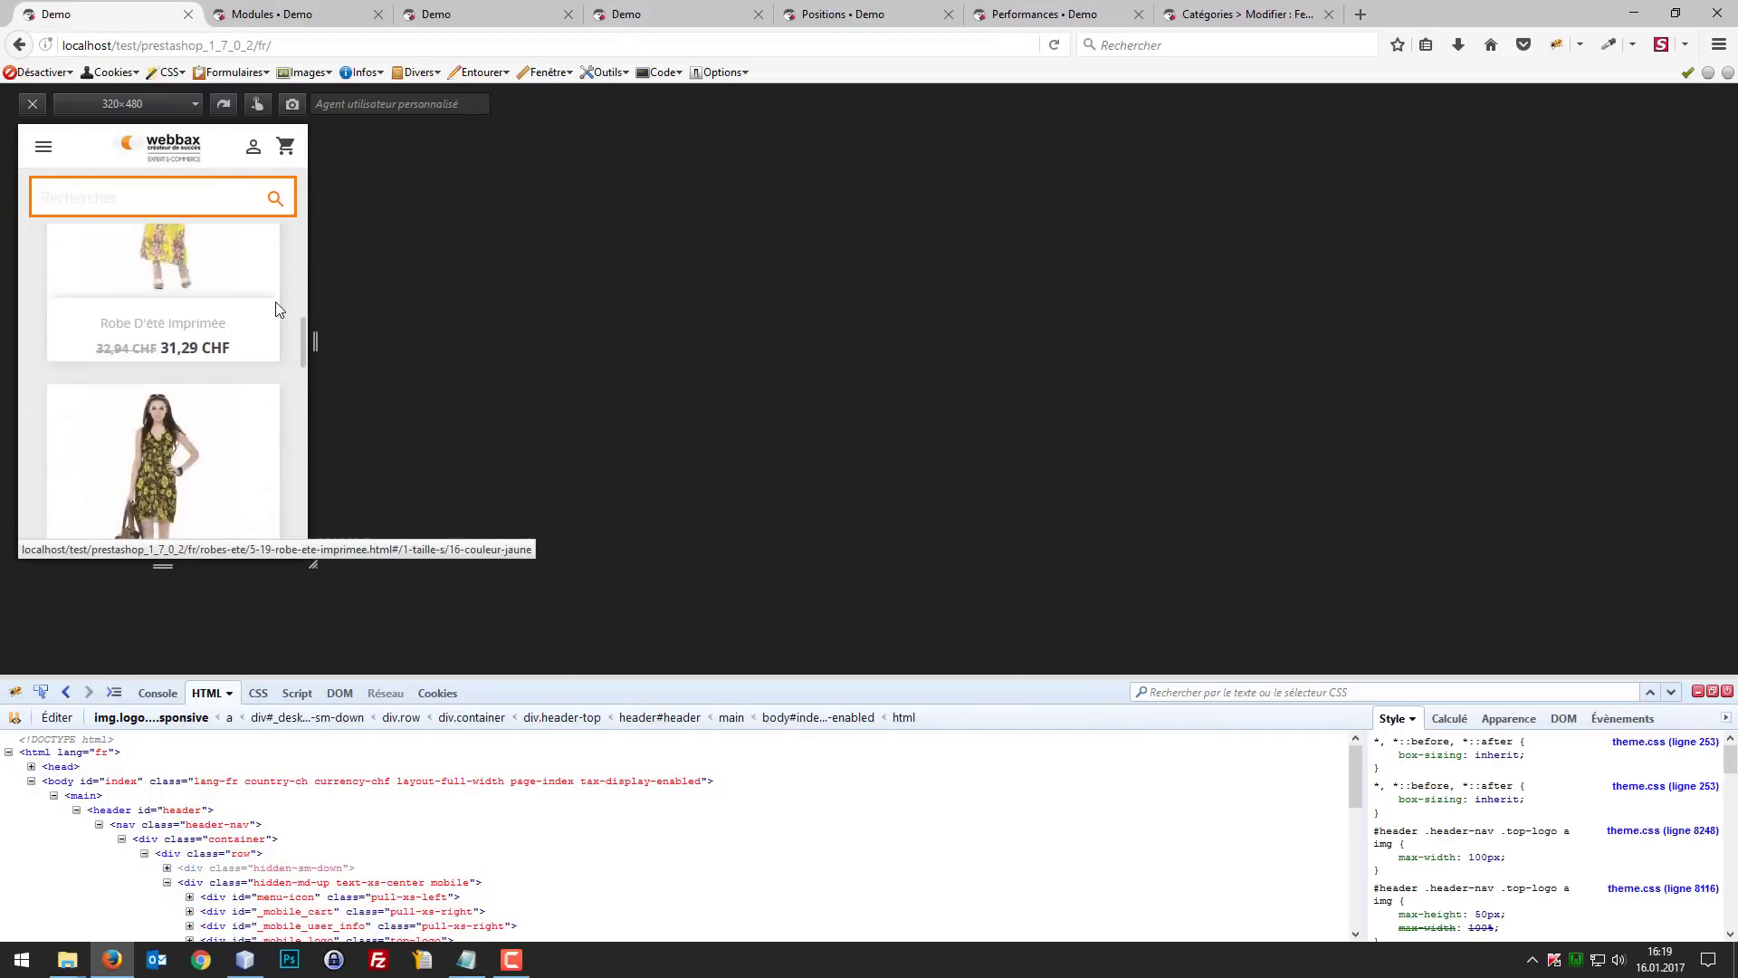
scroll(262, 254, up, 5)
scroll(267, 248, down, 5)
scroll(272, 254, down, 8)
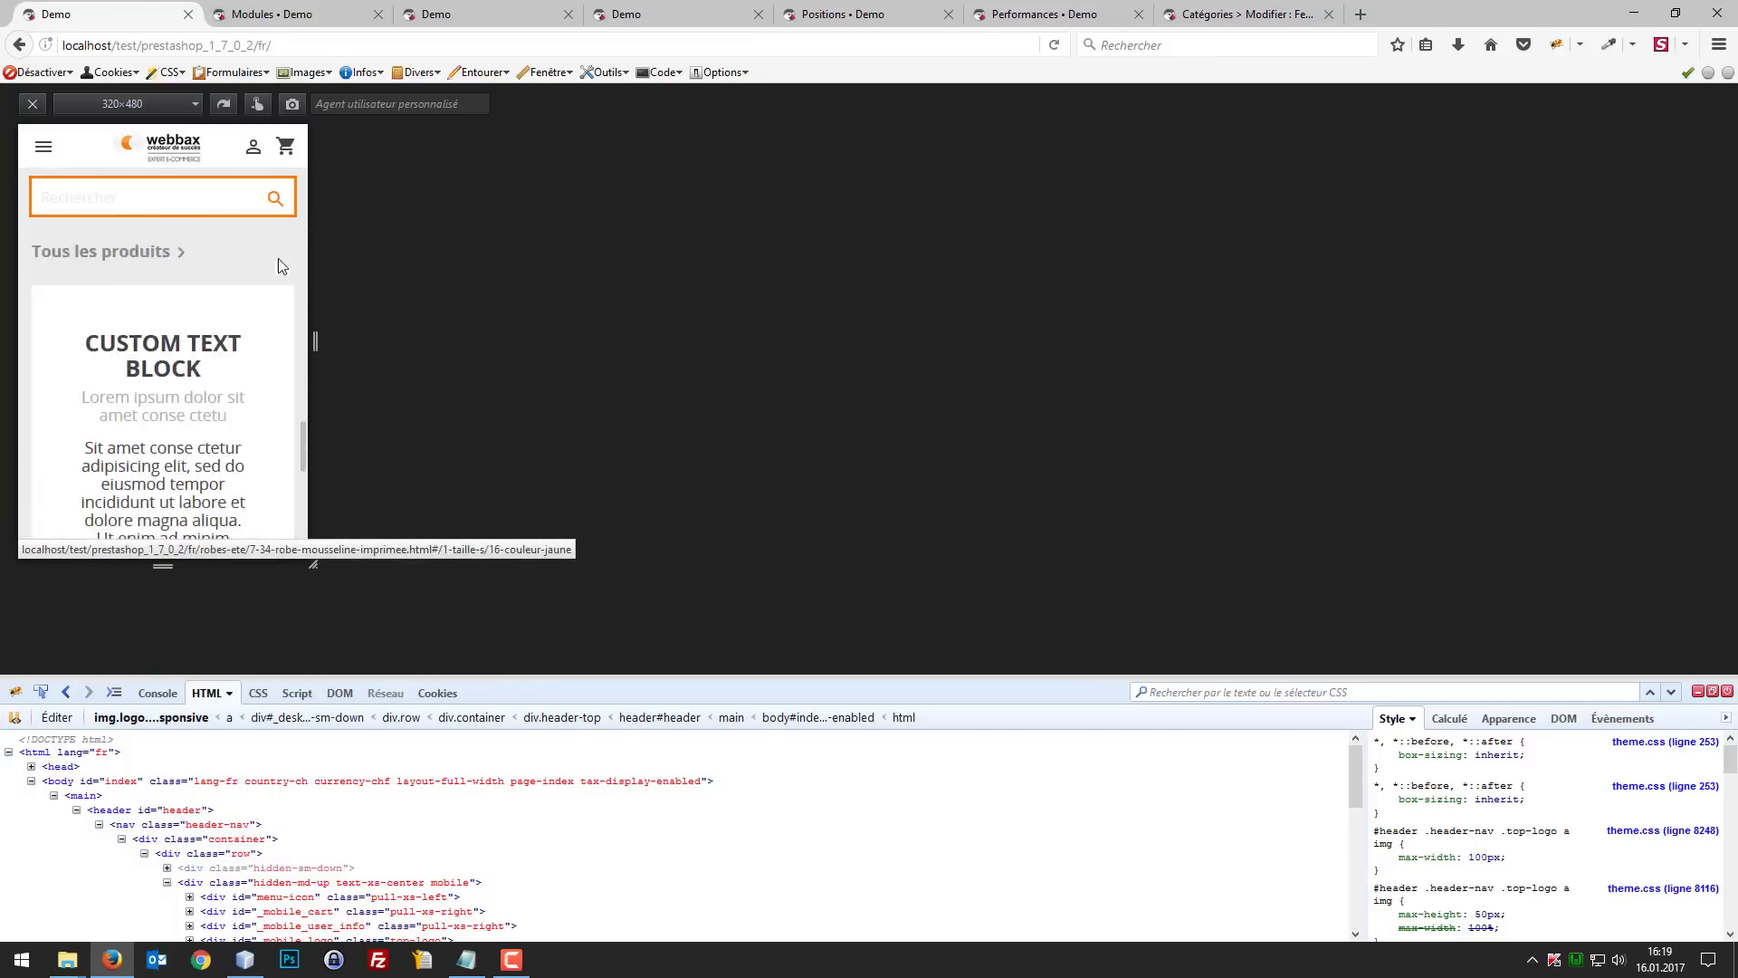
scroll(288, 260, up, 10)
scroll(286, 259, up, 3)
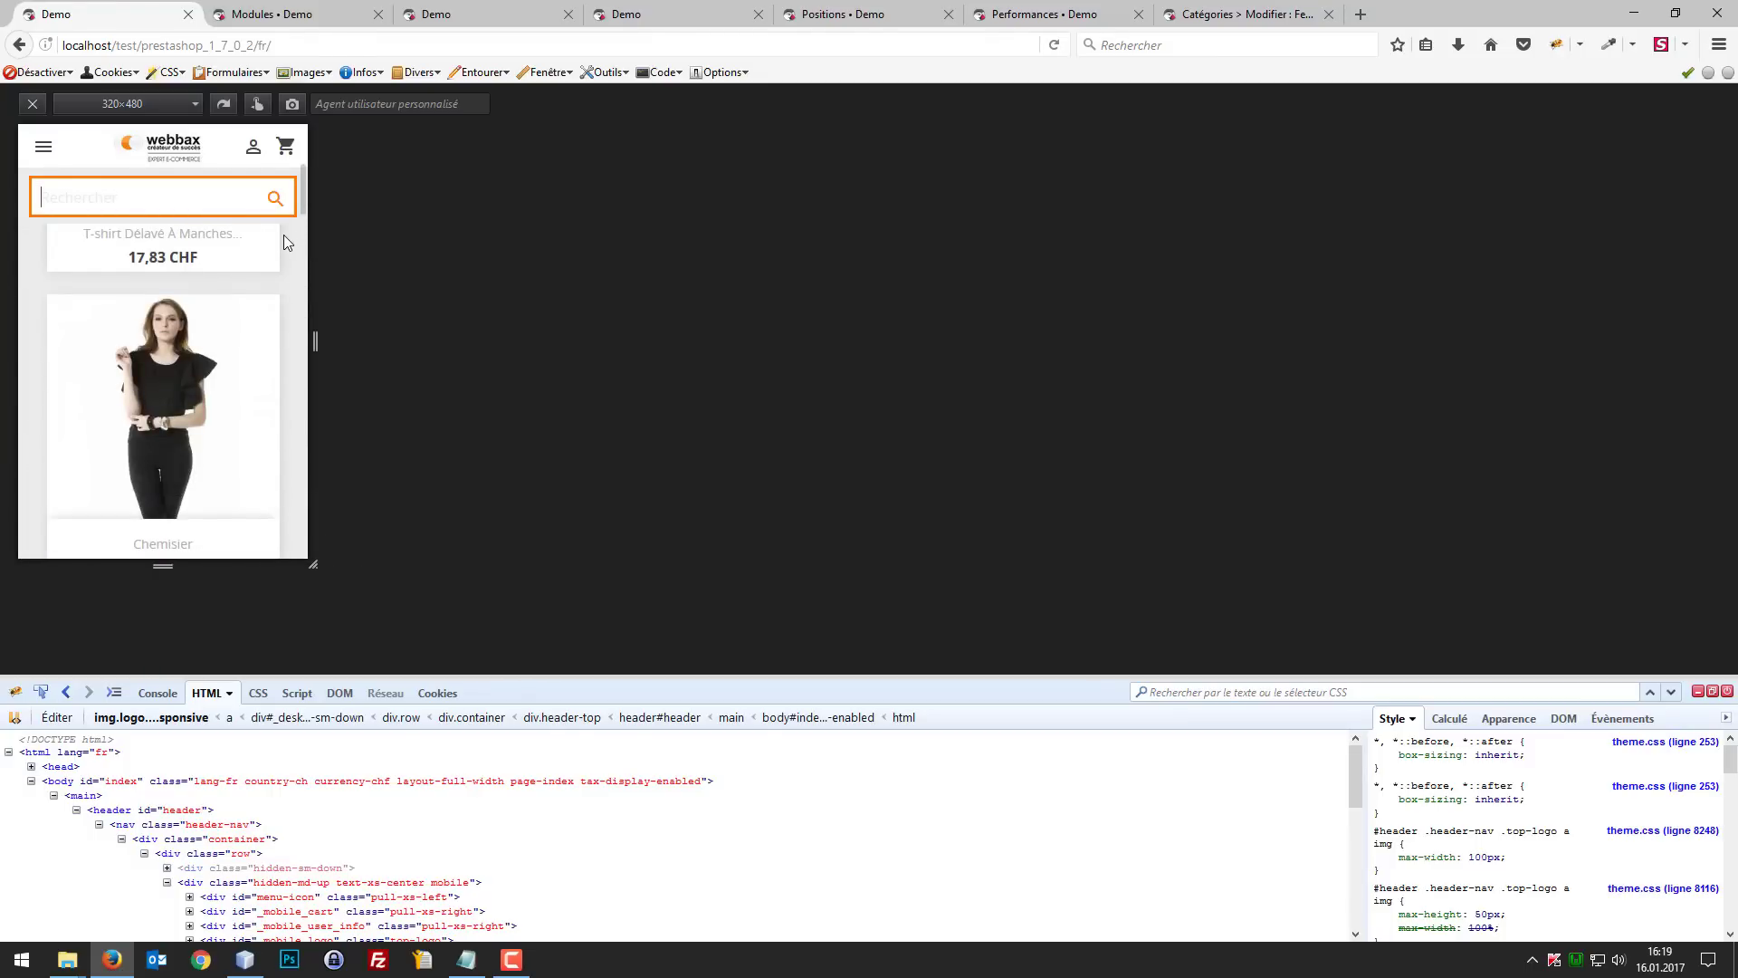
Step: Return the shop home page to the desktop layout and examine the Femmes submenu and the page down to its footer
key(ctrl+shift+m)
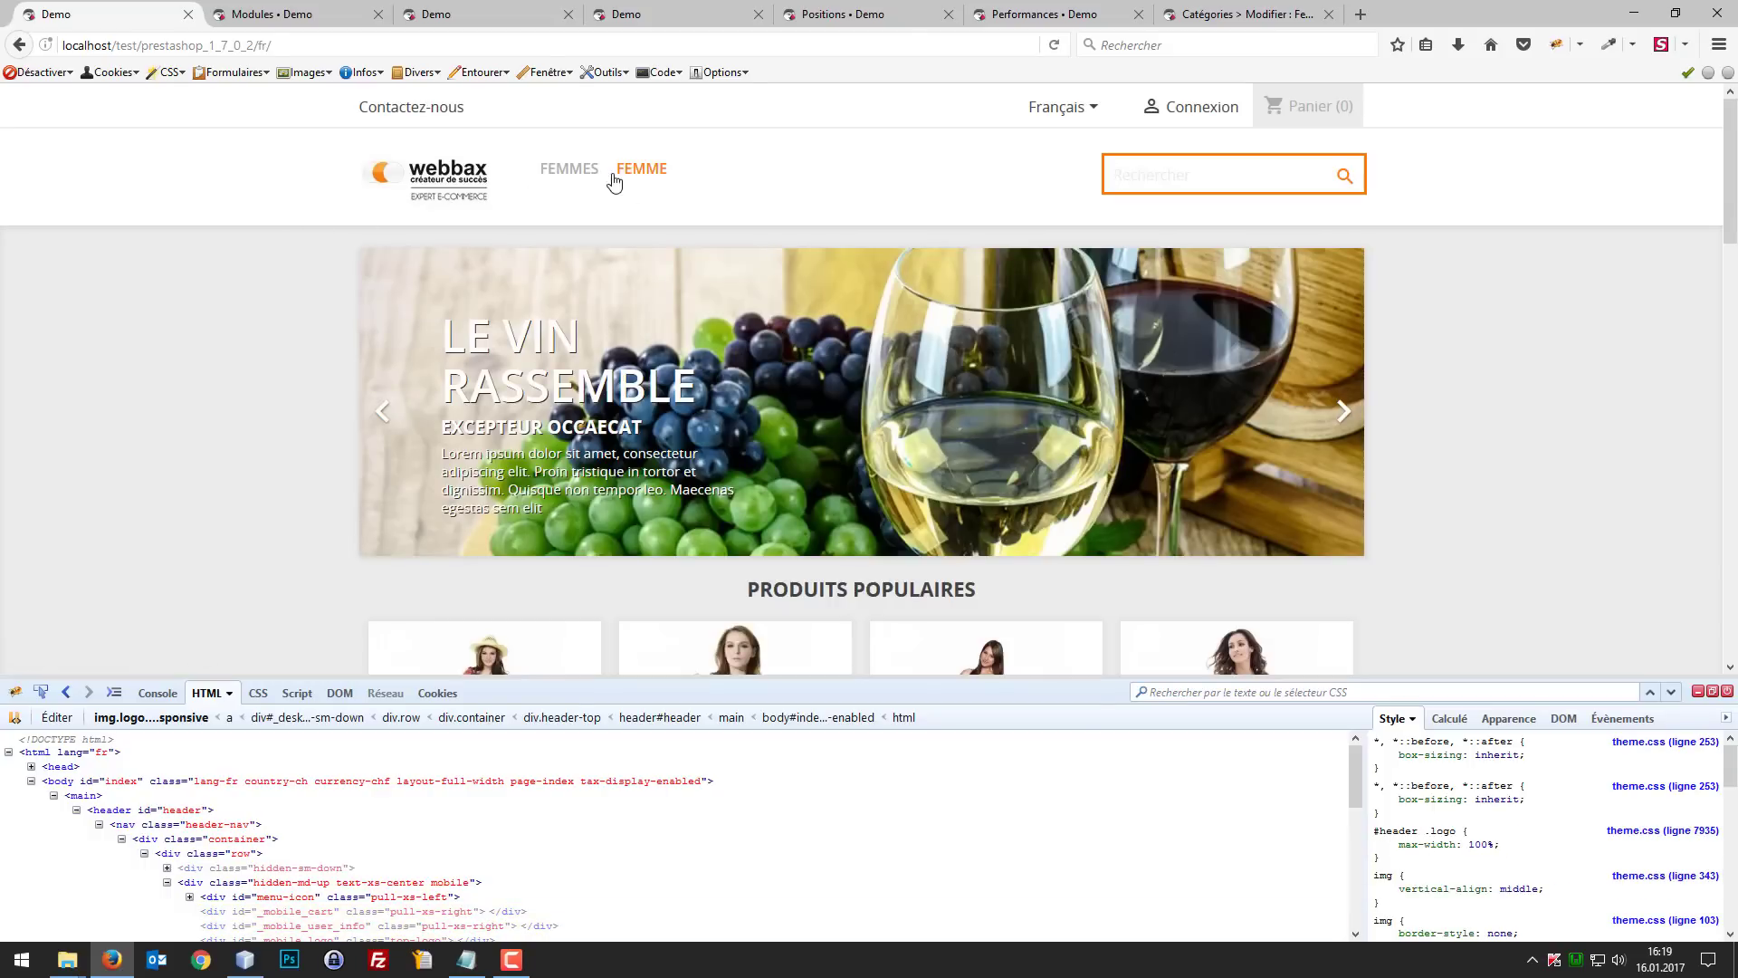
mouse_move(572, 177)
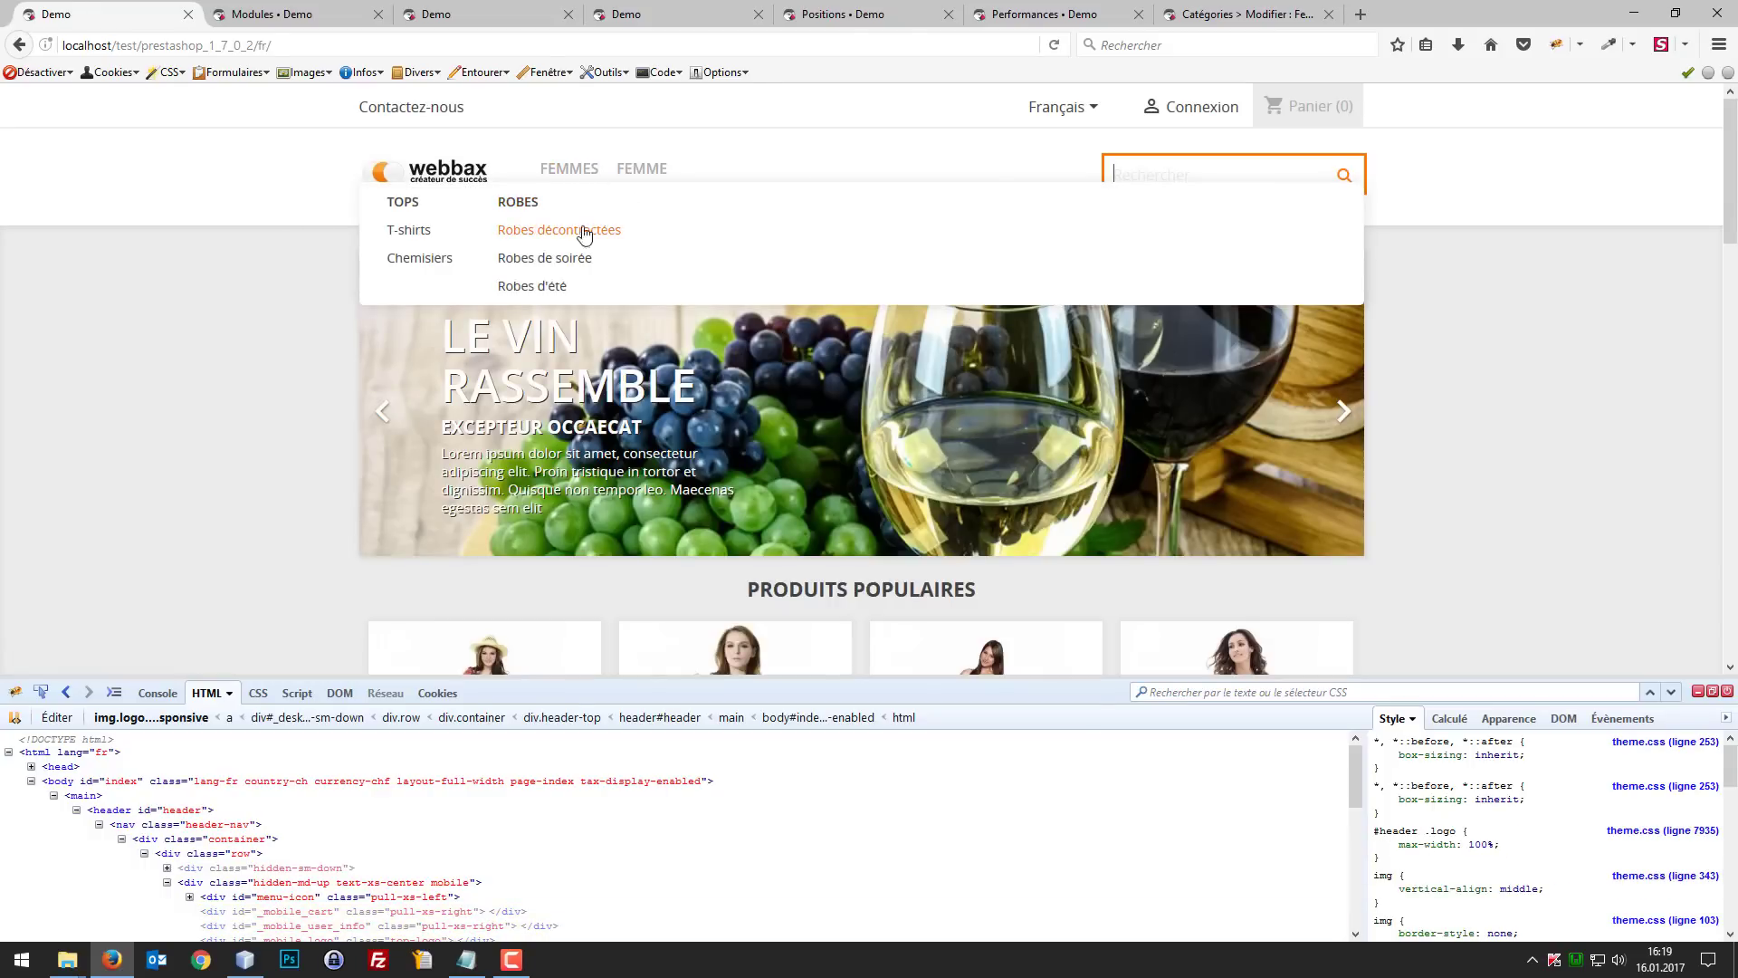
scroll(1479, 398, down, 2)
scroll(1615, 385, down, 15)
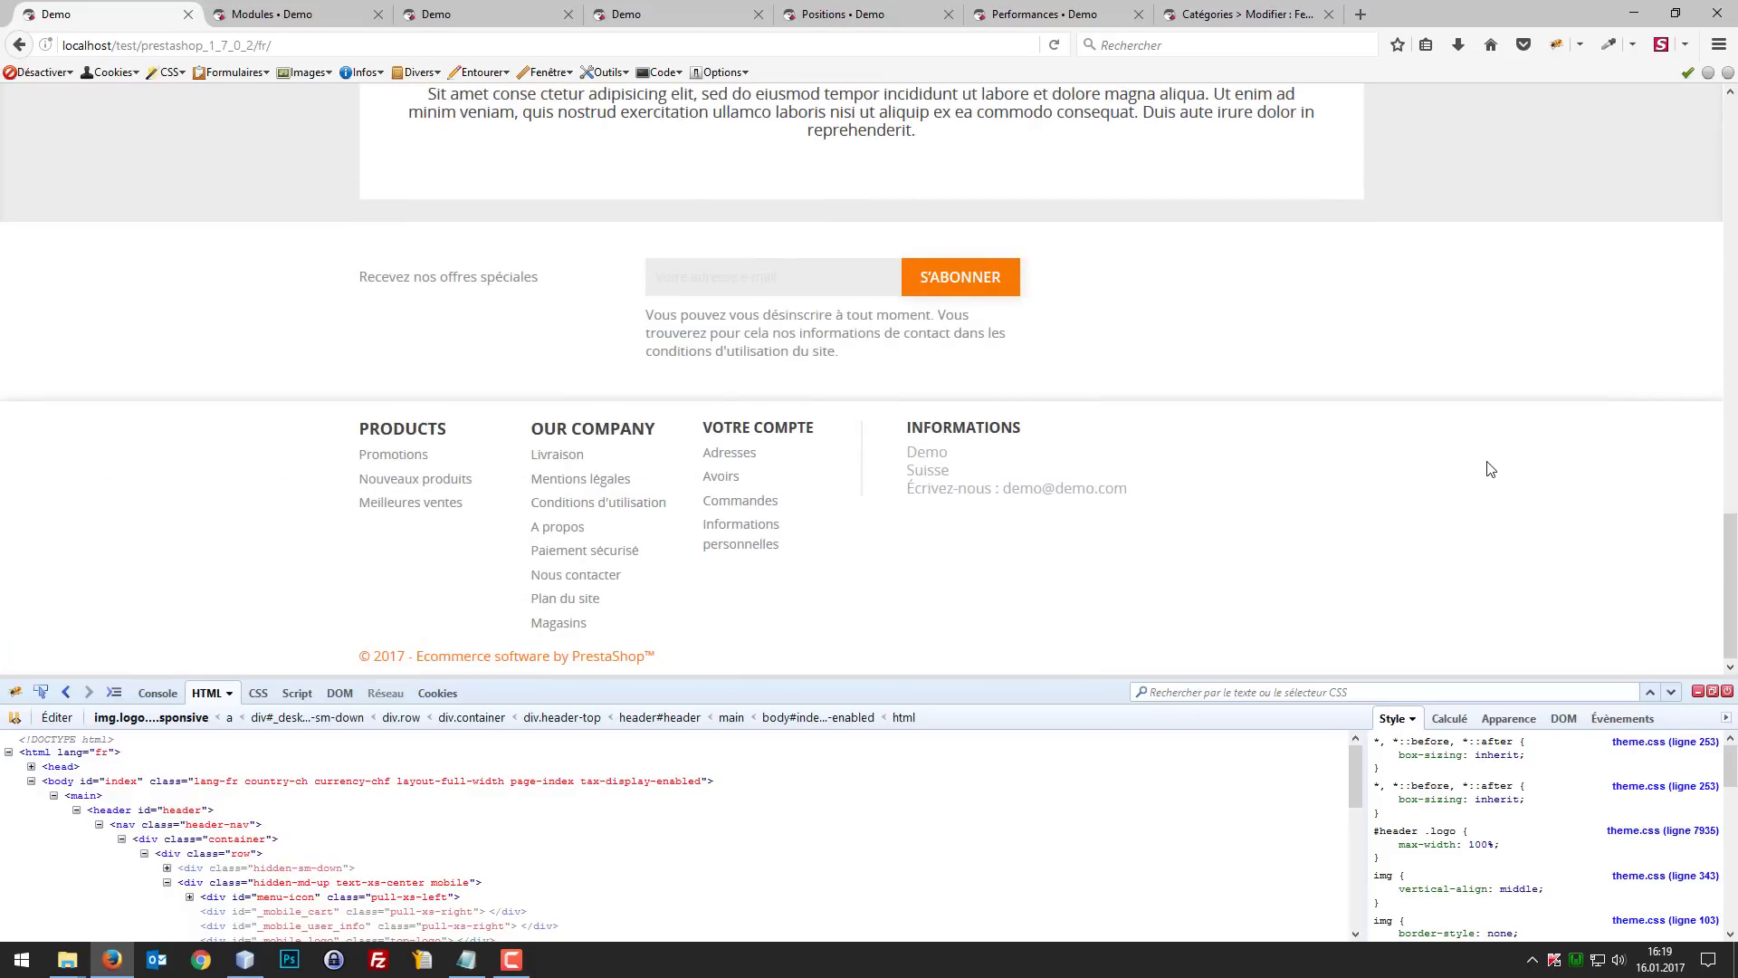
scroll(1385, 528, up, 15)
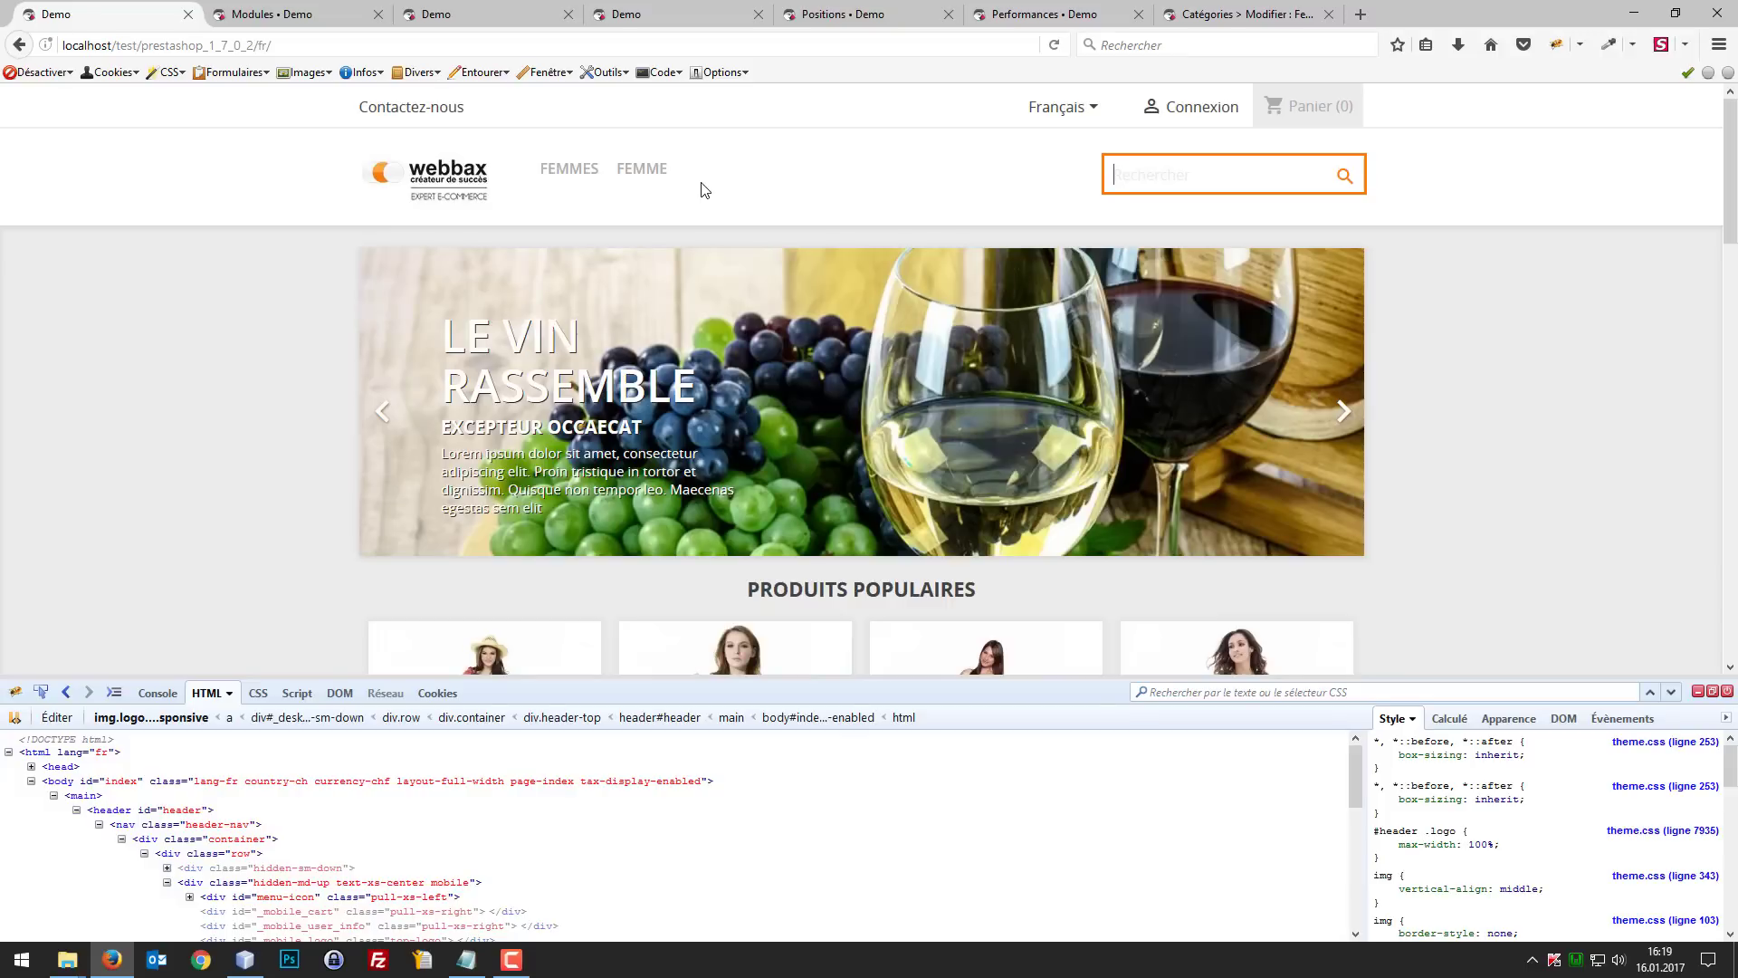
Step: Compare the main menu module's items and list of links with the shop's Femmes and Femme menu entries, closing the code inspector
click(332, 12)
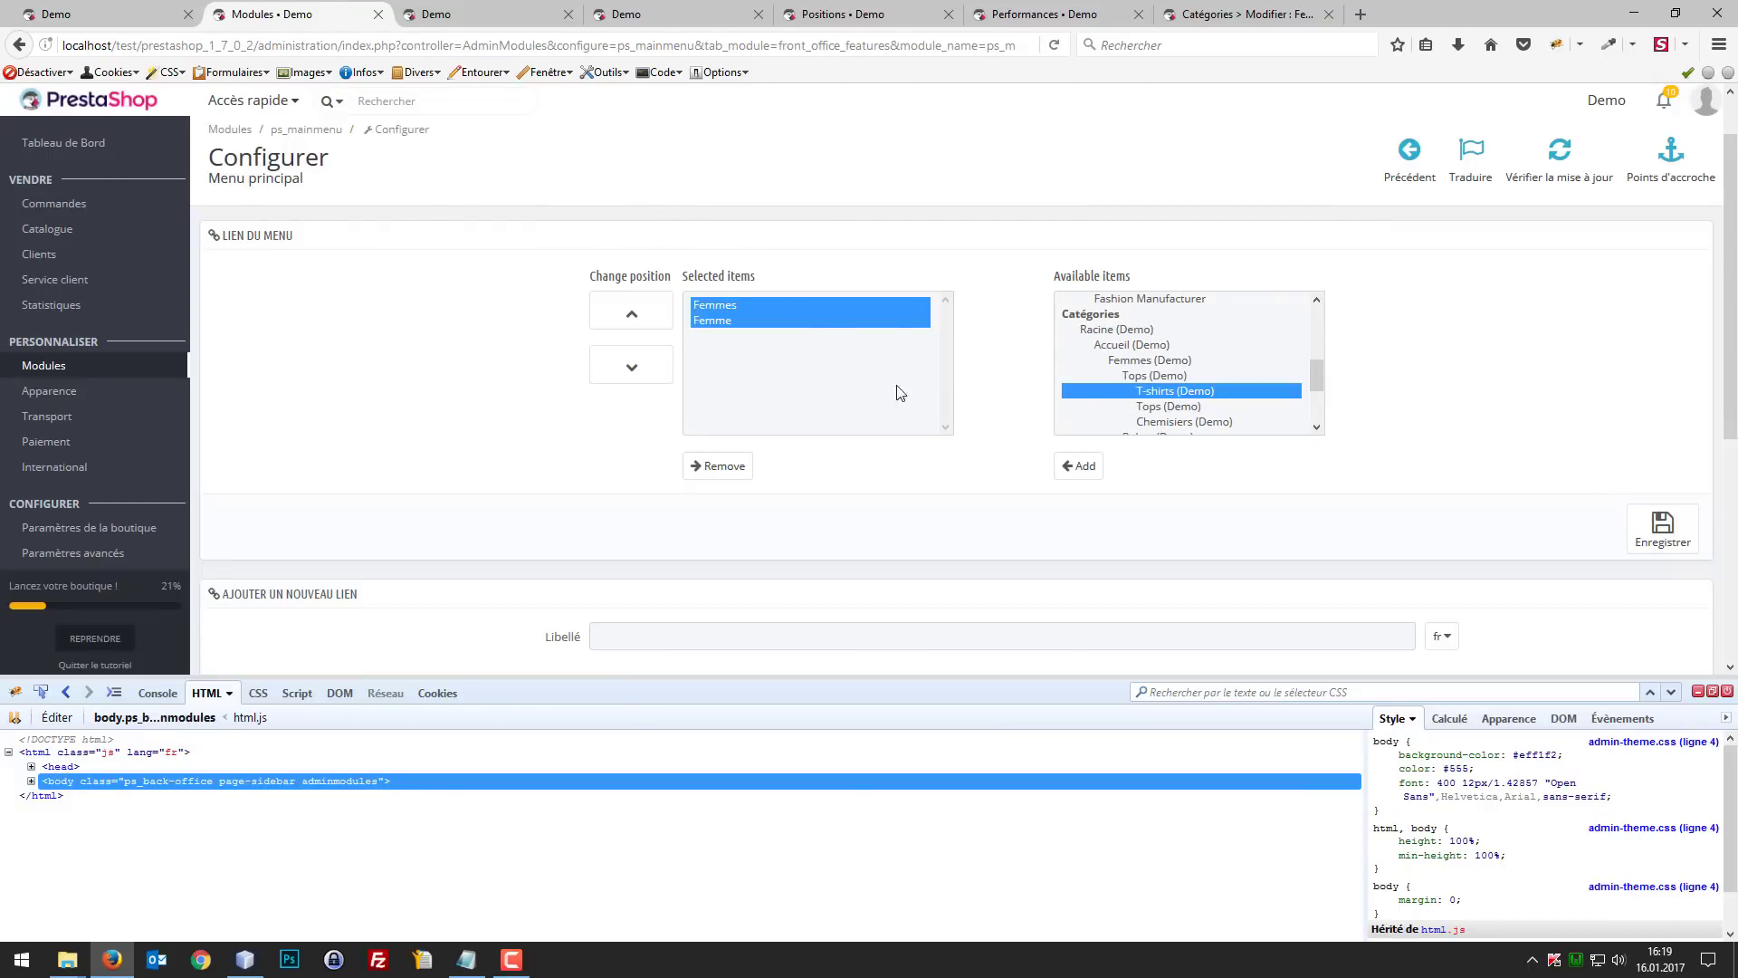
scroll(1602, 432, down, 2)
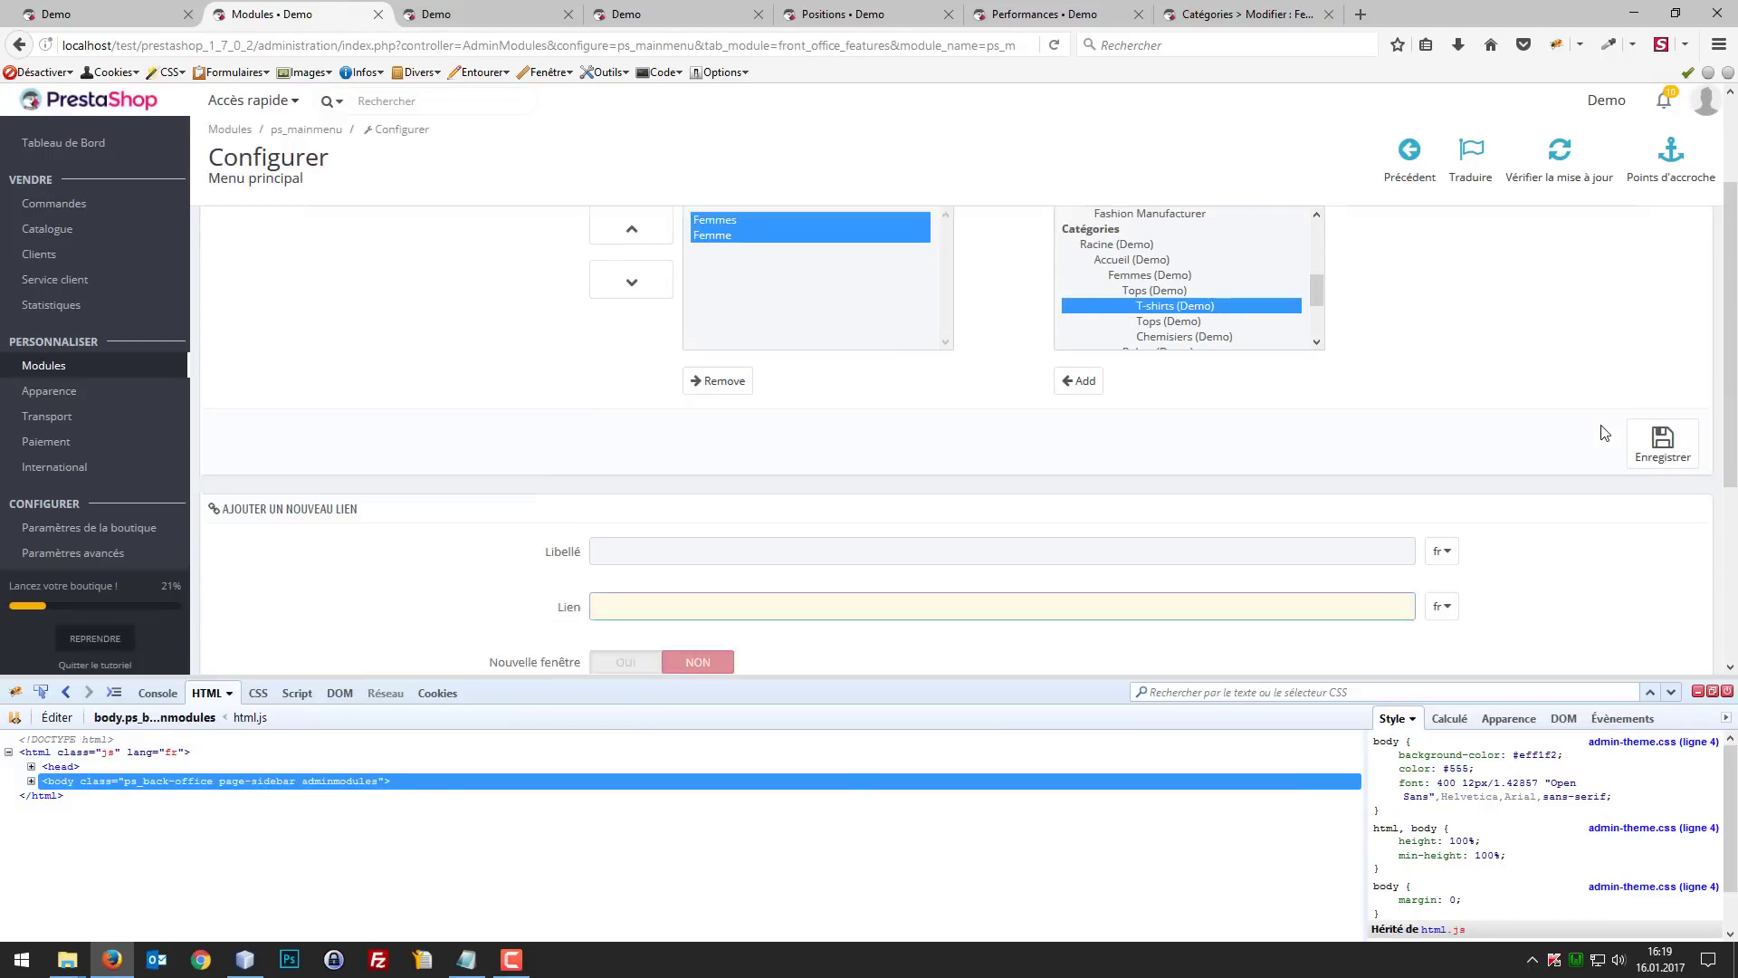
scroll(1604, 432, down, 5)
click(1698, 691)
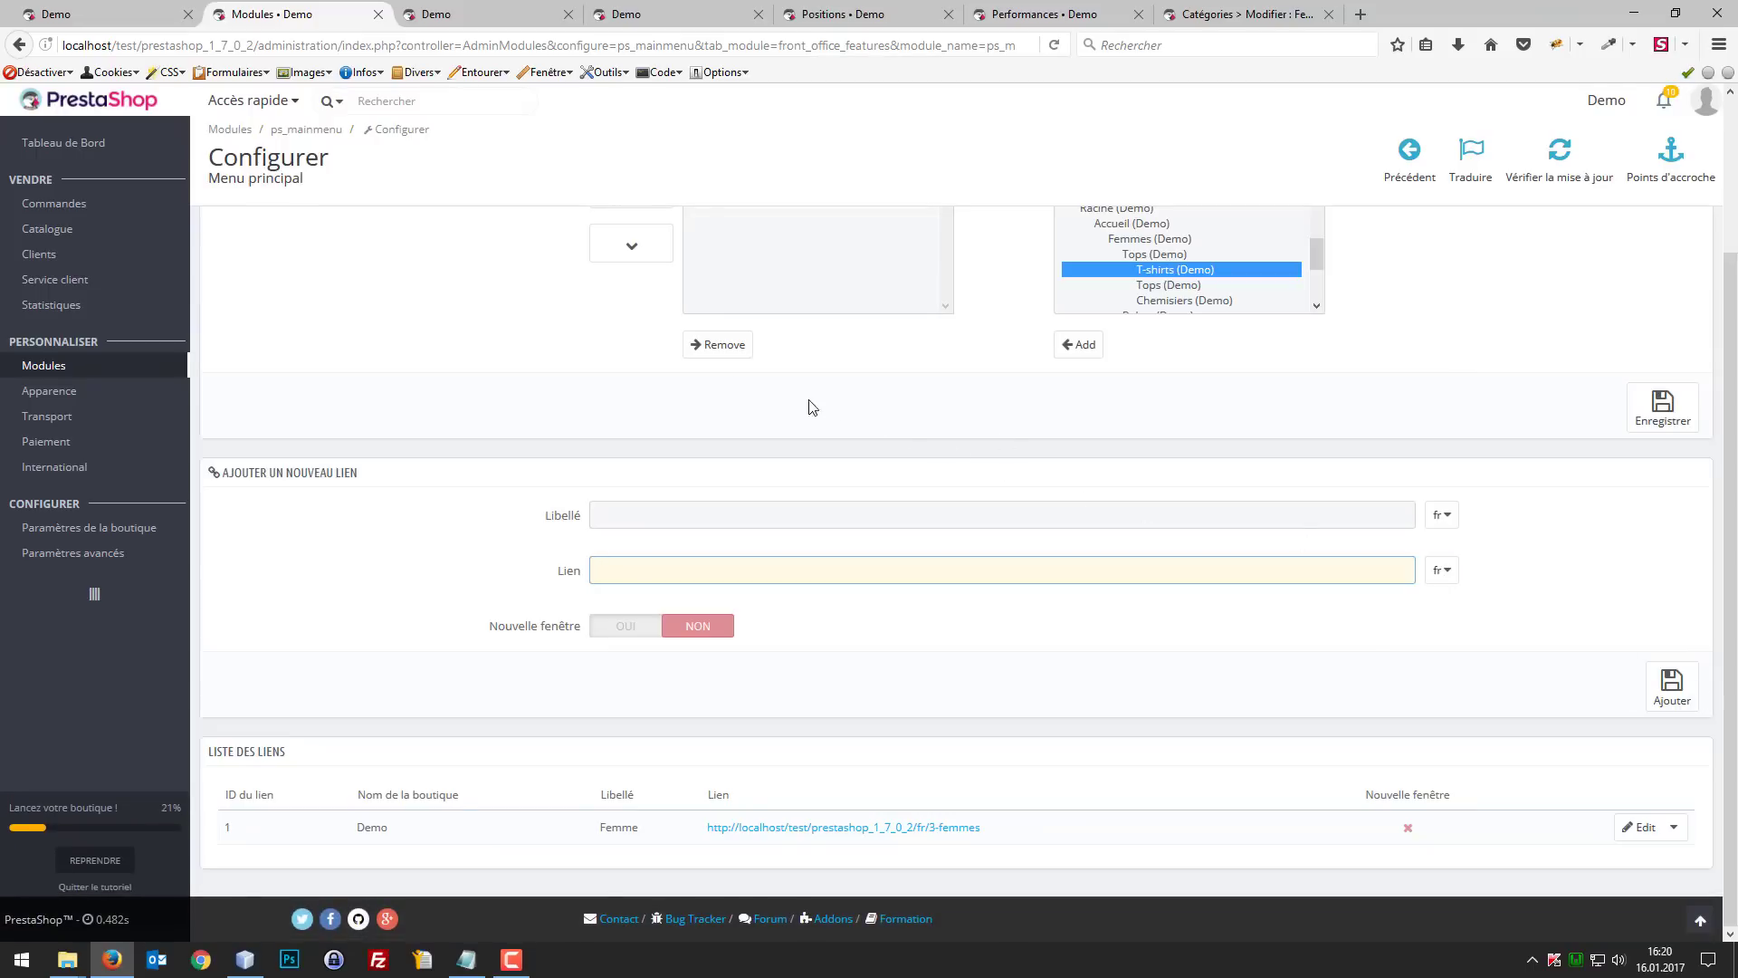
click(52, 12)
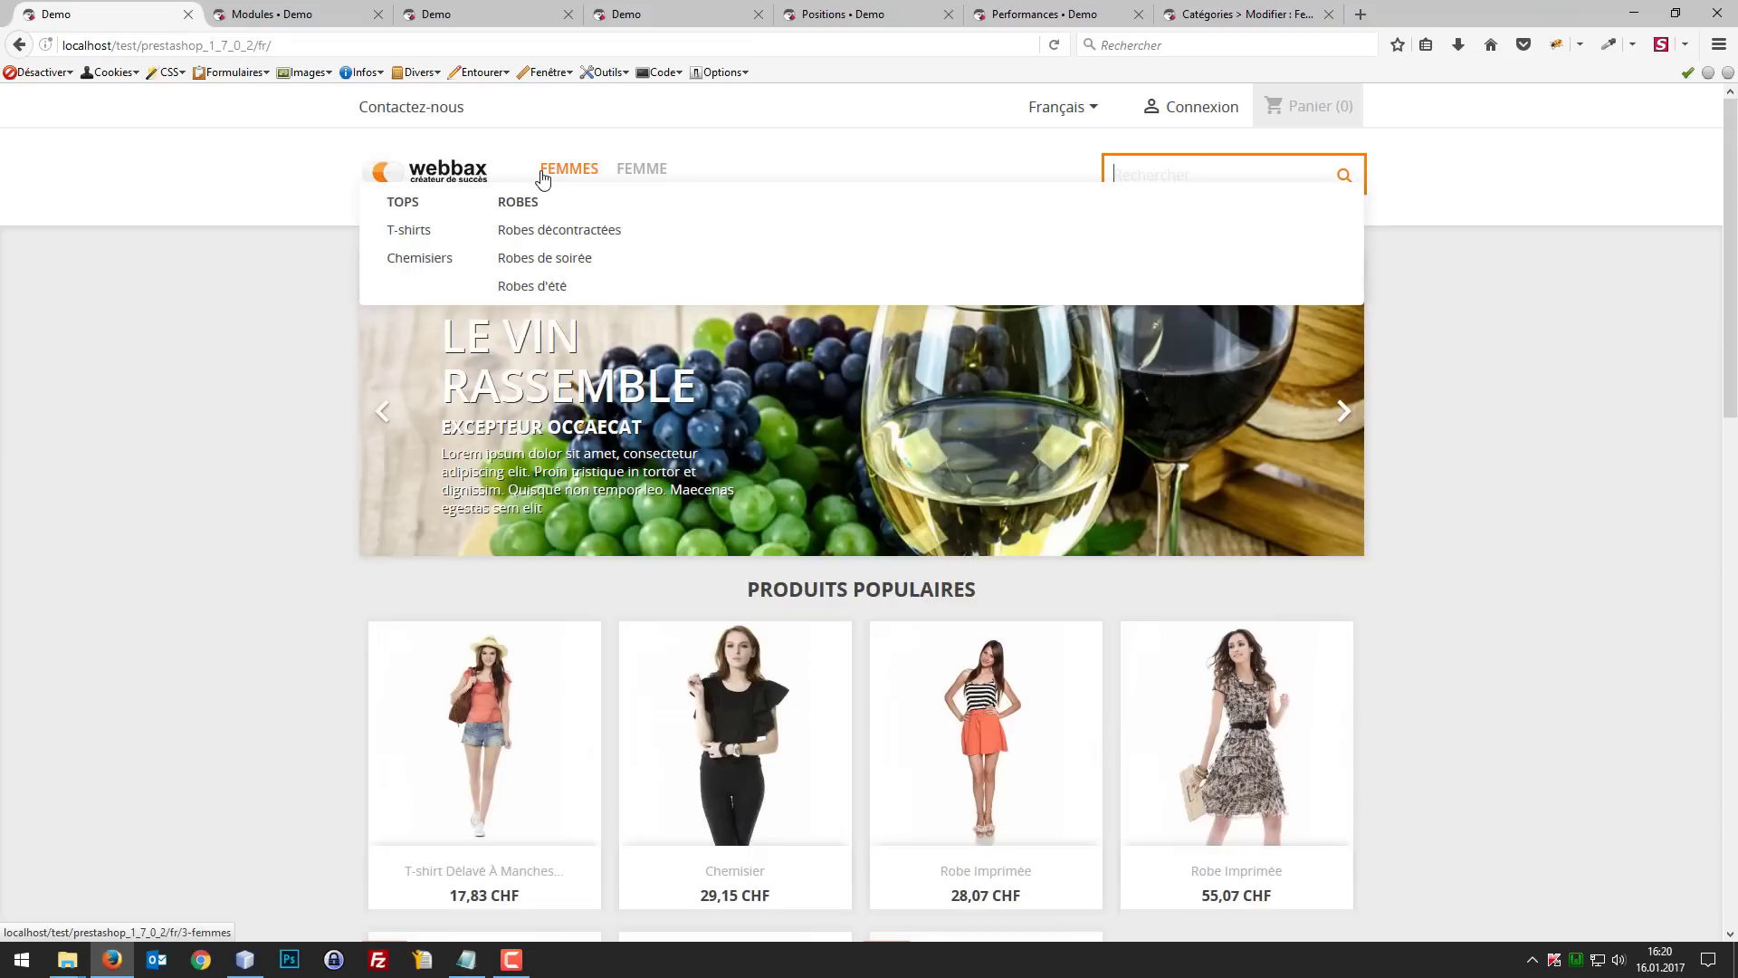
click(653, 179)
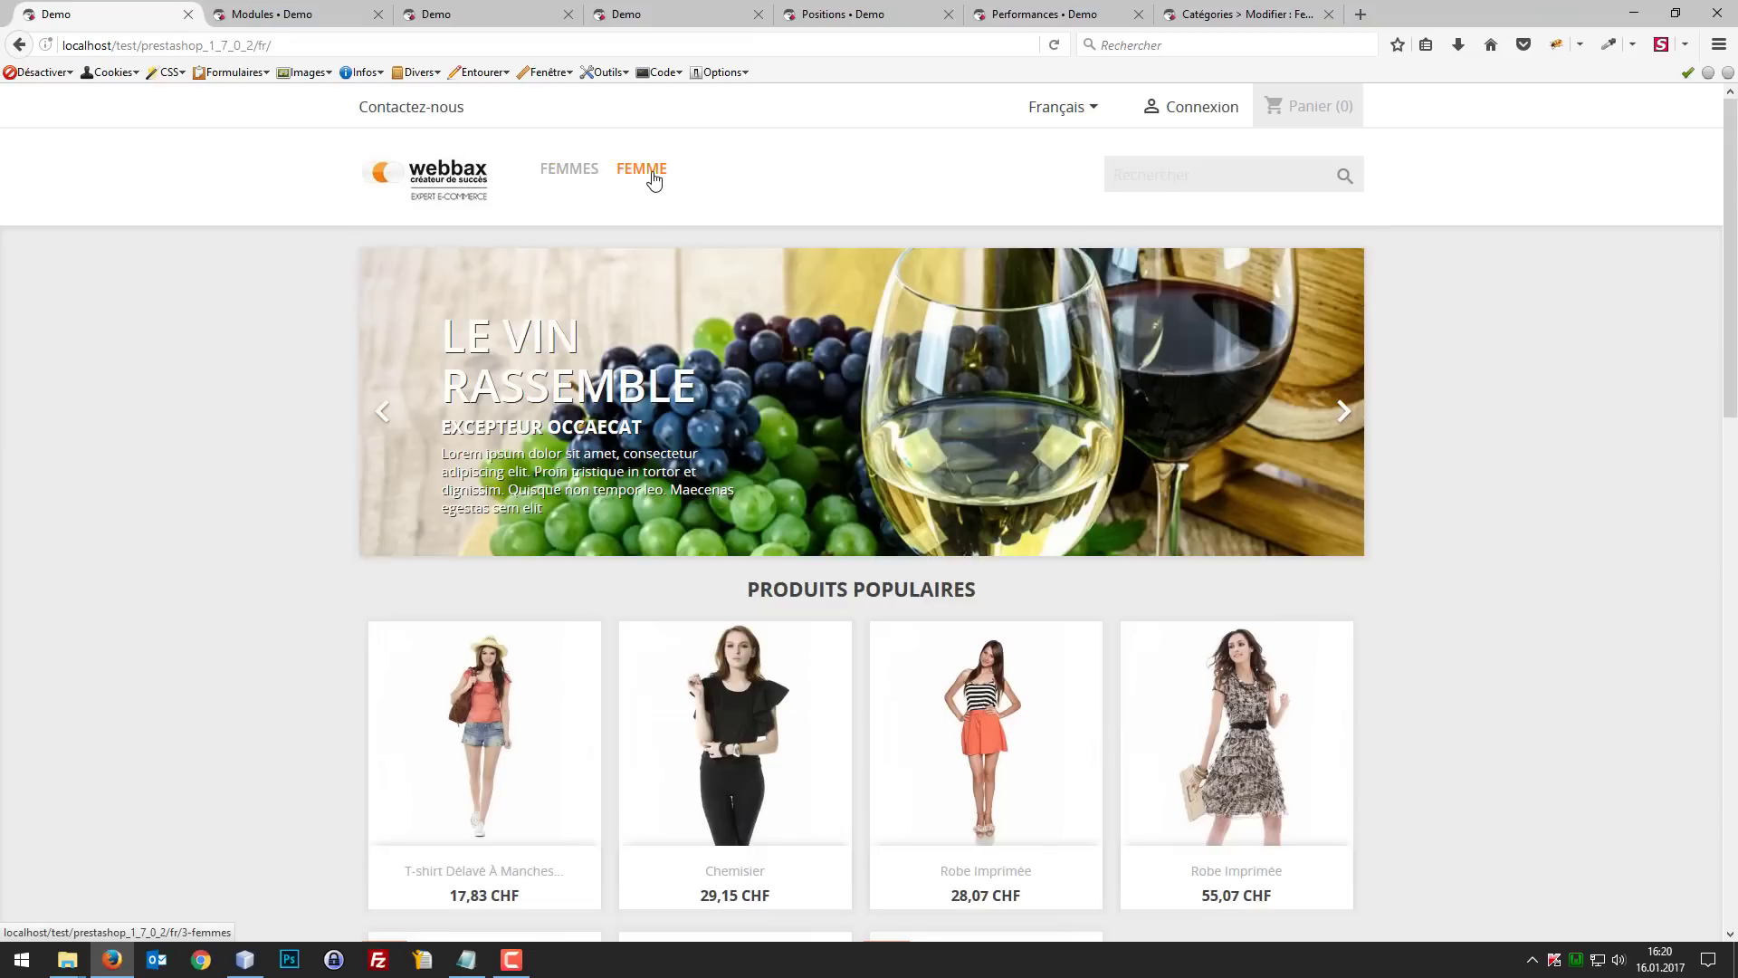